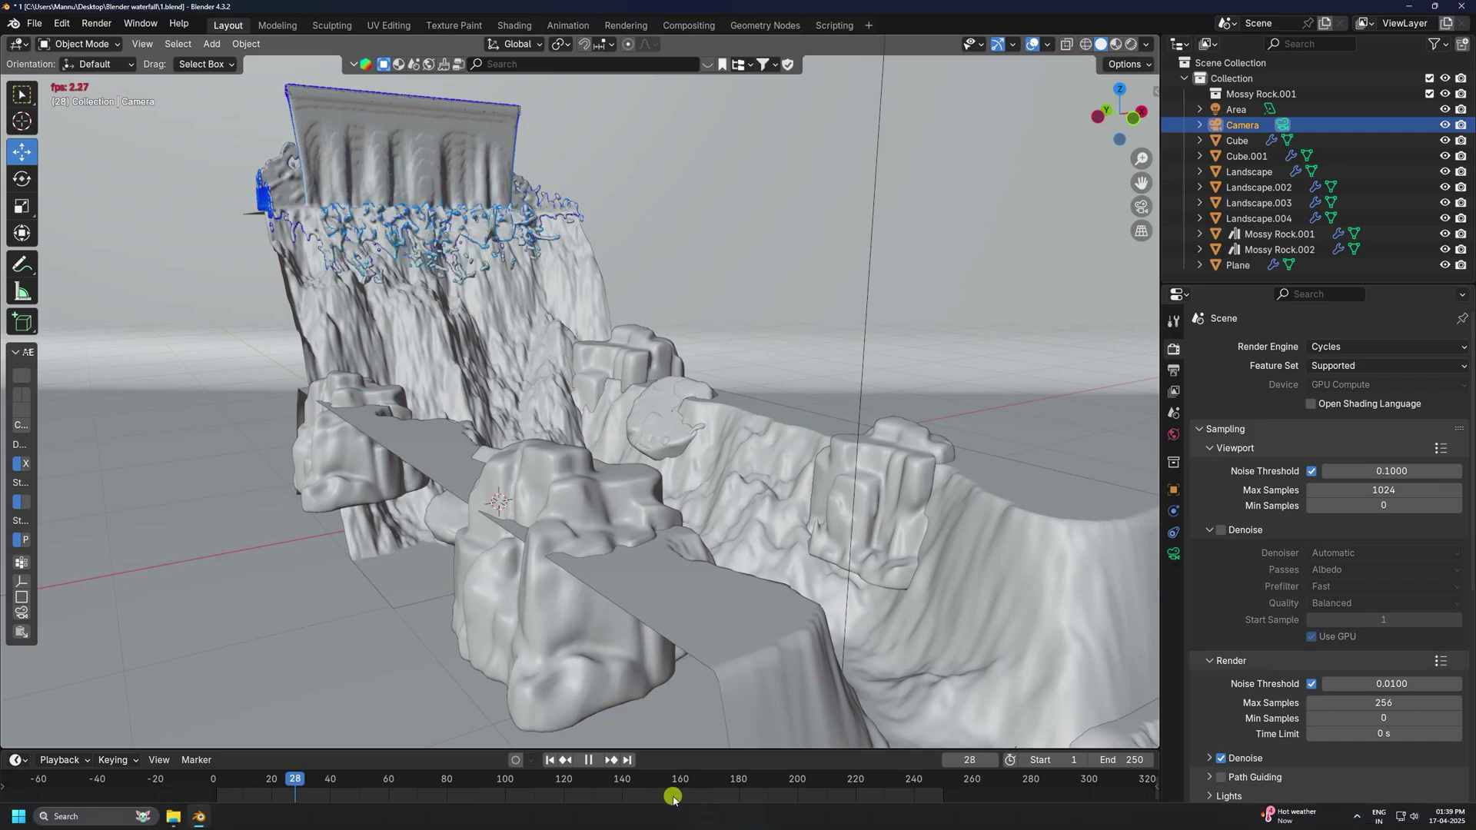
- Pause the playback and examine the water splashes at the top of the cliff
click(592, 759)
scroll(372, 204, up, 3)
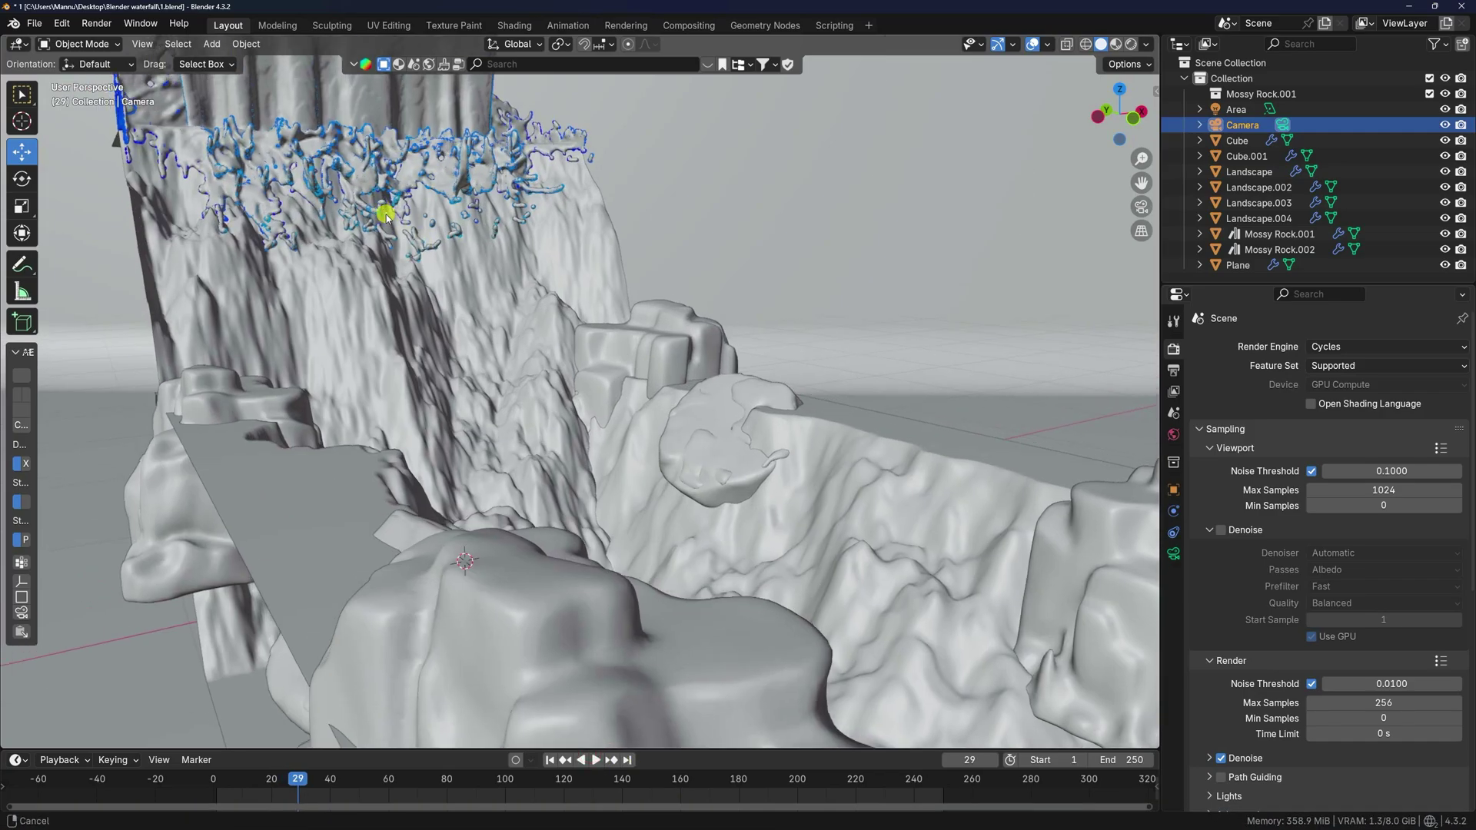
shift+middle_drag(372, 204, 498, 325)
scroll(438, 254, up, 3)
scroll(514, 372, down, 2)
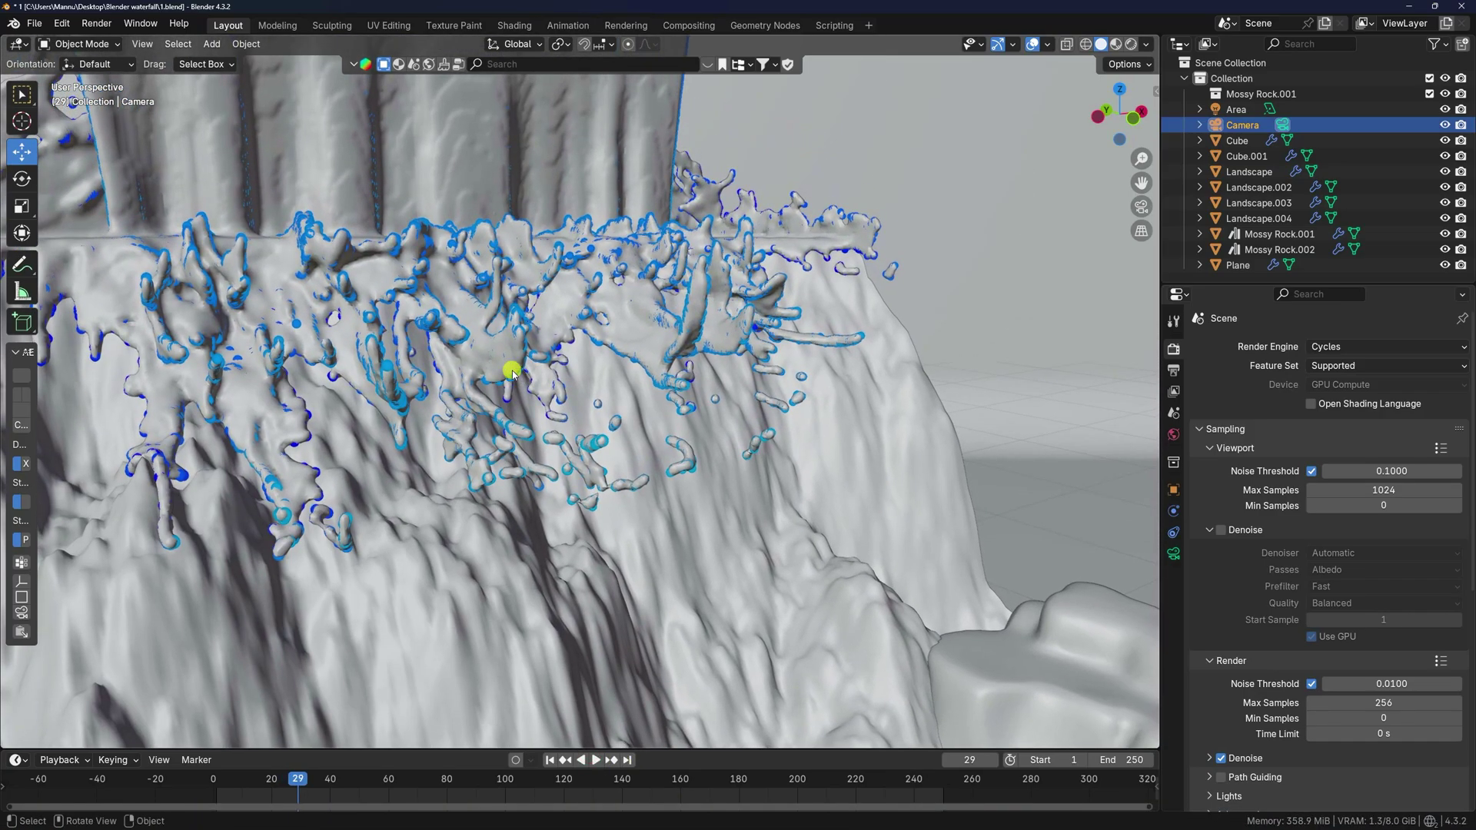
scroll(509, 371, down, 2)
shift+middle_drag(553, 389, 422, 283)
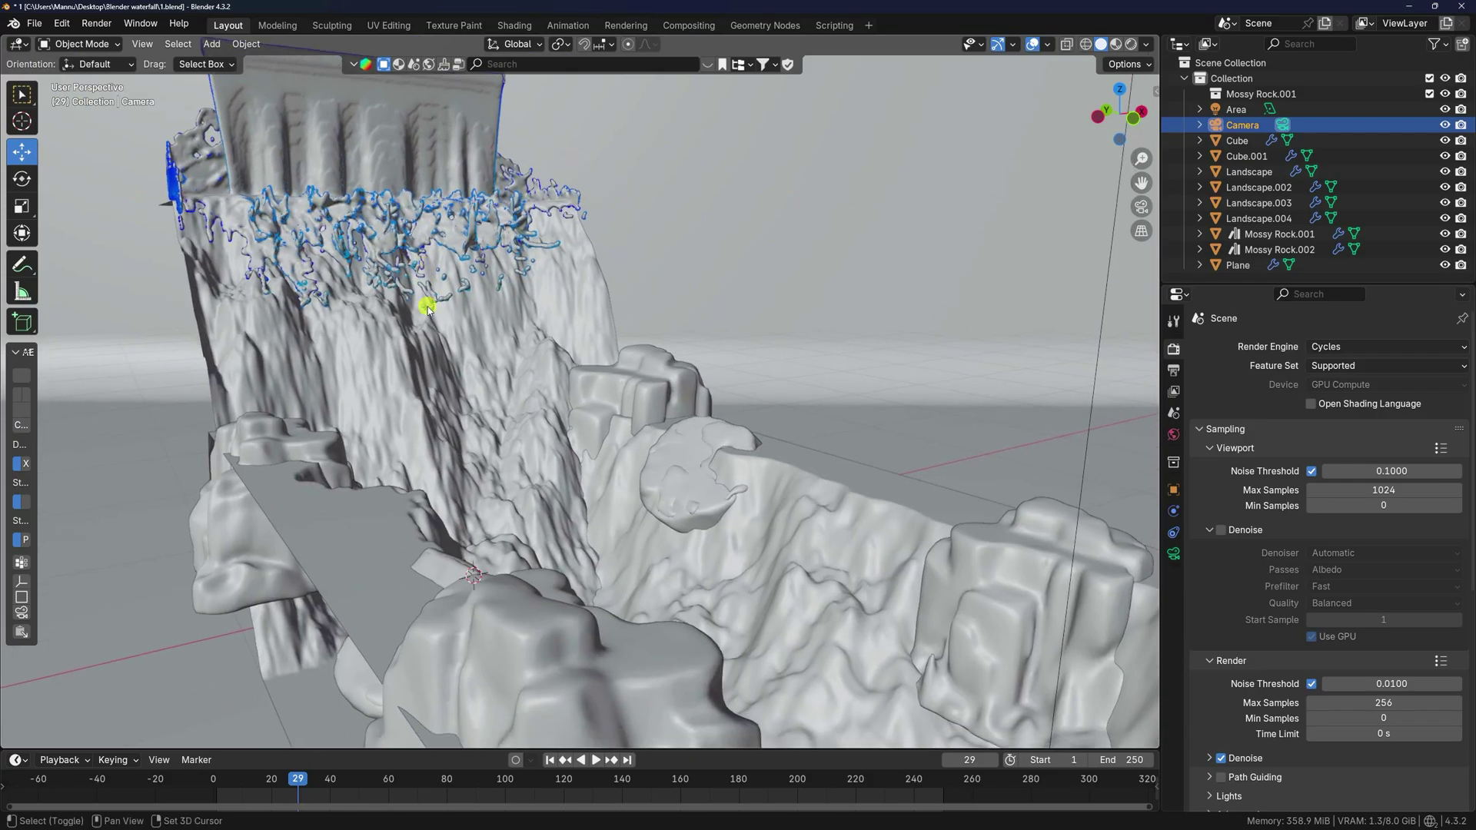
- Play the simulation around frame 117 and examine the whole waterfall from the side in rendered shading
click(555, 784)
key(space)
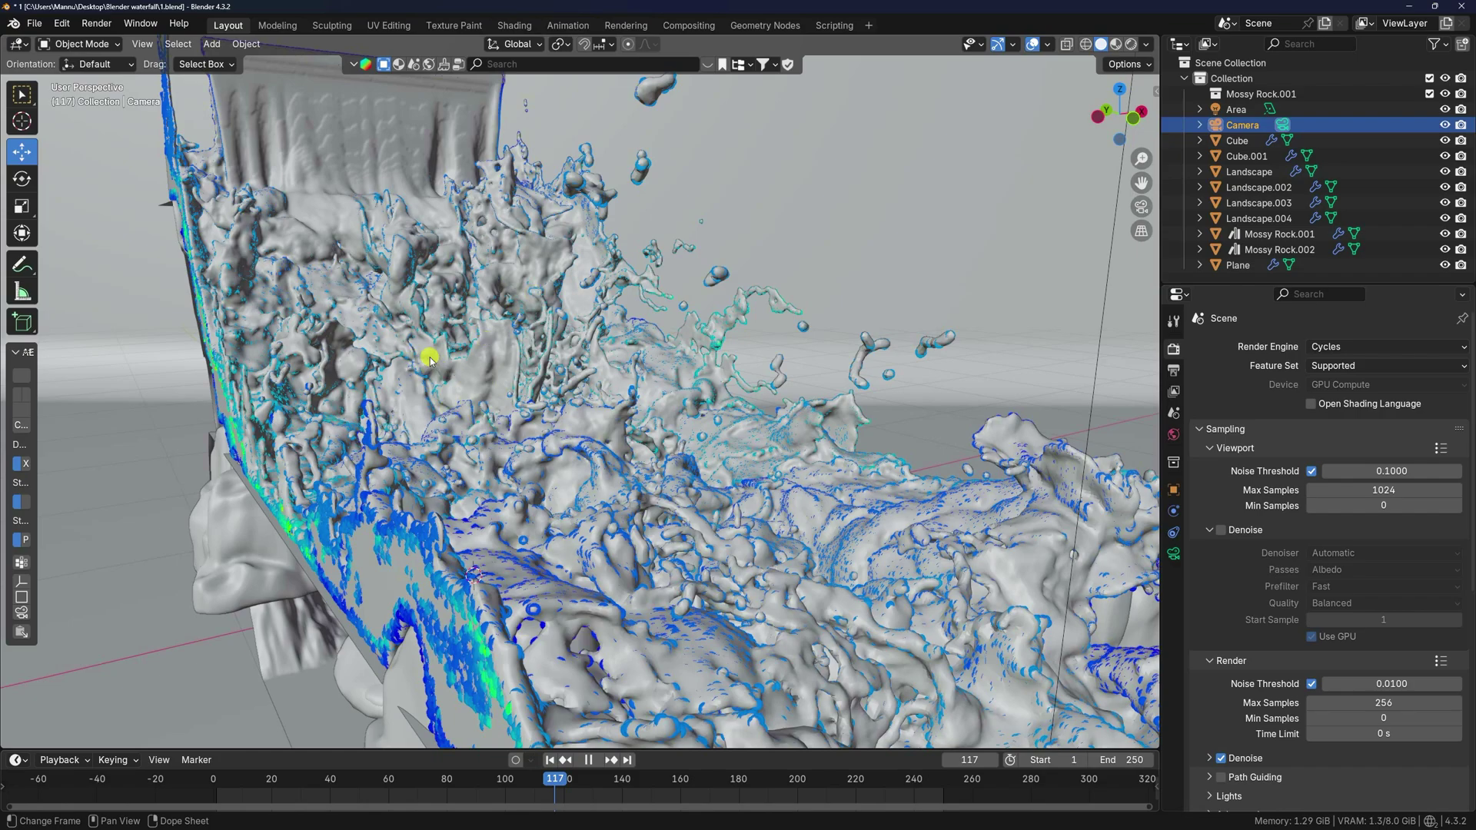
key(space)
click(373, 358)
middle_drag(372, 357, 577, 418)
scroll(514, 405, down, 3)
scroll(607, 461, up, 5)
middle_drag(623, 494, 659, 516)
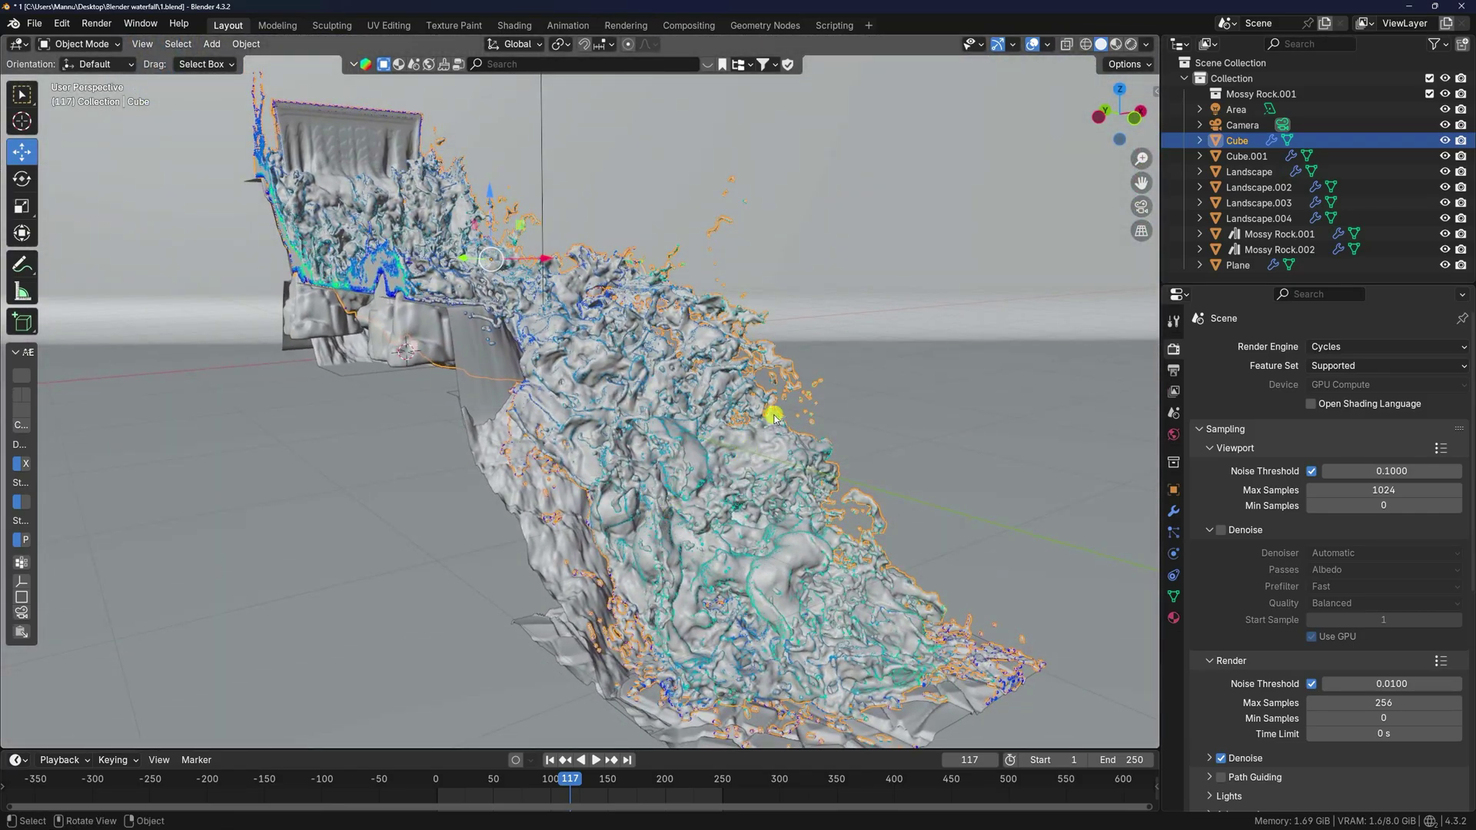
click(1133, 45)
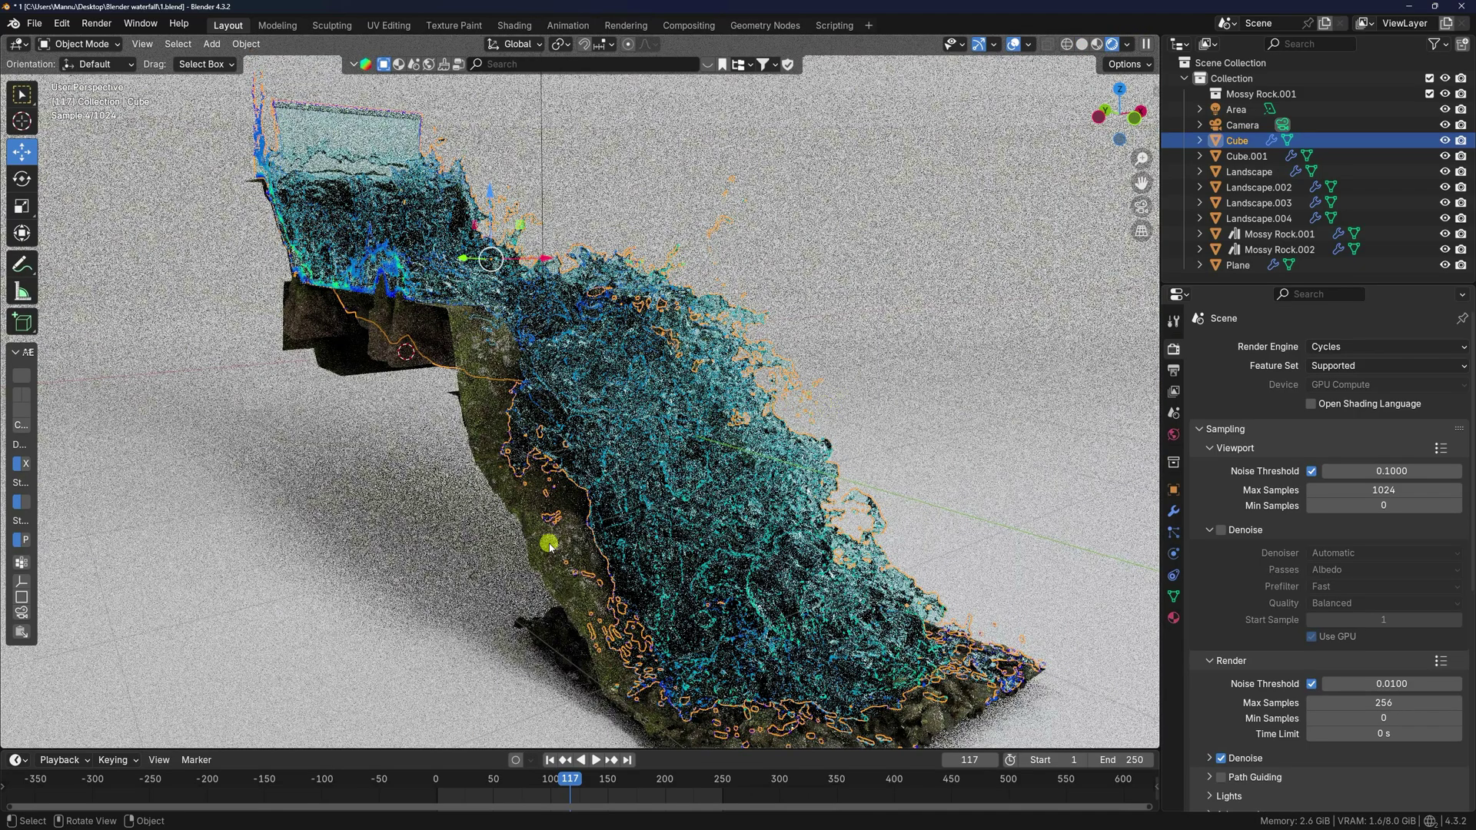
- Switch to File Explorer's image viewer and look through the waterfall renders 1.png, 3.png and 4.png
click(173, 817)
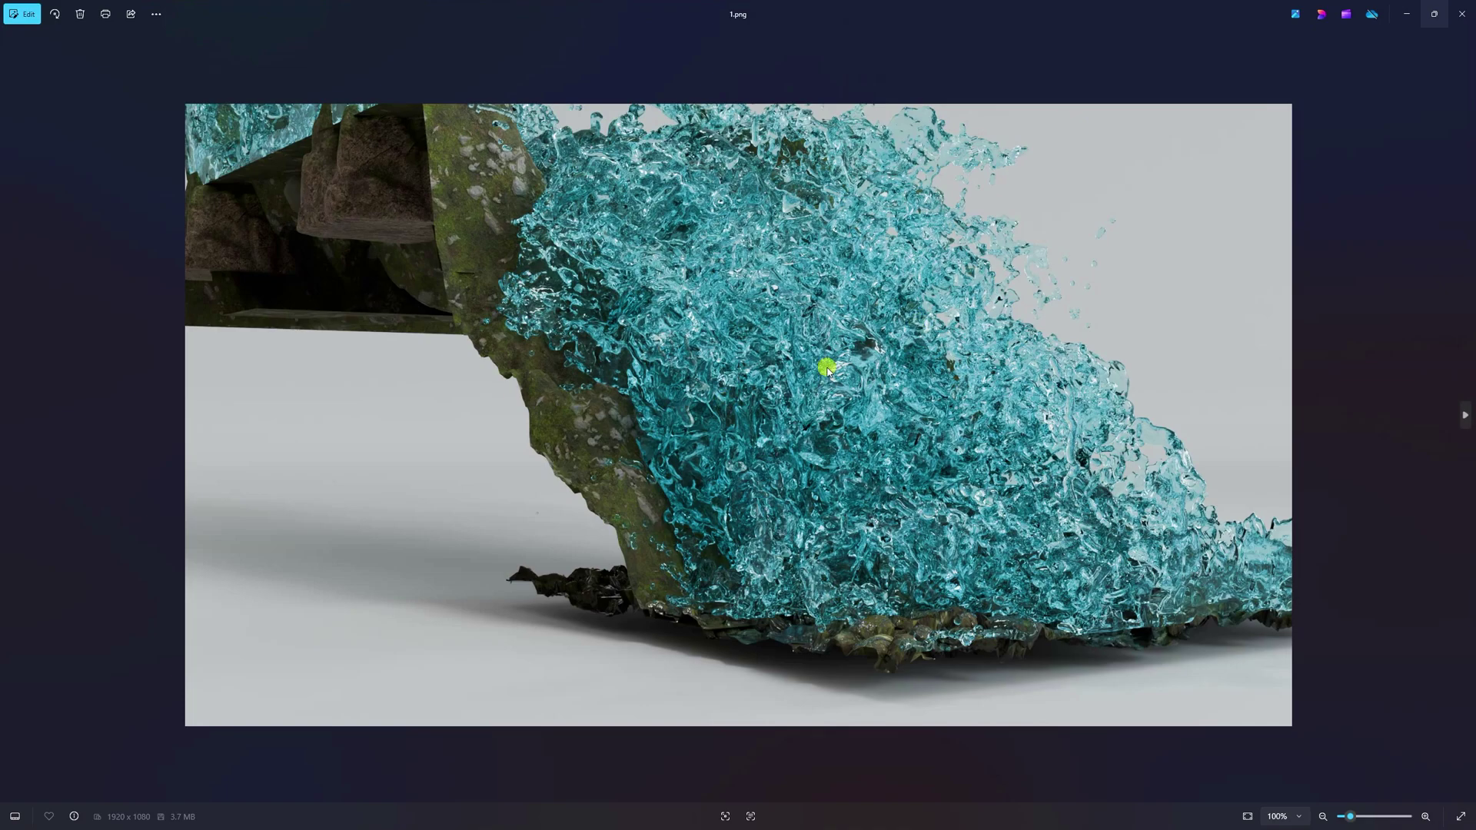
key(Right)
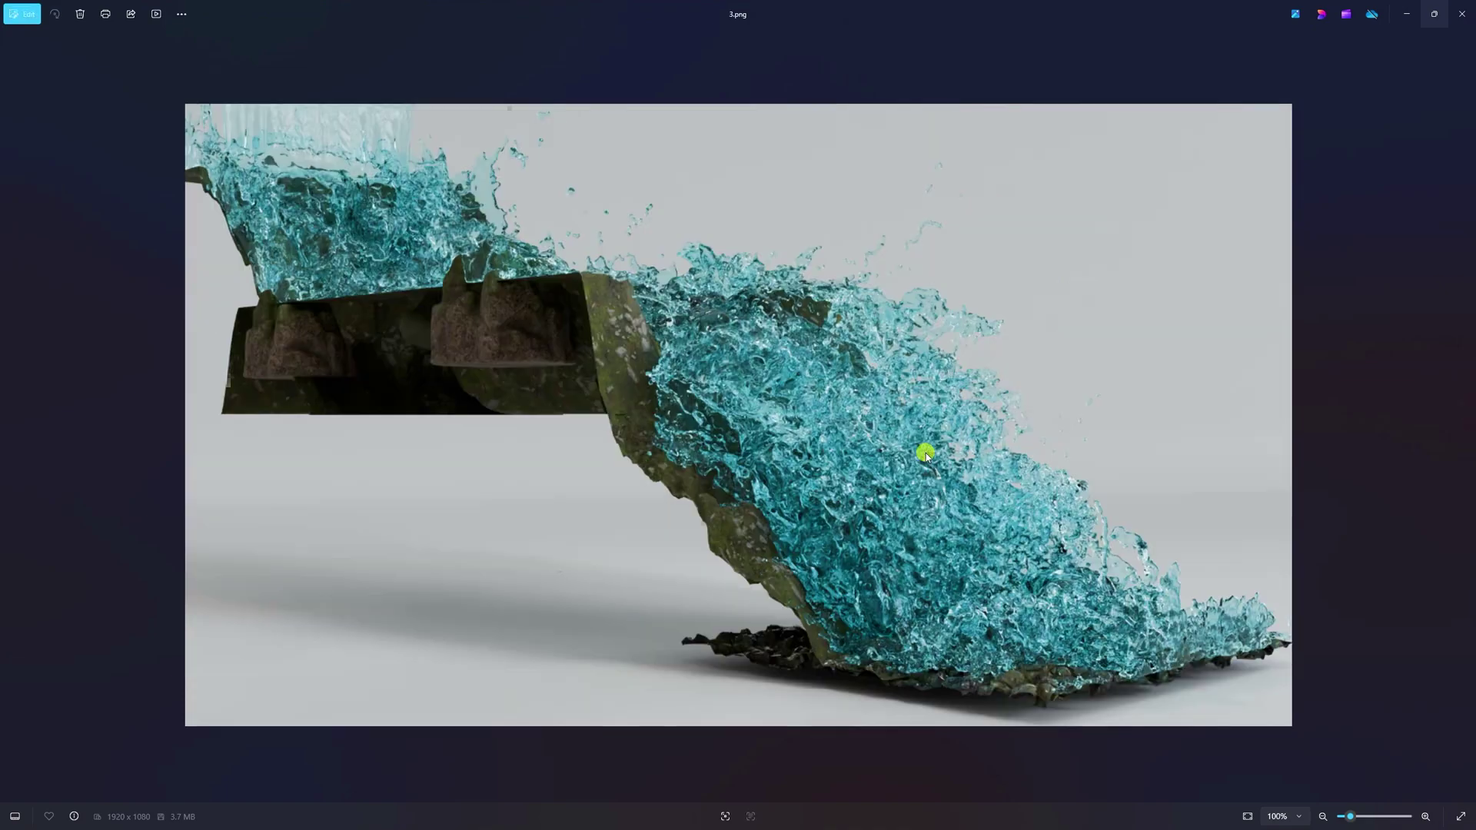
key(Right)
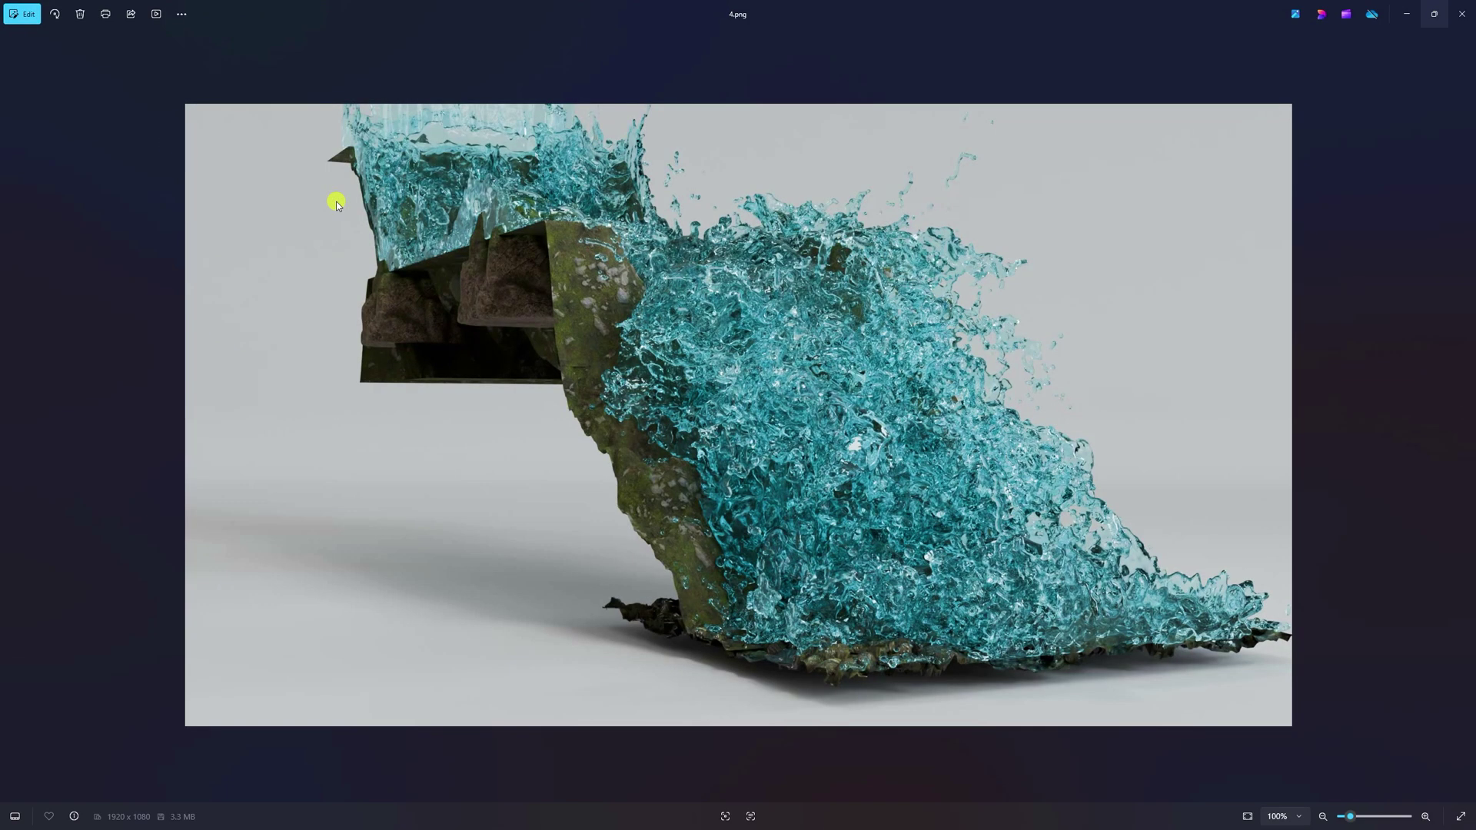
key(Left)
key(Right)
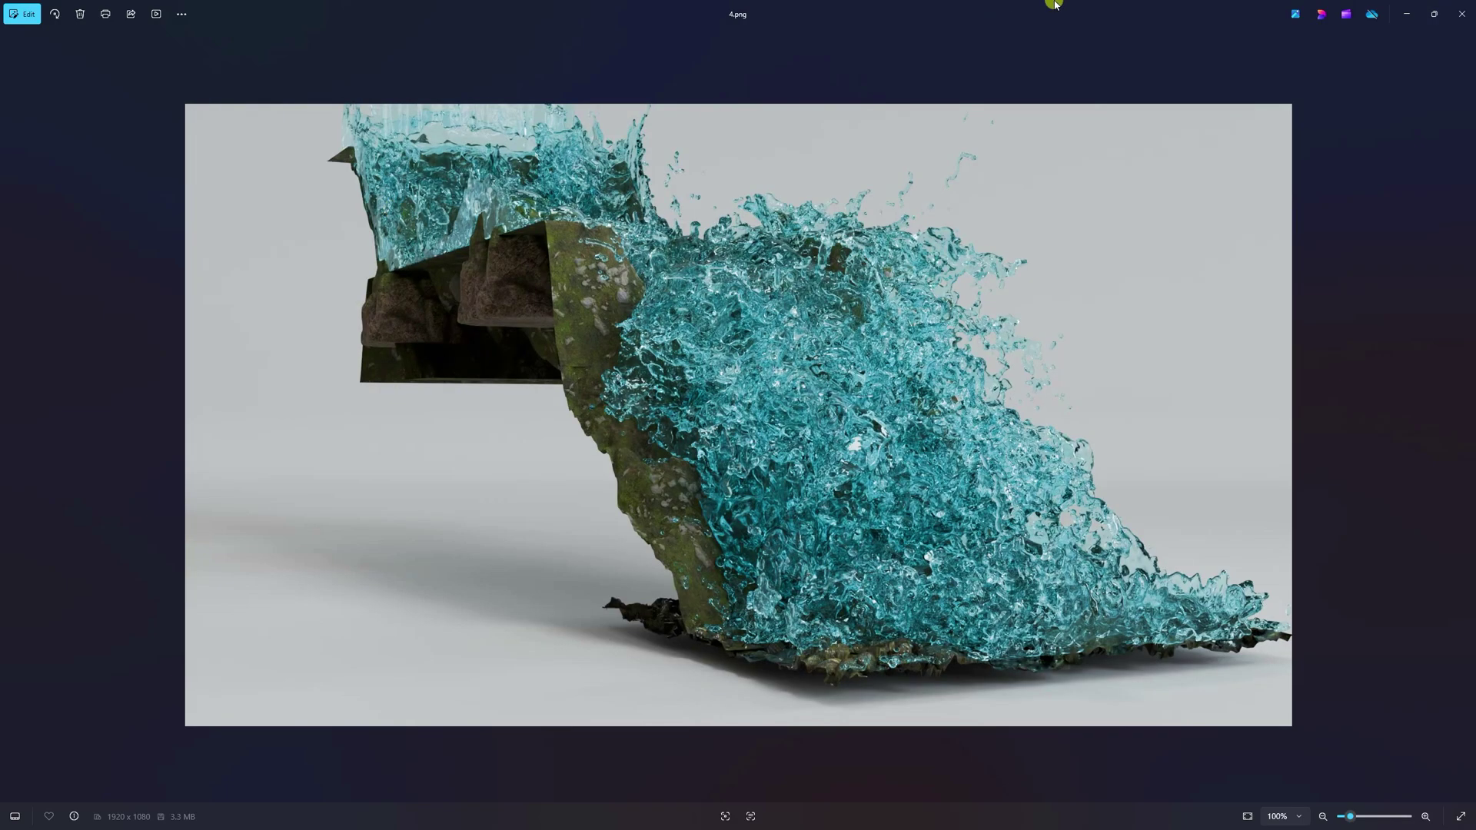
click(1469, 7)
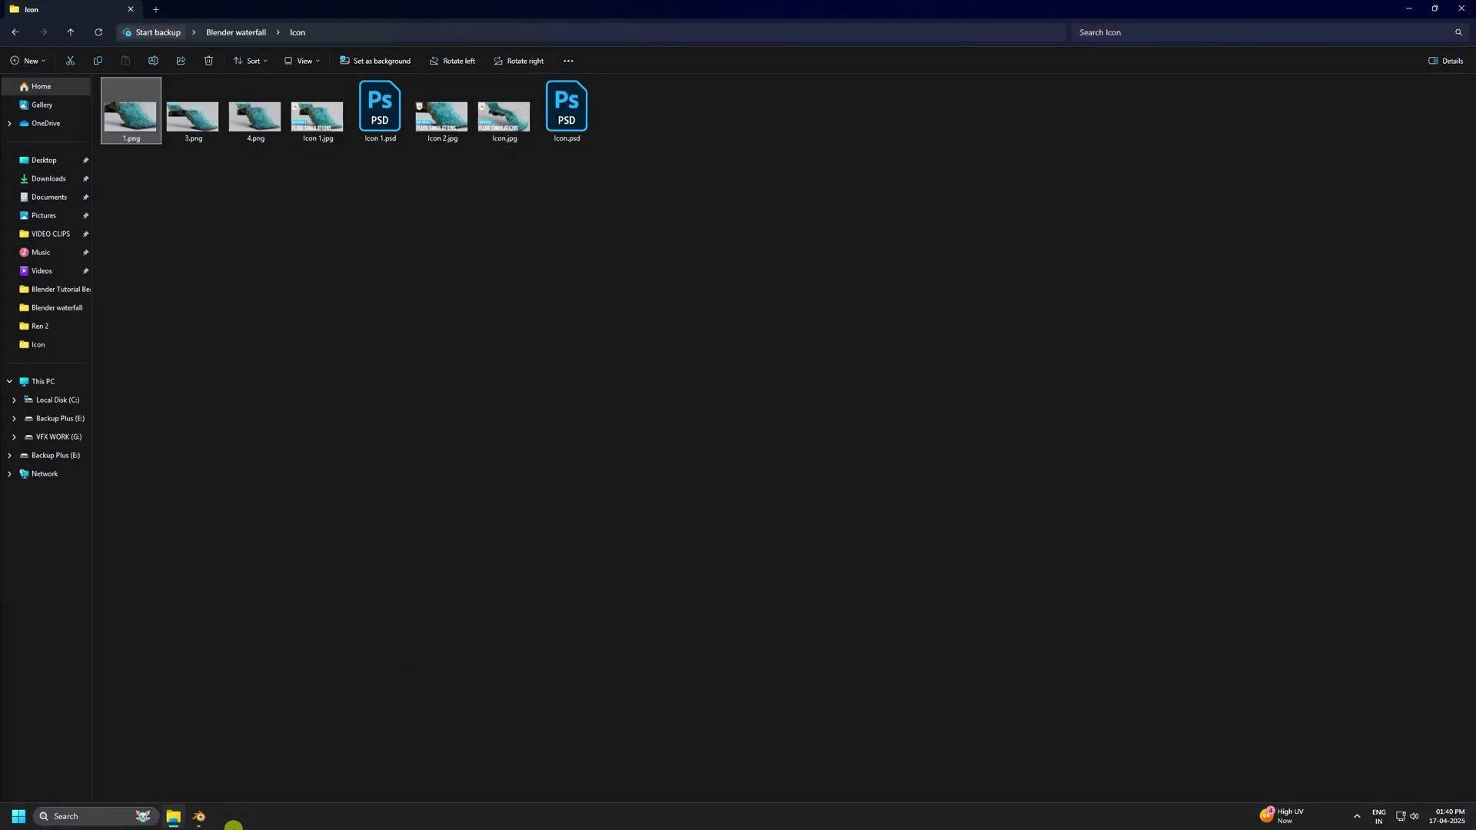
- Switch back to Blender and start a new file without saving the changes to 1.blend
click(199, 817)
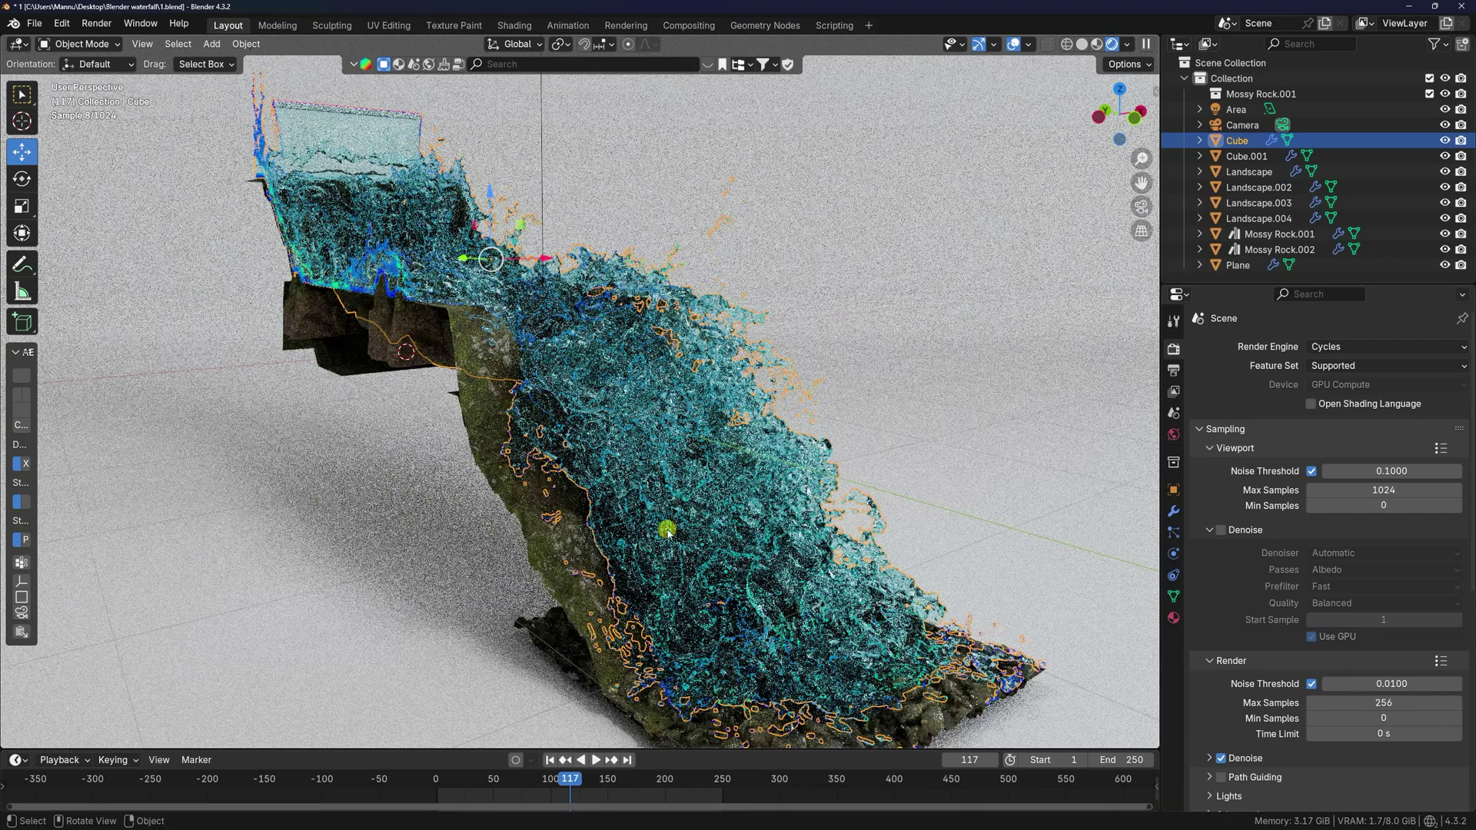
click(39, 25)
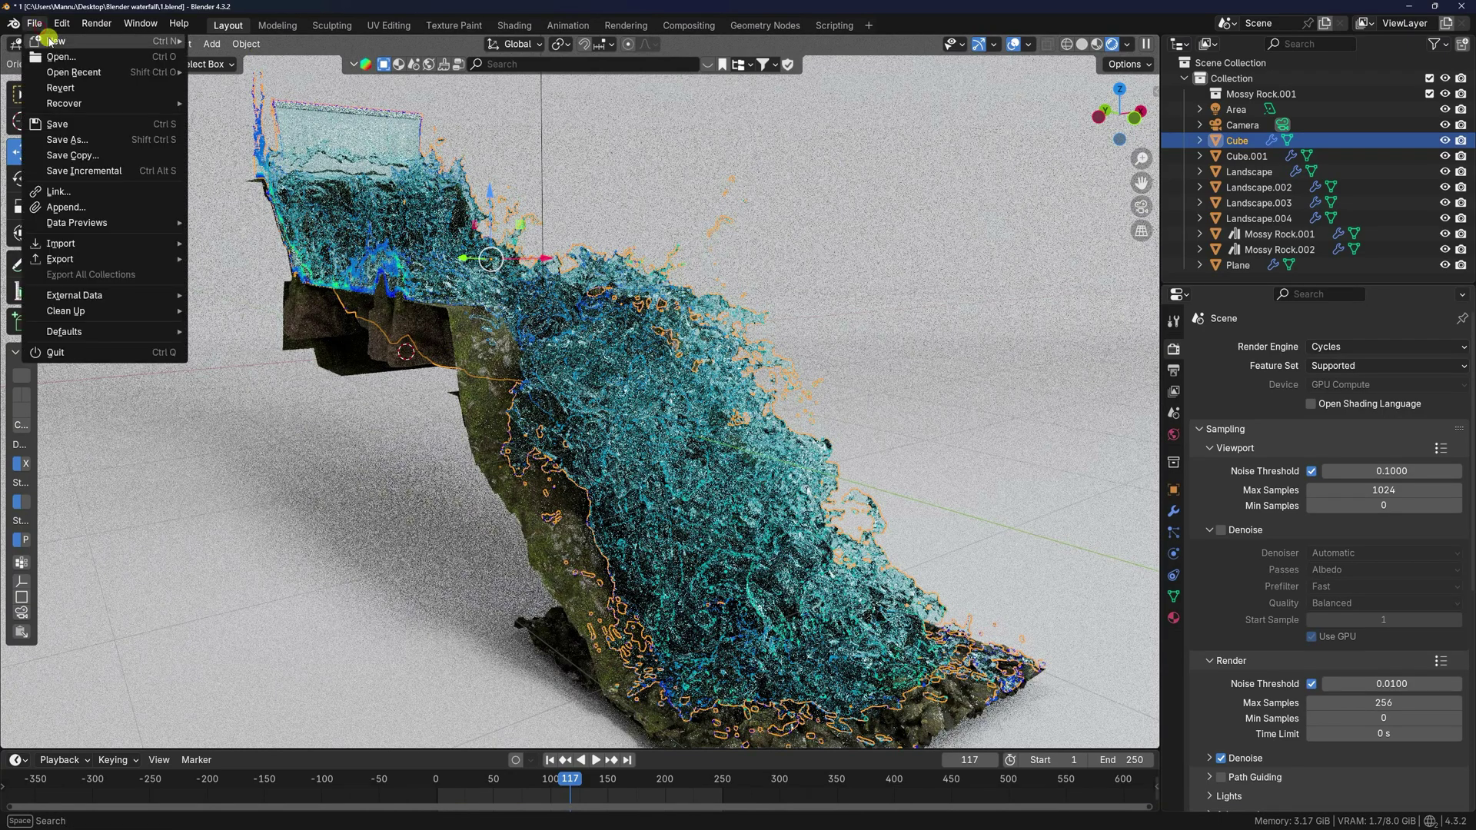
mouse_move(116, 38)
click(286, 44)
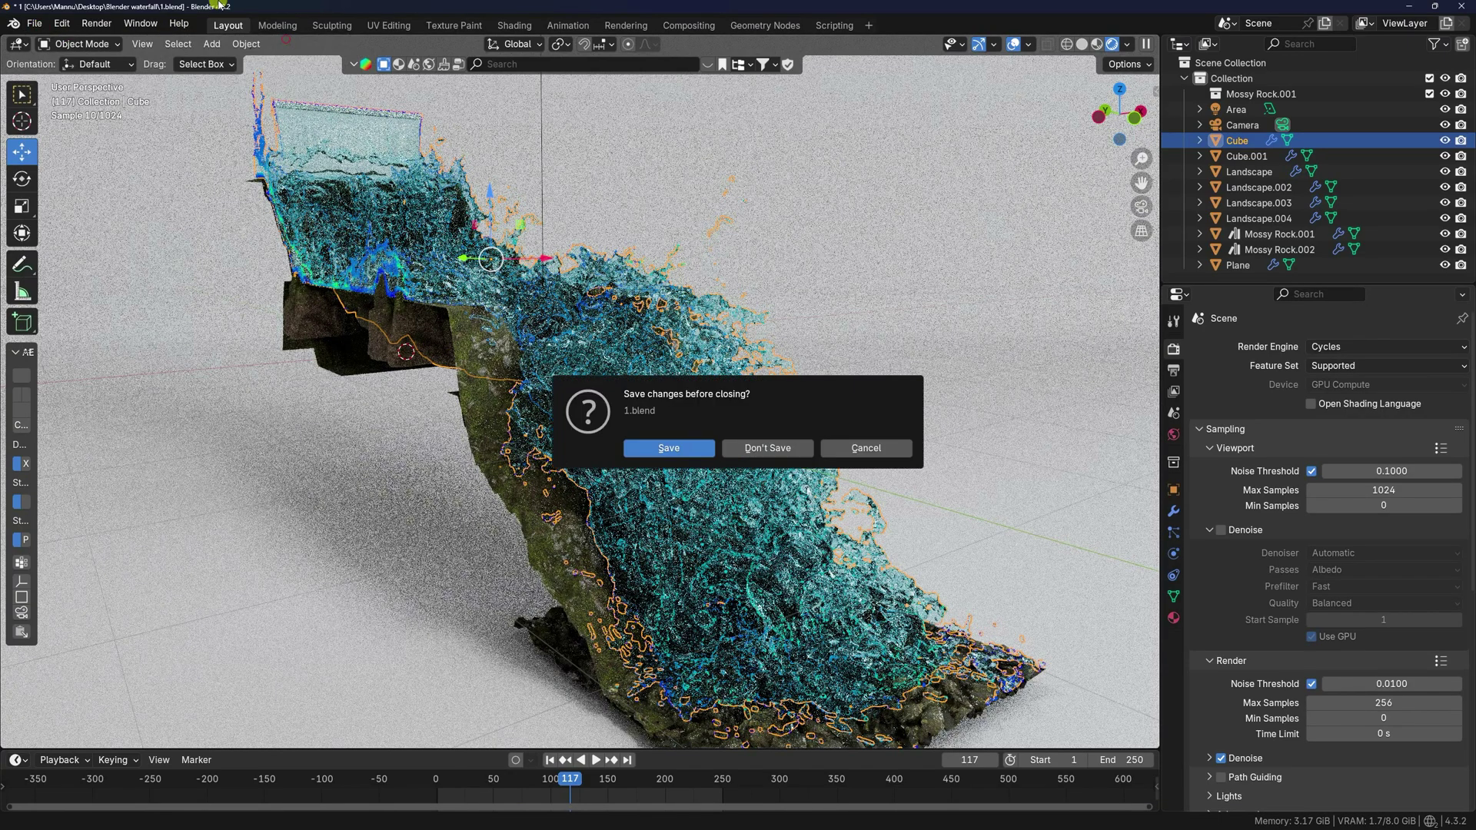
click(731, 446)
- Delete all the default objects from the new scene
drag(845, 292, 188, 574)
key(a)
key(Delete)
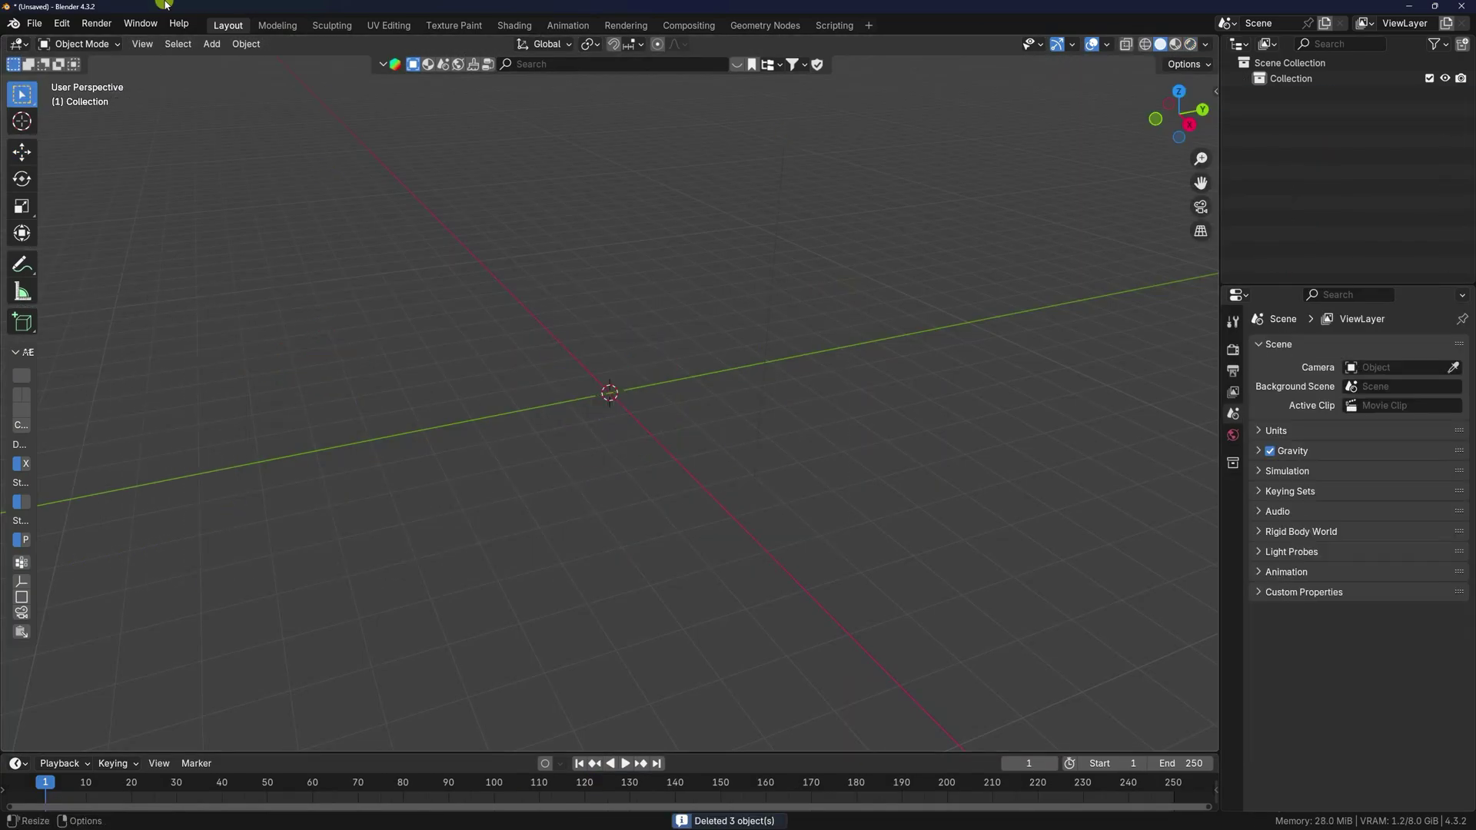
- Add a Landscape mesh at the origin and apply the cliff preset to it
click(212, 45)
mouse_move(256, 61)
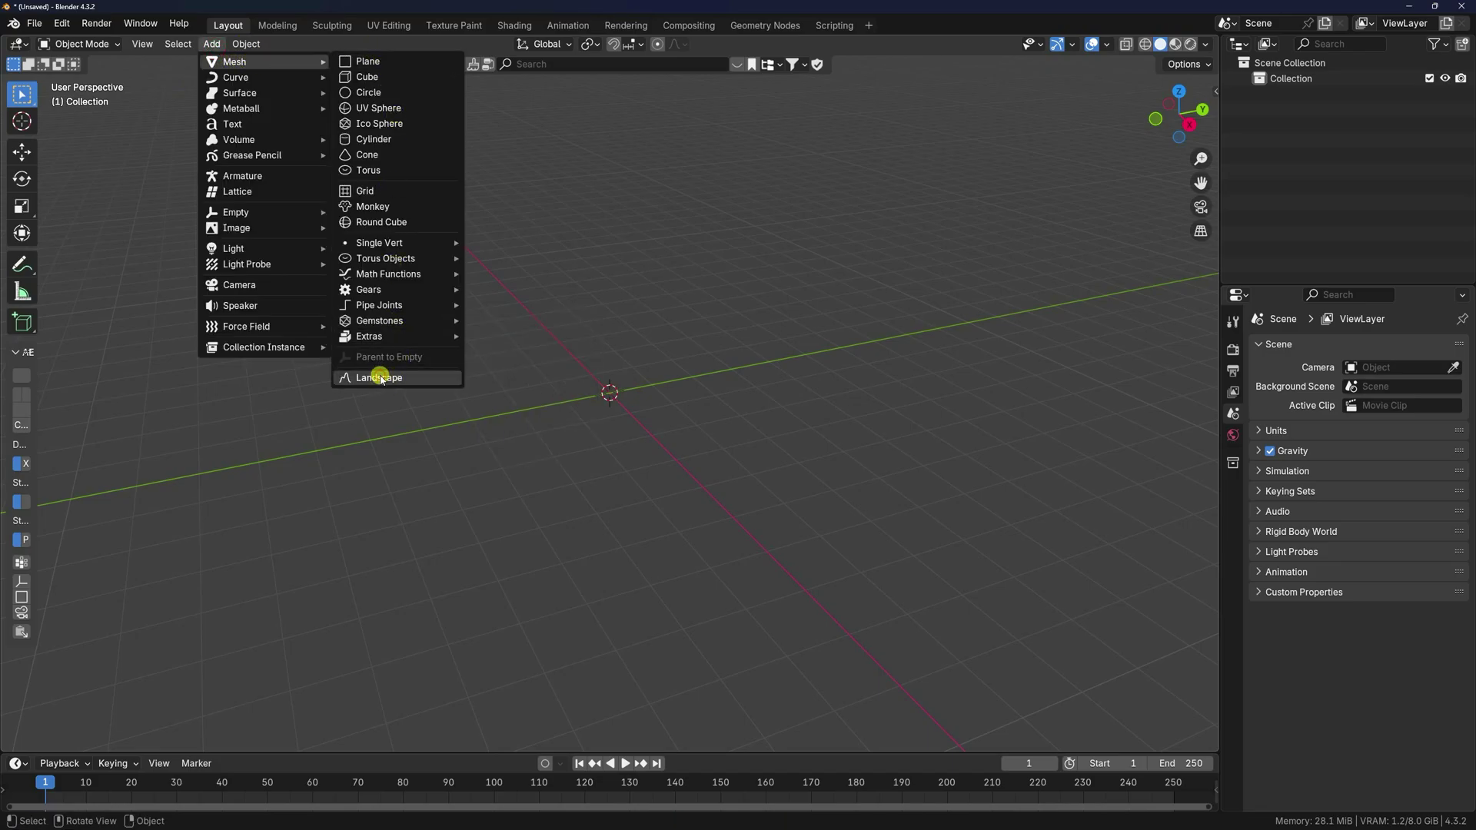
click(380, 377)
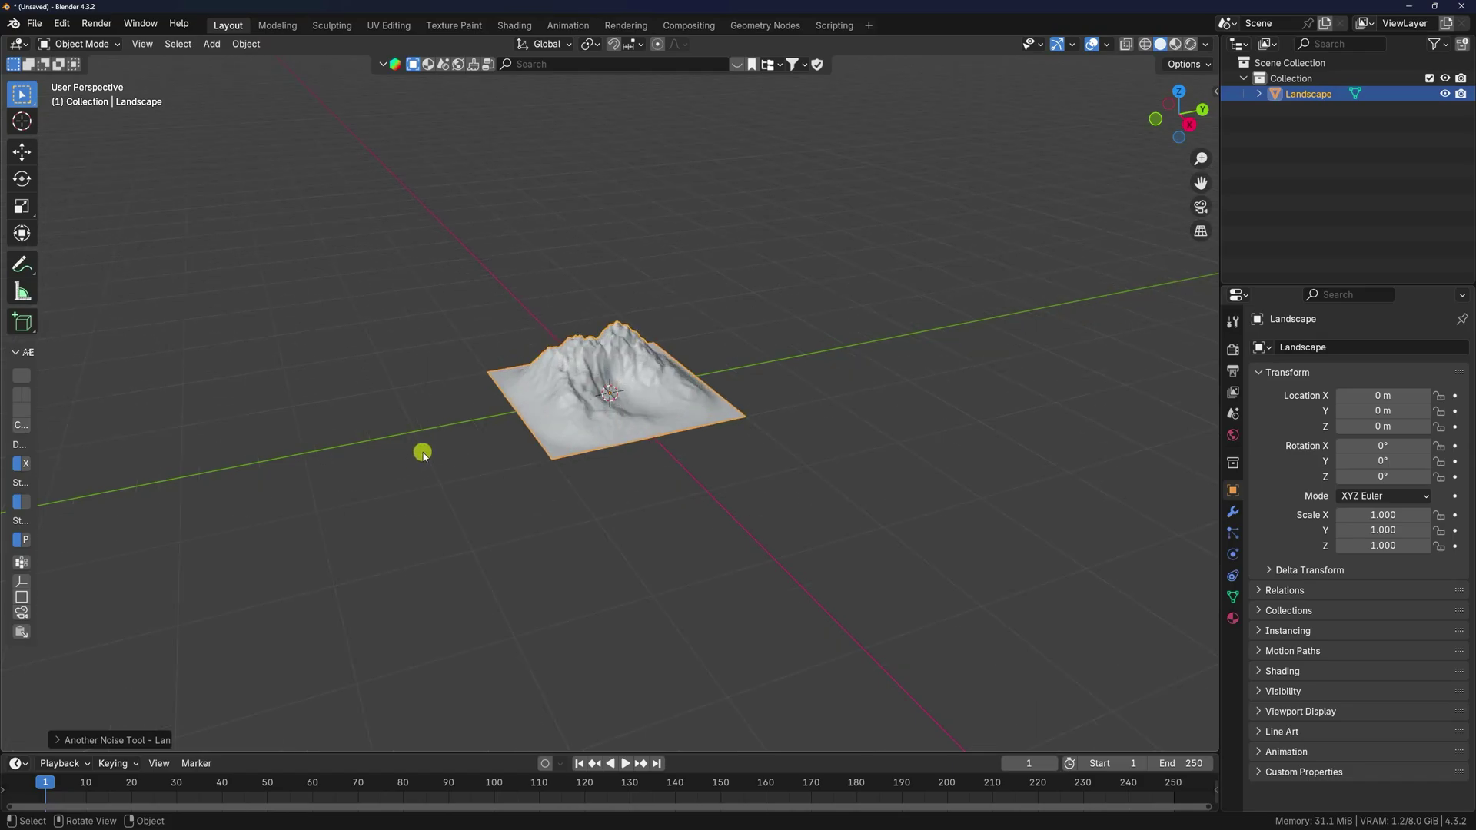
click(105, 740)
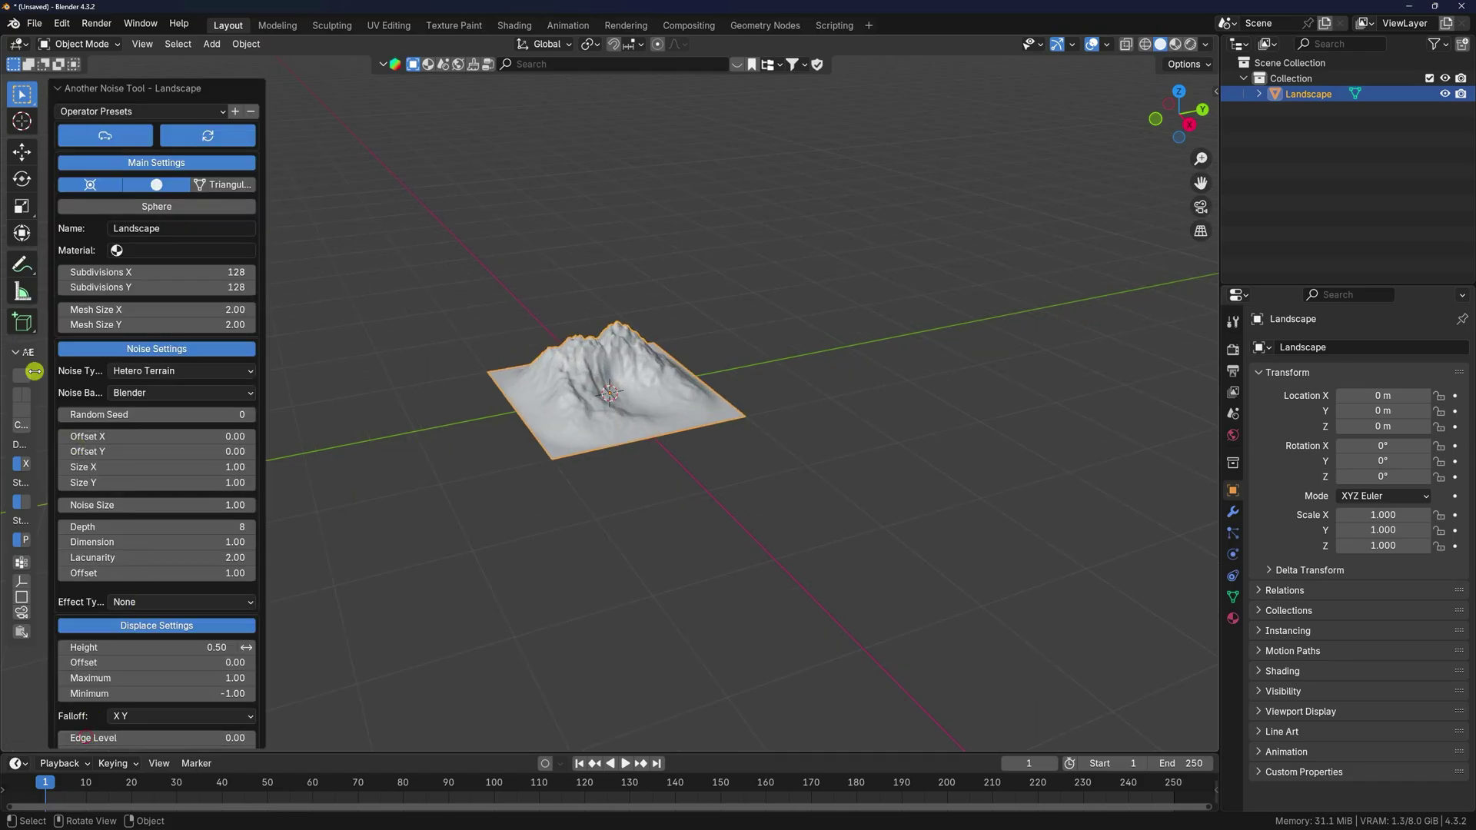
click(91, 111)
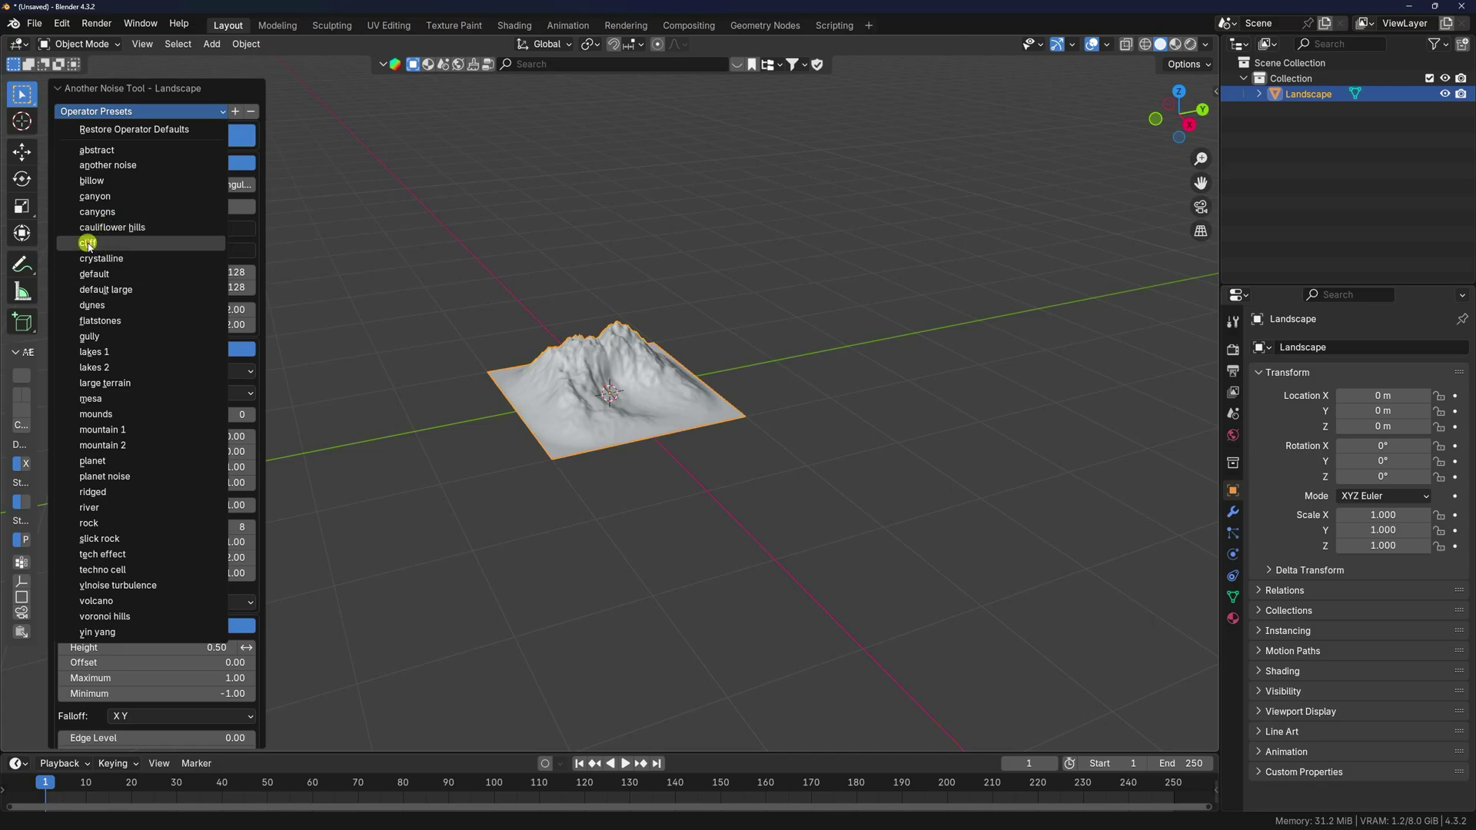
click(88, 244)
middle_drag(685, 339, 623, 396)
scroll(822, 360, up, 3)
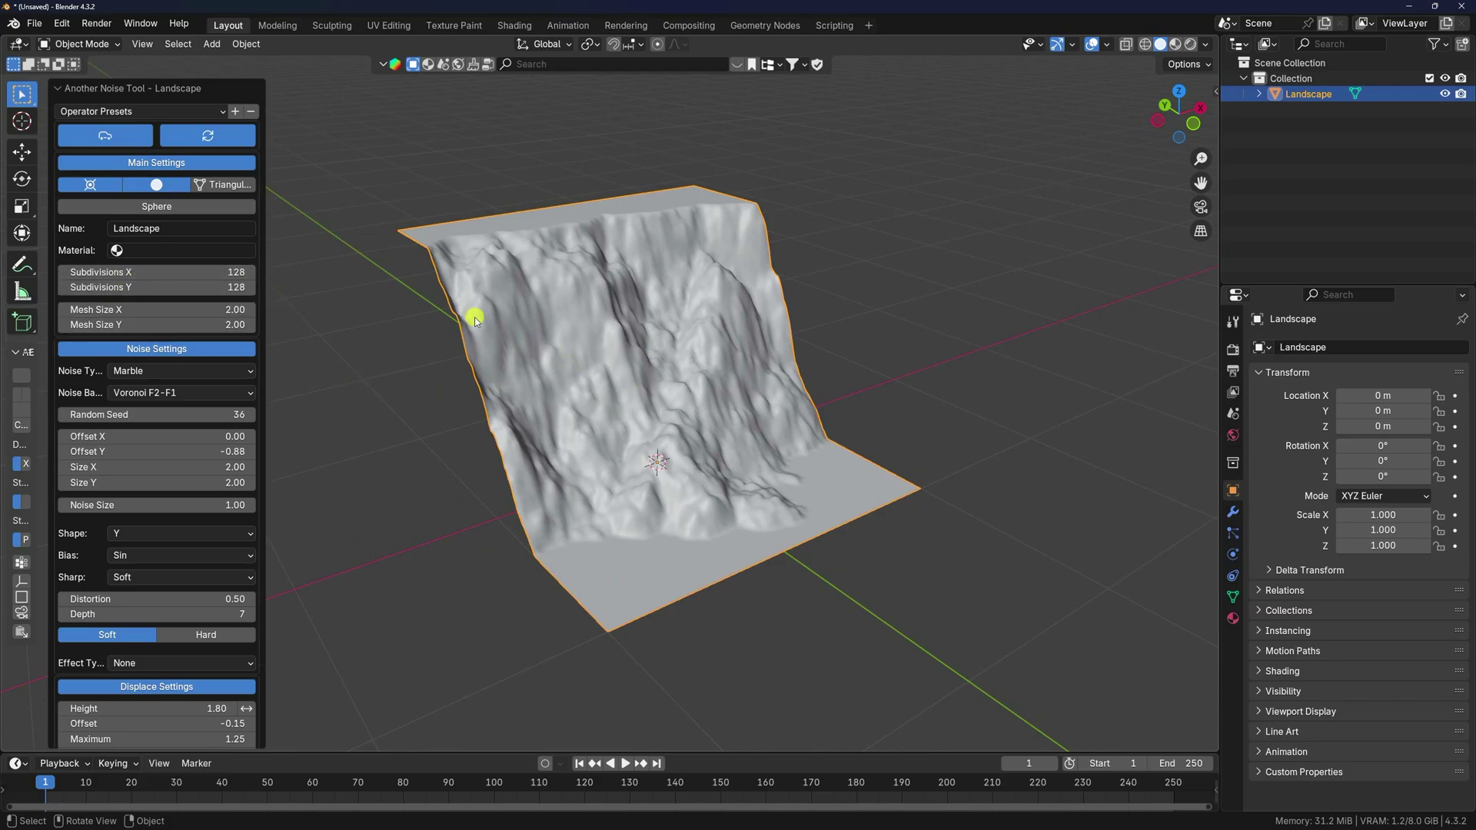
- Add a second Landscape mesh with the gully preset and set its Mesh Size Y to 4
click(435, 164)
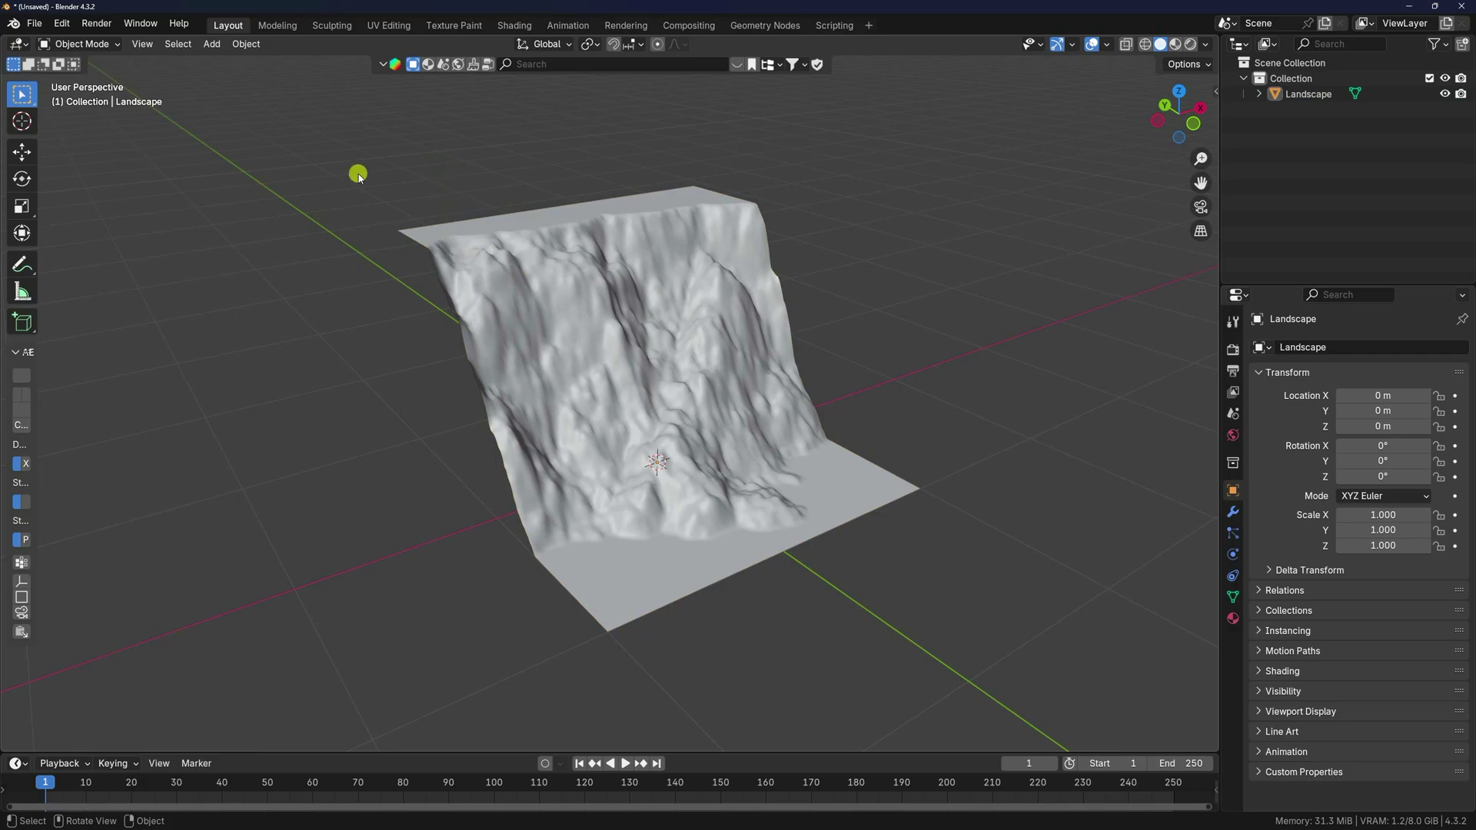
click(211, 44)
mouse_move(235, 61)
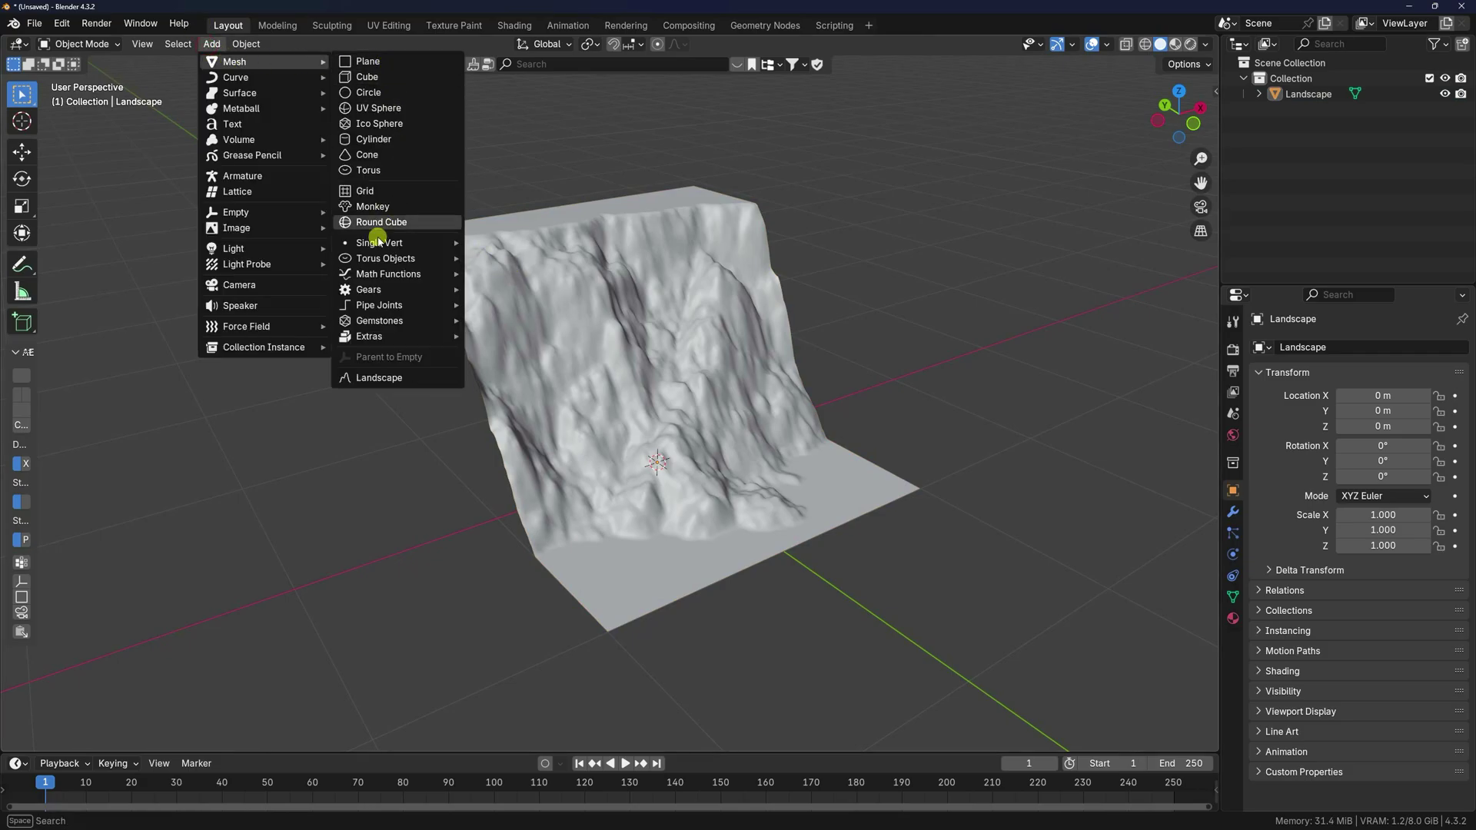
click(388, 377)
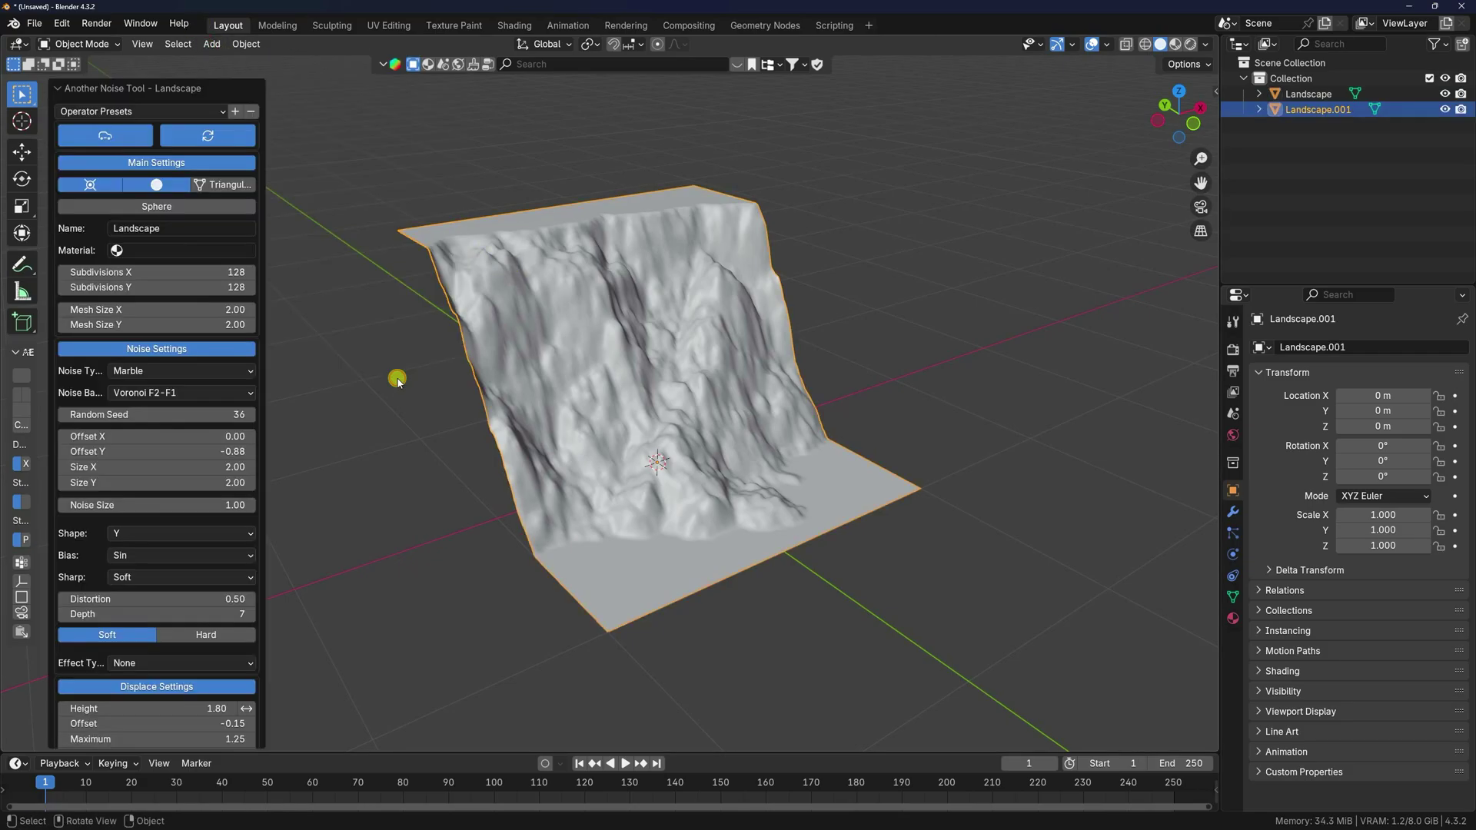
click(117, 112)
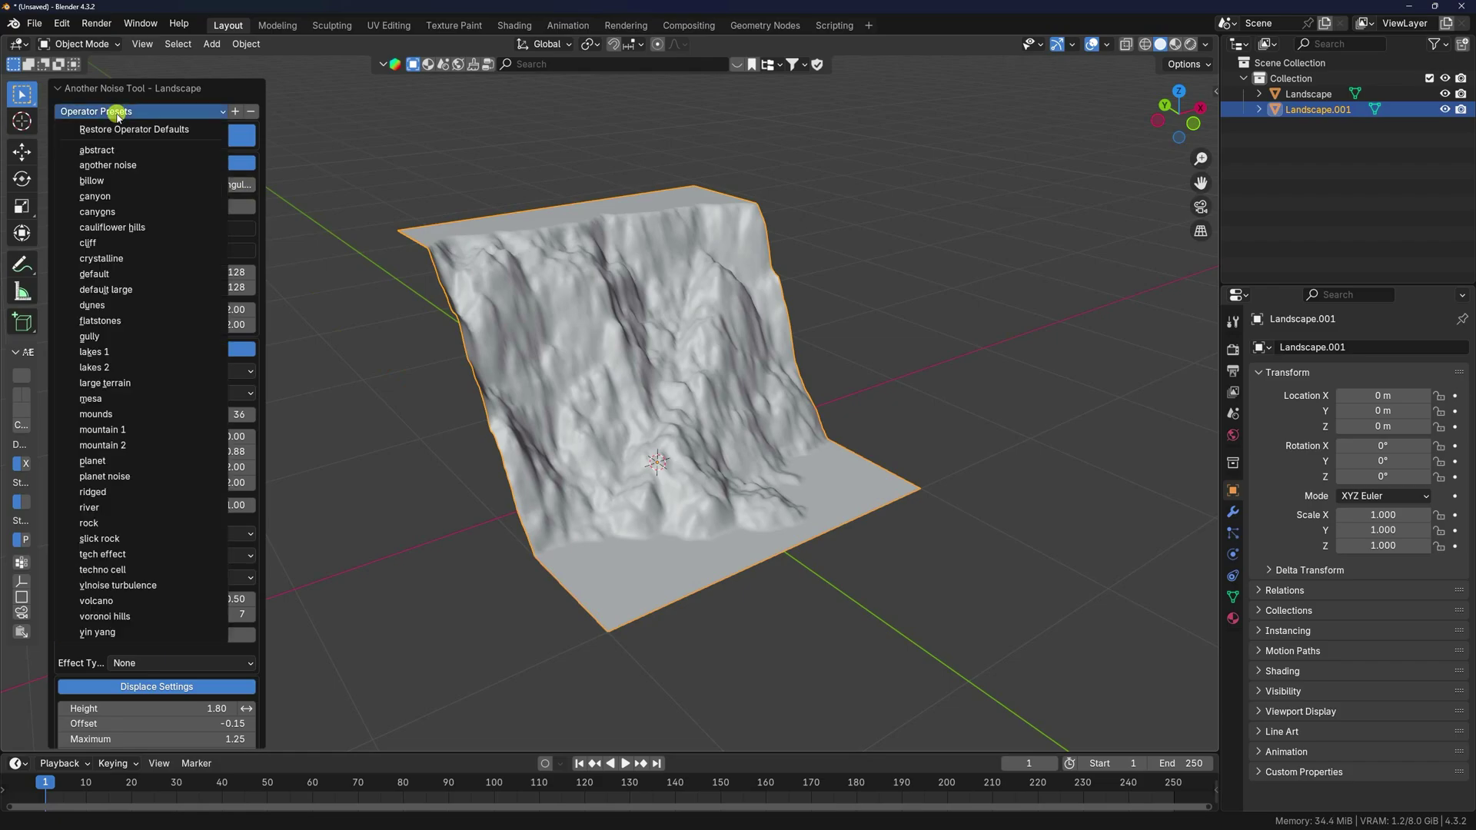
click(91, 336)
middle_drag(631, 396, 733, 439)
scroll(730, 439, up, 2)
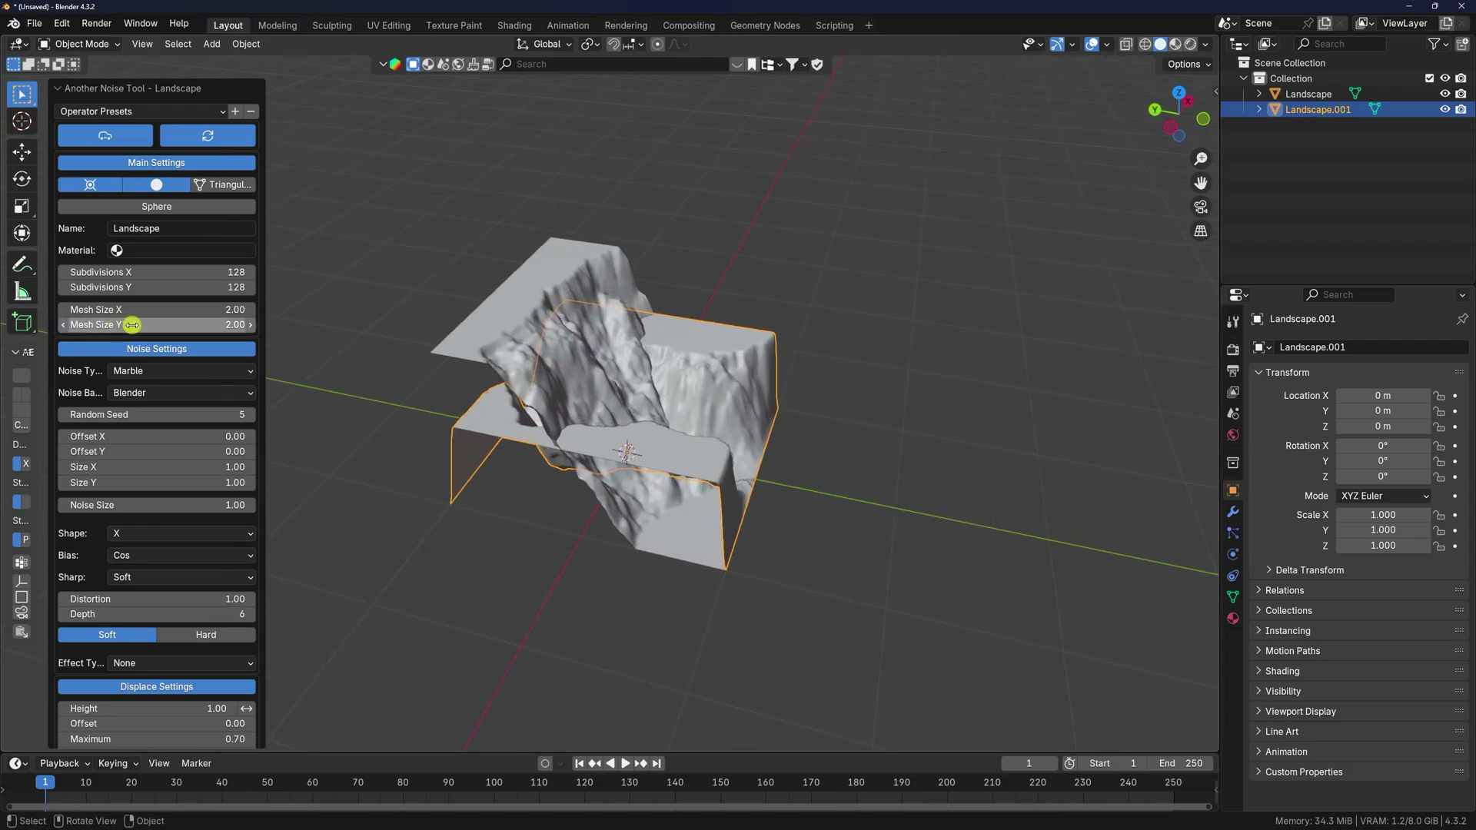
drag(133, 324, 132, 324)
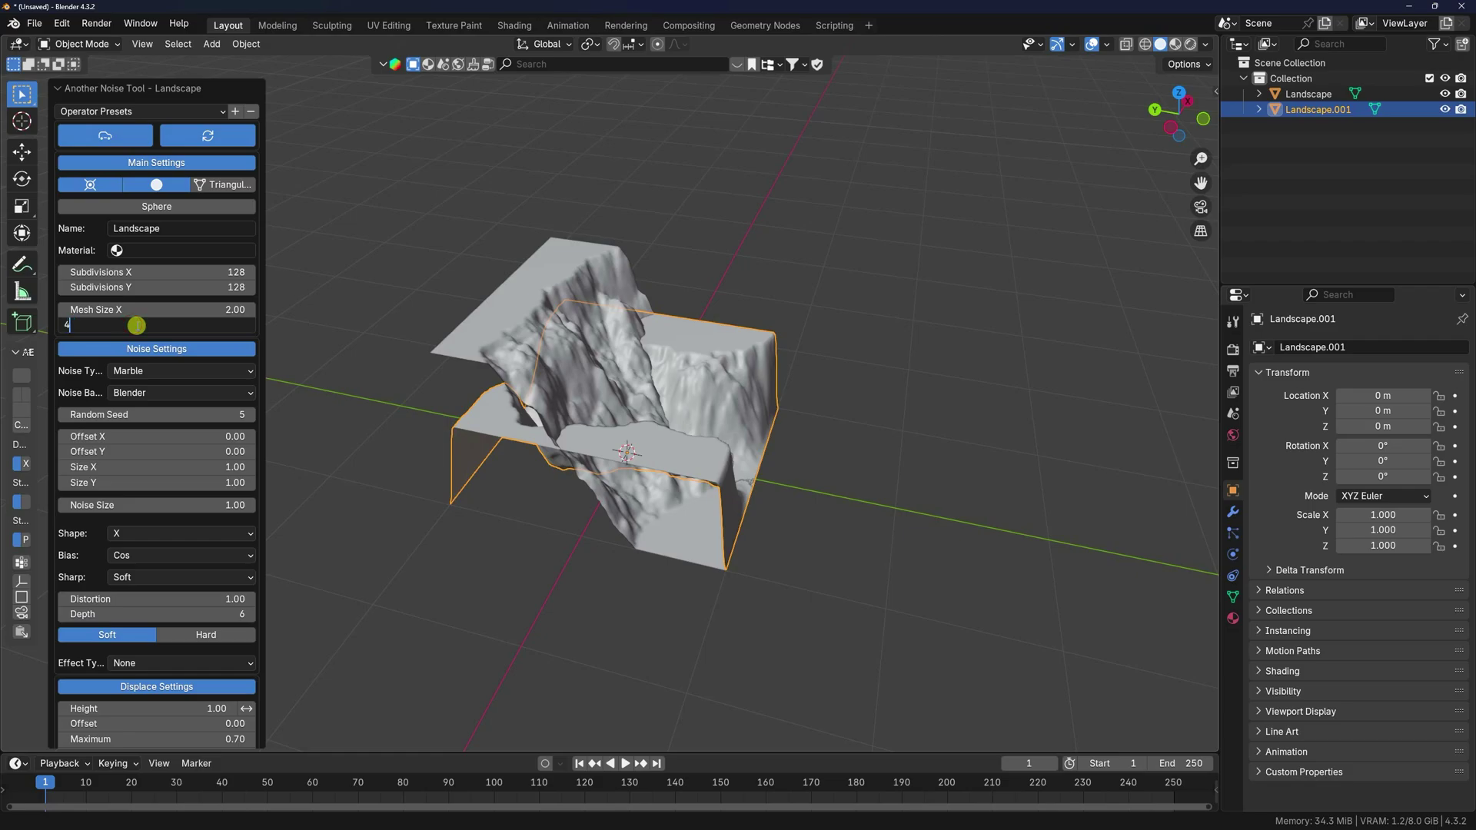
key(Return)
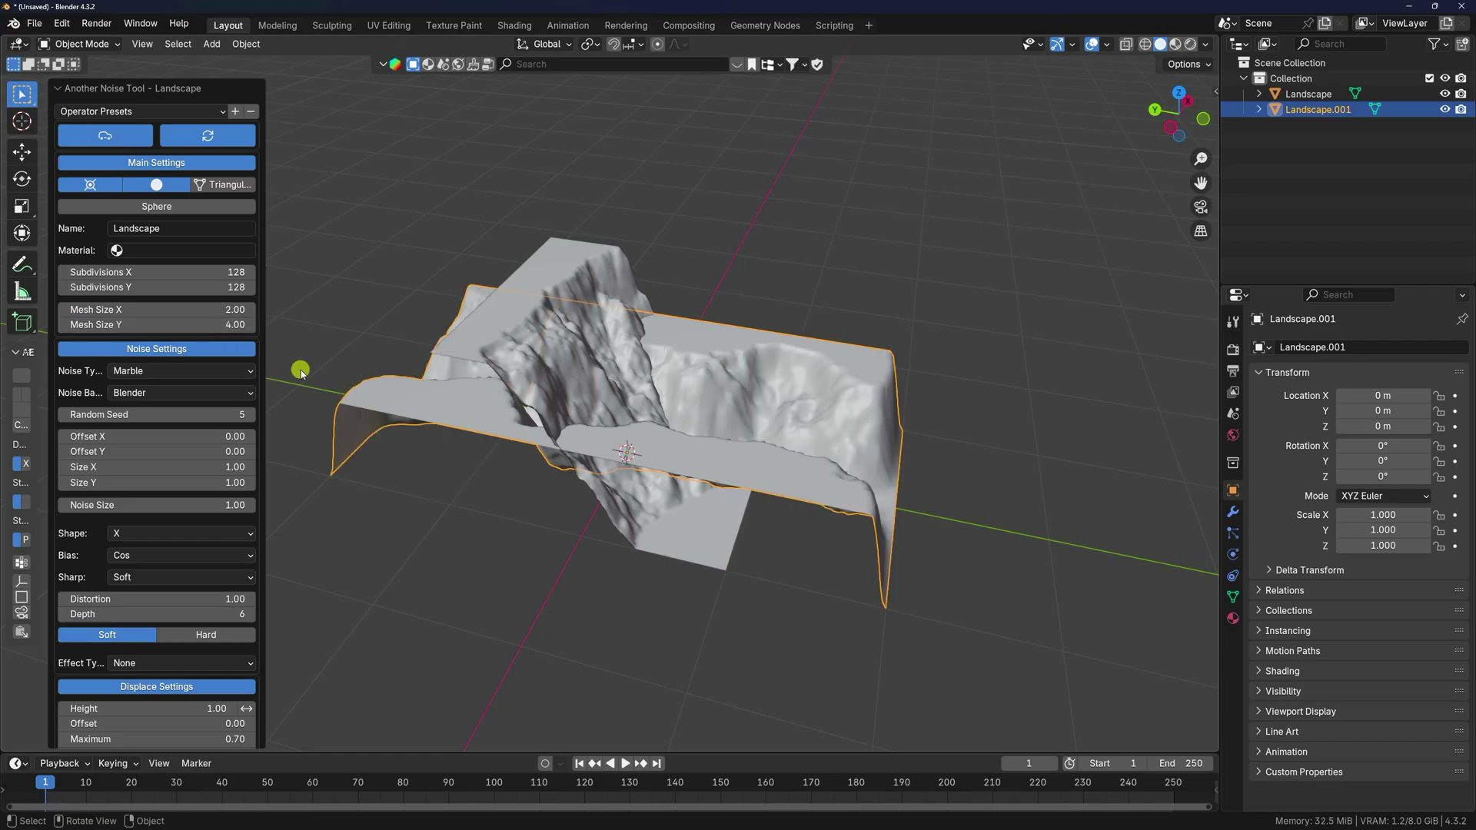
- Move the gully landscape along Y to about -1.77 m, in front of the cliff
click(17, 151)
drag(567, 444, 809, 523)
middle_drag(809, 523, 668, 575)
drag(659, 557, 649, 563)
key(Escape)
middle_drag(596, 462, 628, 459)
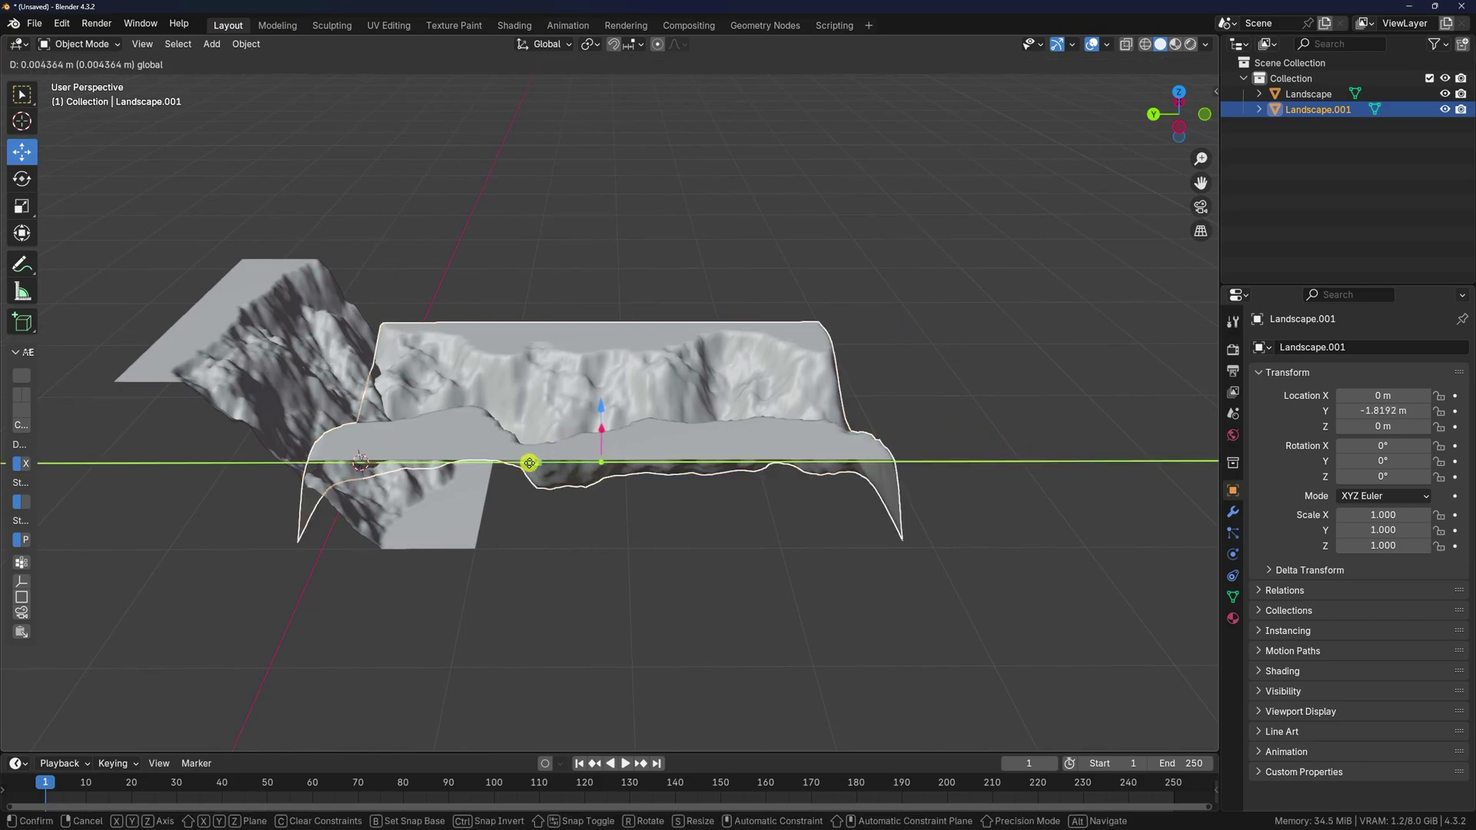
- Duplicate the cliff landscape and place the copy at the gully's far end, at about Y -4.15 m and Z -1.12 m
click(257, 316)
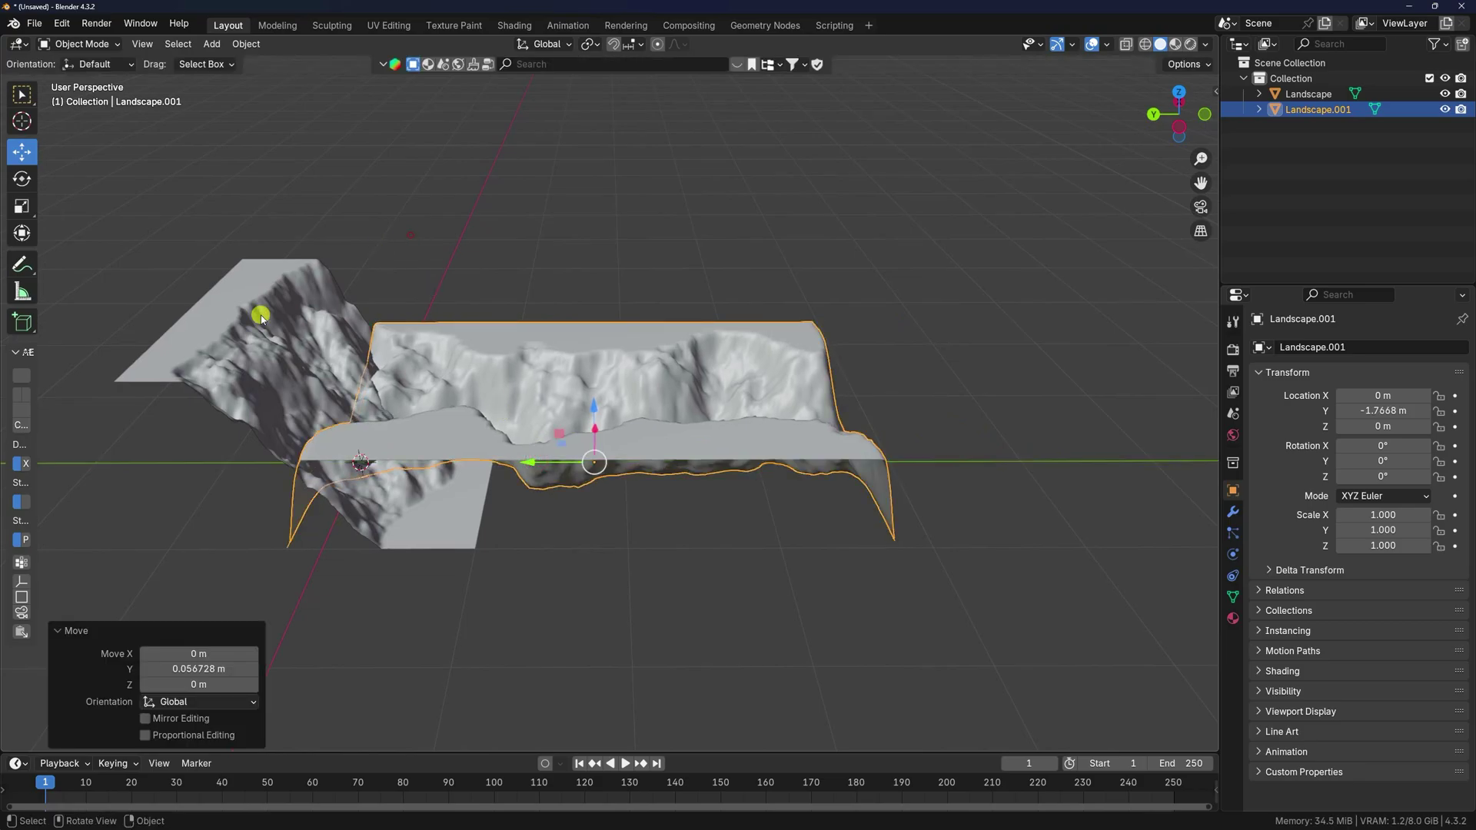
key(shift+d)
click(266, 381)
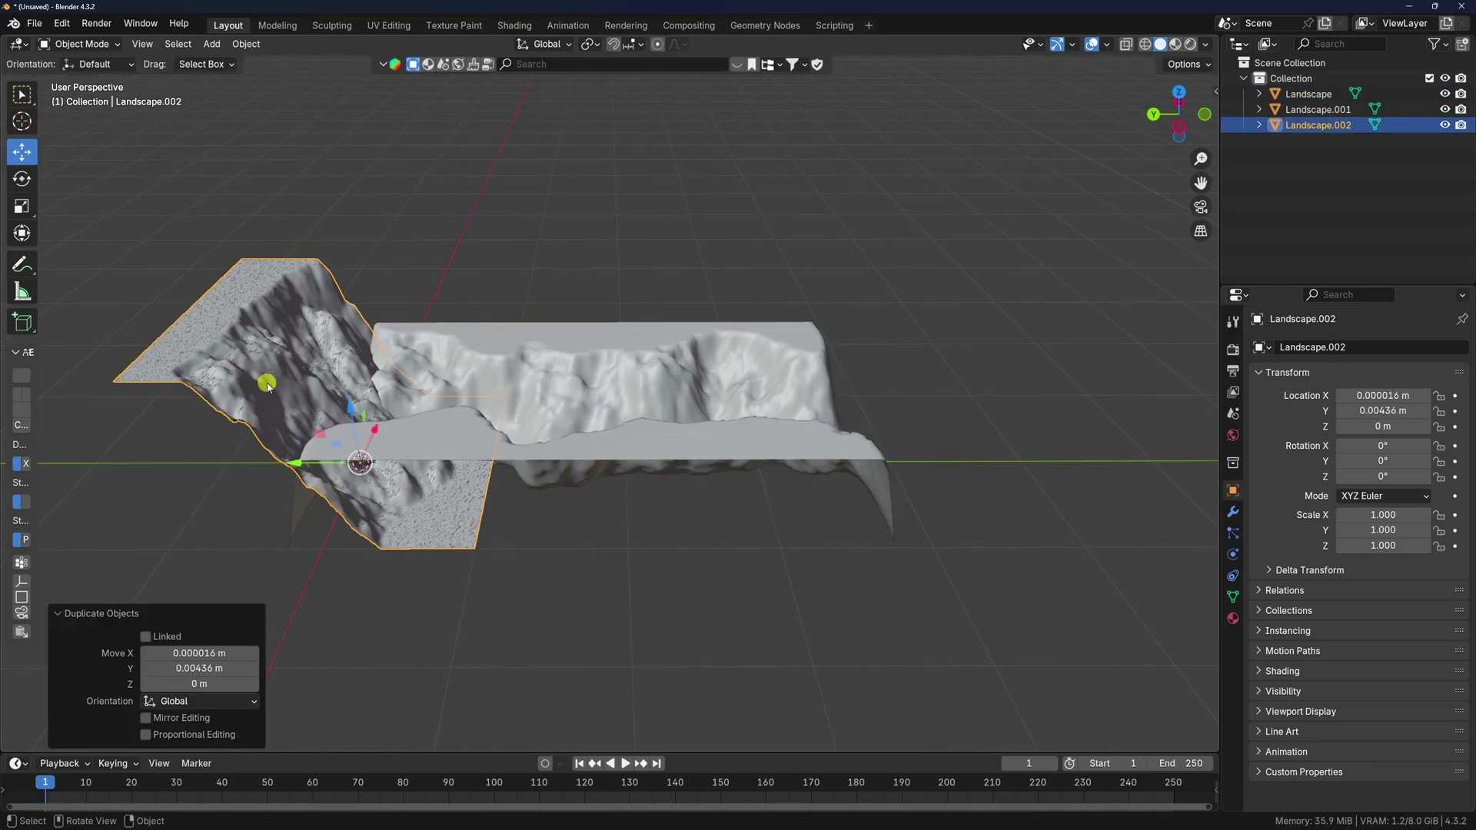
drag(297, 455, 799, 536)
middle_drag(798, 536, 643, 517)
drag(748, 492, 750, 586)
middle_drag(751, 586, 610, 462)
drag(609, 462, 705, 502)
scroll(681, 452, up, 3)
middle_drag(681, 452, 884, 469)
middle_drag(689, 547, 725, 449)
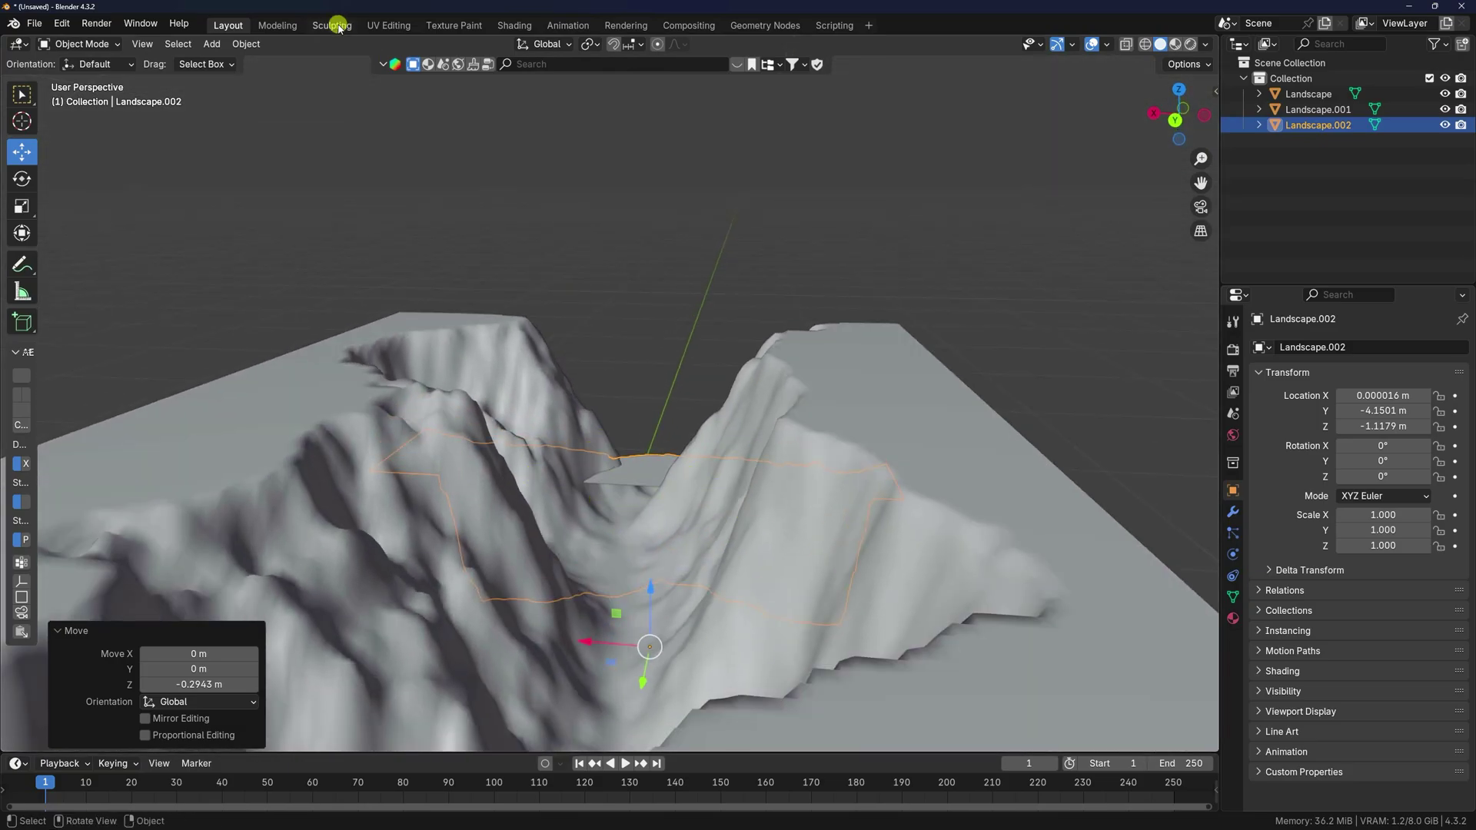
- Search the asset library for "rock" and bring the tall, blocky Mossy Rock asset into the scene
click(528, 68)
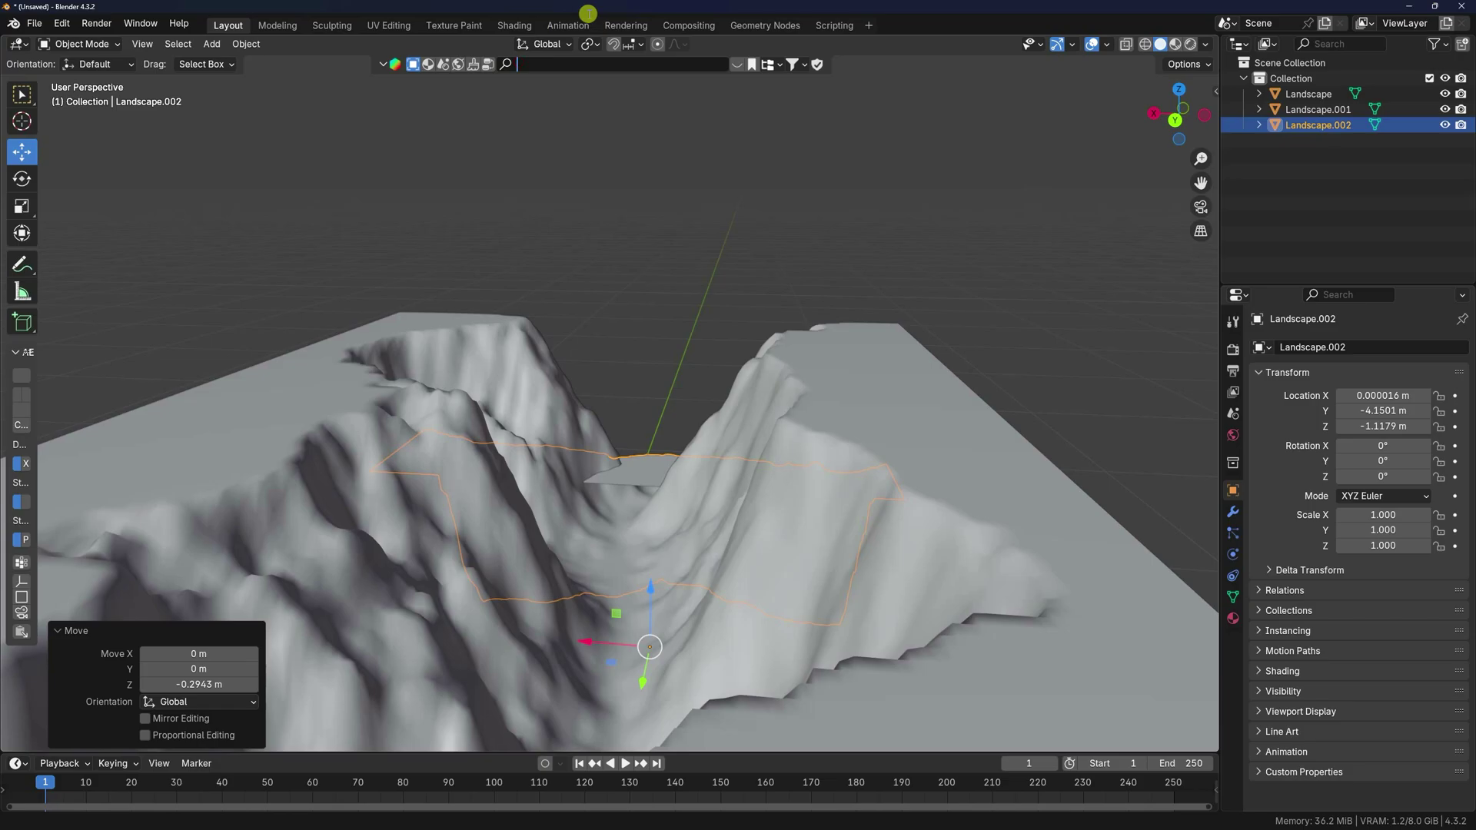
text(rock)
key(Return)
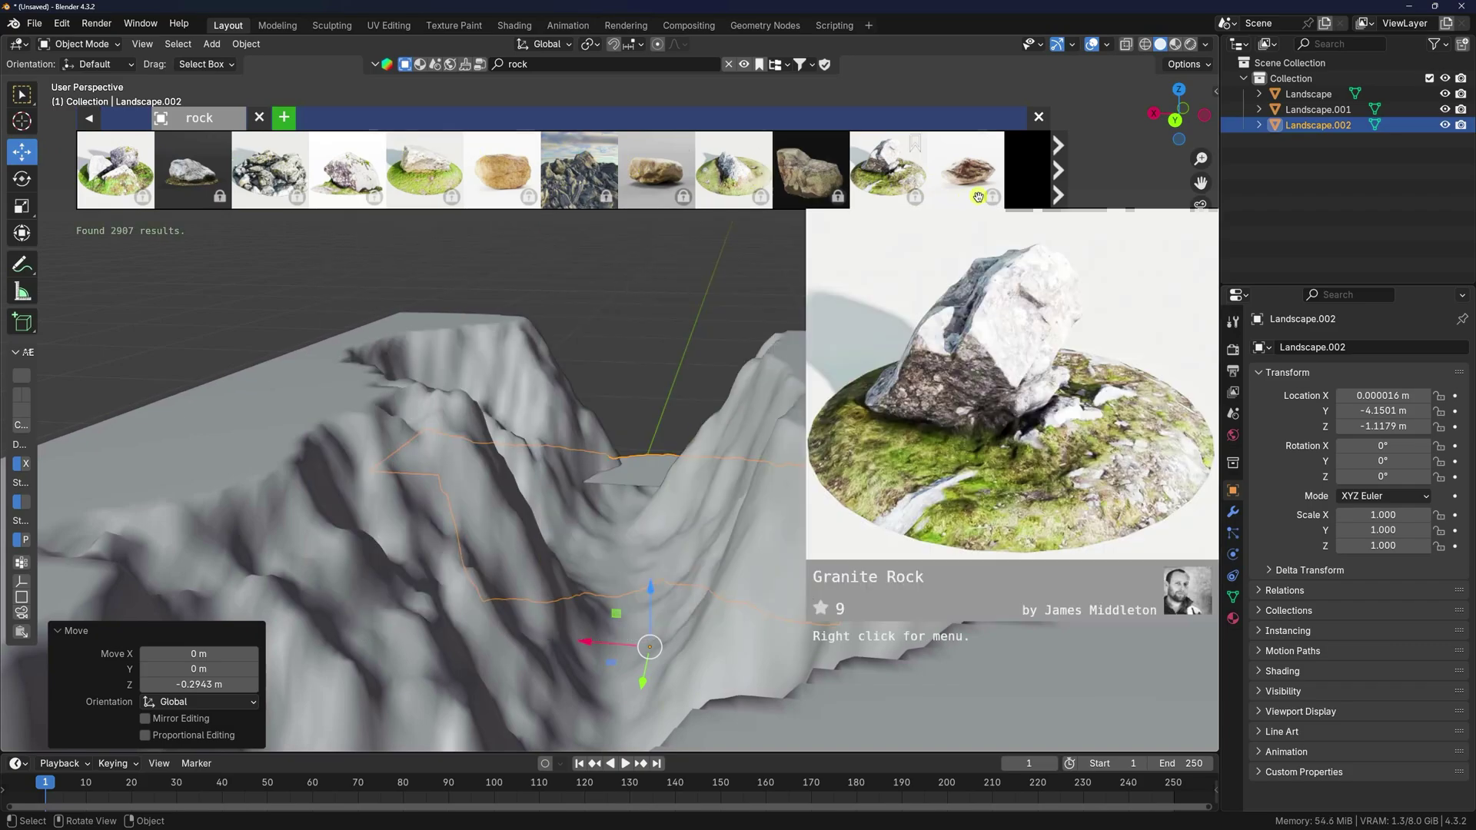
click(1054, 195)
click(1062, 184)
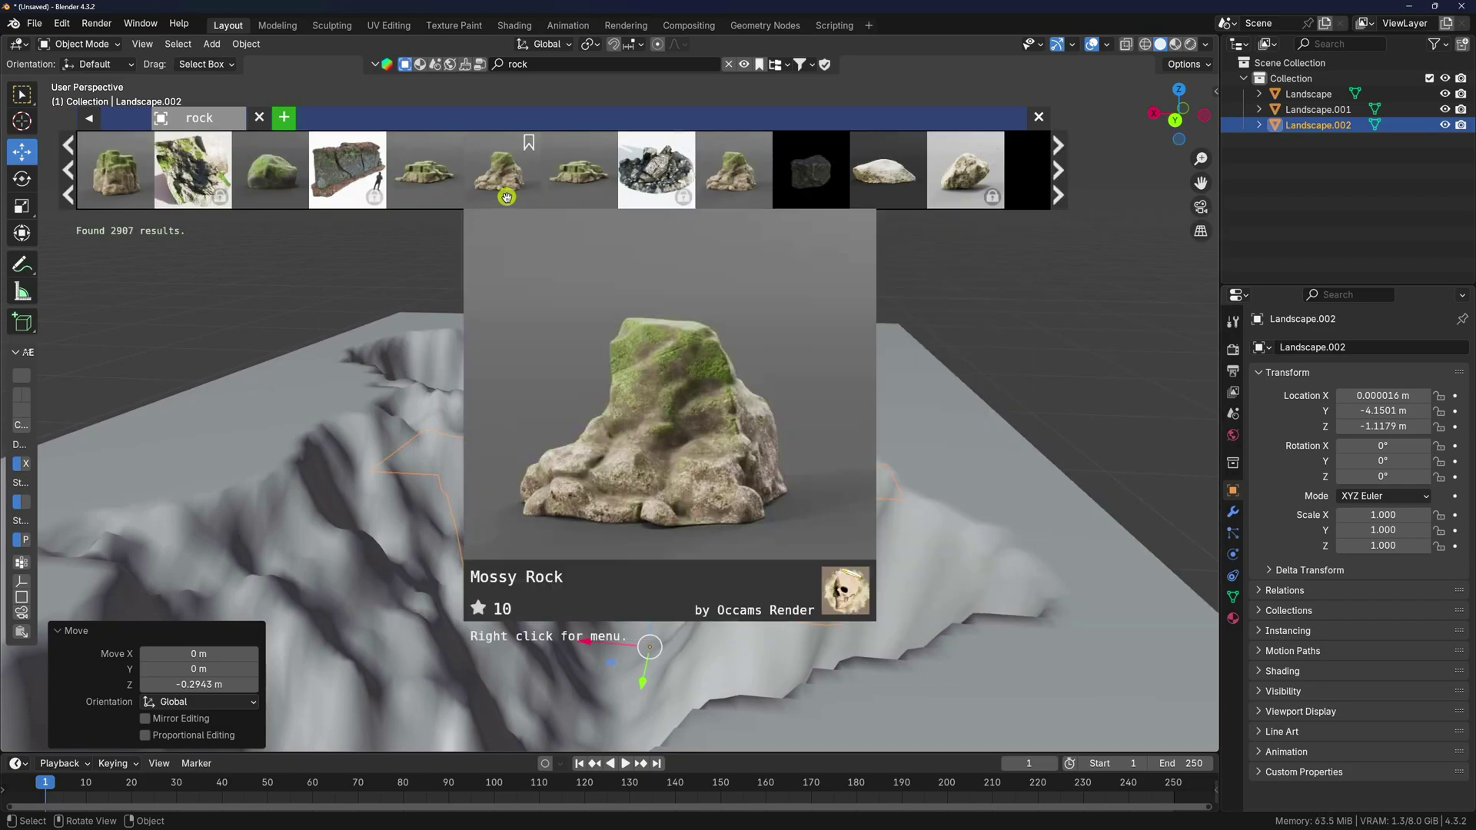
mouse_move(743, 188)
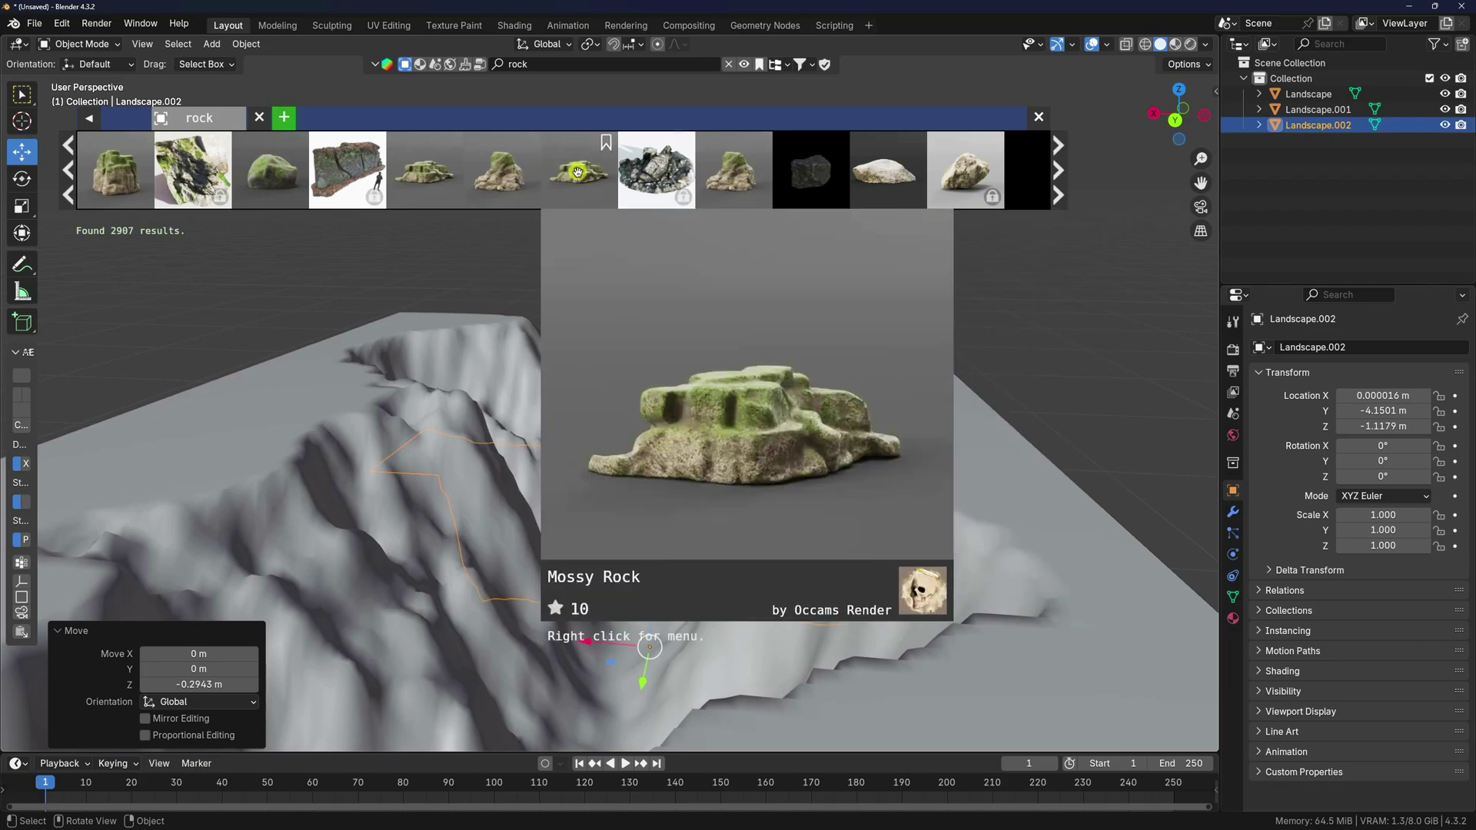
mouse_move(93, 180)
drag(113, 178, 879, 487)
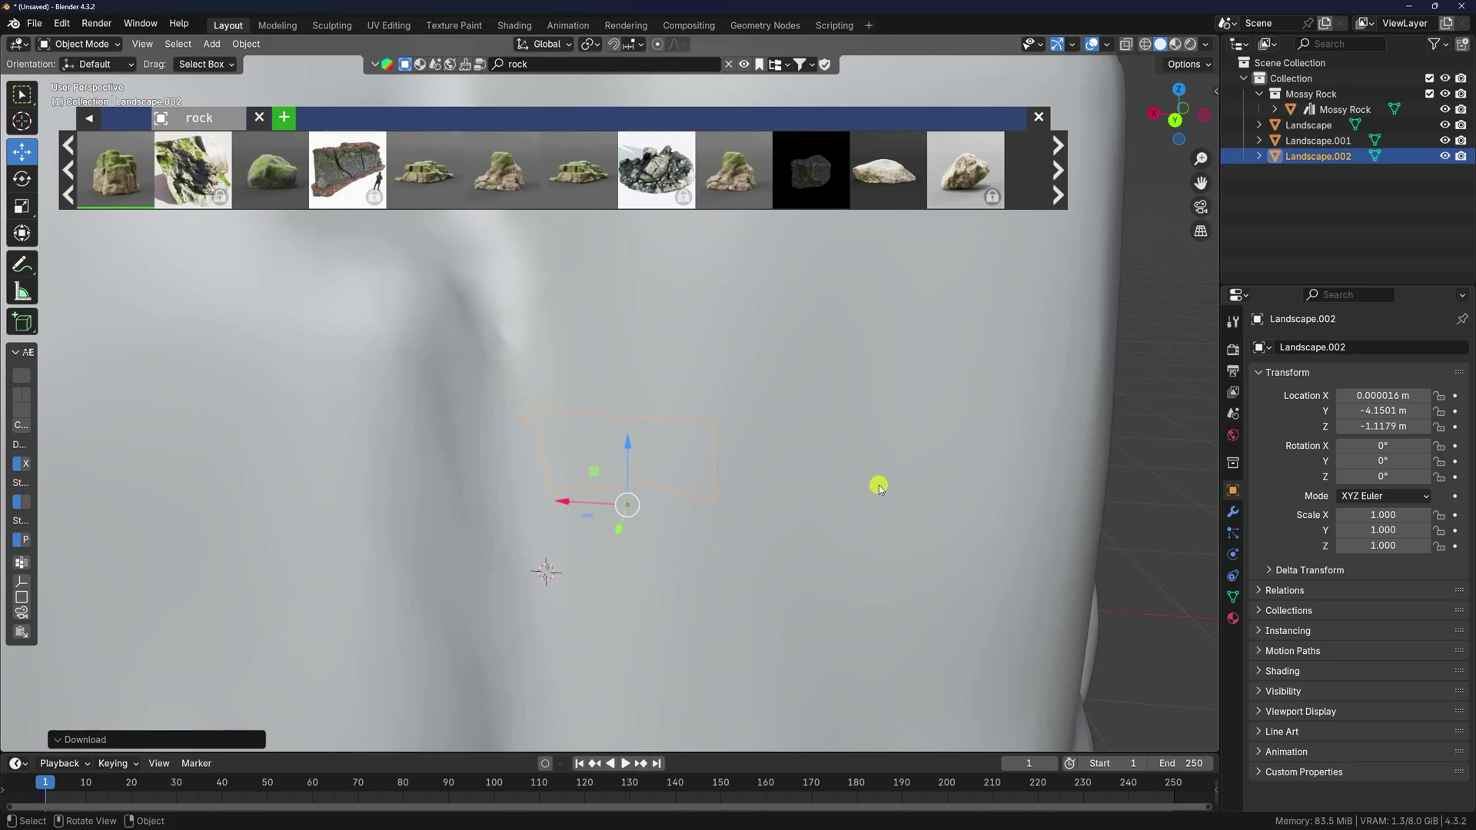
scroll(817, 481, down, 5)
middle_drag(699, 461, 636, 475)
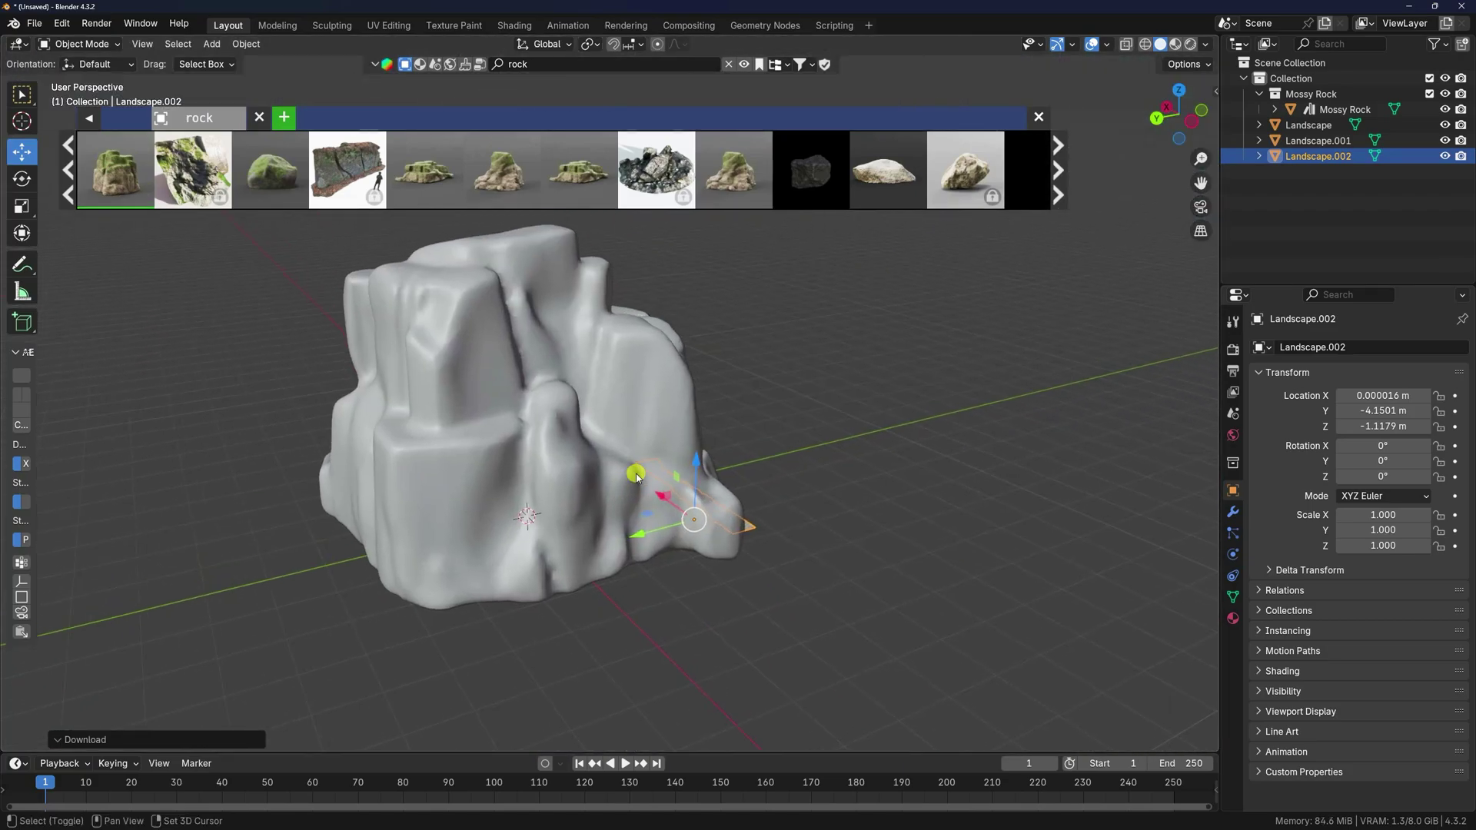
- Scale the Mossy Rock down uniformly to about 0.158 so it fits the landscape meshes
click(675, 384)
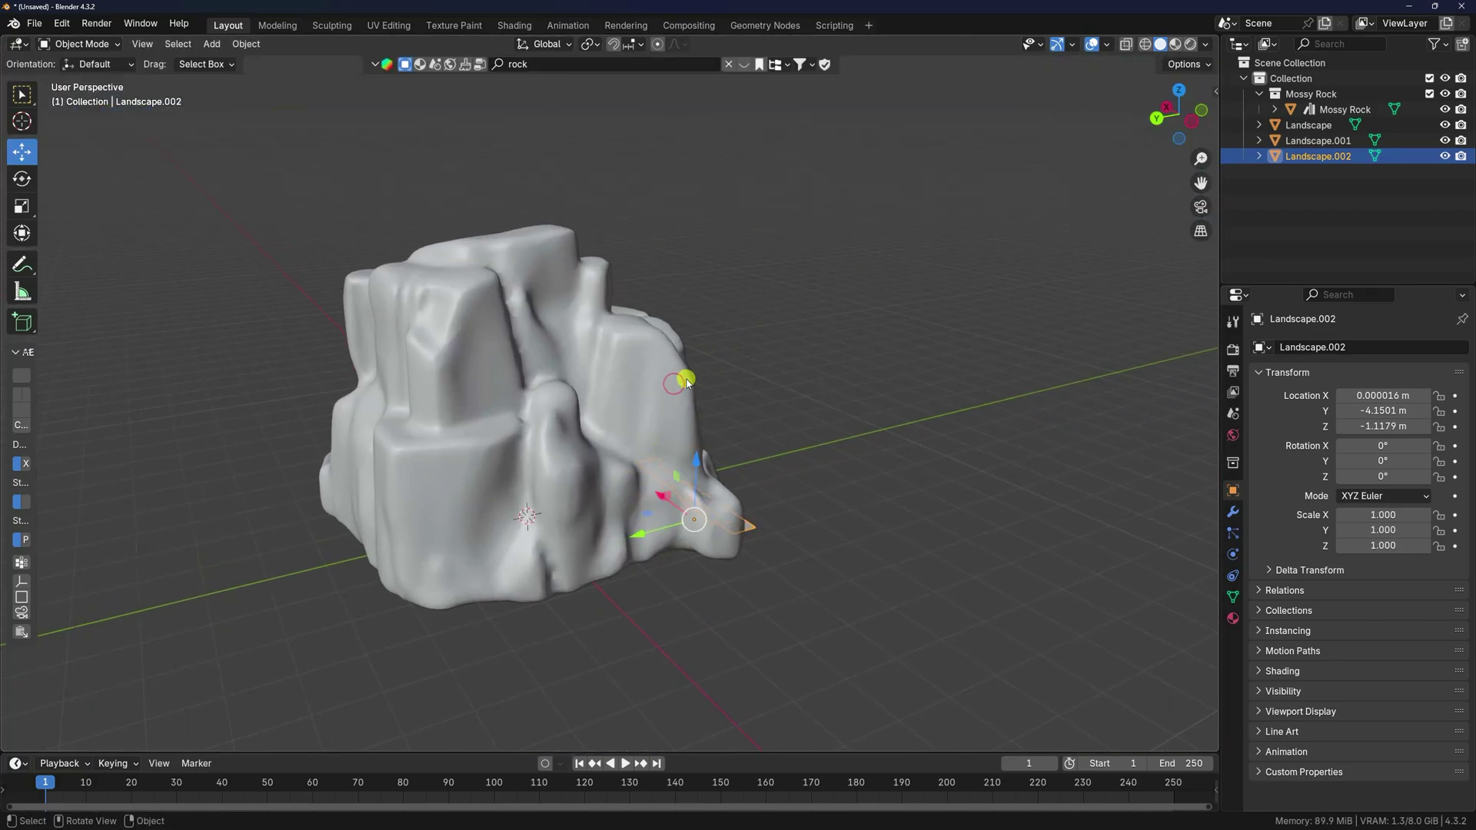
key(s)
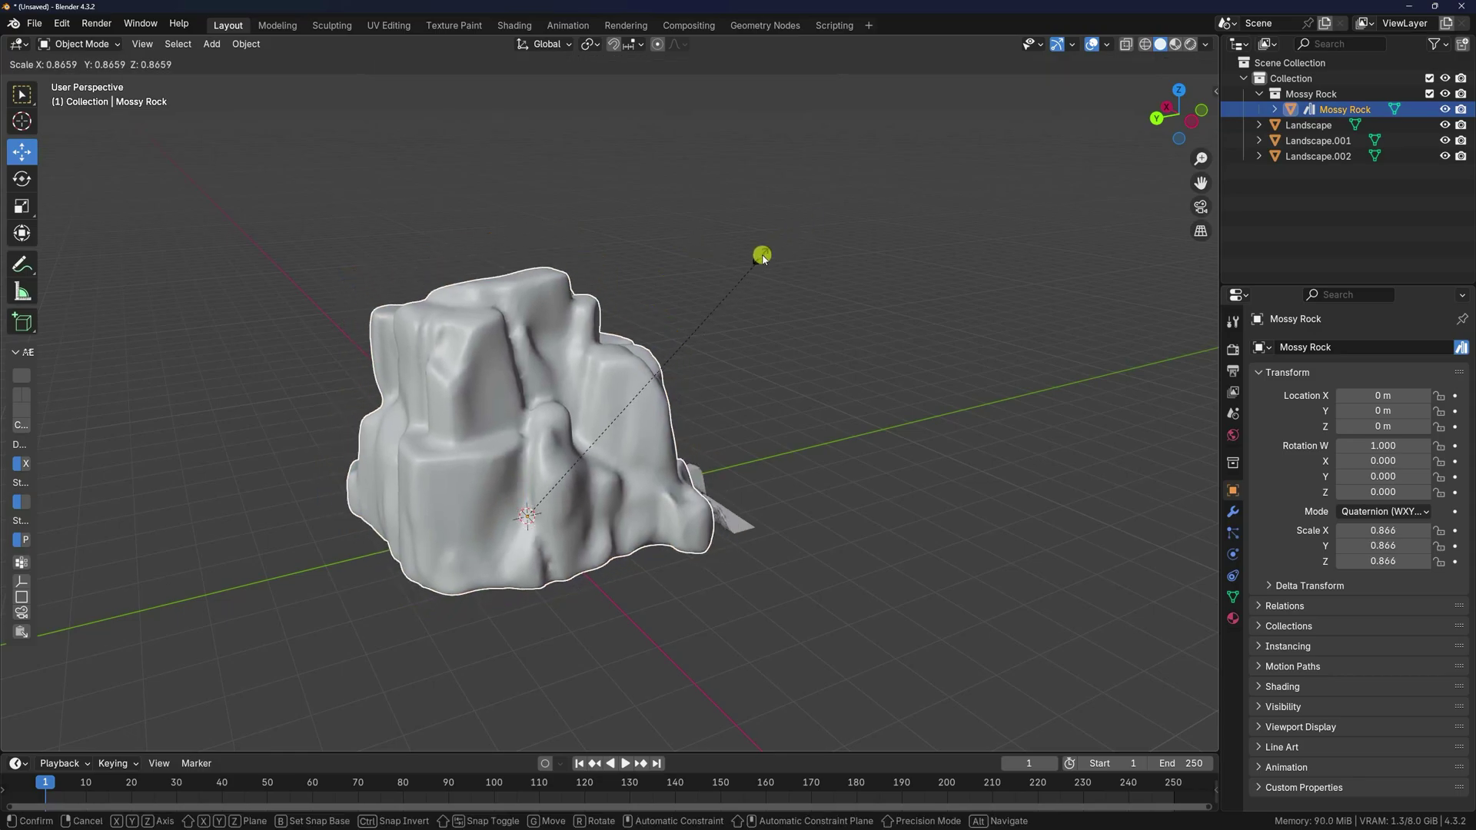
click(590, 367)
scroll(630, 354, up, 3)
scroll(630, 355, down, 3)
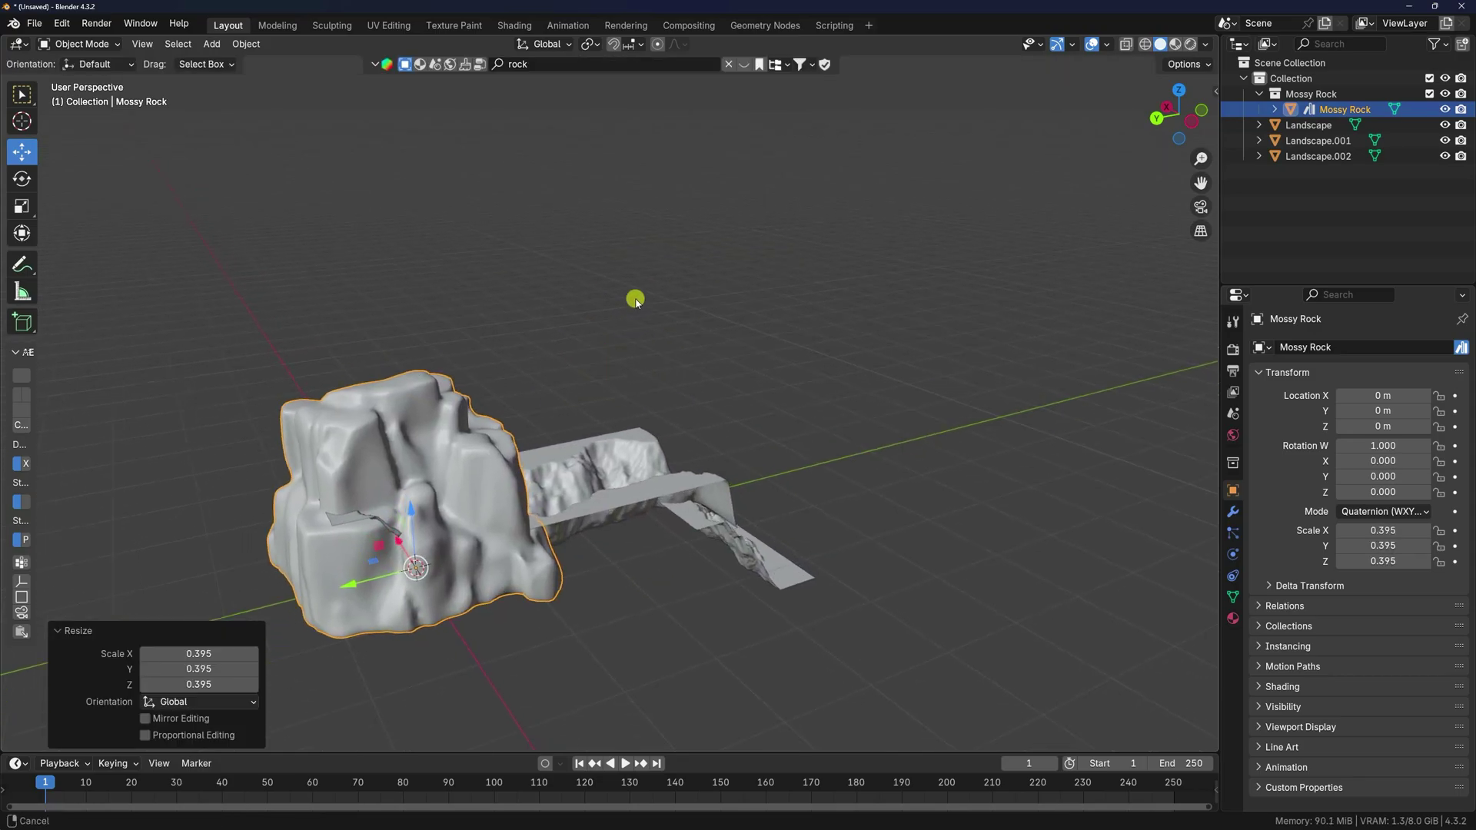
key(s)
click(494, 426)
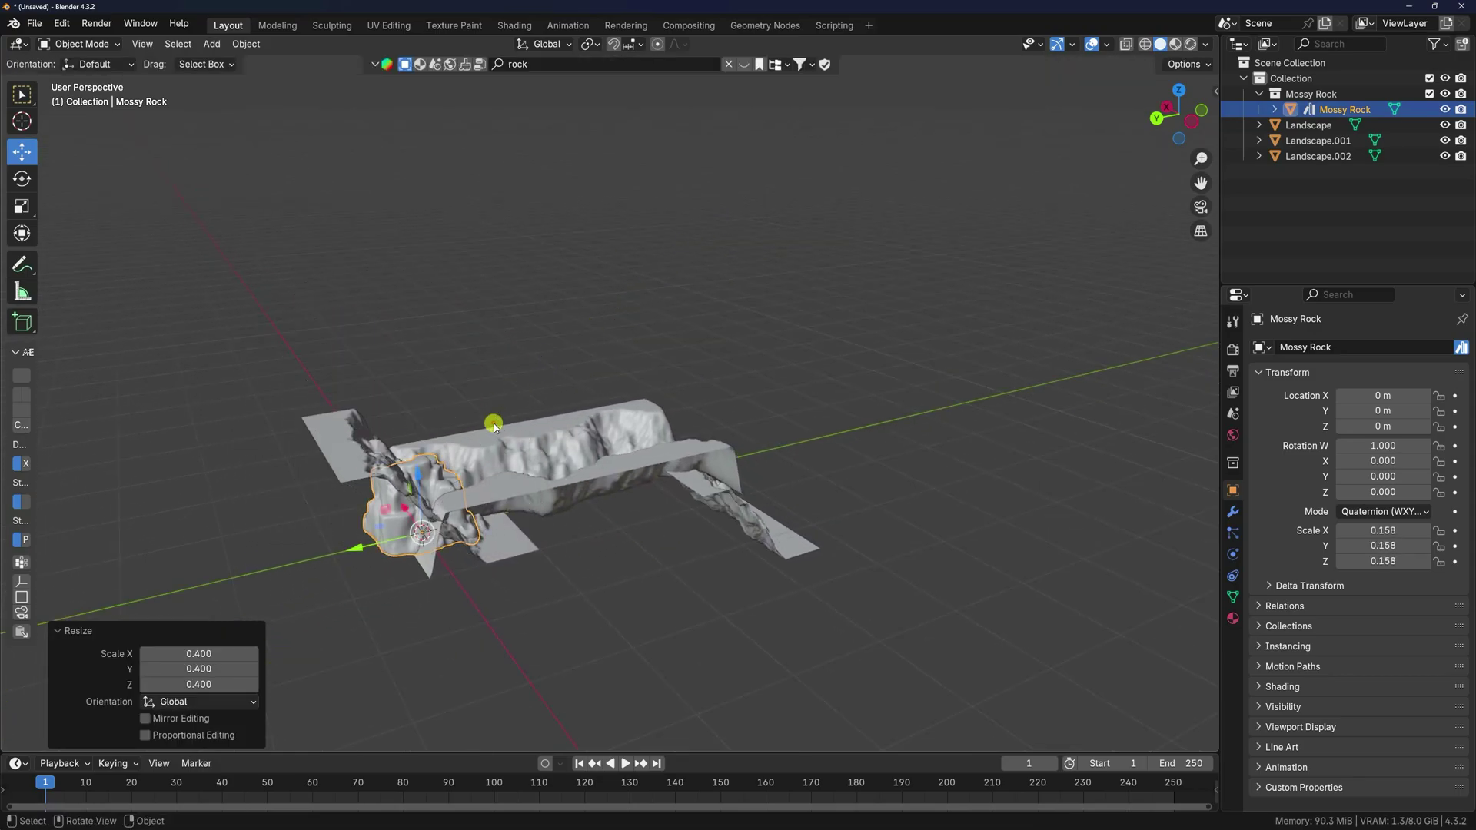
- In top view, move the Mossy Rock along Y to about -3.12 m, near the gully's far end
key(KP_7)
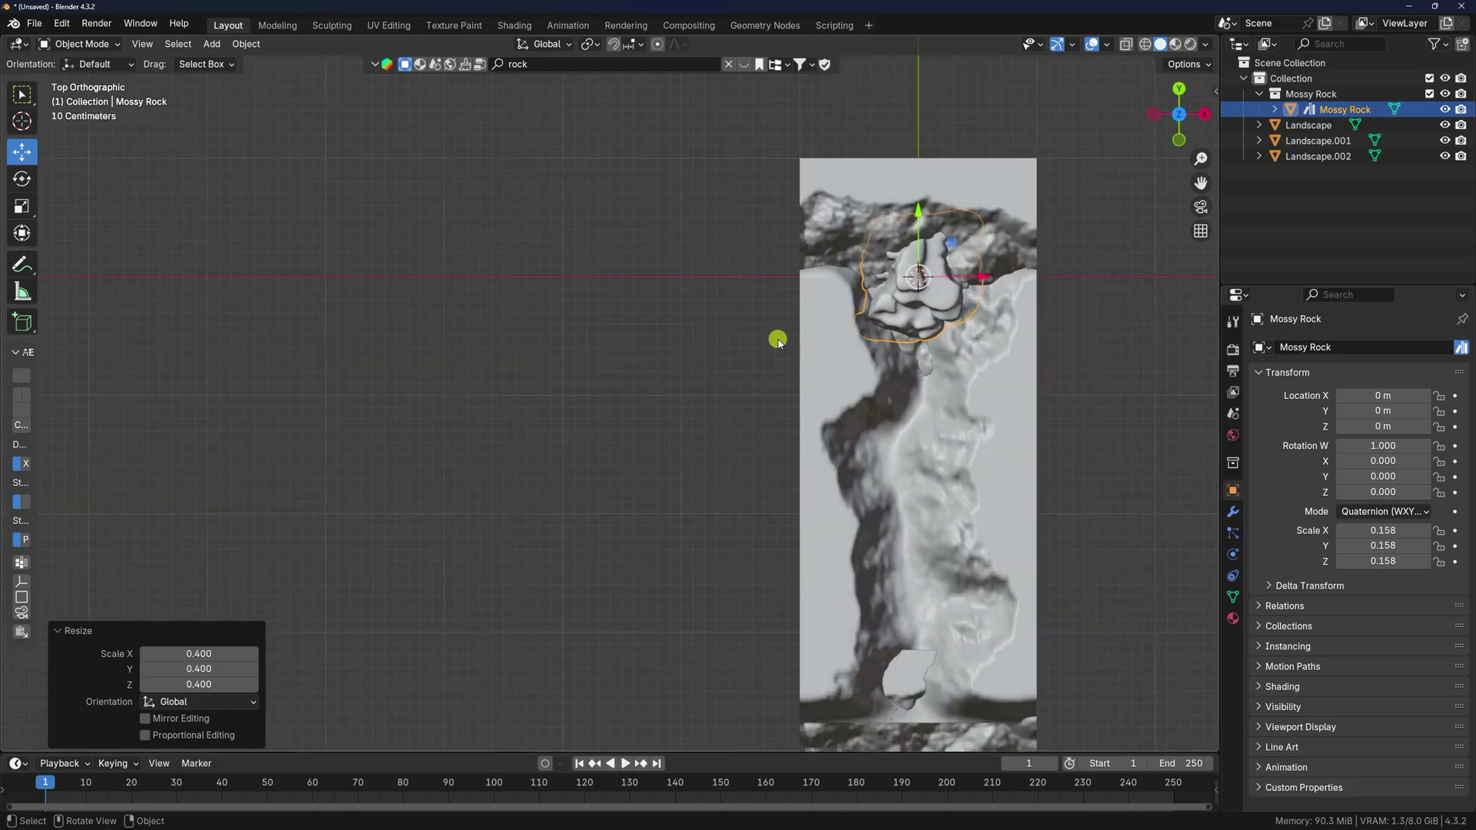
shift+middle_drag(923, 428, 517, 257)
drag(518, 86, 485, 489)
scroll(492, 500, up, 5)
shift+middle_drag(501, 510, 753, 209)
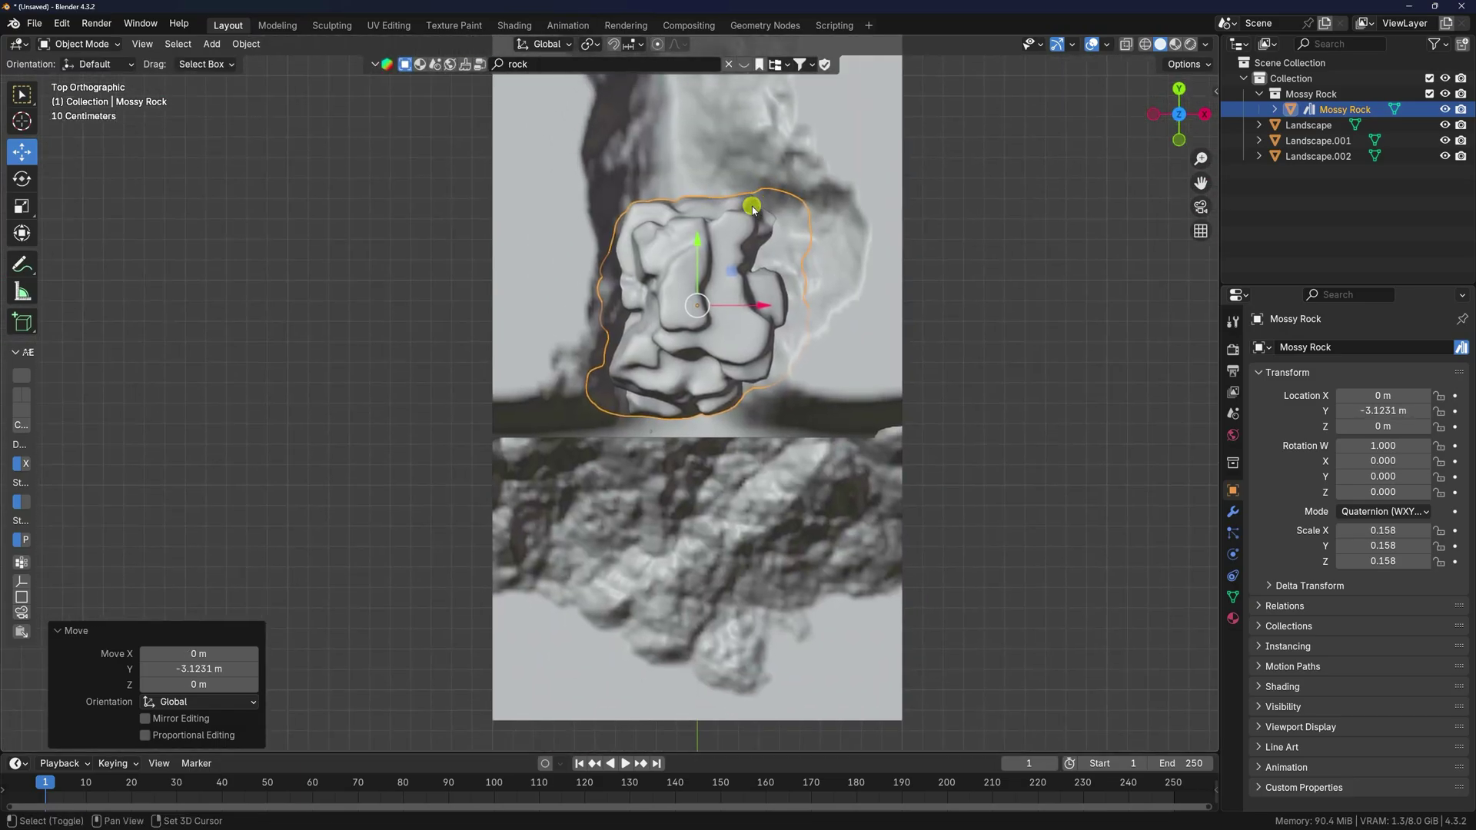
- Shrink the Mossy Rock to a scale of about 0.049 and shift it along X to about -0.029 m
scroll(753, 209, up, 4)
key(s)
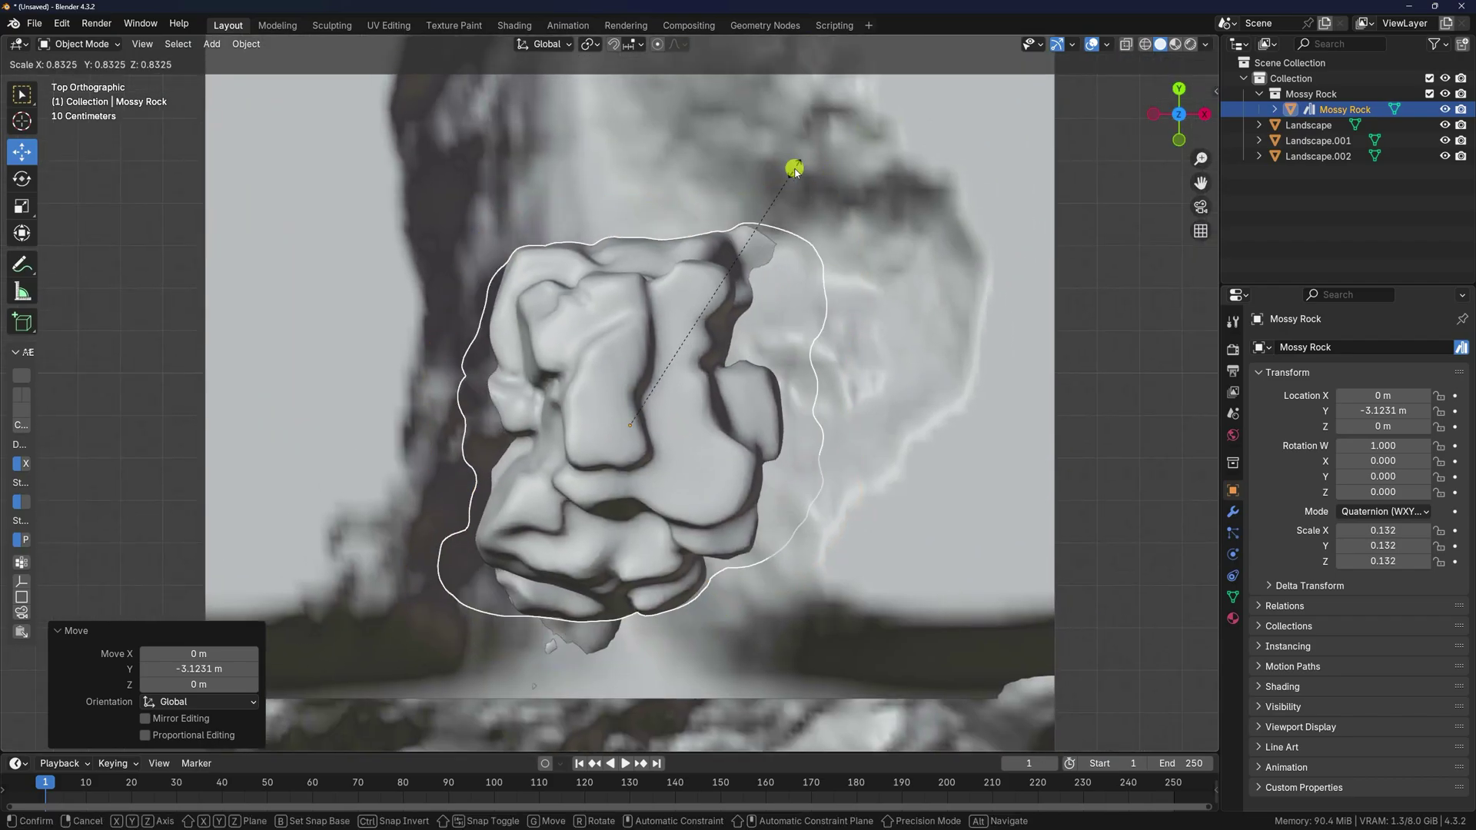
click(698, 270)
key(s)
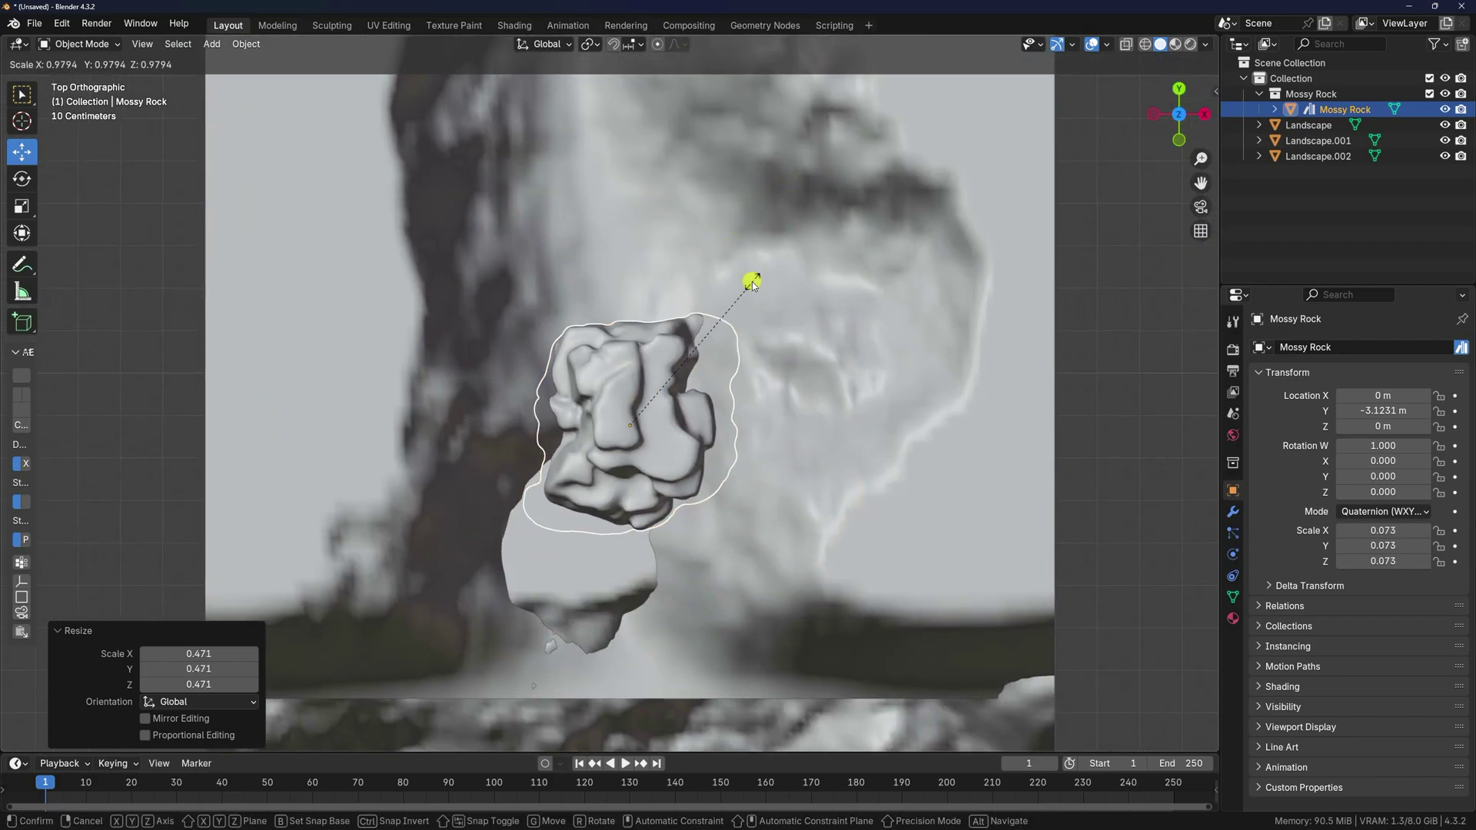
click(706, 326)
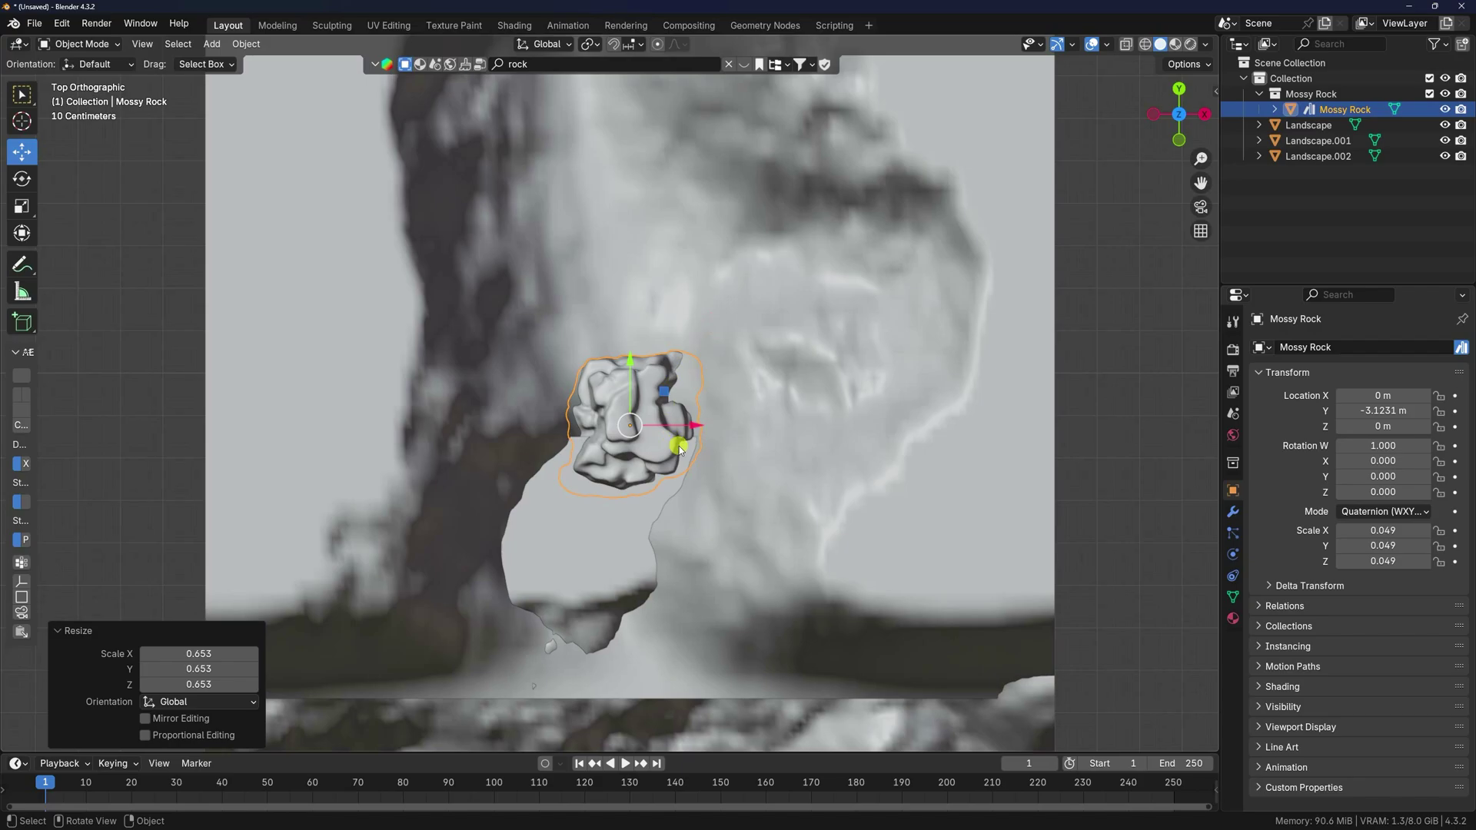
drag(690, 431, 677, 431)
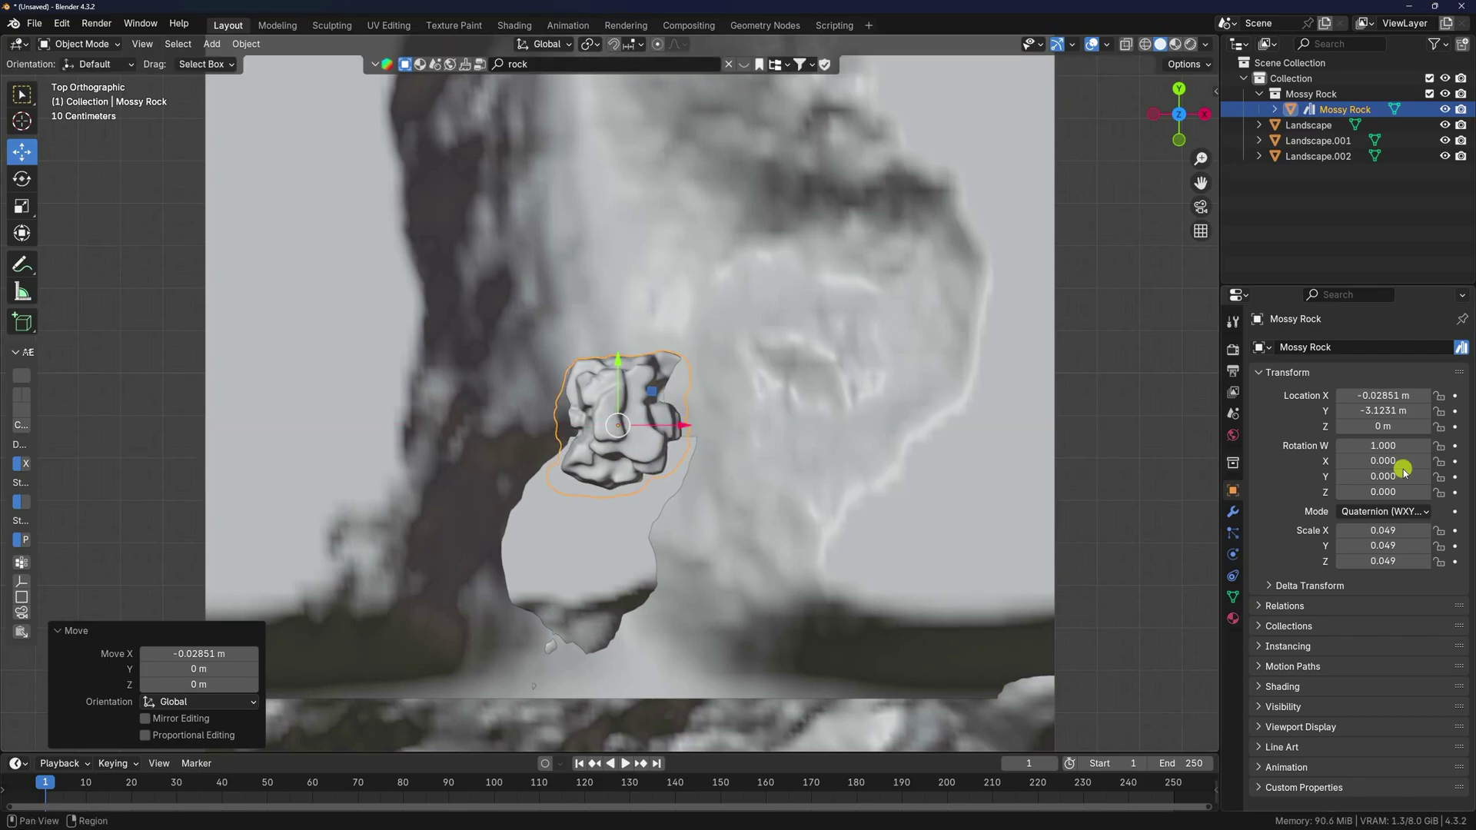
- Switch the Mossy Rock's rotation mode to XYZ Euler and set its Z rotation to 79°
click(1413, 513)
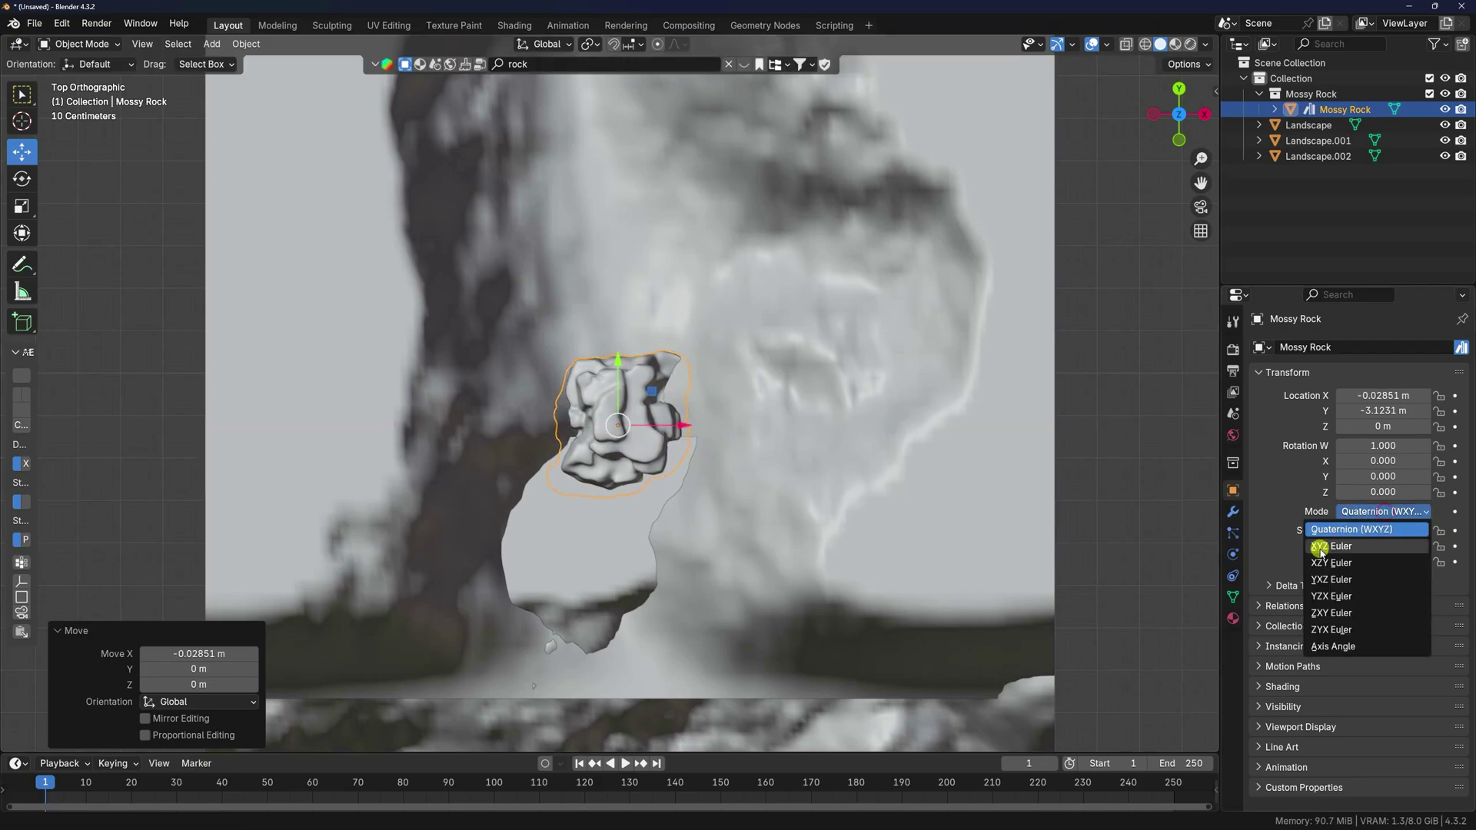
click(1374, 530)
drag(1383, 476, 247, 471)
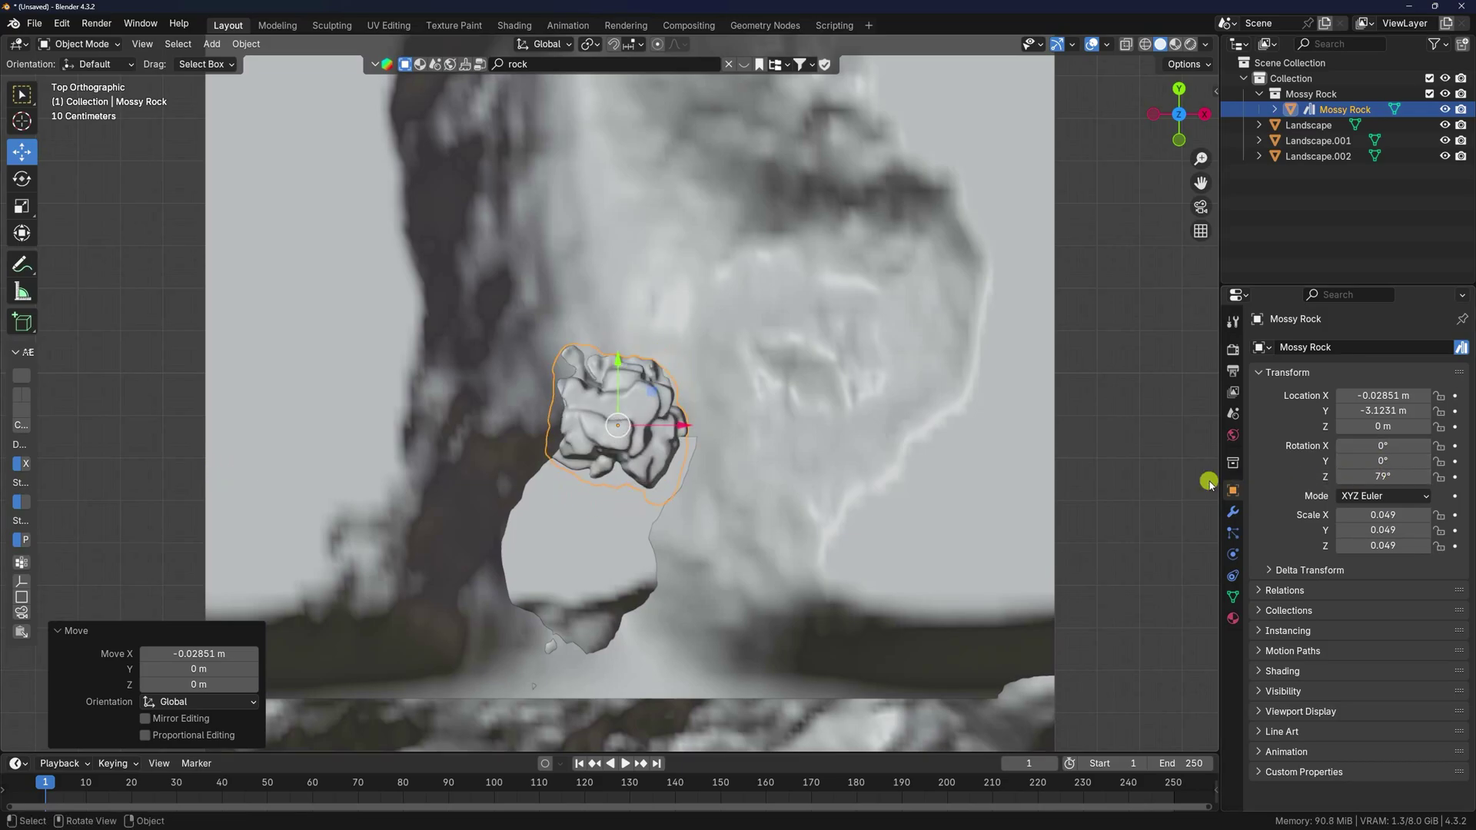
- Move the Mossy Rock to about X 0.008 m and Y -3.19 m, above the lower cliff's edge
drag(688, 432, 692, 423)
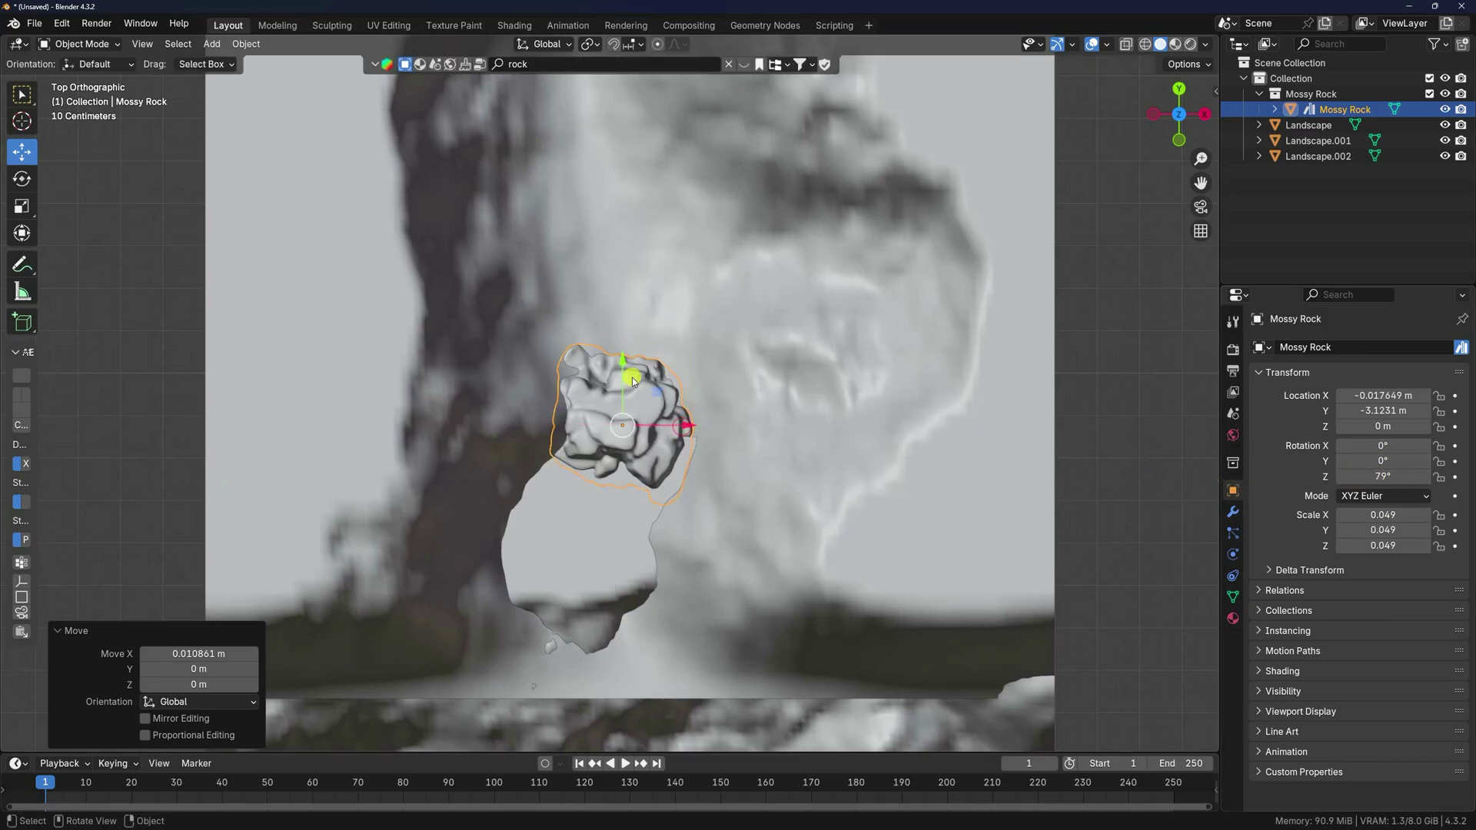
drag(617, 362, 619, 401)
drag(676, 452, 683, 402)
middle_drag(683, 402, 791, 316)
click(791, 316)
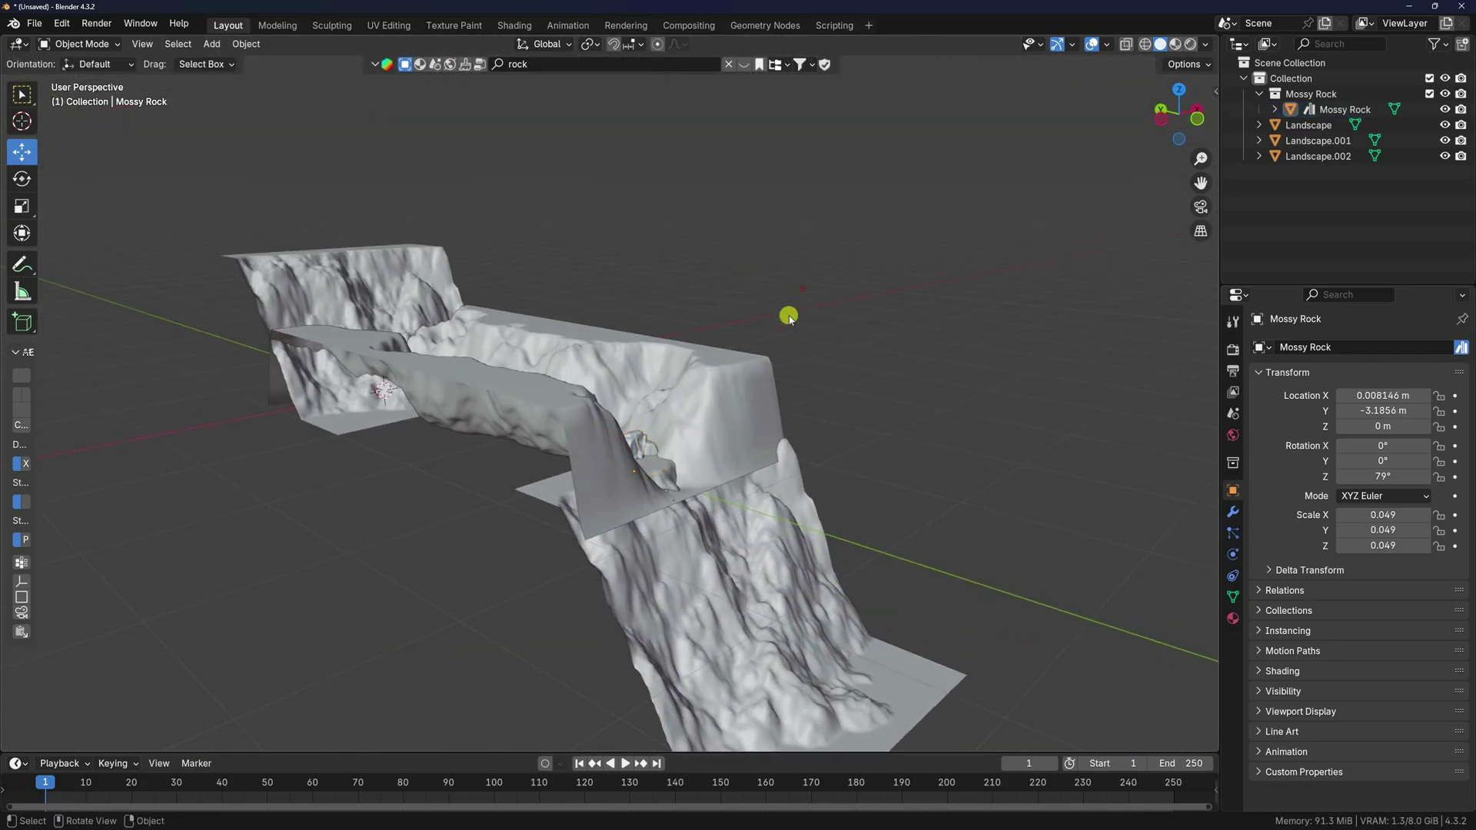
scroll(771, 422, up, 5)
middle_drag(715, 372, 692, 440)
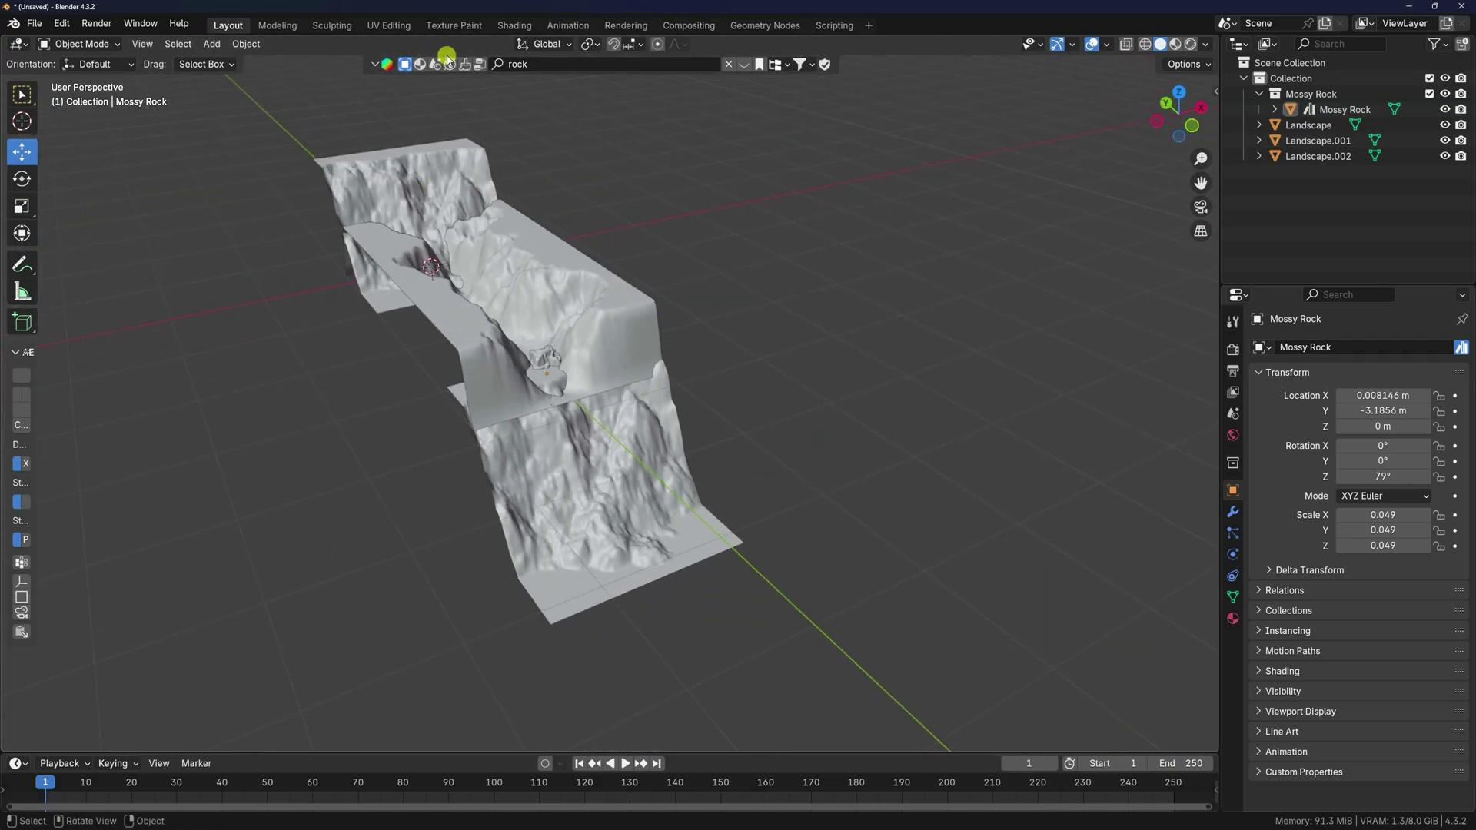
- Add another Landscape mesh and apply the flatstones preset to it
click(210, 45)
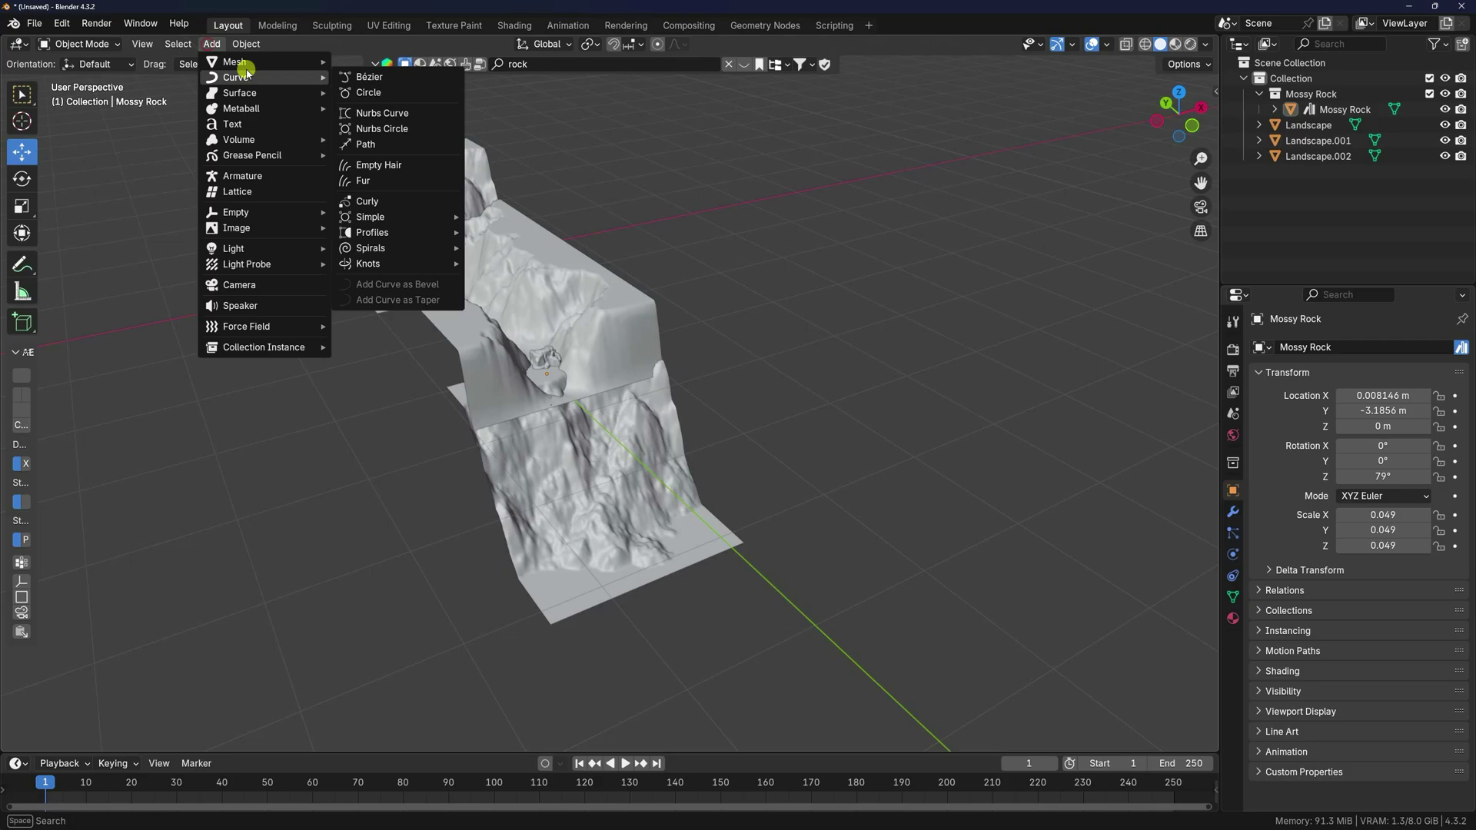
mouse_move(234, 61)
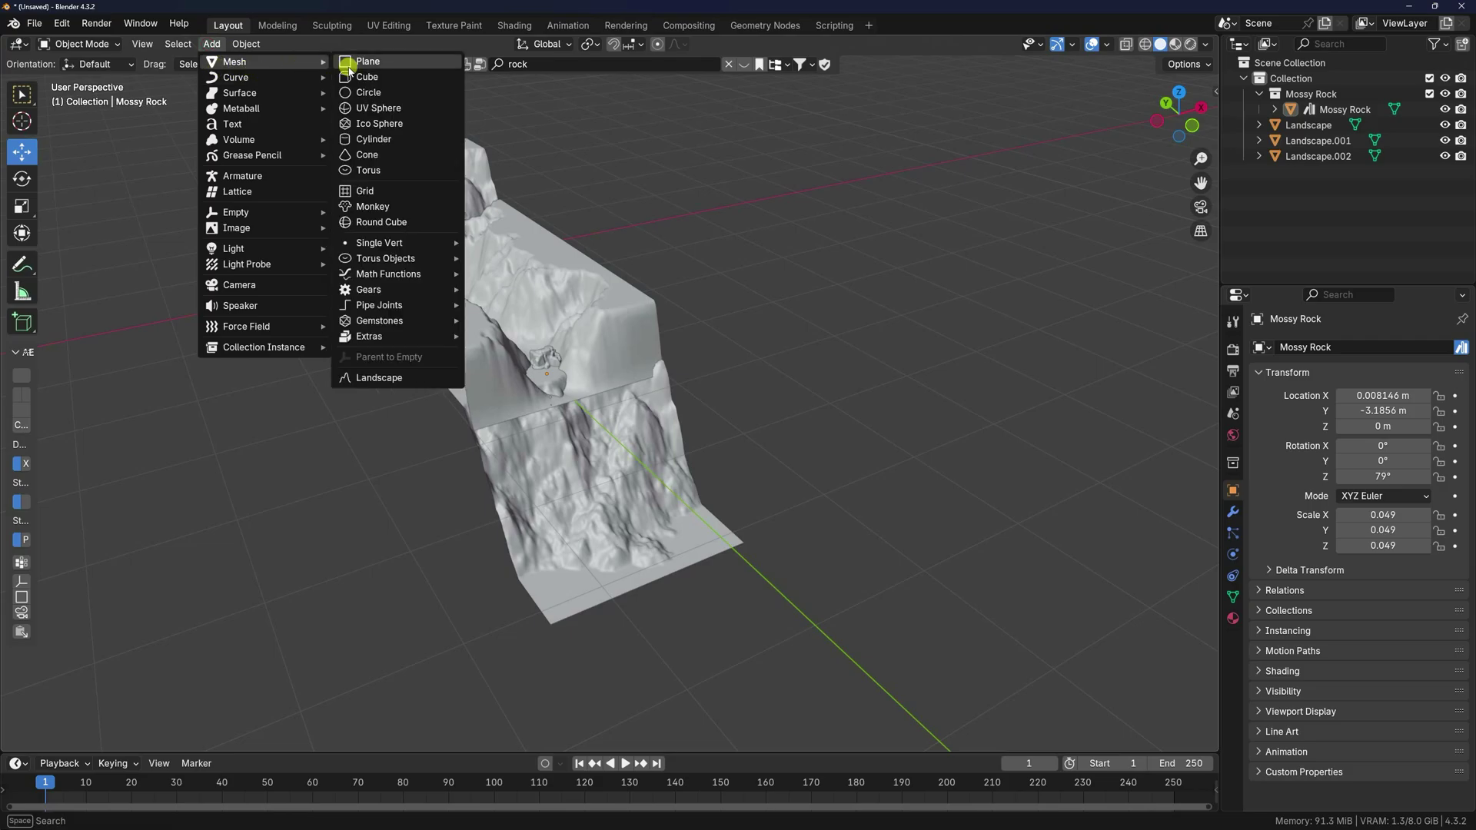
click(381, 378)
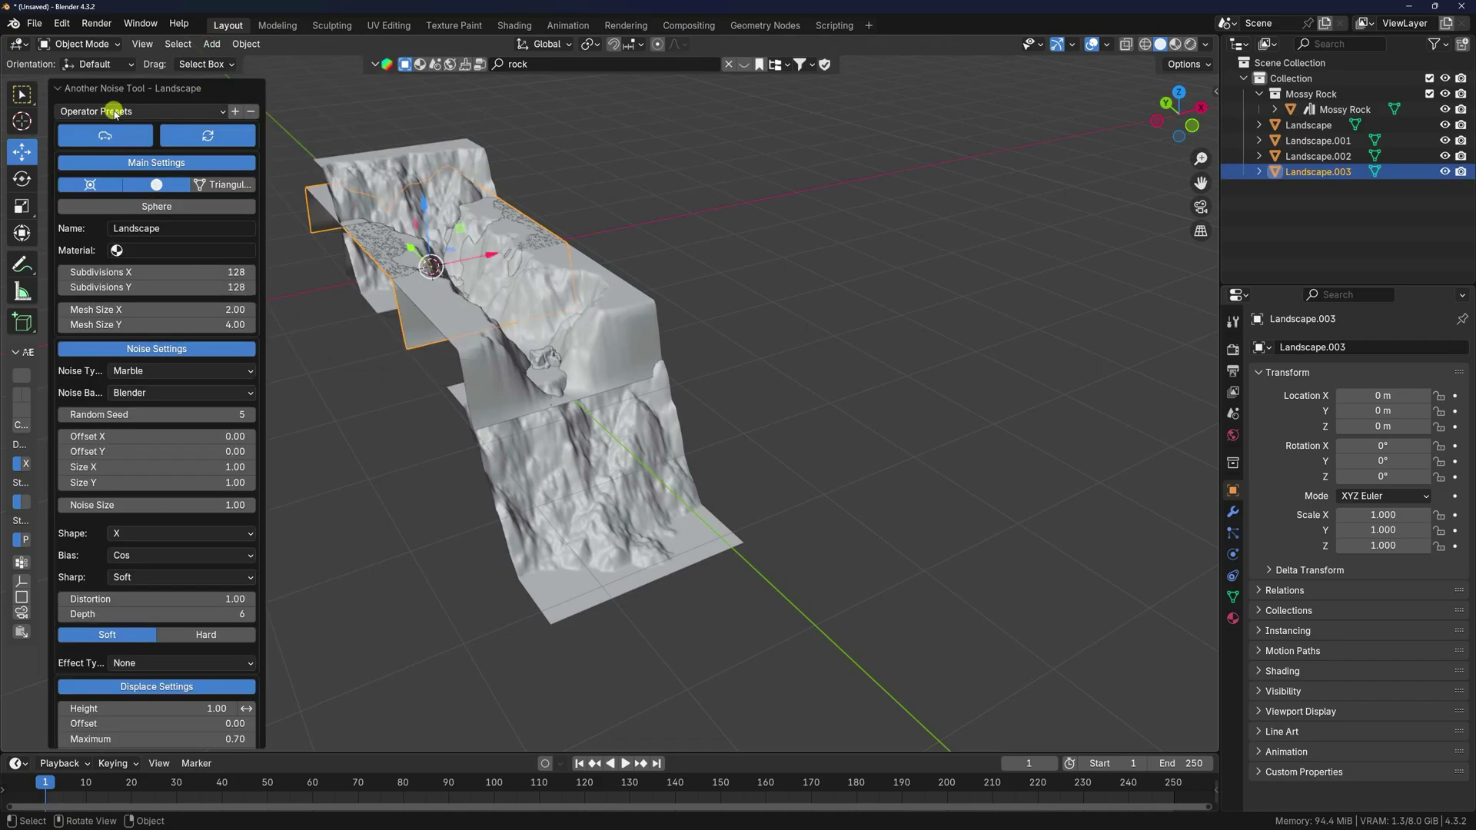
click(112, 111)
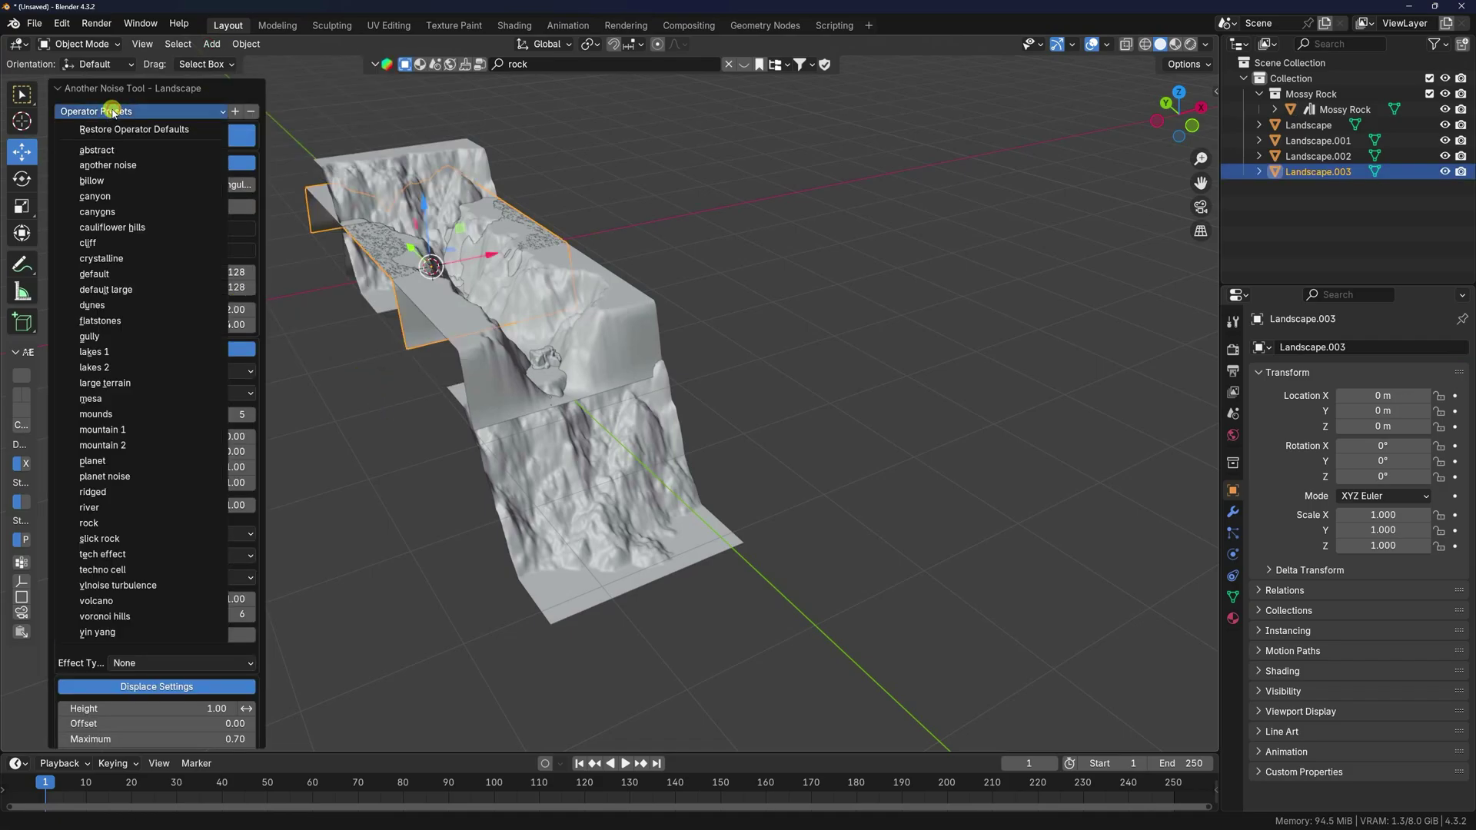
click(100, 323)
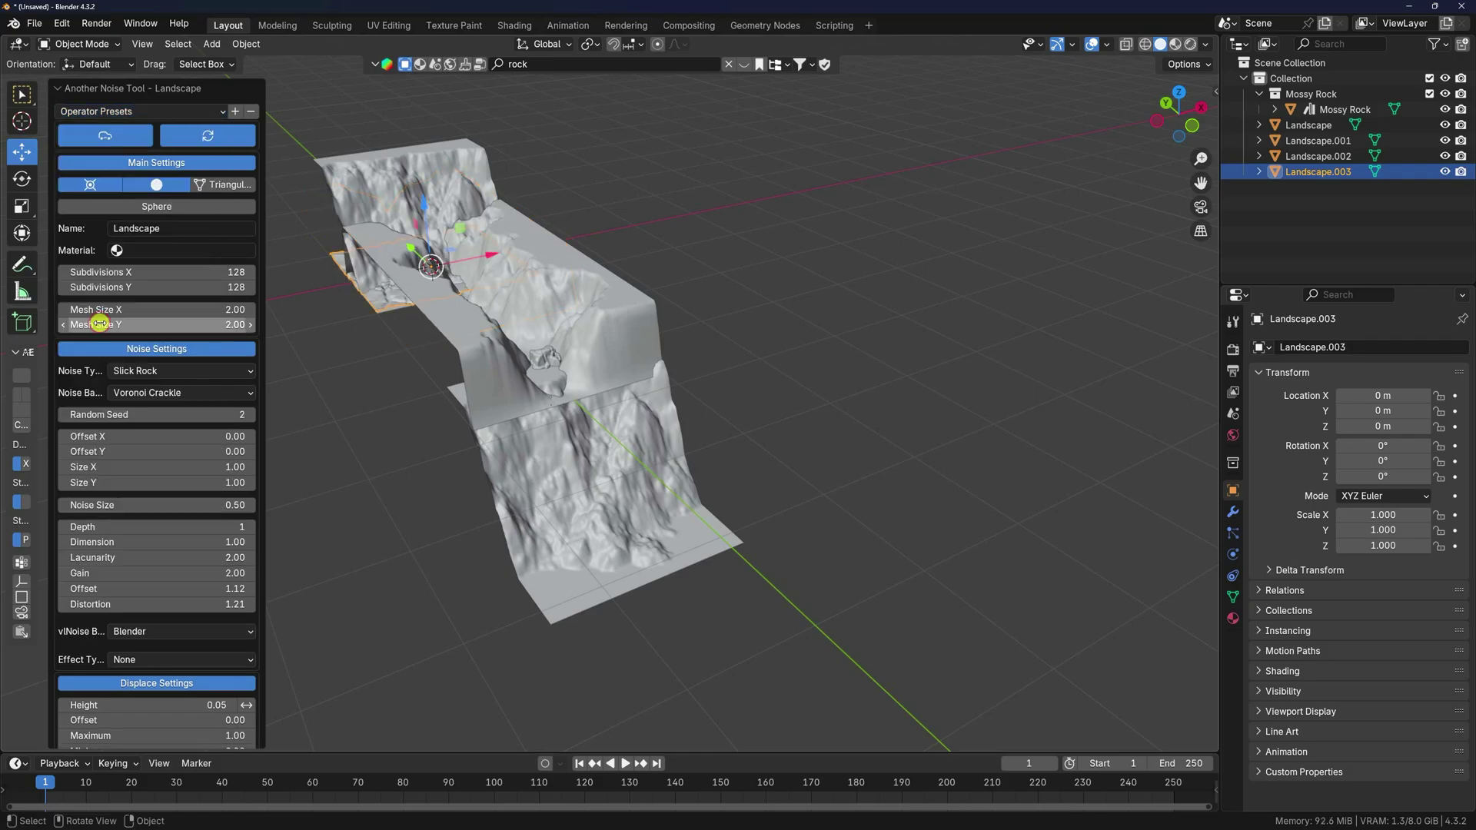
- Move the flatstones landscape to about Y -6.33 m and lower it to about Z -1.12 m
middle_drag(972, 521, 403, 438)
drag(319, 423, 743, 505)
key(KP_5)
key(KP_1)
scroll(477, 458, up, 5)
shift+middle_drag(722, 428, 863, 408)
drag(605, 259, 514, 537)
scroll(538, 542, down, 5)
middle_drag(580, 546, 694, 571)
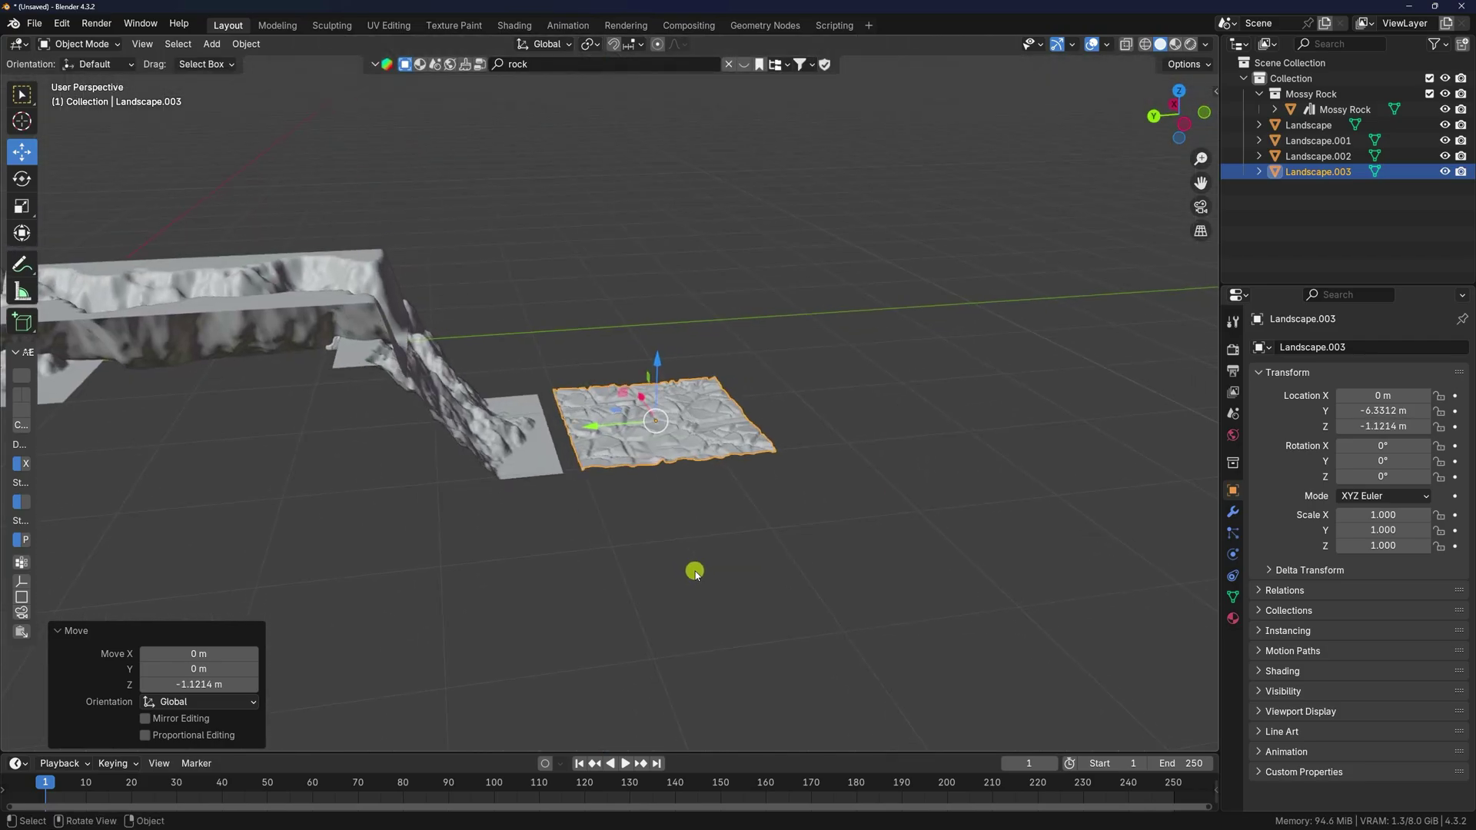
- Slide the flatstones landscape along Y to about -5.46 m so it meets the foot of the lower cliff
scroll(649, 461, up, 5)
drag(678, 477, 461, 490)
click(486, 276)
ctrl+middle_drag(477, 234, 780, 462)
- Save the scene as untitled.blend in a new folder on the Desktop
key(ctrl+s)
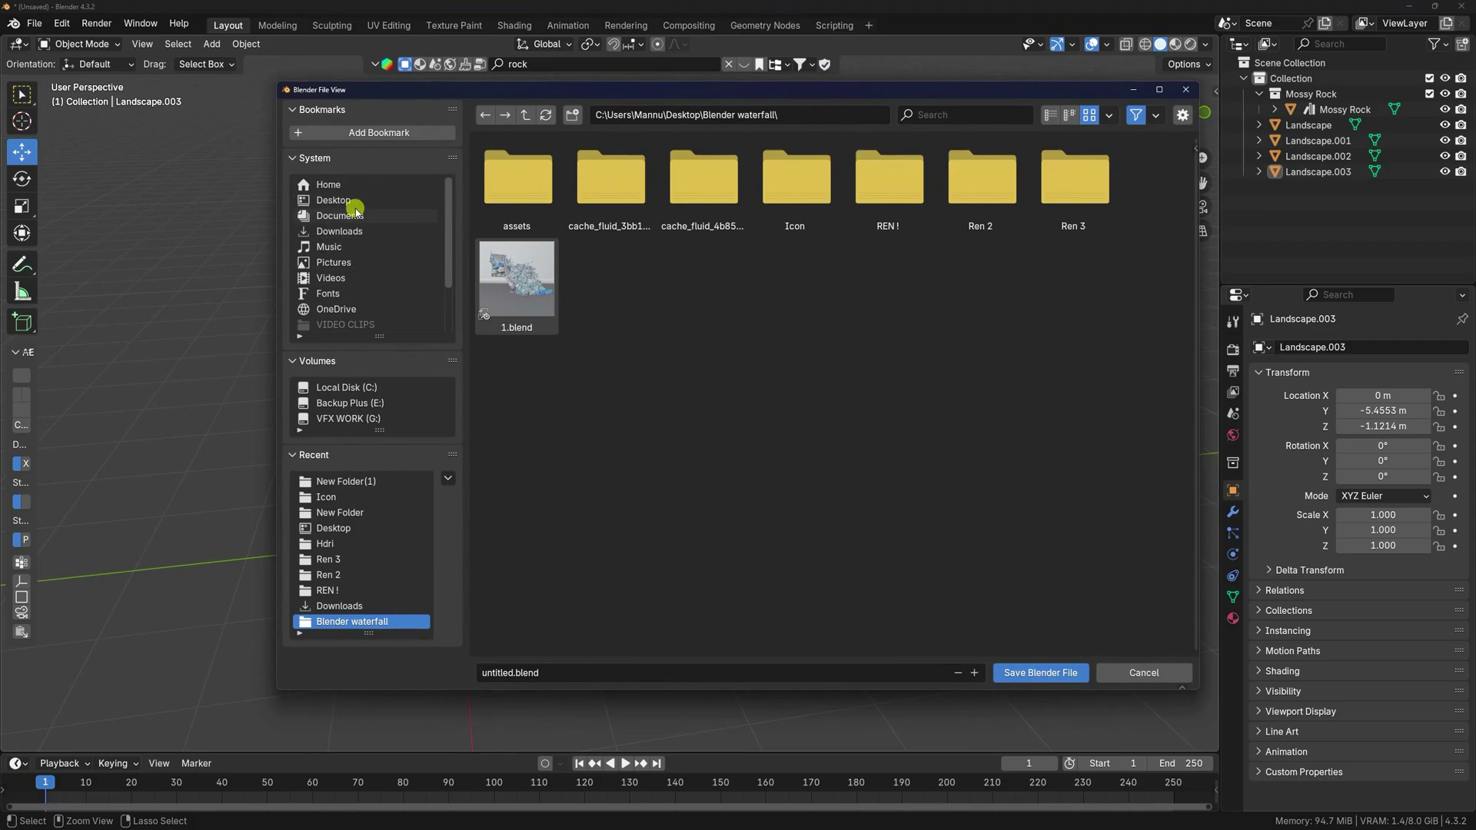
click(342, 200)
right_click(680, 403)
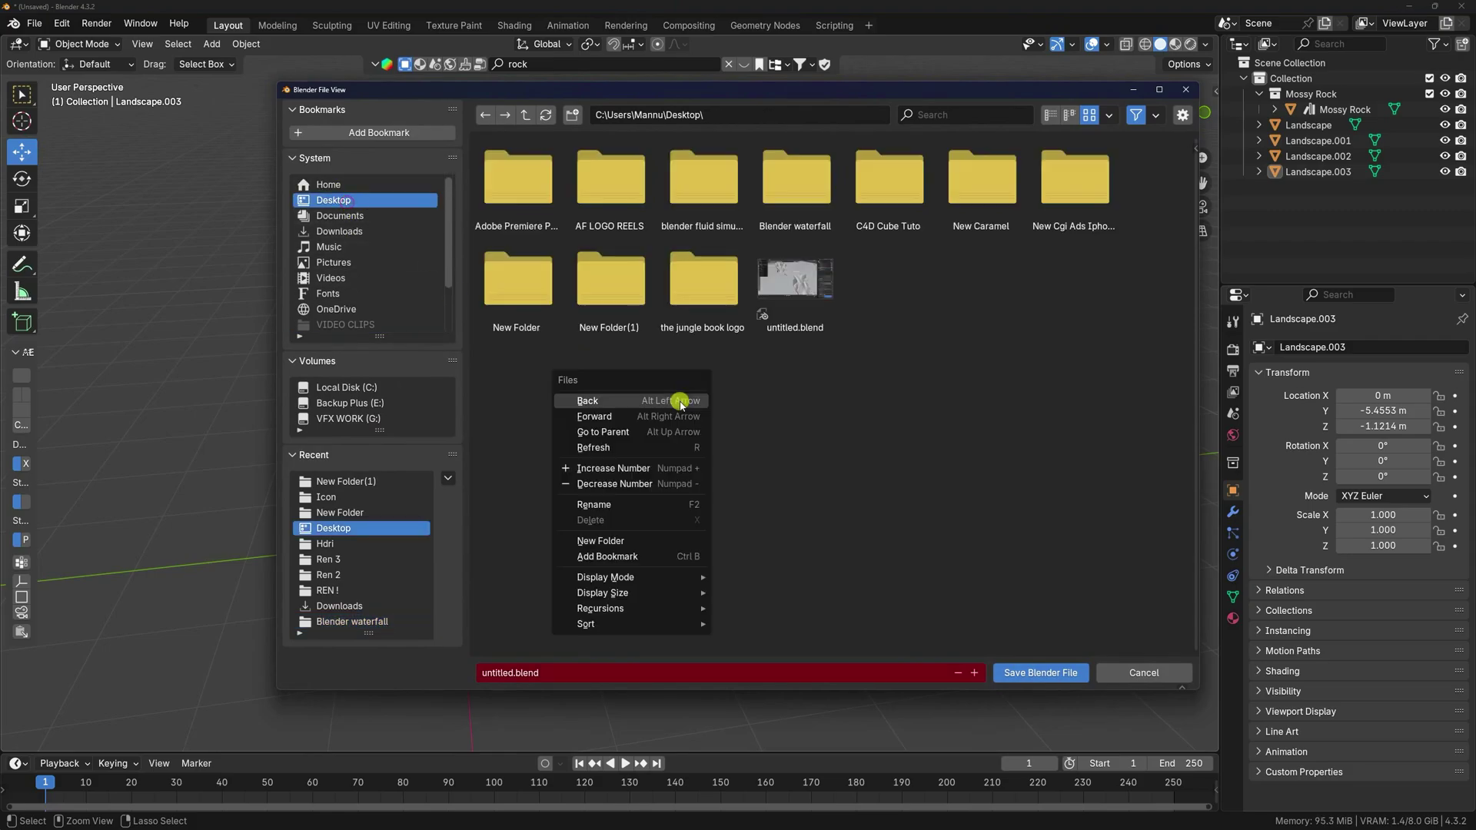
click(607, 540)
key(Return)
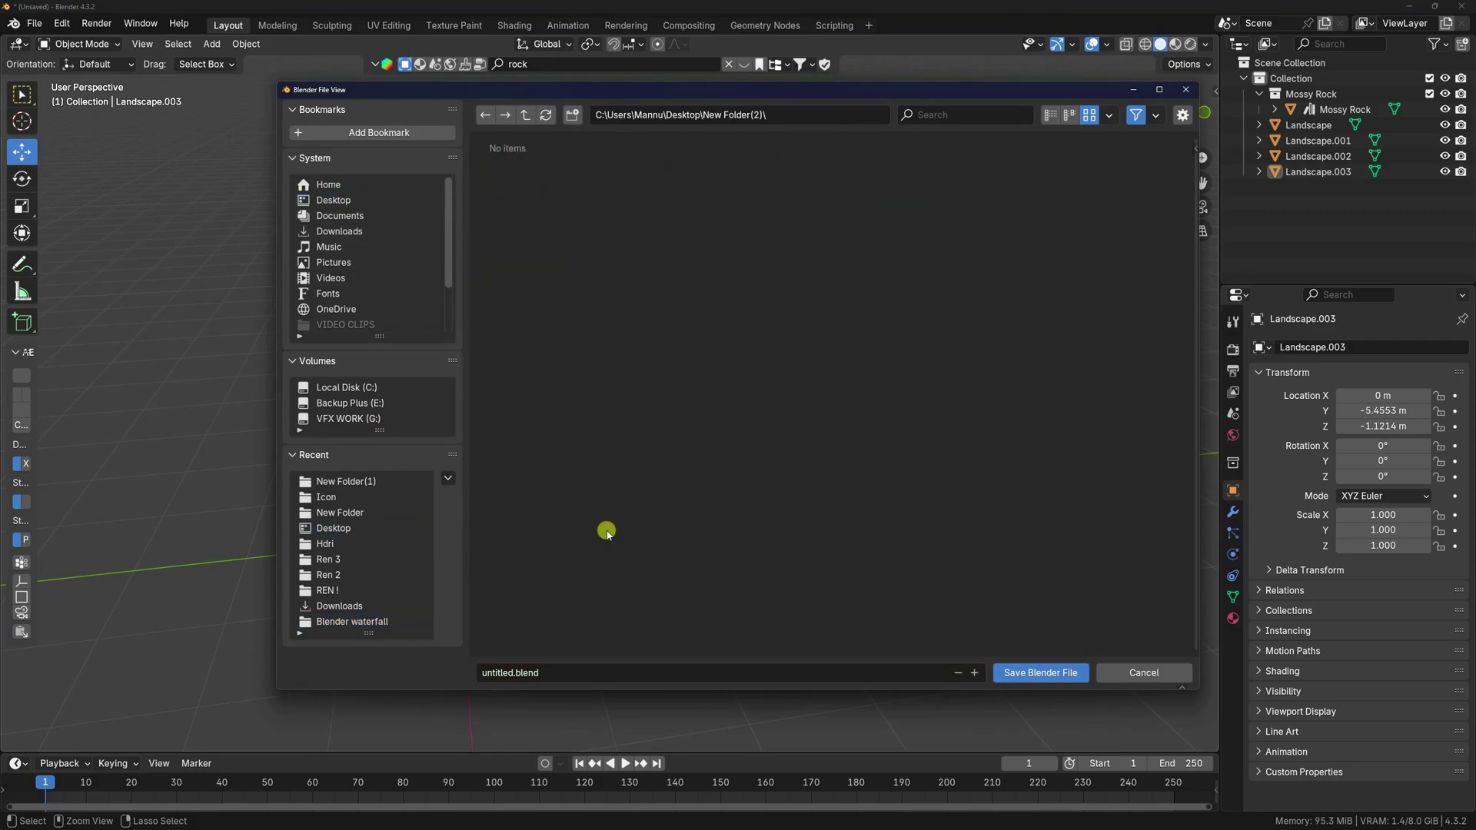
click(1071, 673)
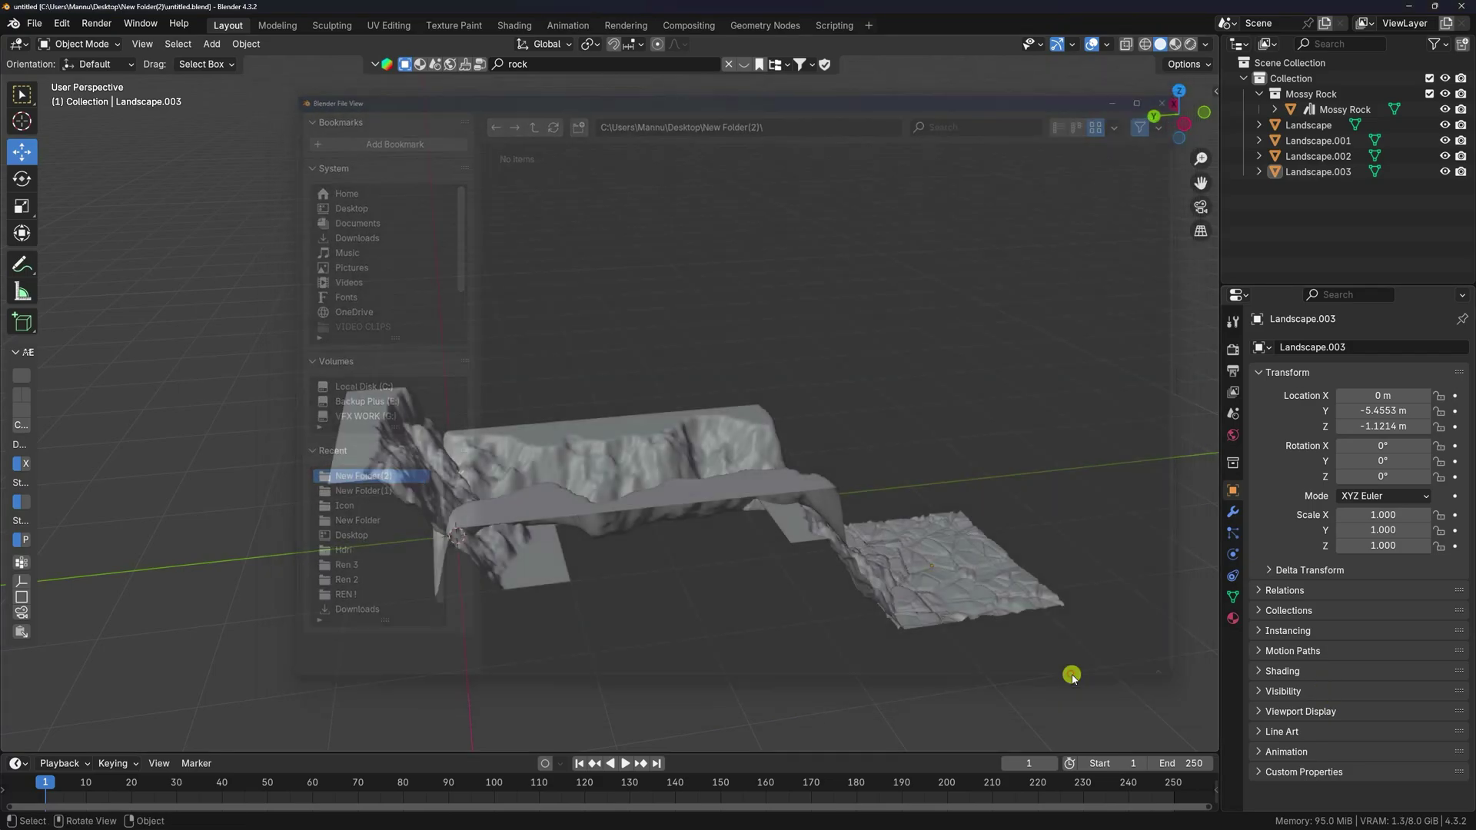
- Move the Mossy Rock object out into the main Collection and delete the emptied Mossy Rock collection
middle_drag(1017, 644, 828, 519)
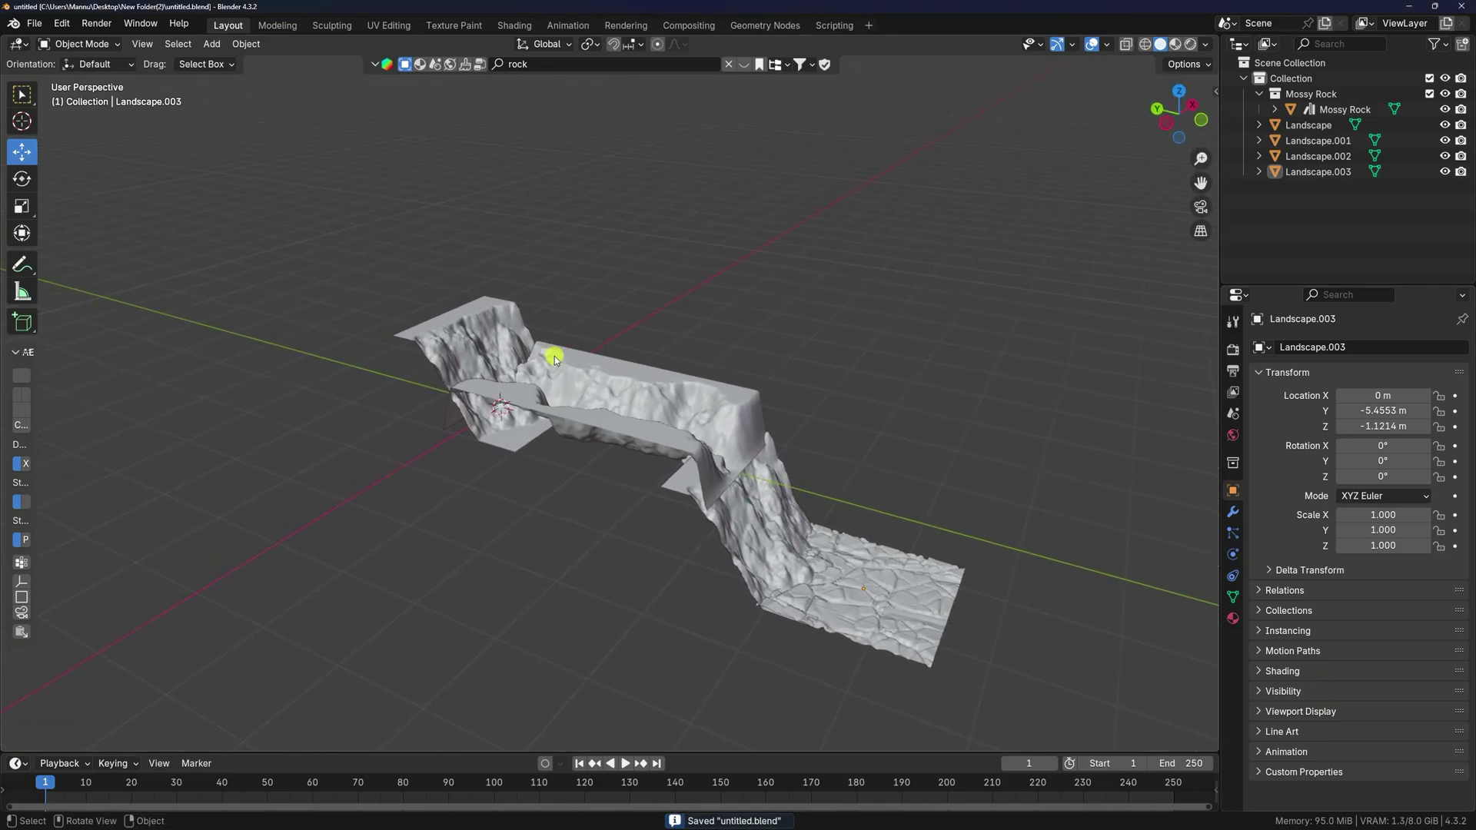
scroll(403, 219, up, 4)
middle_drag(386, 230, 368, 208)
drag(1301, 109, 1319, 131)
click(1301, 95)
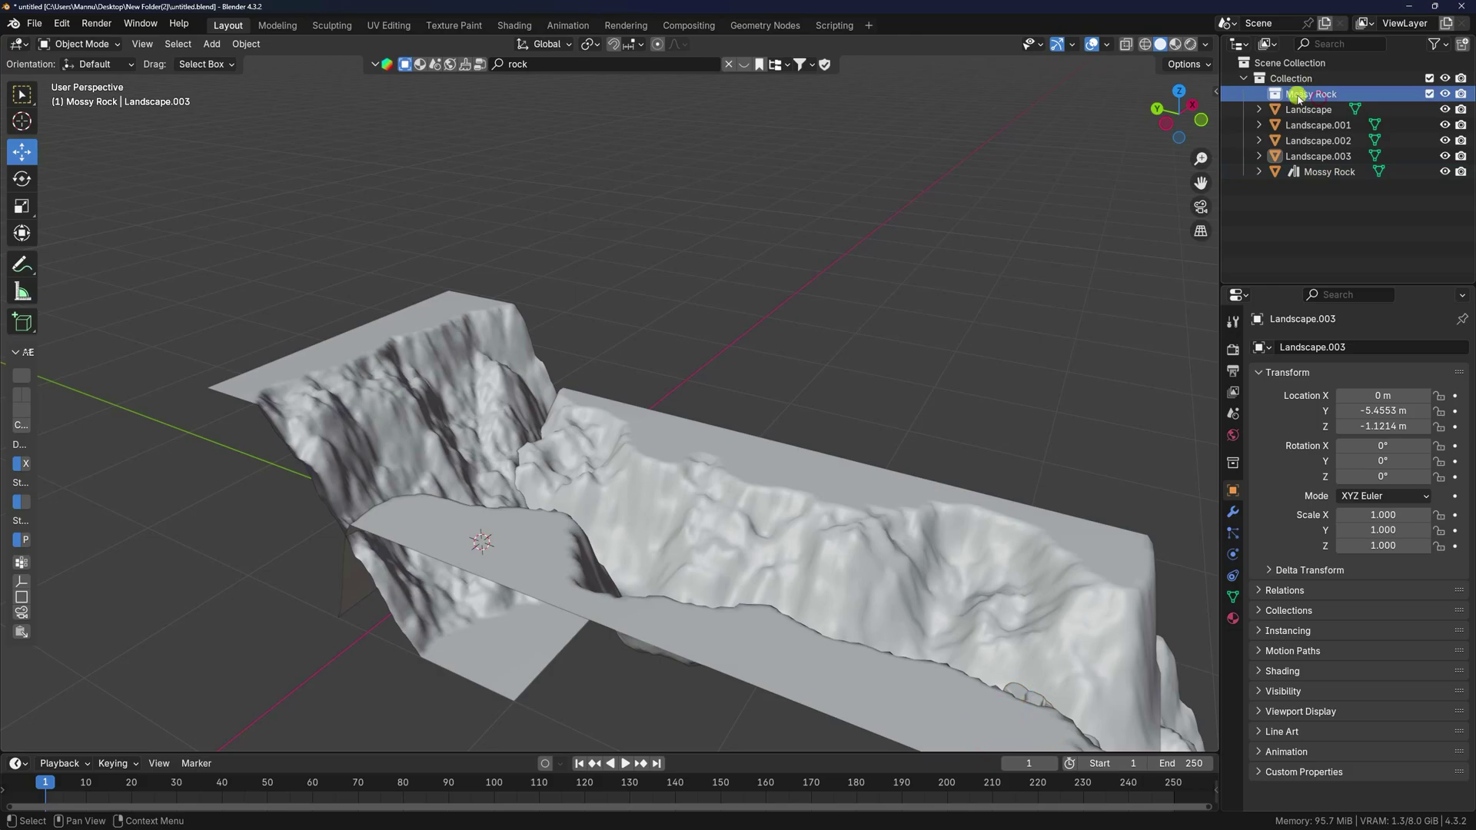
key(x)
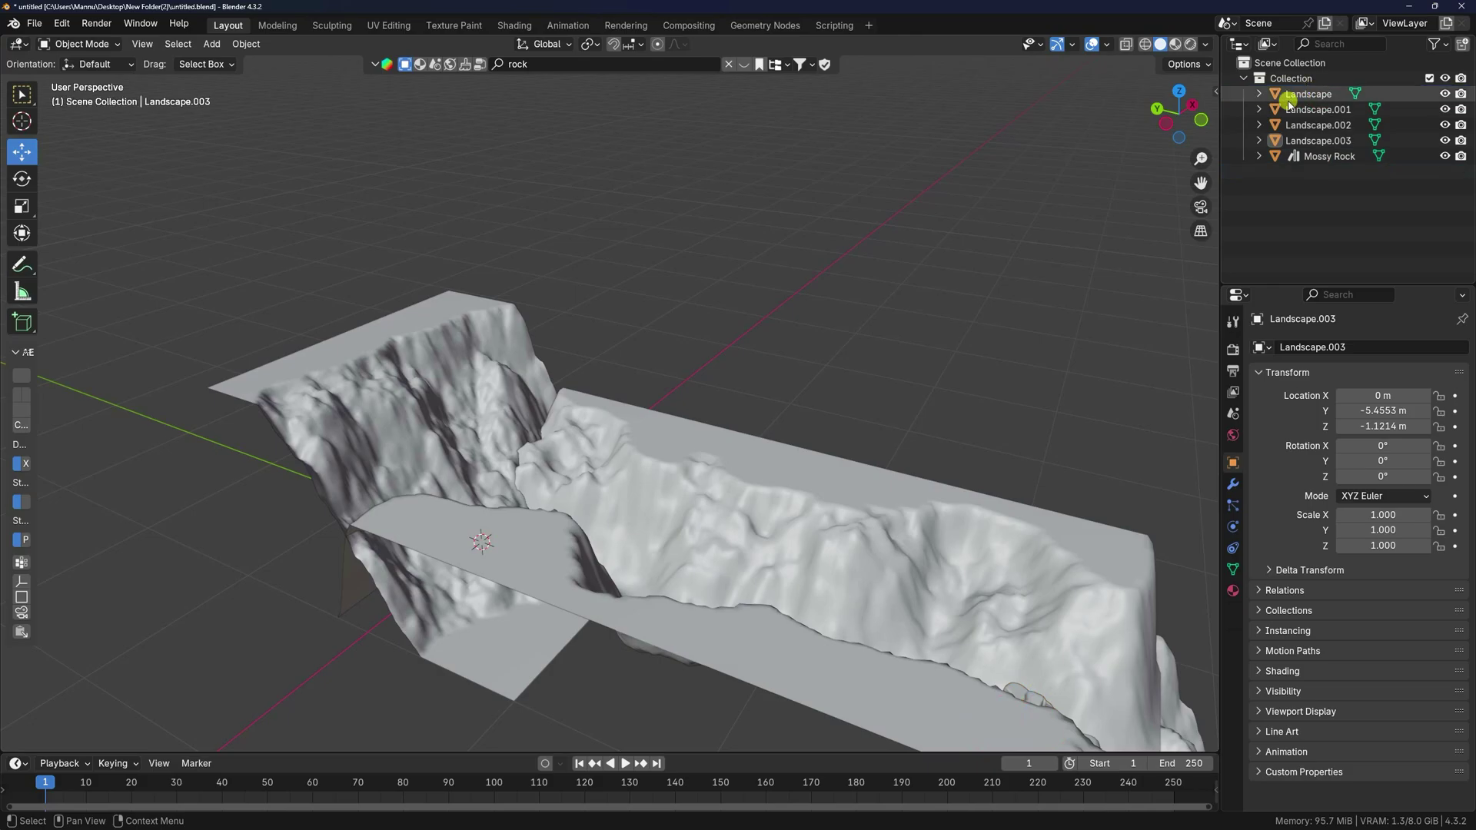
- Add a cube at the origin and raise it above the terrain to about Z 1.74 m
click(211, 43)
mouse_move(230, 61)
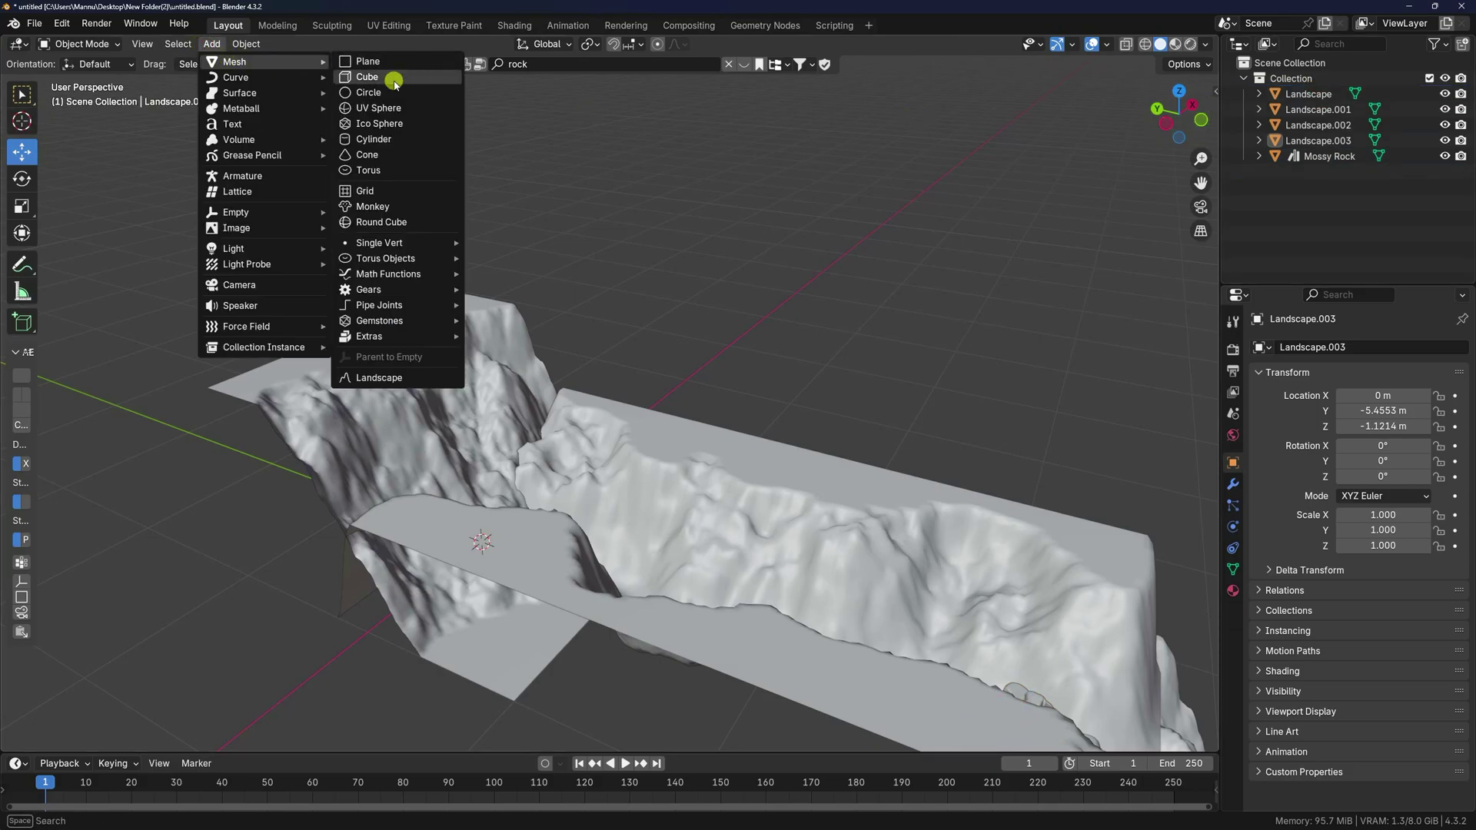
click(392, 80)
middle_drag(547, 415, 462, 438)
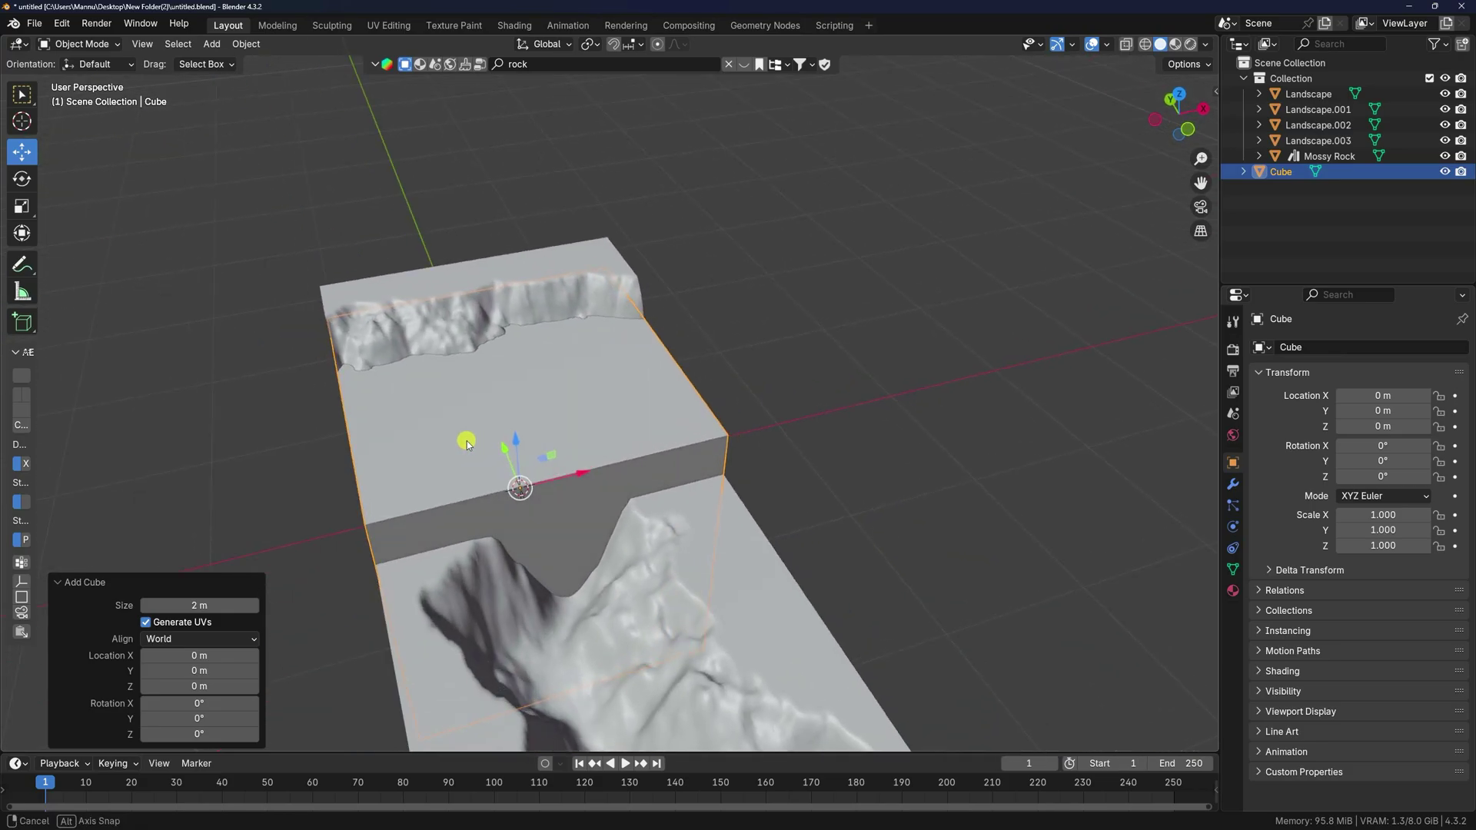
key(KP_1)
drag(526, 513, 529, 215)
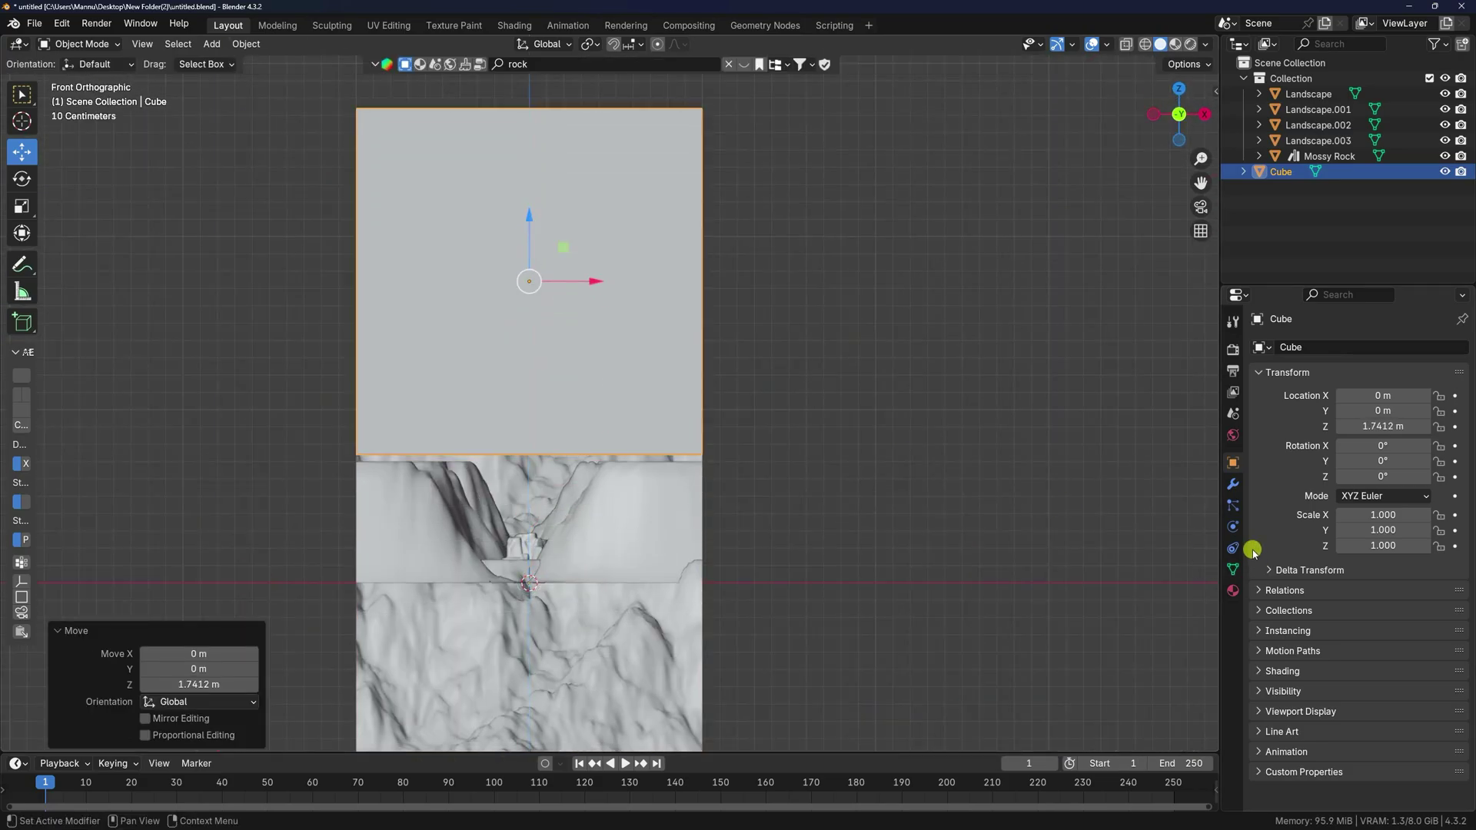
- Scale the cube into a thin horizontal bar with X 0.75, Y 0.04 and Z 0.04
mouse_move(1359, 507)
mouse_down()
mouse_move(161, 511)
mouse_move(1365, 513)
mouse_up()
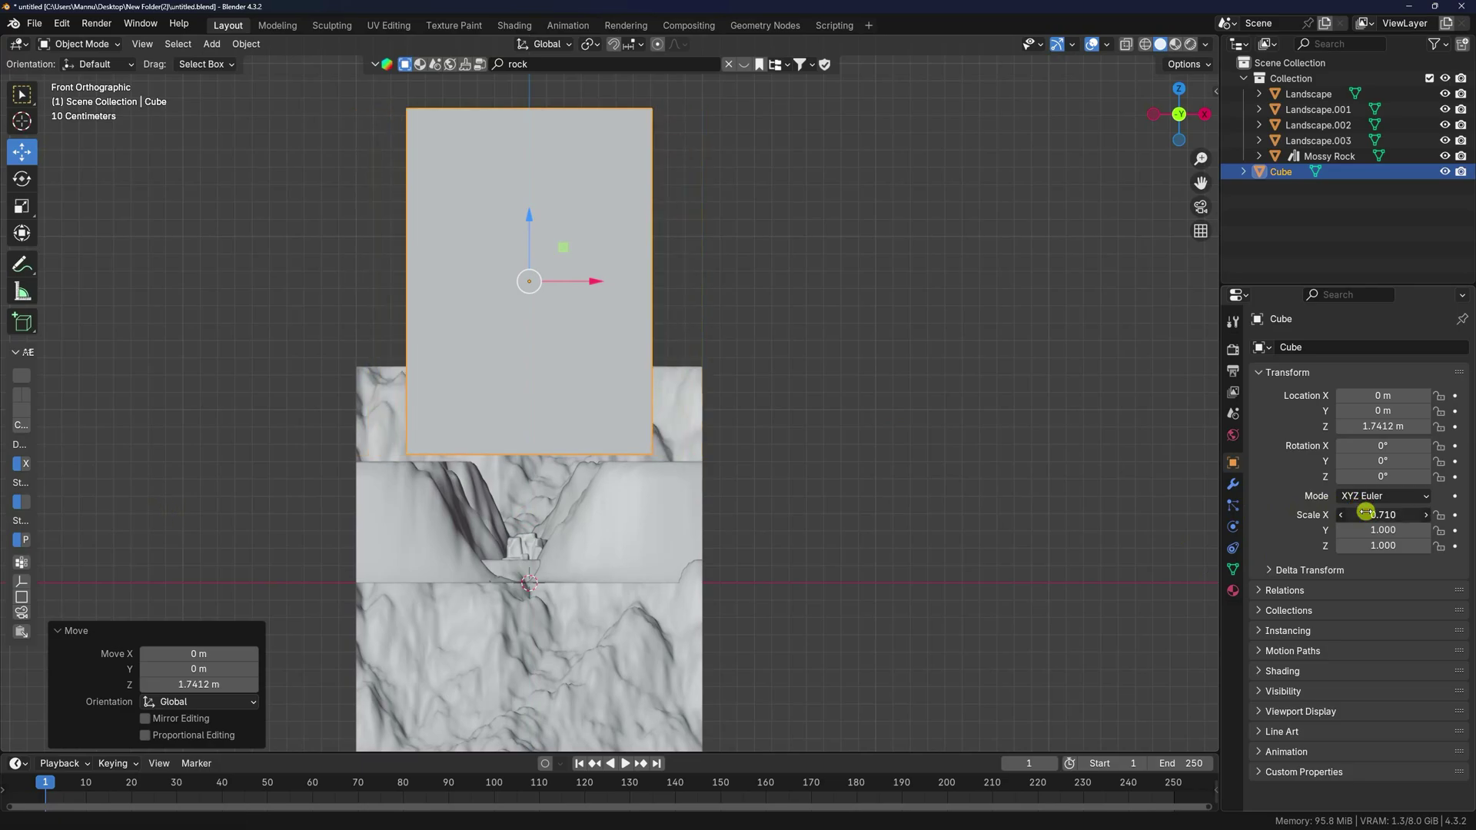
key(Return)
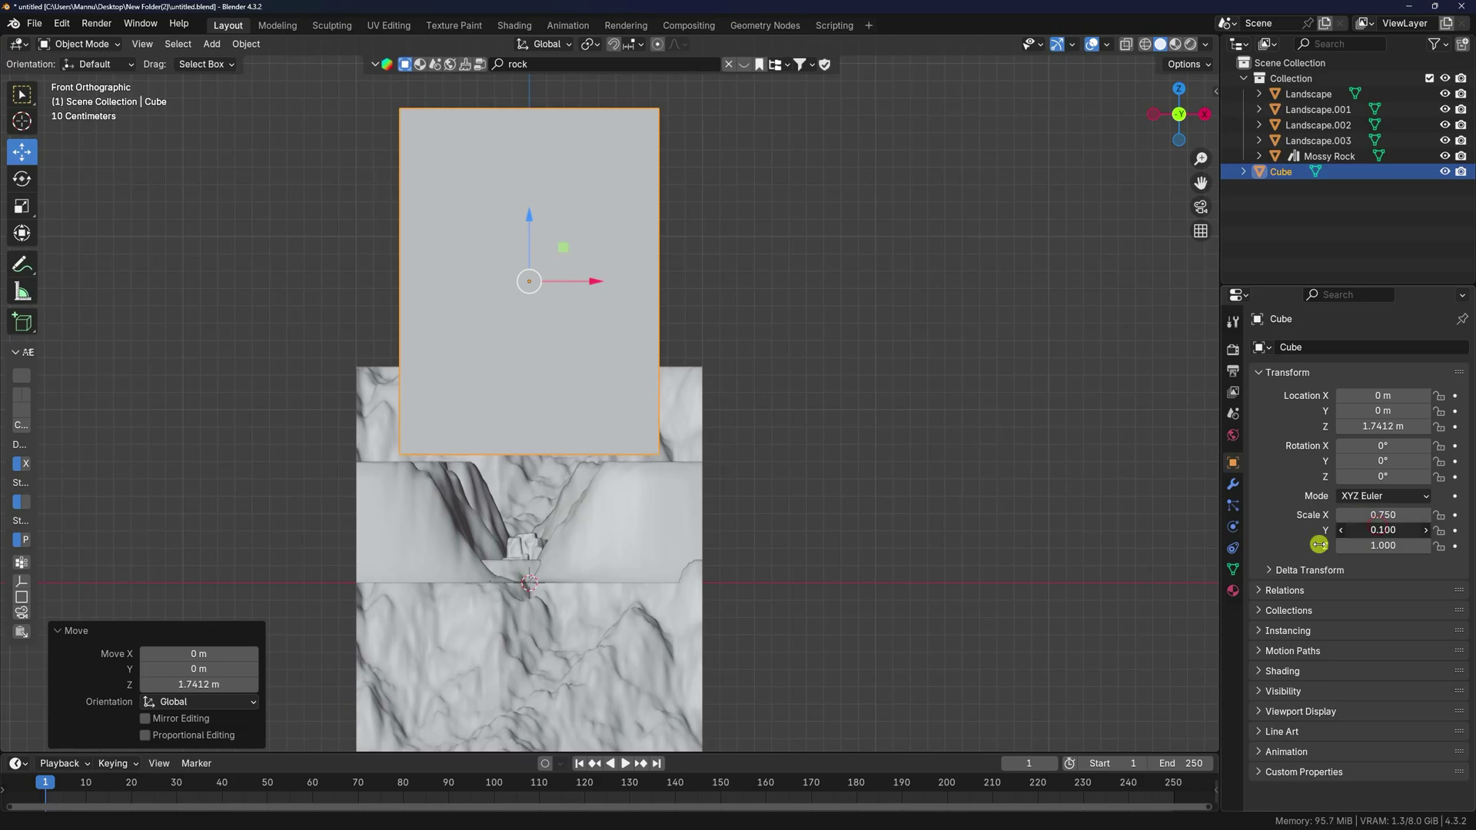
click(1377, 527)
text(0.)
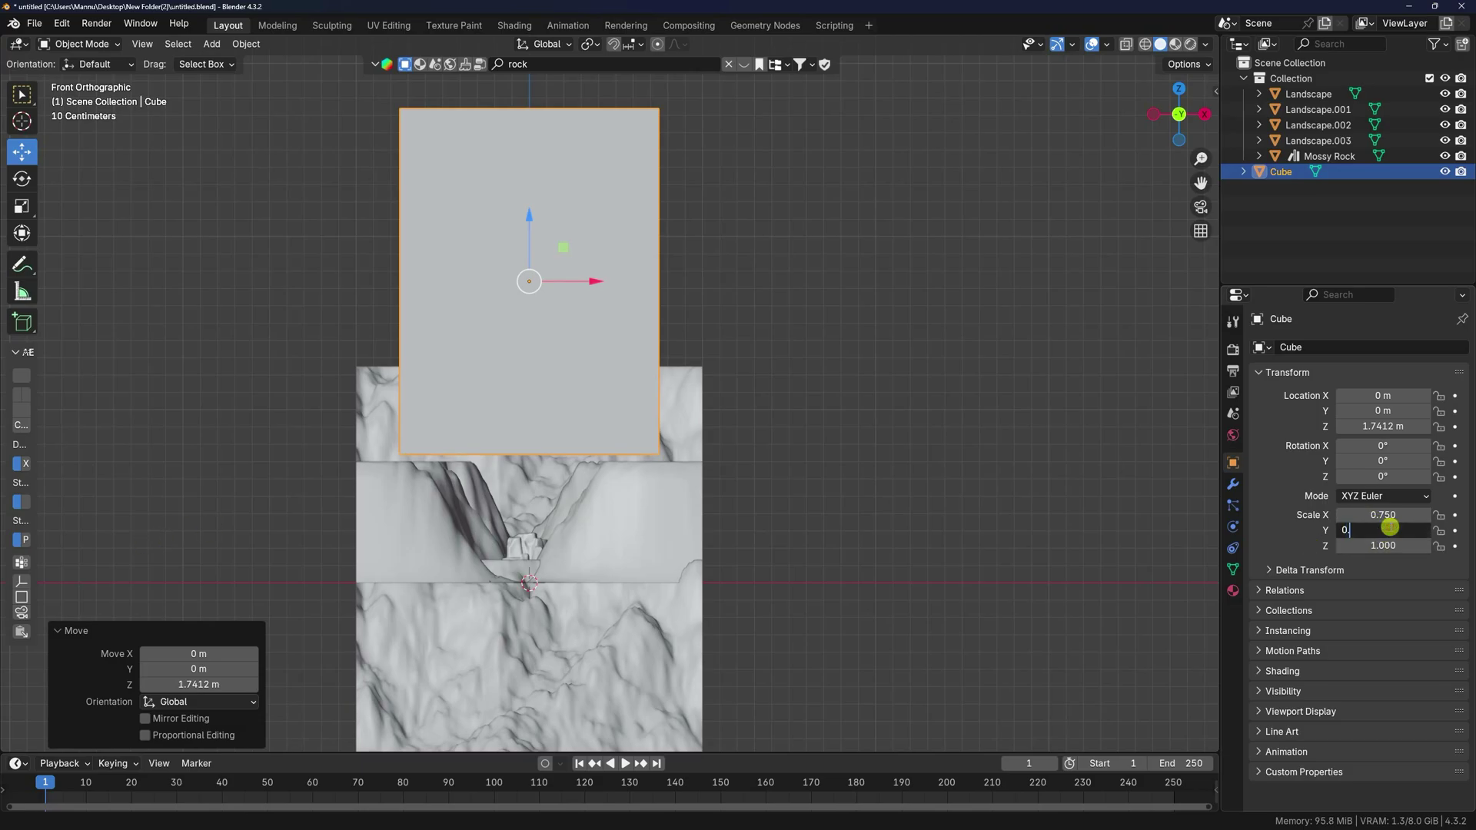
key(Return)
mouse_move(1380, 545)
mouse_down()
mouse_move(164, 551)
mouse_move(1328, 565)
mouse_move(1384, 545)
mouse_up()
click(1380, 550)
key(Return)
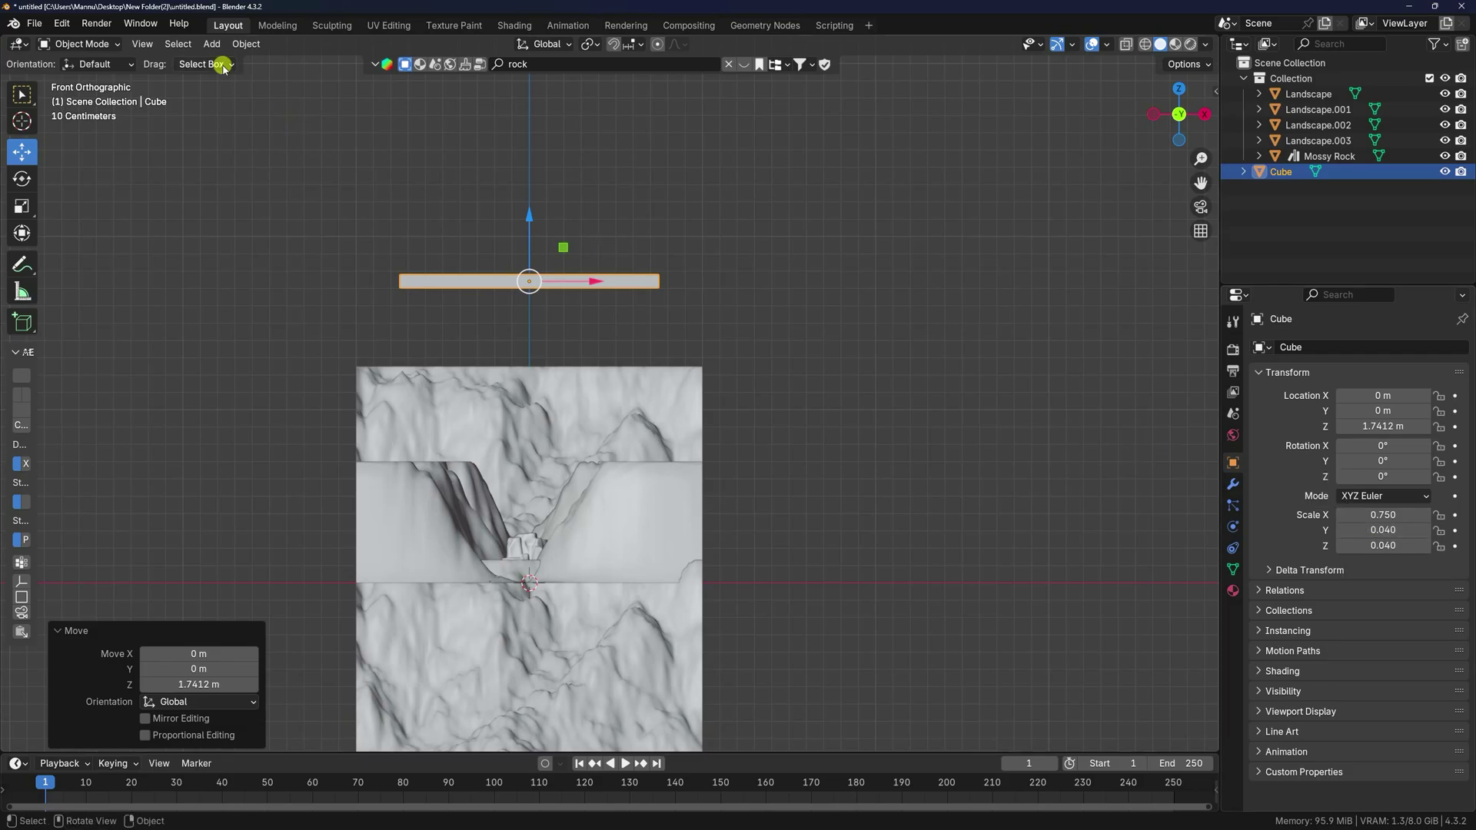
- Move the thin bar over the top of the upper cliff, to about Y 0.73 m and Z 1.51 m
click(707, 348)
key(KP_3)
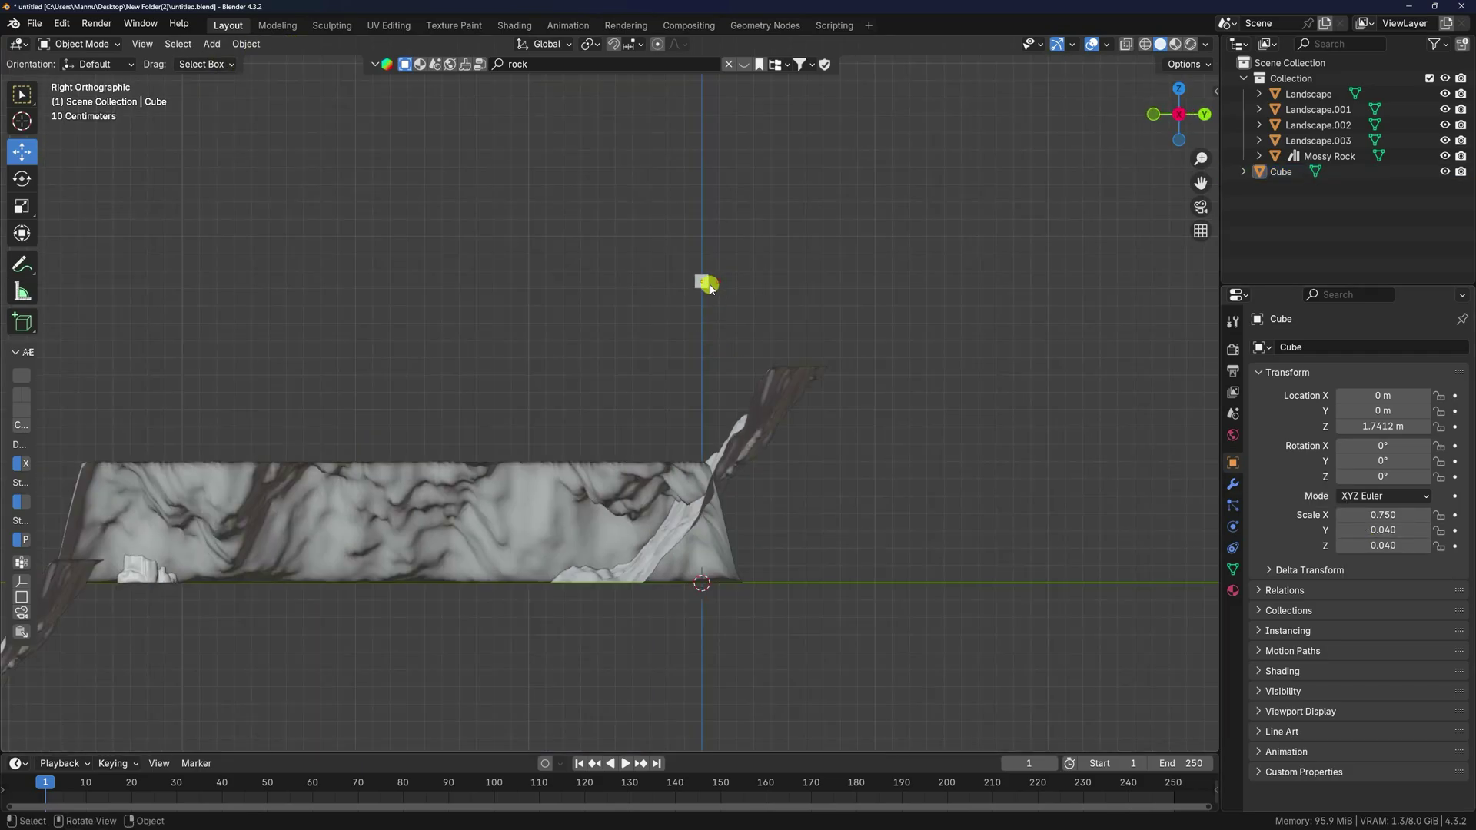
click(708, 285)
drag(761, 282, 868, 289)
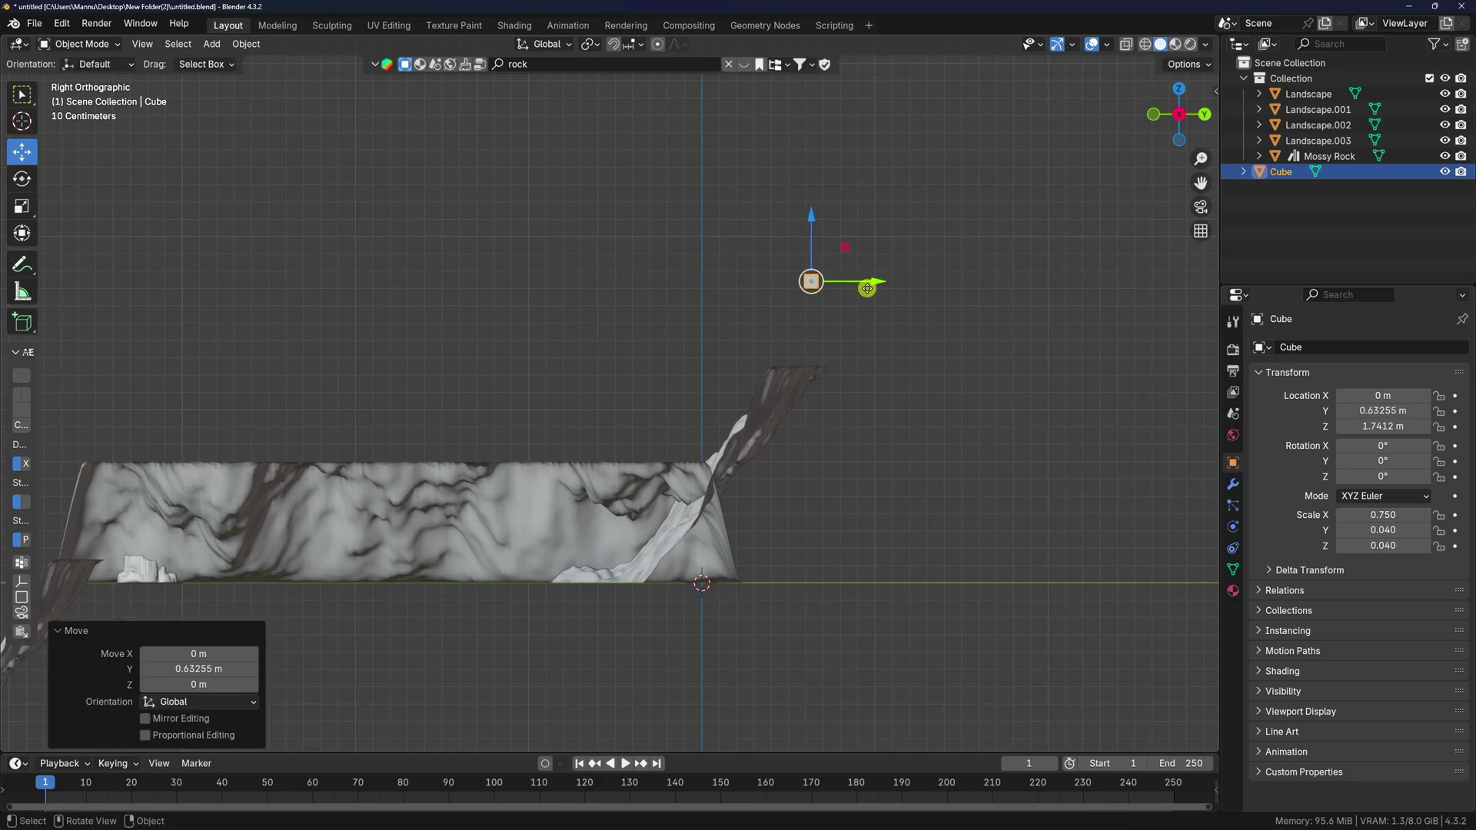
drag(809, 223, 800, 260)
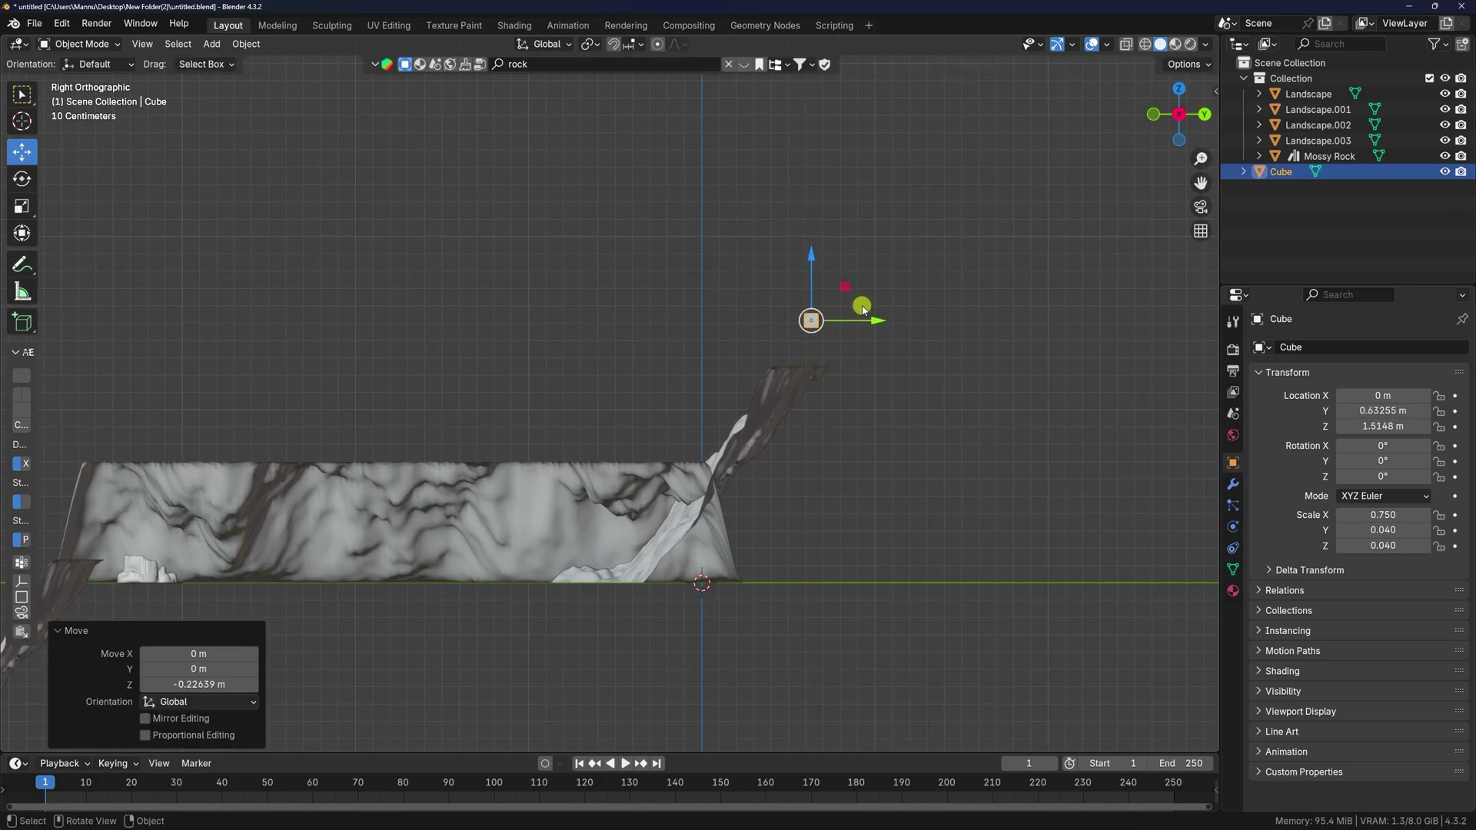
drag(870, 320, 880, 329)
click(880, 331)
- Shift the thin bar farther back to about Y 0.77 m and raise it to about Z 1.61 m
scroll(860, 365, down, 3)
middle_drag(861, 366, 978, 423)
scroll(284, 366, up, 4)
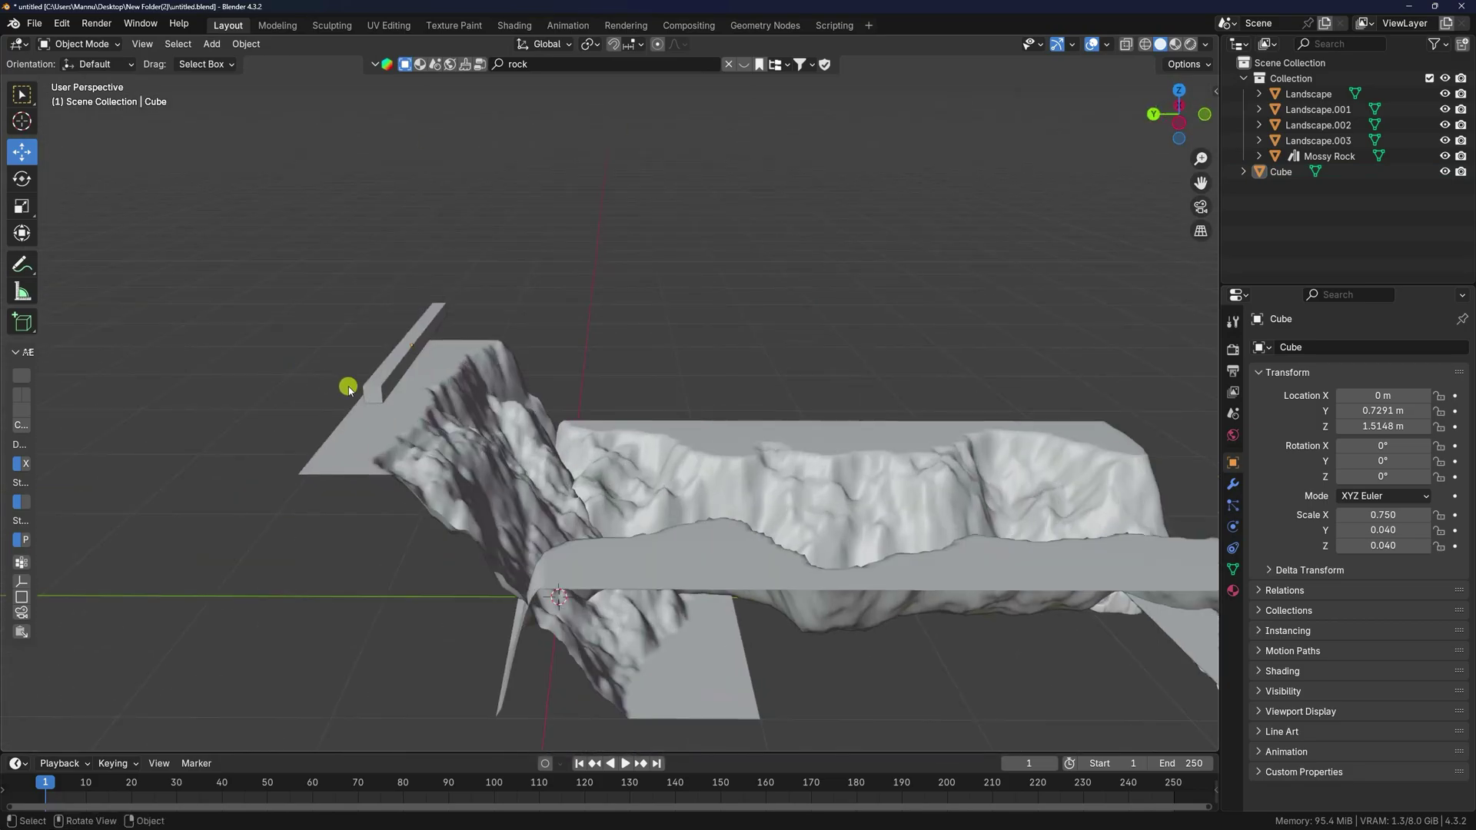
scroll(582, 369, up, 3)
mouse_move(582, 369)
middle_down()
mouse_move(577, 320)
mouse_move(573, 379)
mouse_move(556, 381)
middle_up()
click(556, 381)
drag(488, 359, 473, 363)
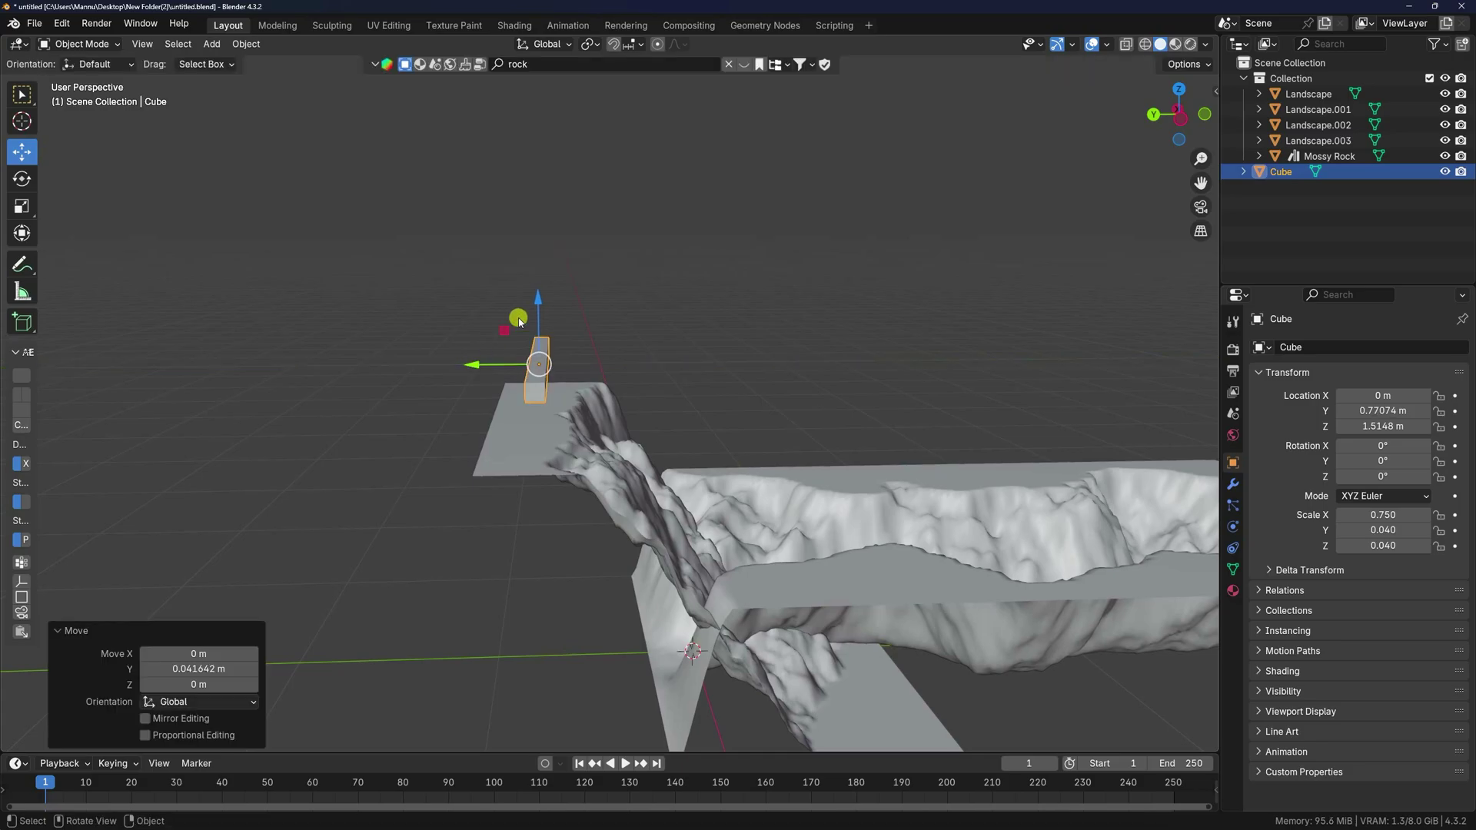
drag(537, 305, 528, 292)
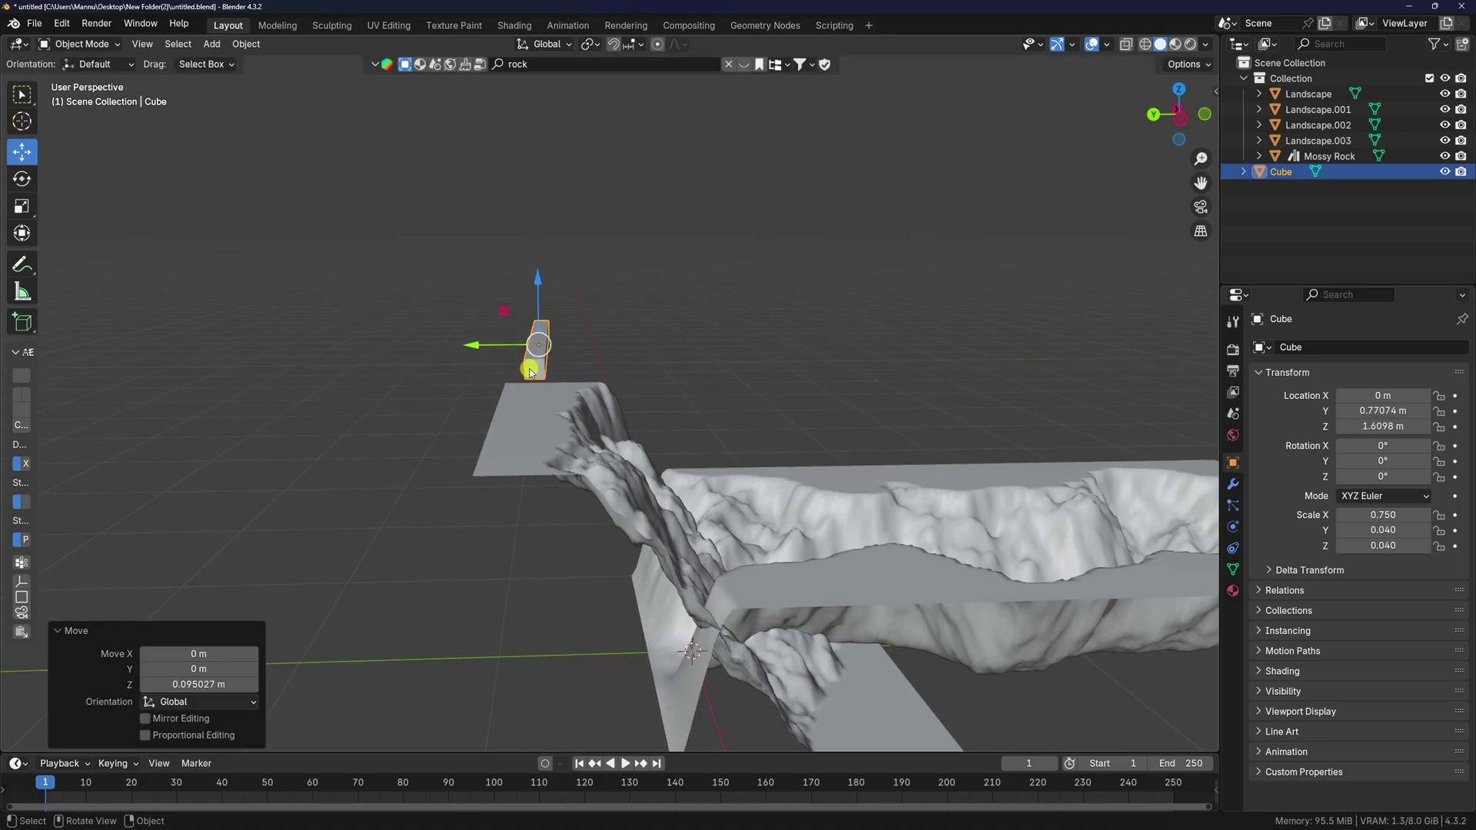
click(532, 368)
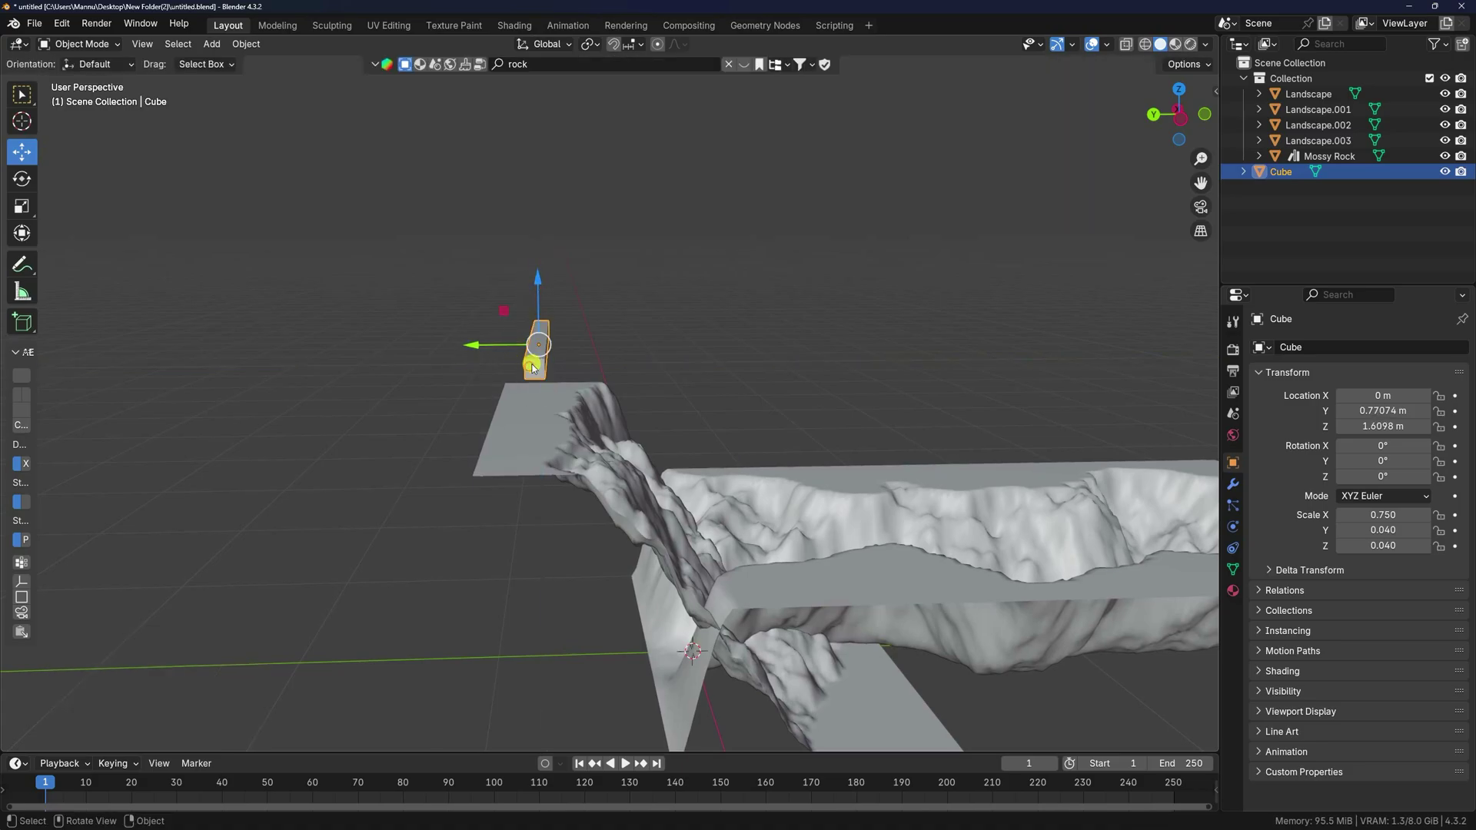
- Apply the Quick Liquid effect to the thin bar, then briefly play the animation and return to the first frame
click(247, 44)
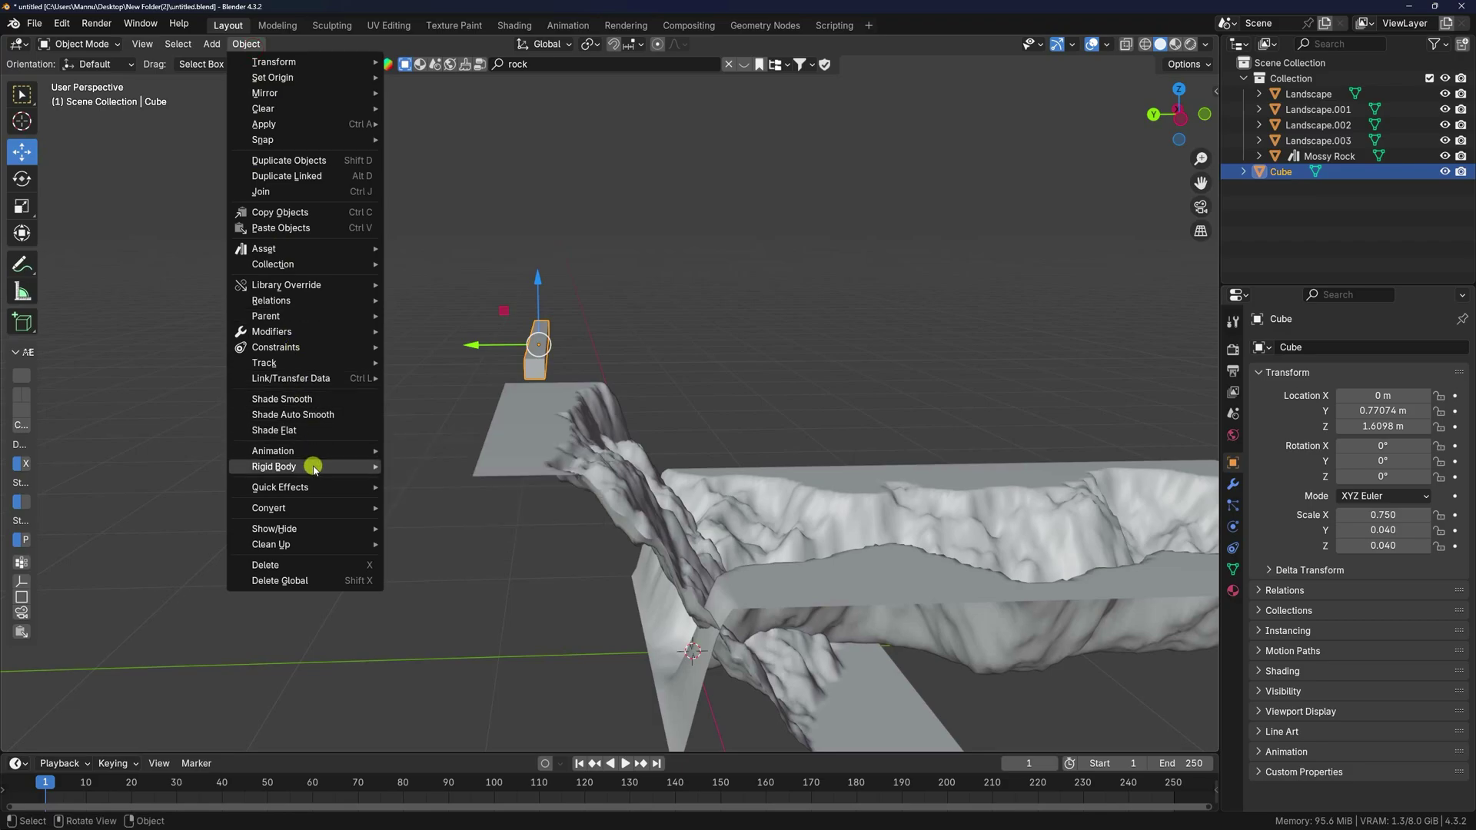
mouse_move(306, 488)
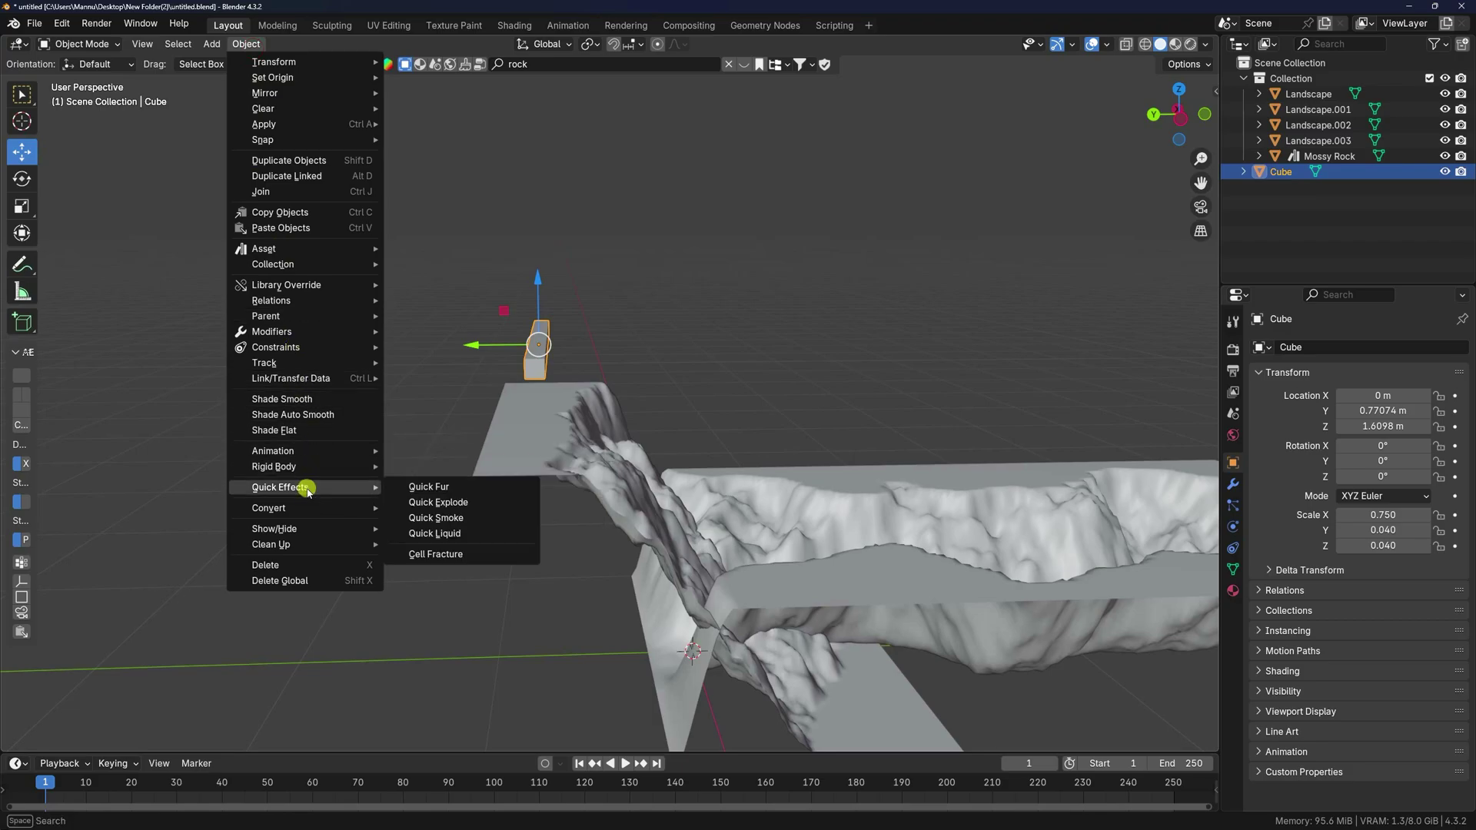
click(423, 532)
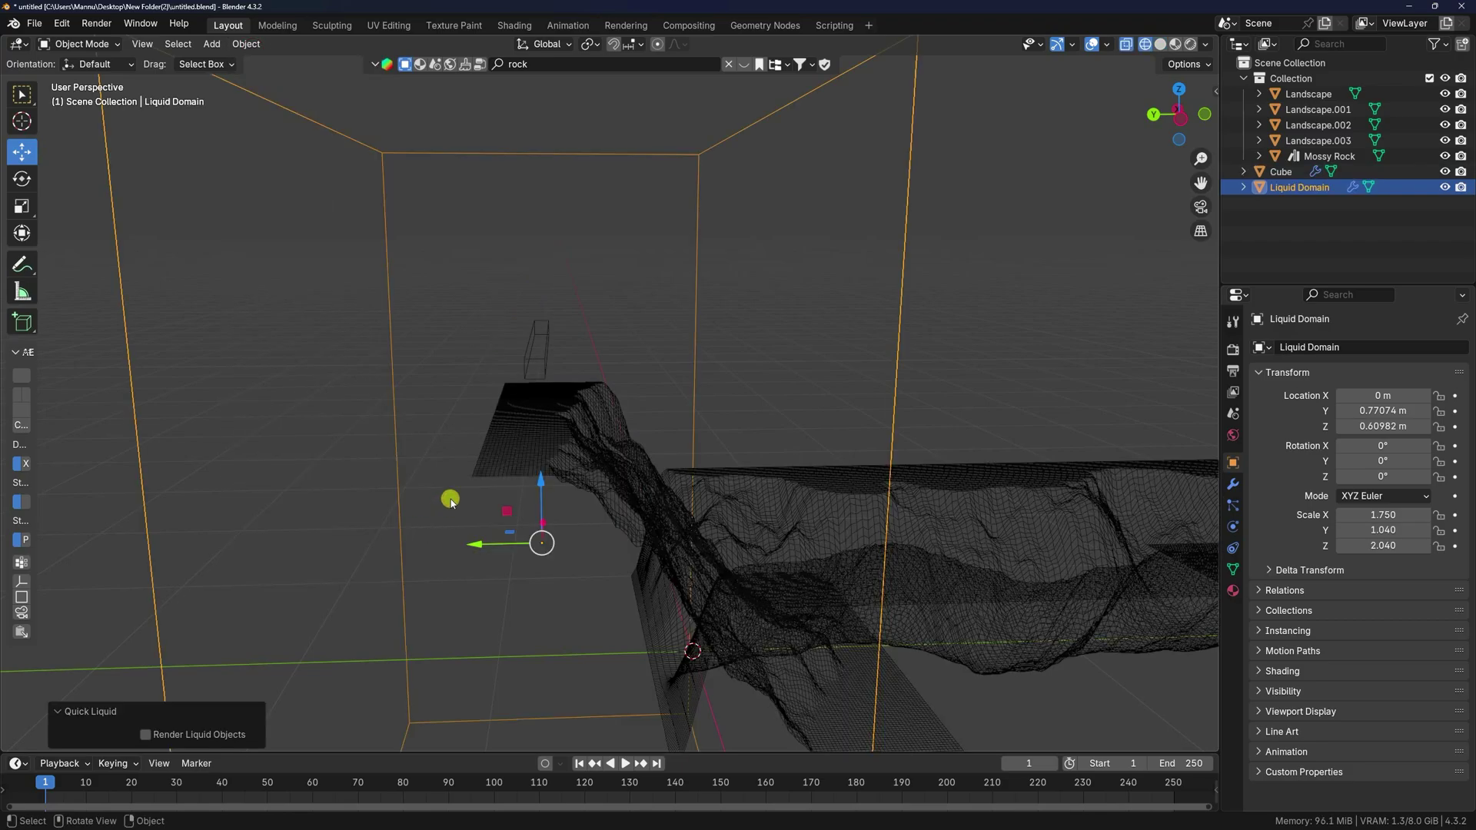
scroll(451, 502, down, 3)
middle_drag(564, 551, 507, 546)
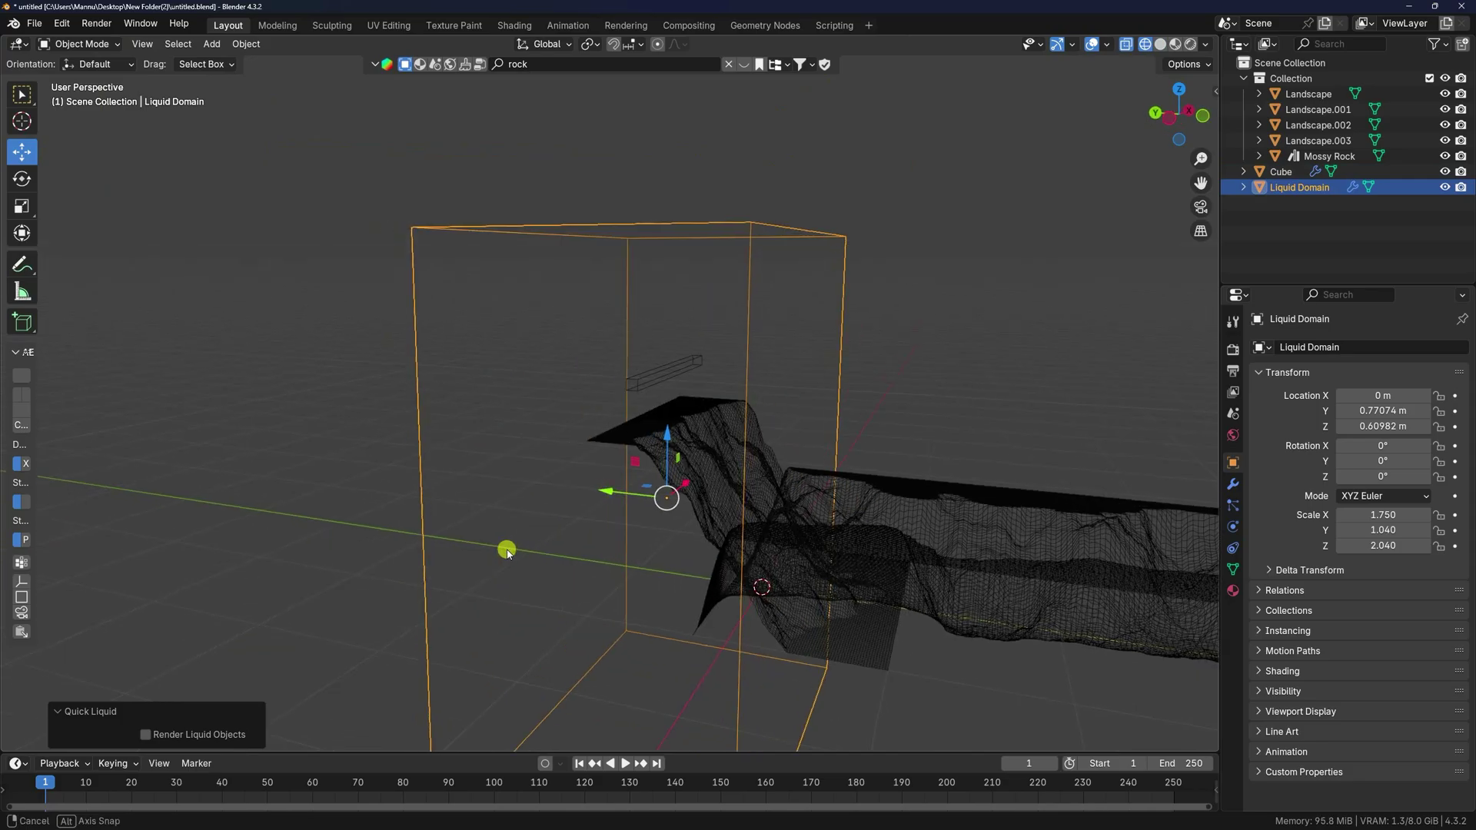
click(625, 763)
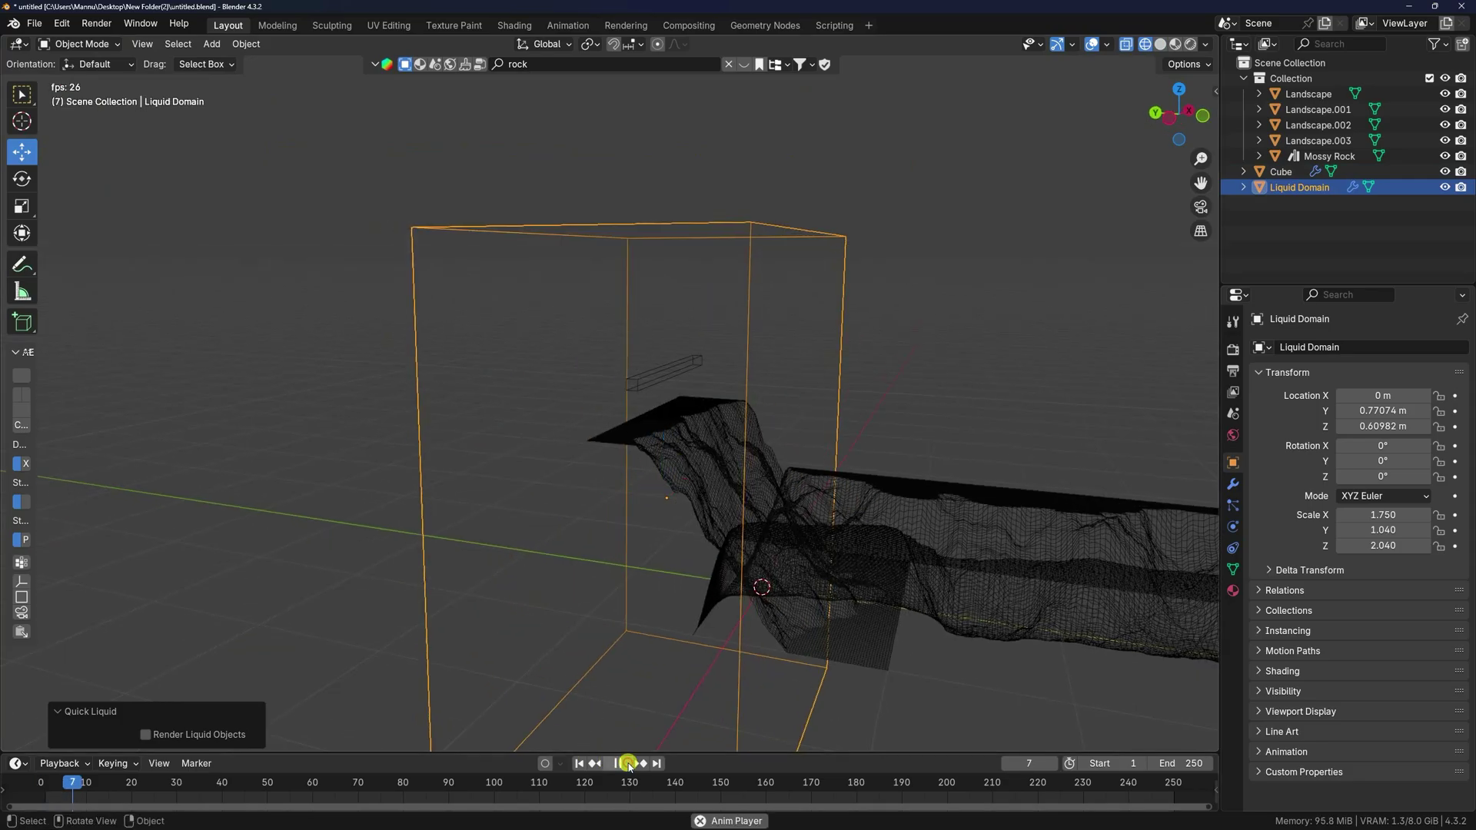
click(581, 763)
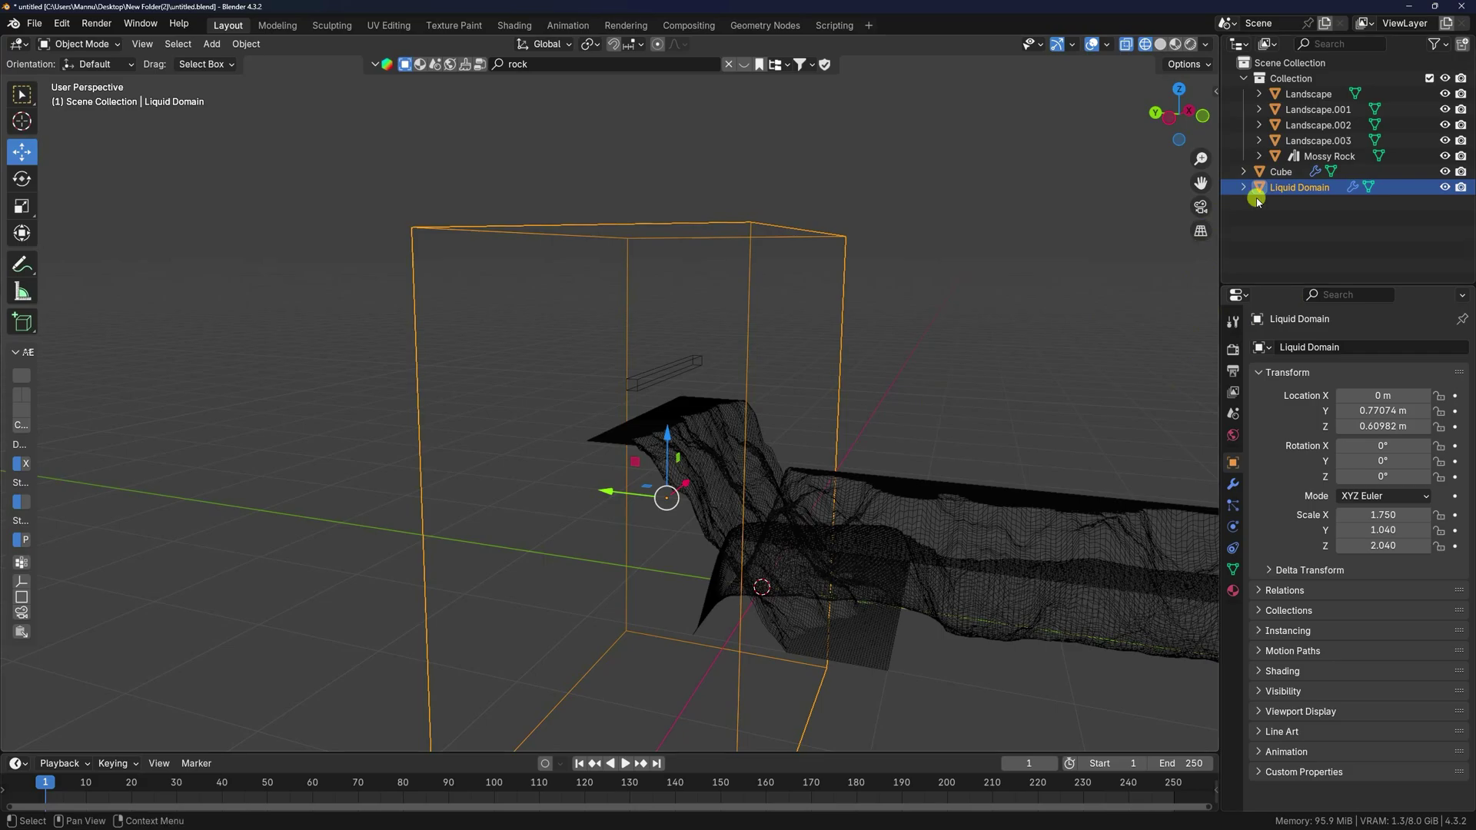
- Set the flow behavior of the thin bar's fluid physics to Inflow
click(665, 377)
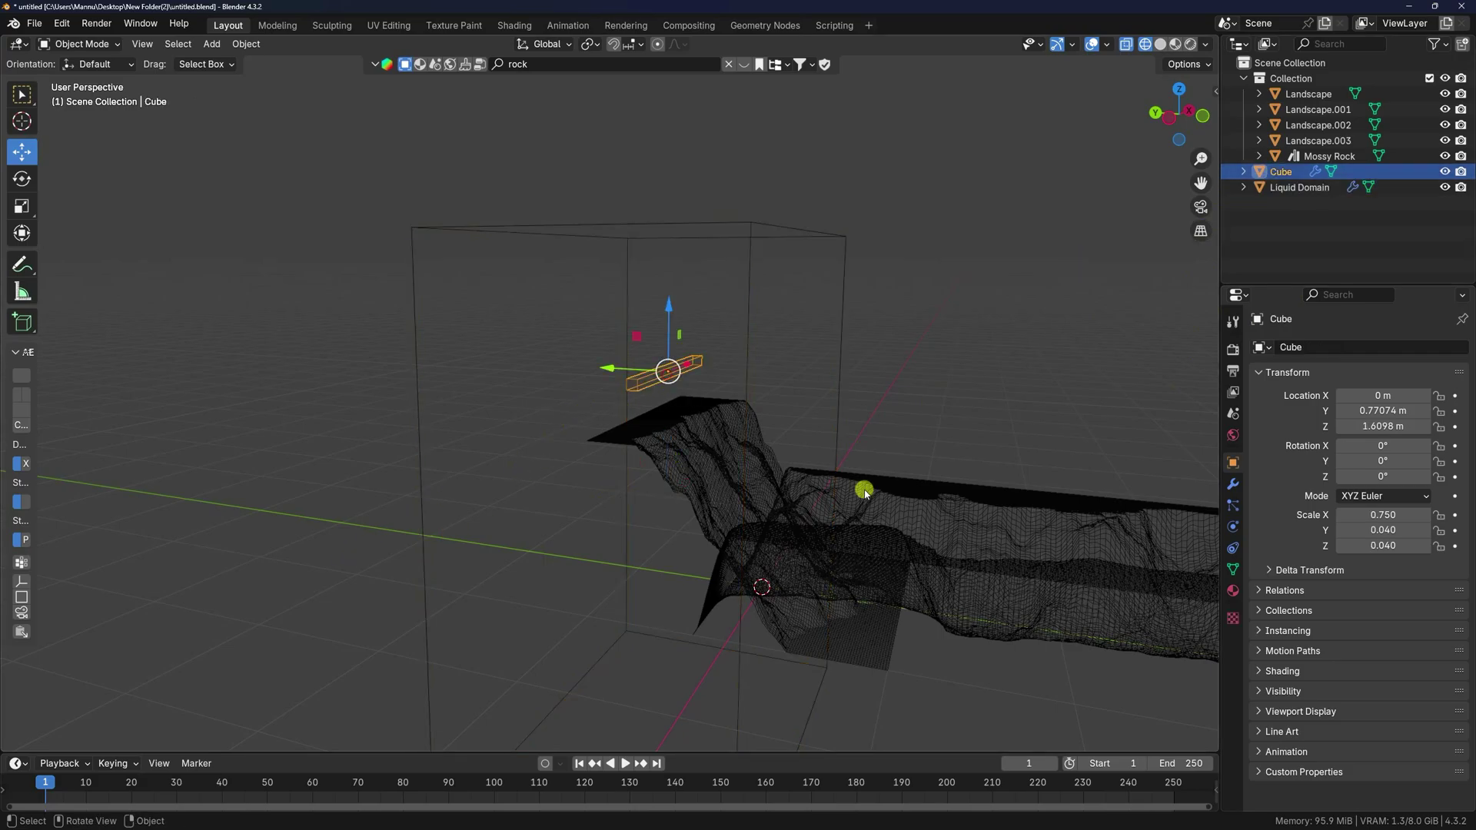
click(1233, 530)
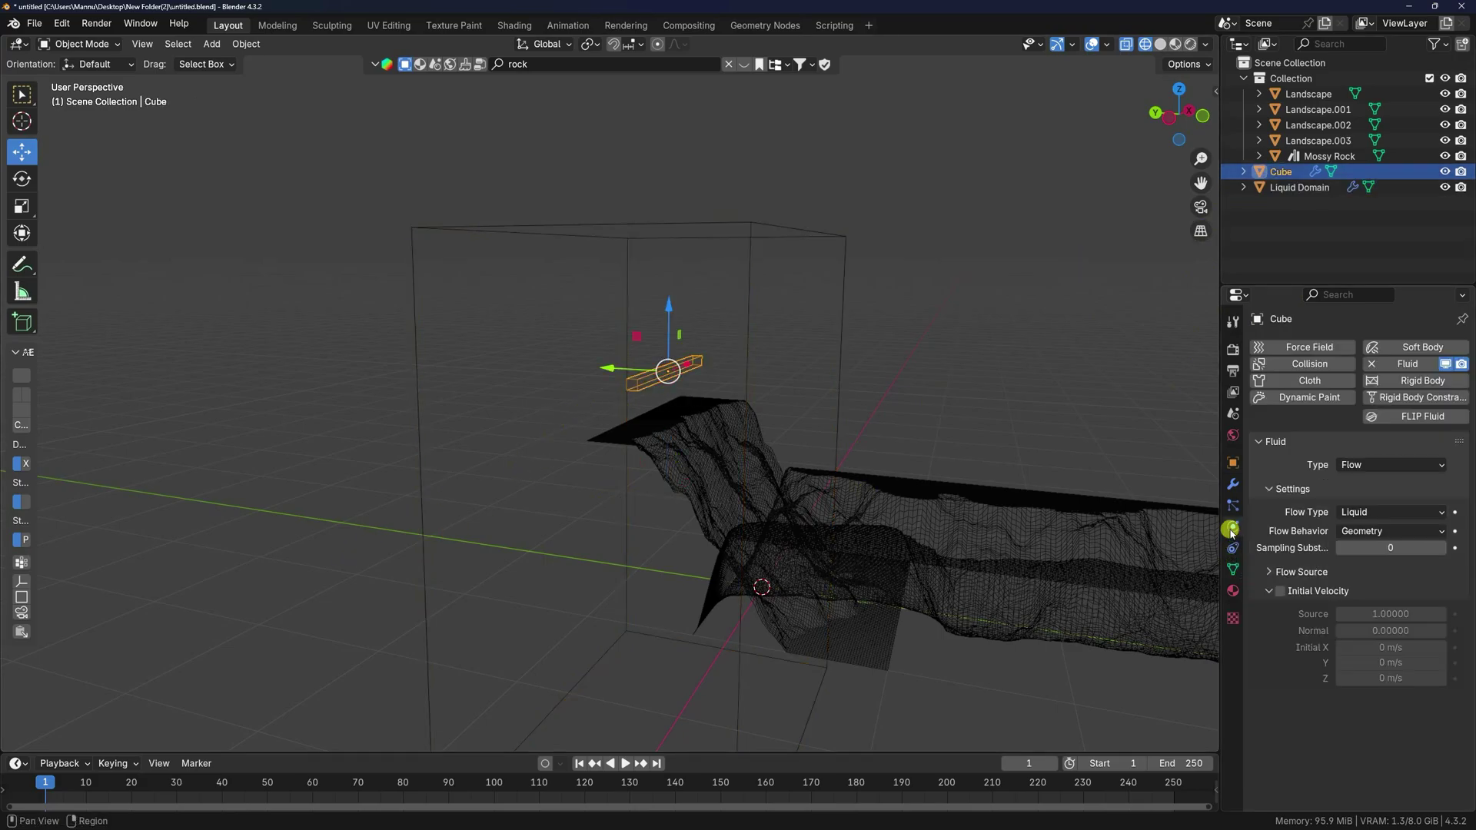
click(1363, 530)
click(1358, 549)
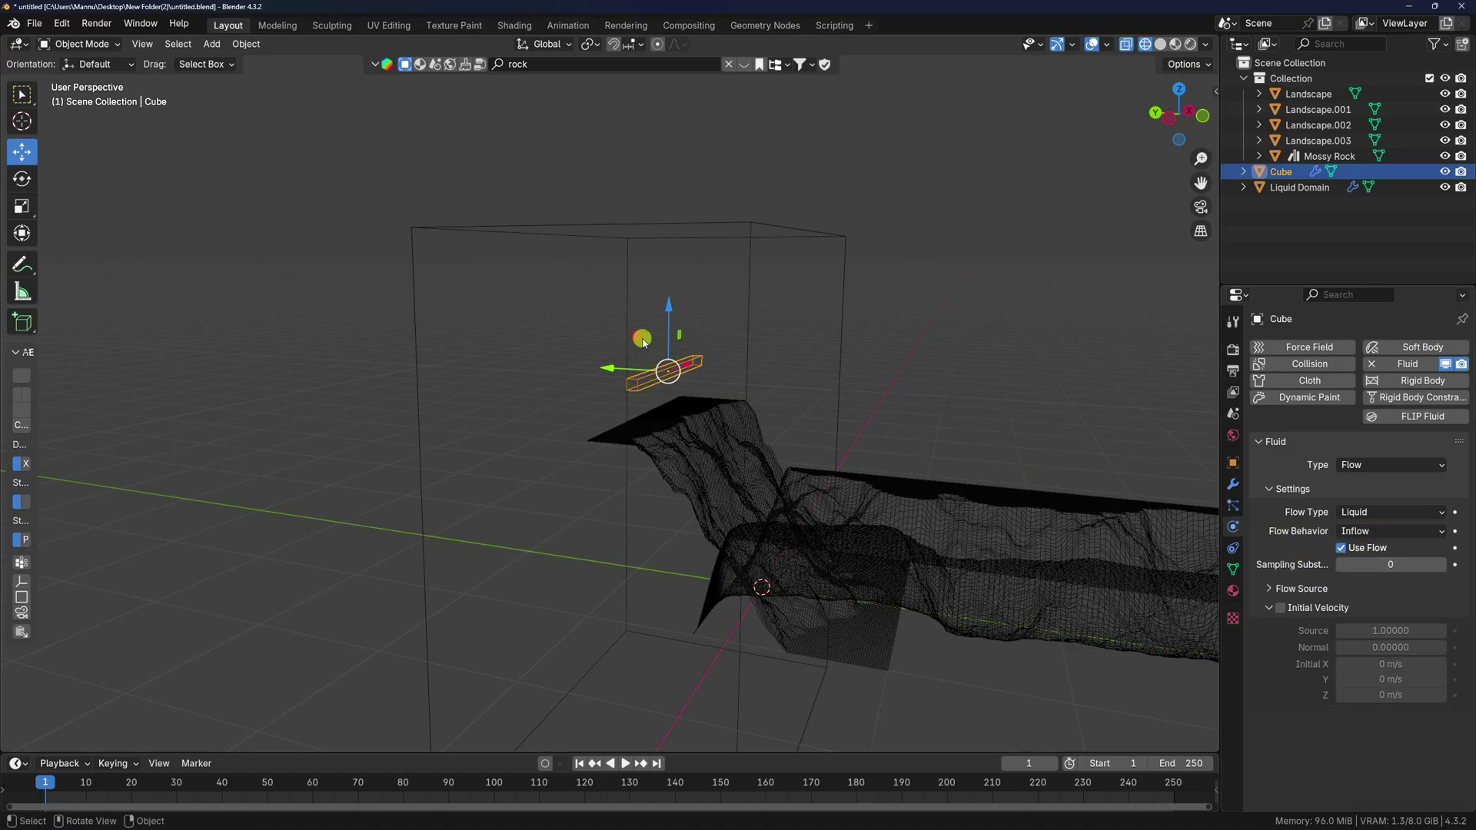
- Set the Liquid Domain's resolution divisions to 128
click(792, 235)
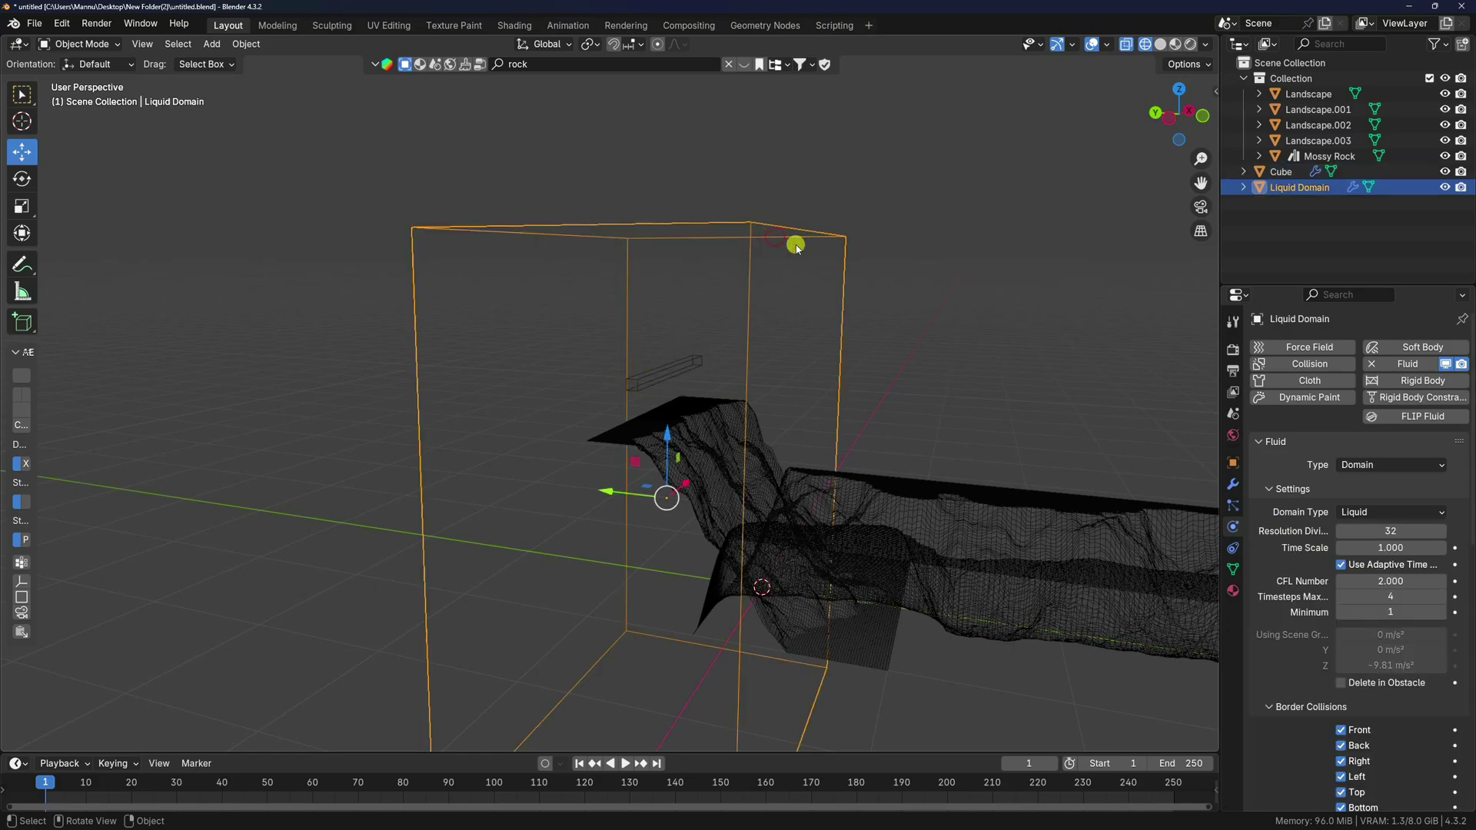
click(1395, 529)
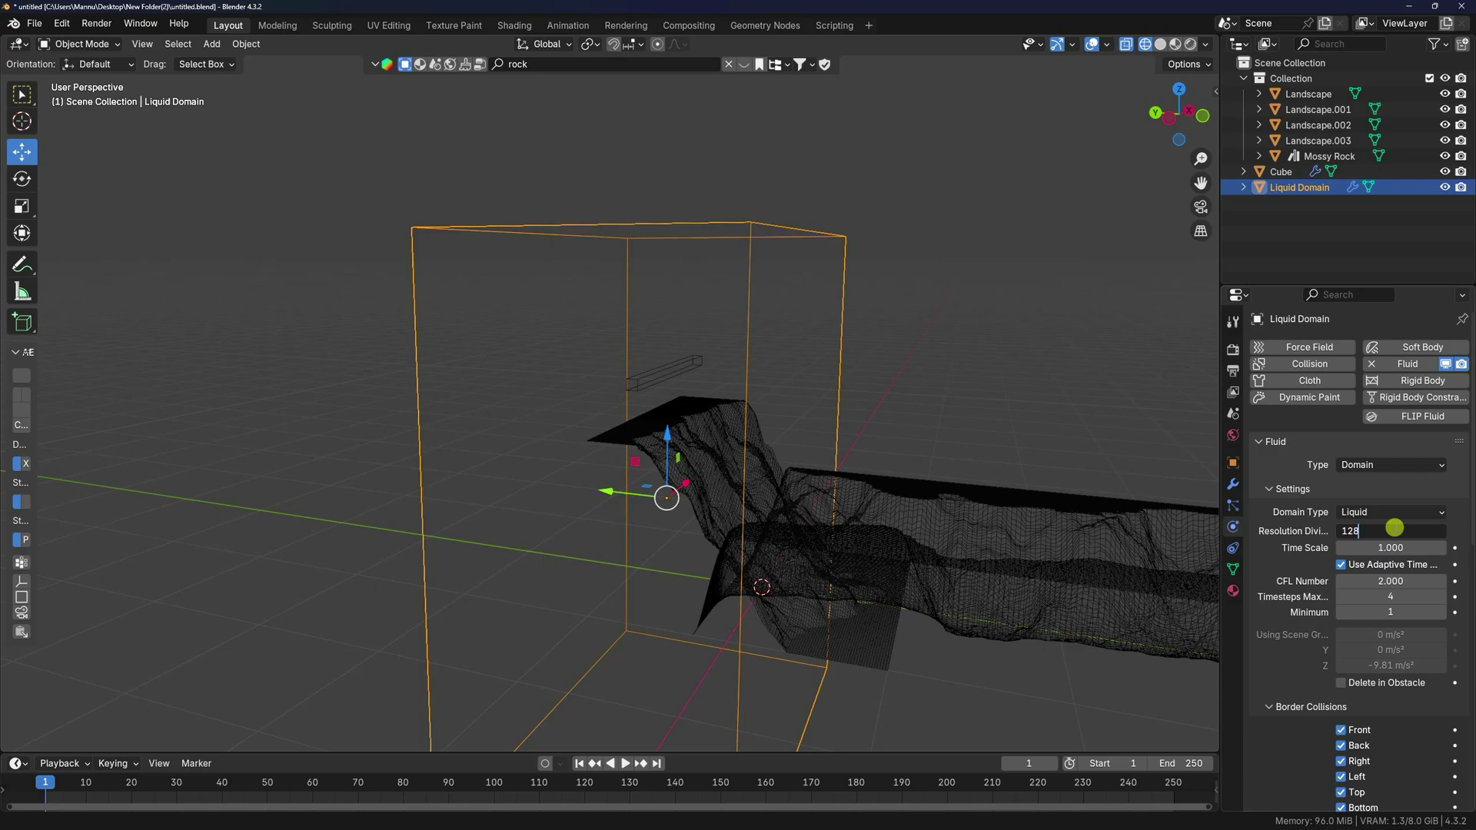
key(Return)
- Play the first frames of the liquid simulation as a test and save the scene, returning to the start frame
middle_drag(840, 554, 592, 517)
click(625, 764)
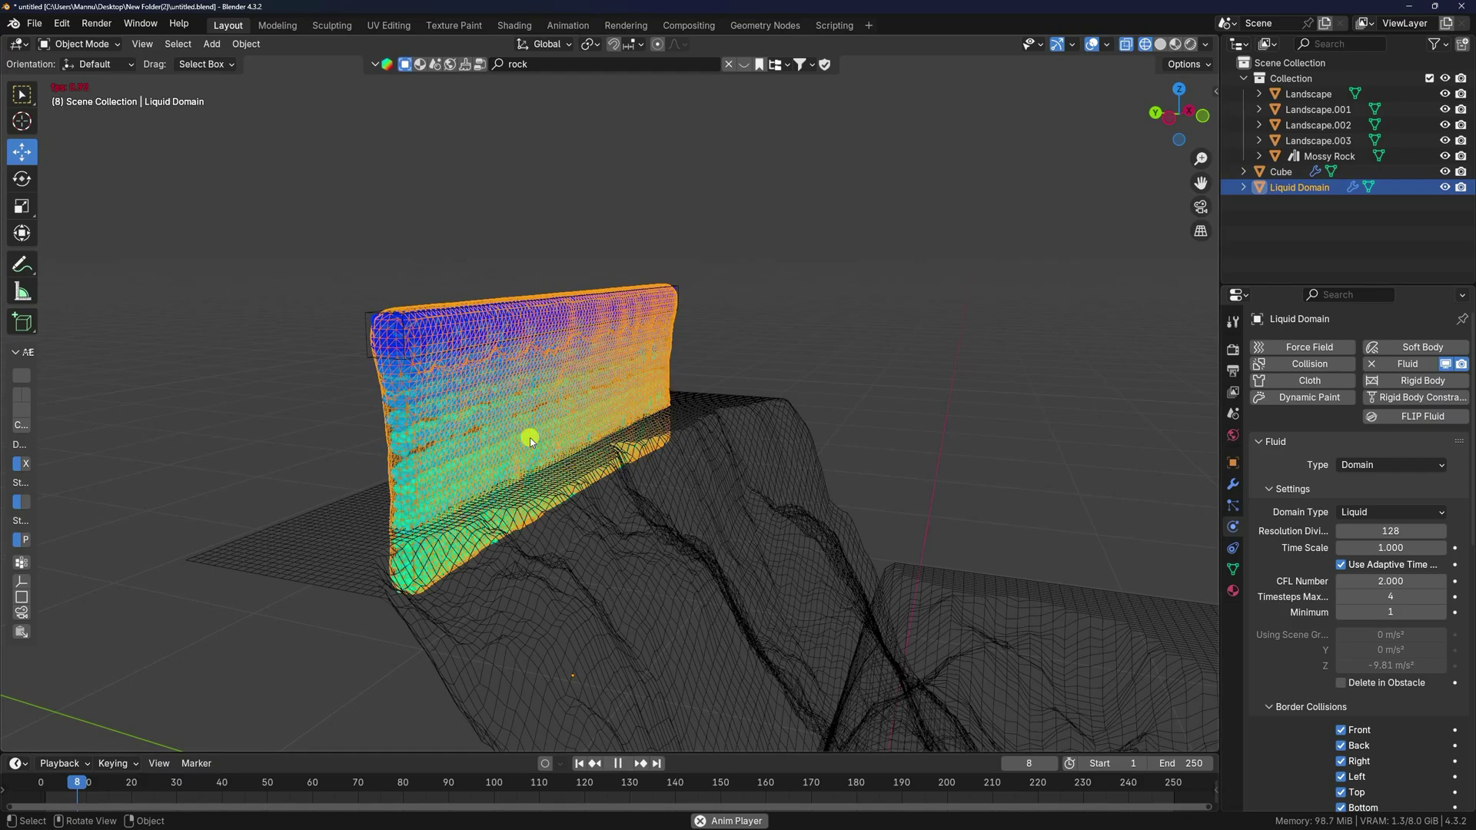
click(617, 771)
key(ctrl+s)
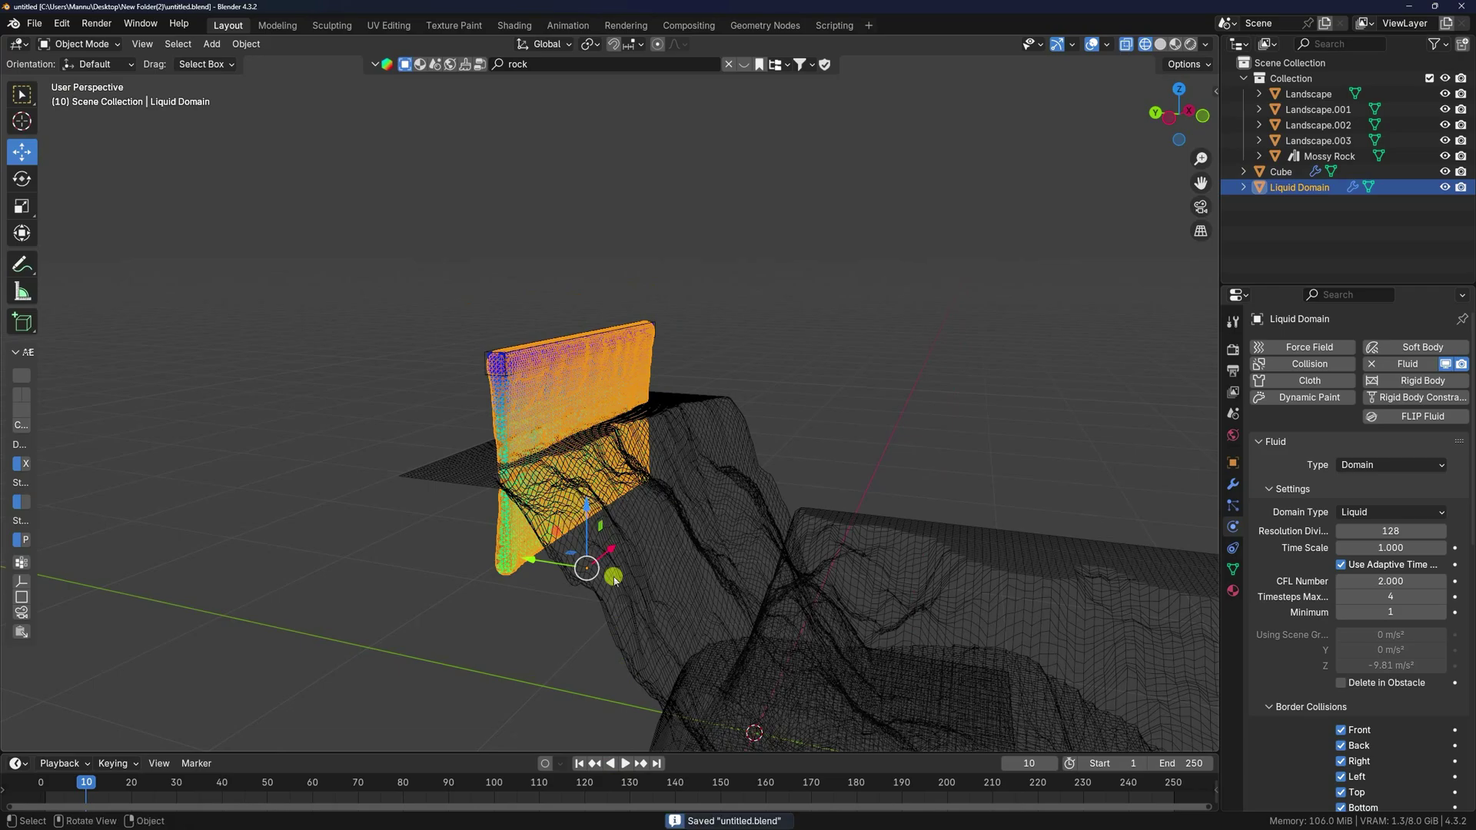
click(580, 763)
- Make the upper cliff landscape a fluid collision effector with 1 sampling substep and a surface thickness of 0.5
click(660, 532)
middle_drag(663, 520, 565, 510)
click(1410, 366)
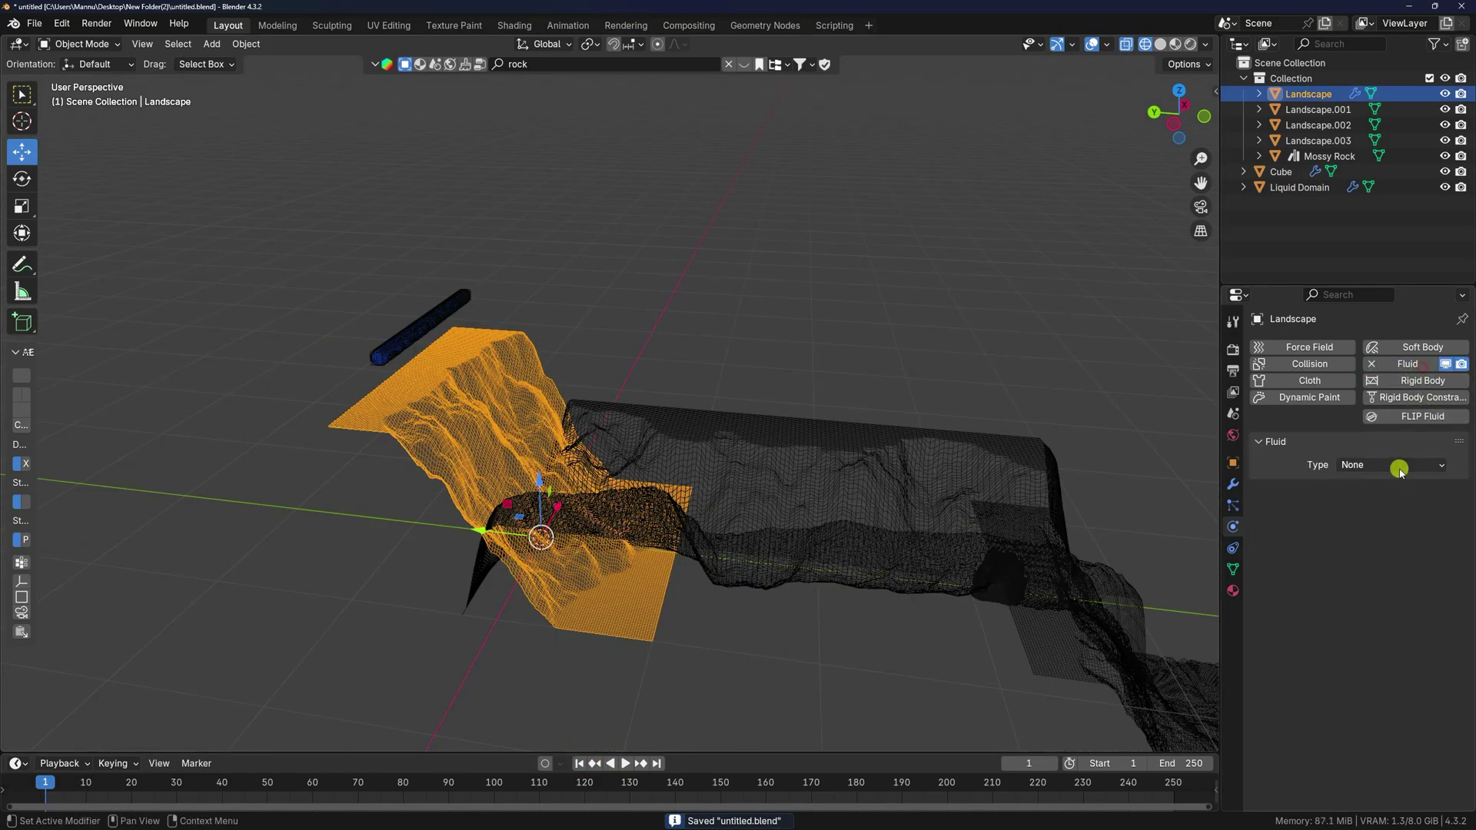
click(1401, 468)
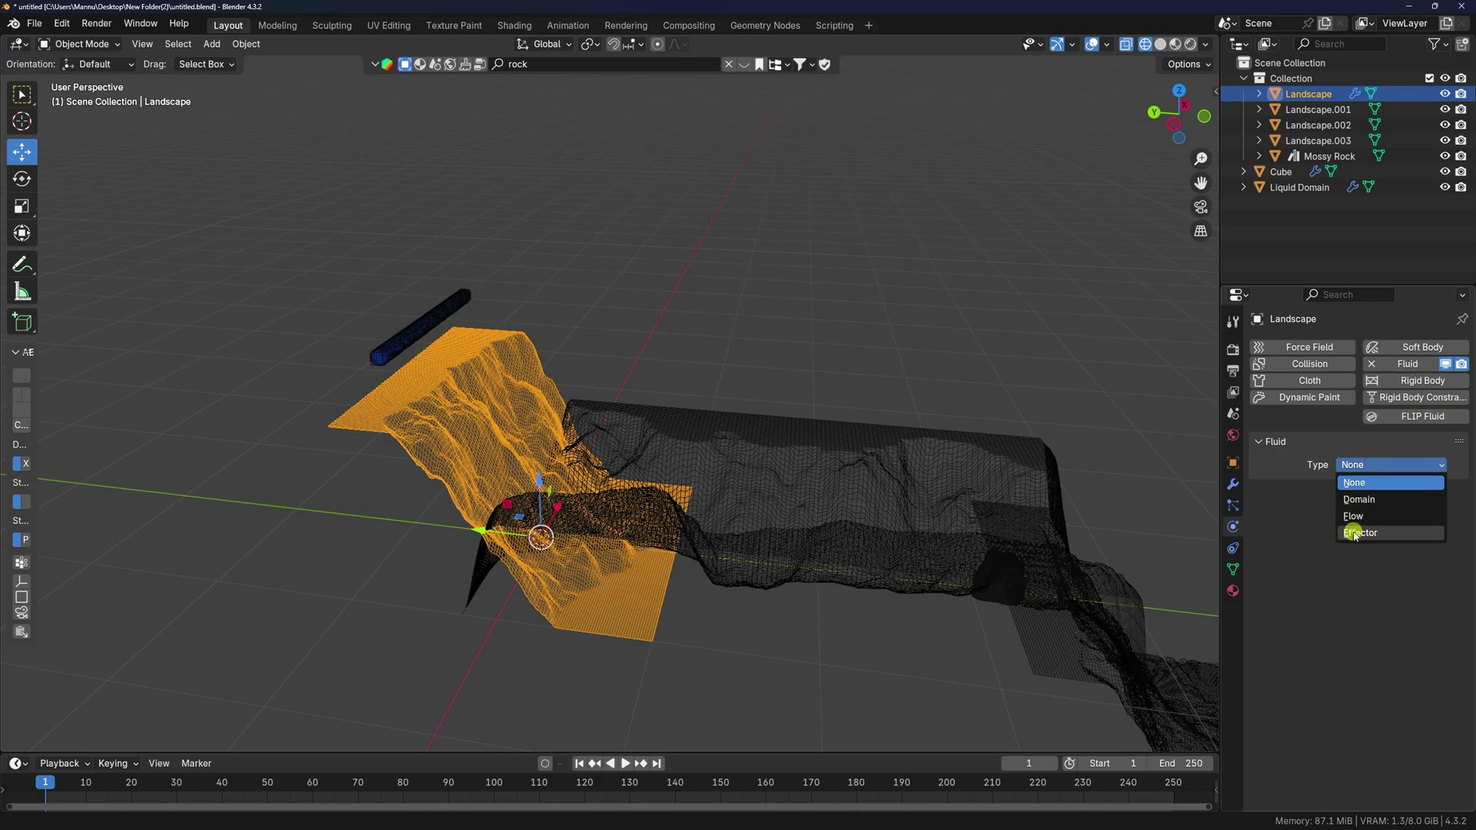
click(1401, 529)
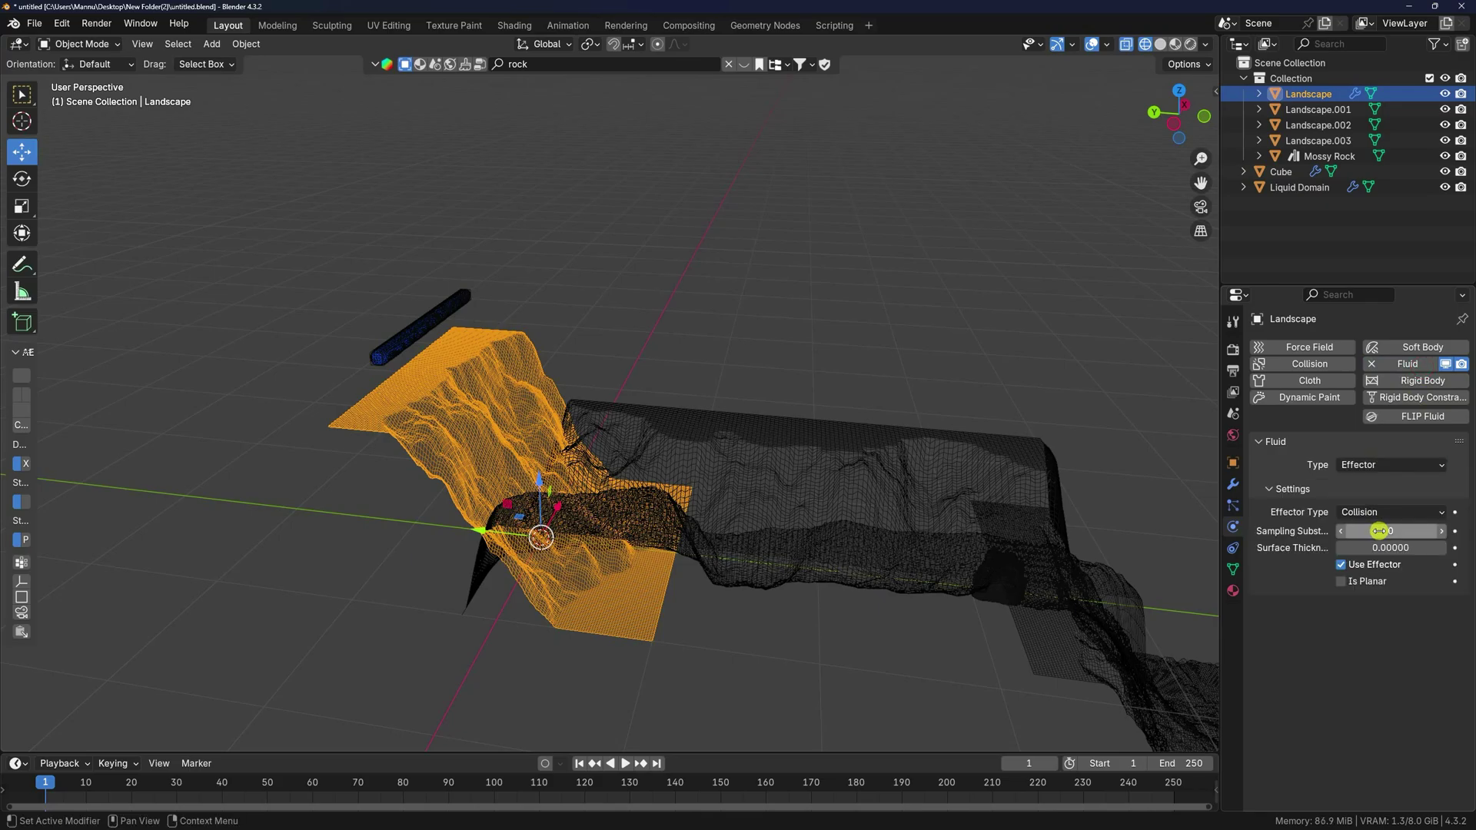
click(1380, 531)
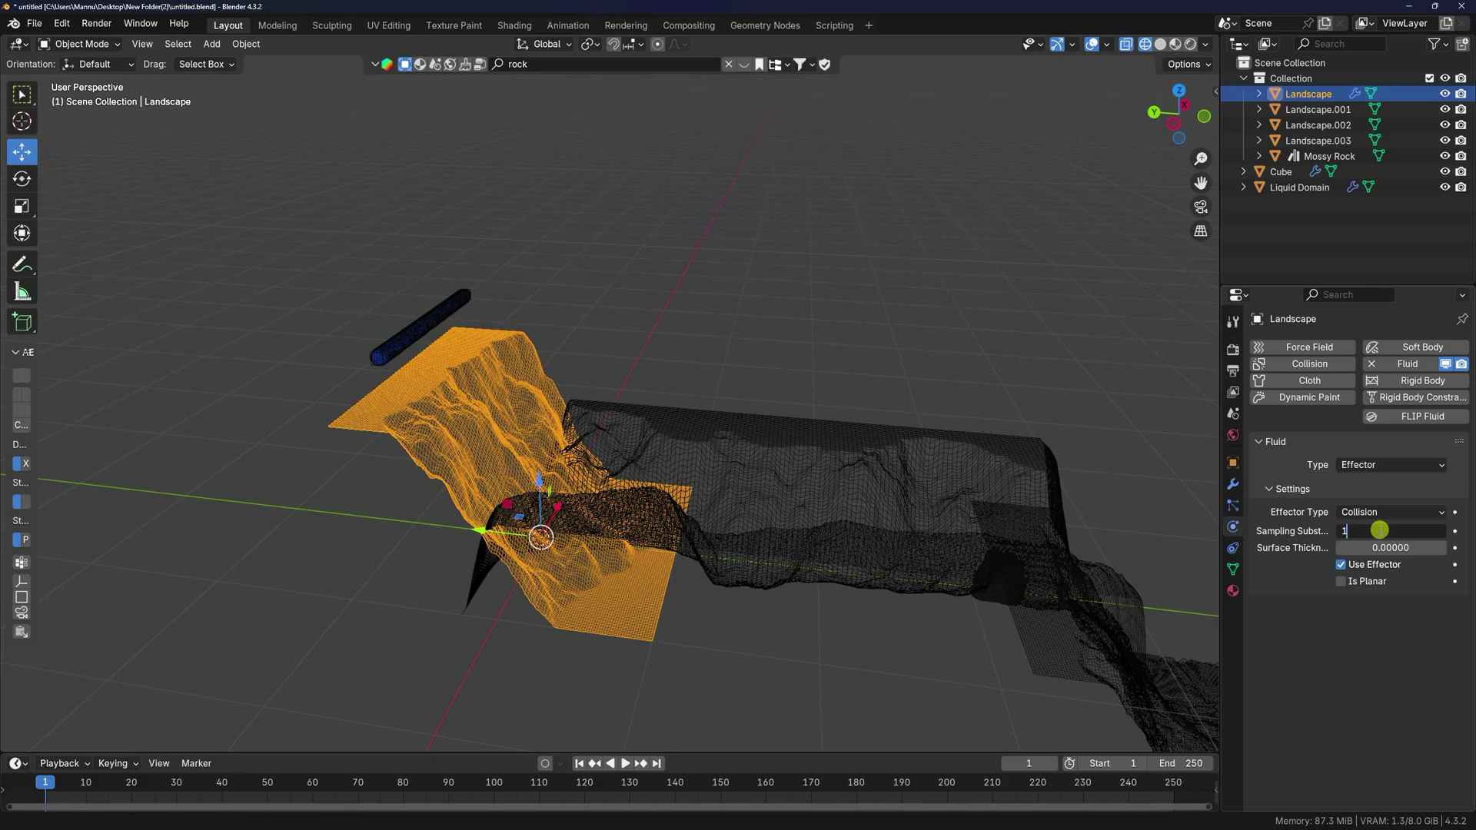
key(Return)
click(1394, 546)
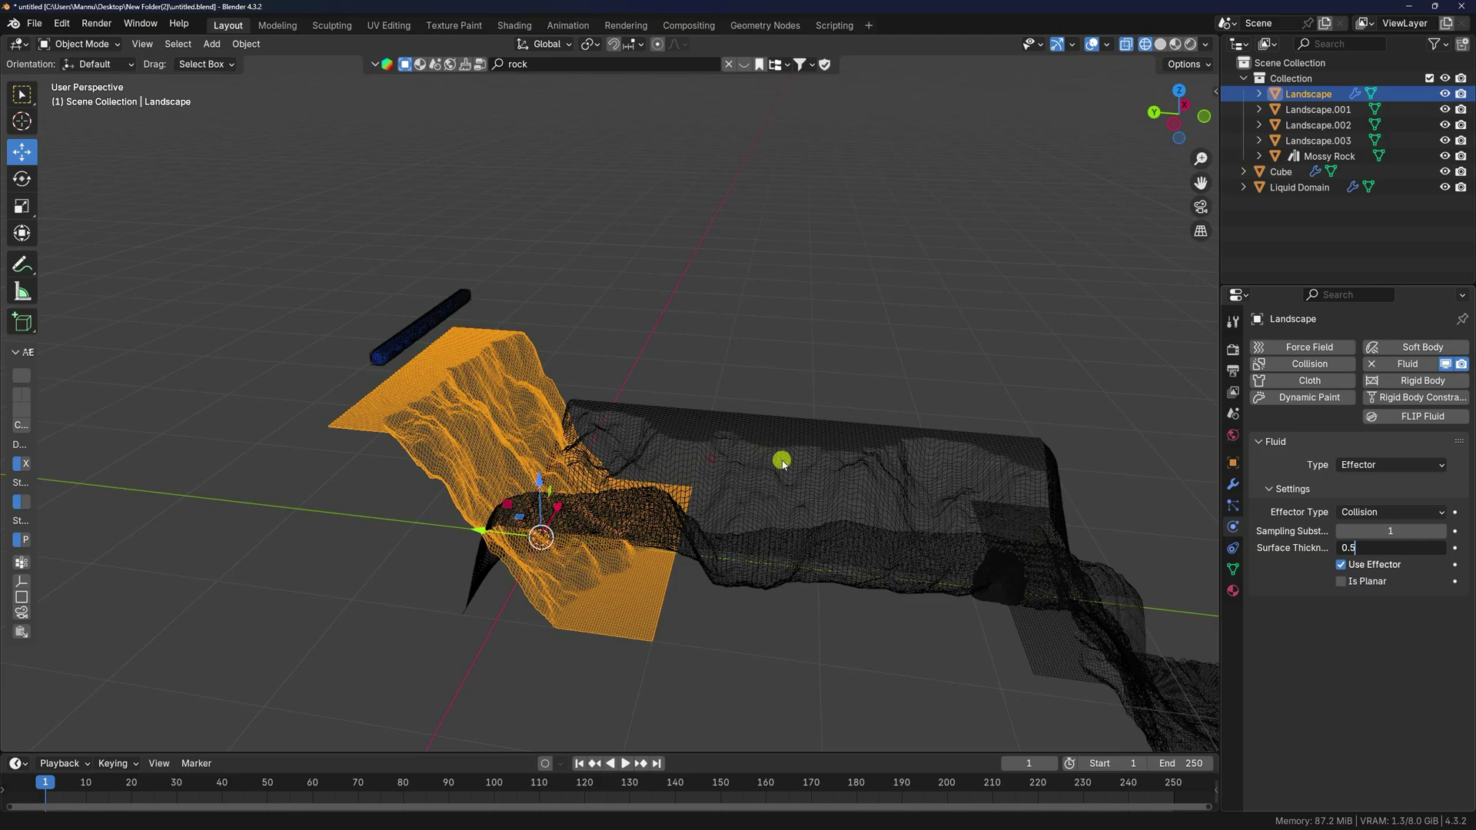
- Make the middle river channel landscape a fluid collision effector with 1 sampling substep and a surface thickness of 0.5
click(845, 470)
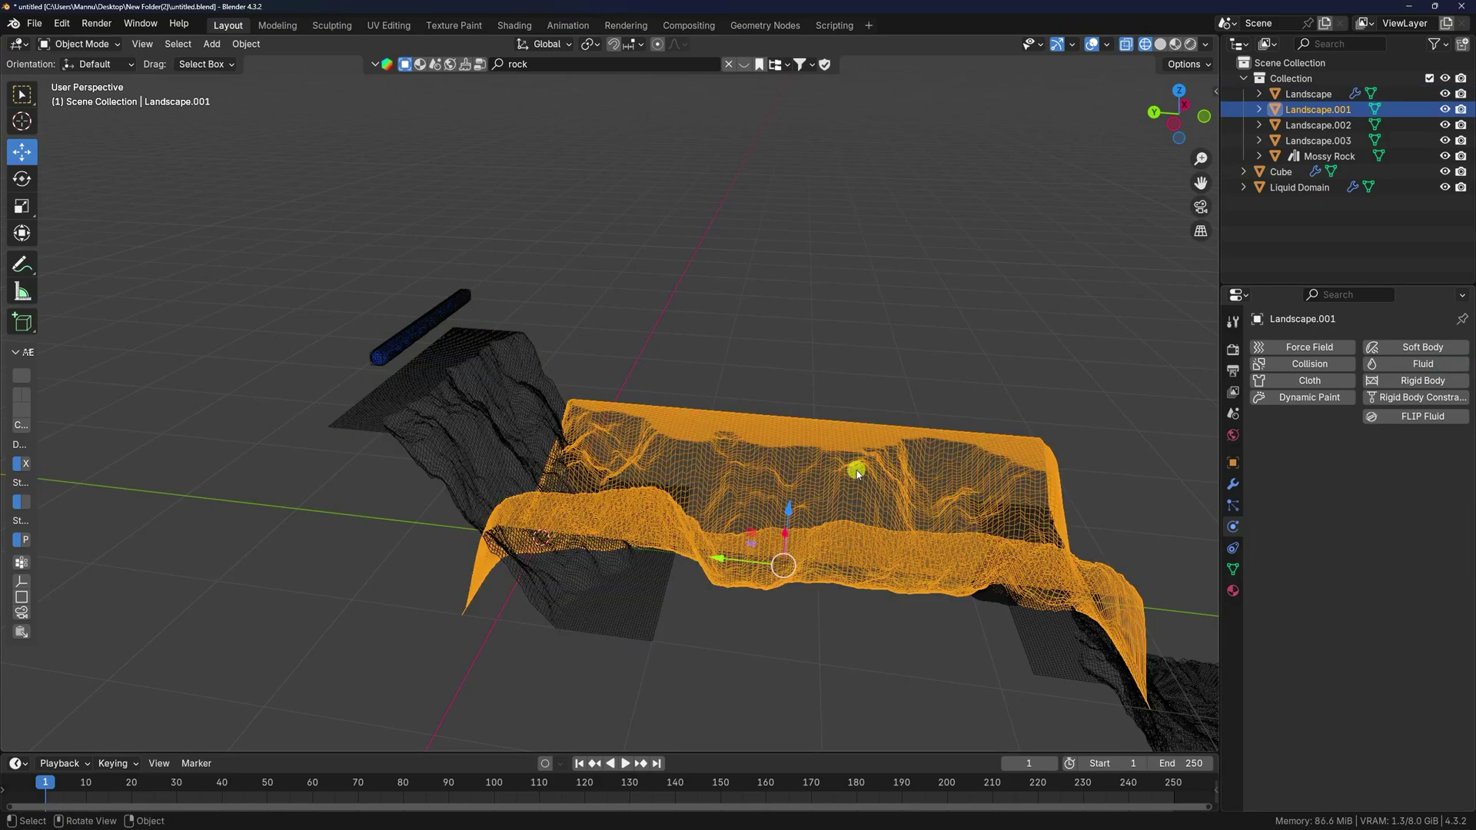
click(1408, 364)
click(1356, 461)
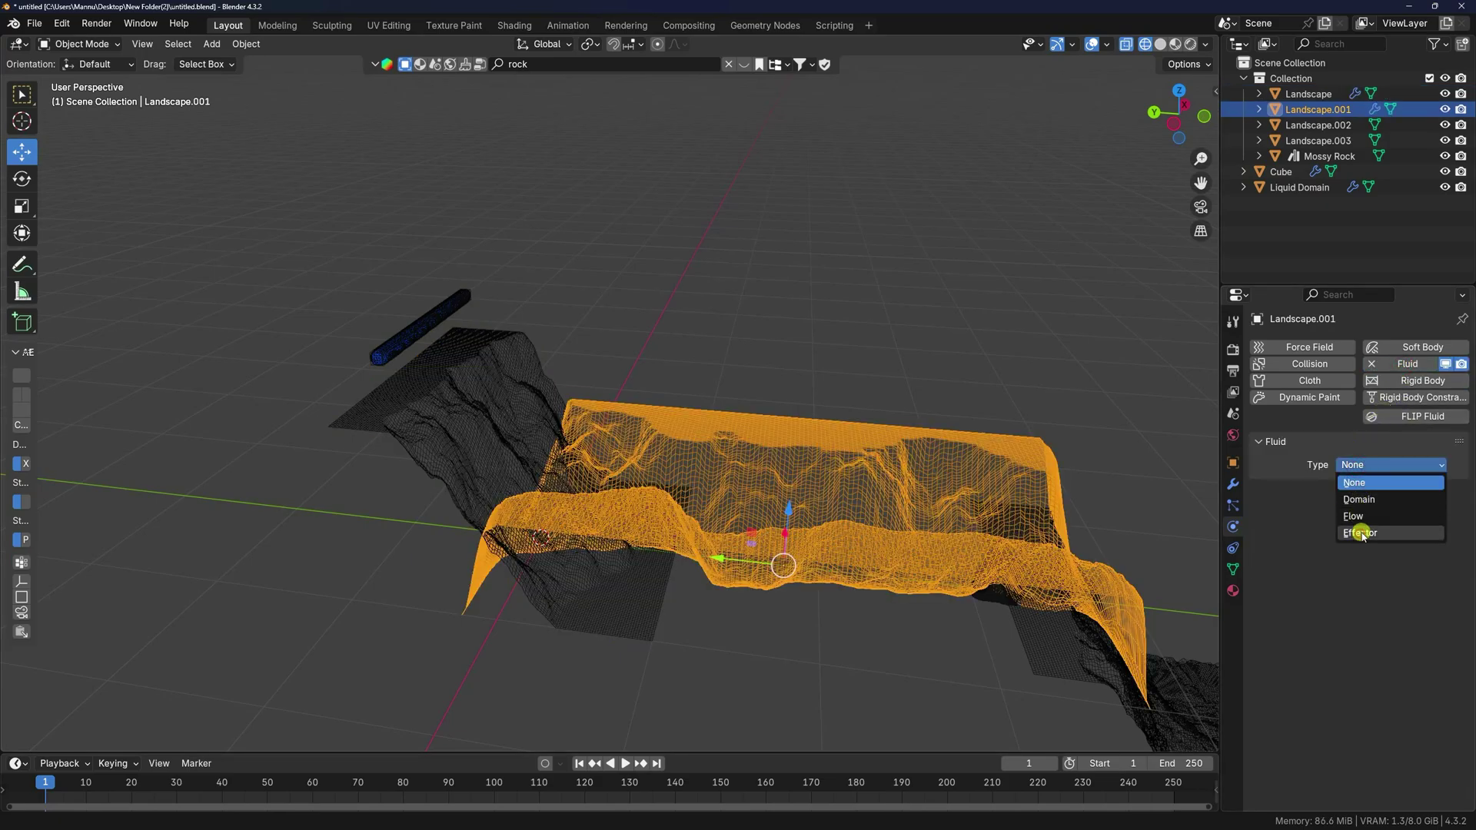
click(1380, 534)
click(1371, 529)
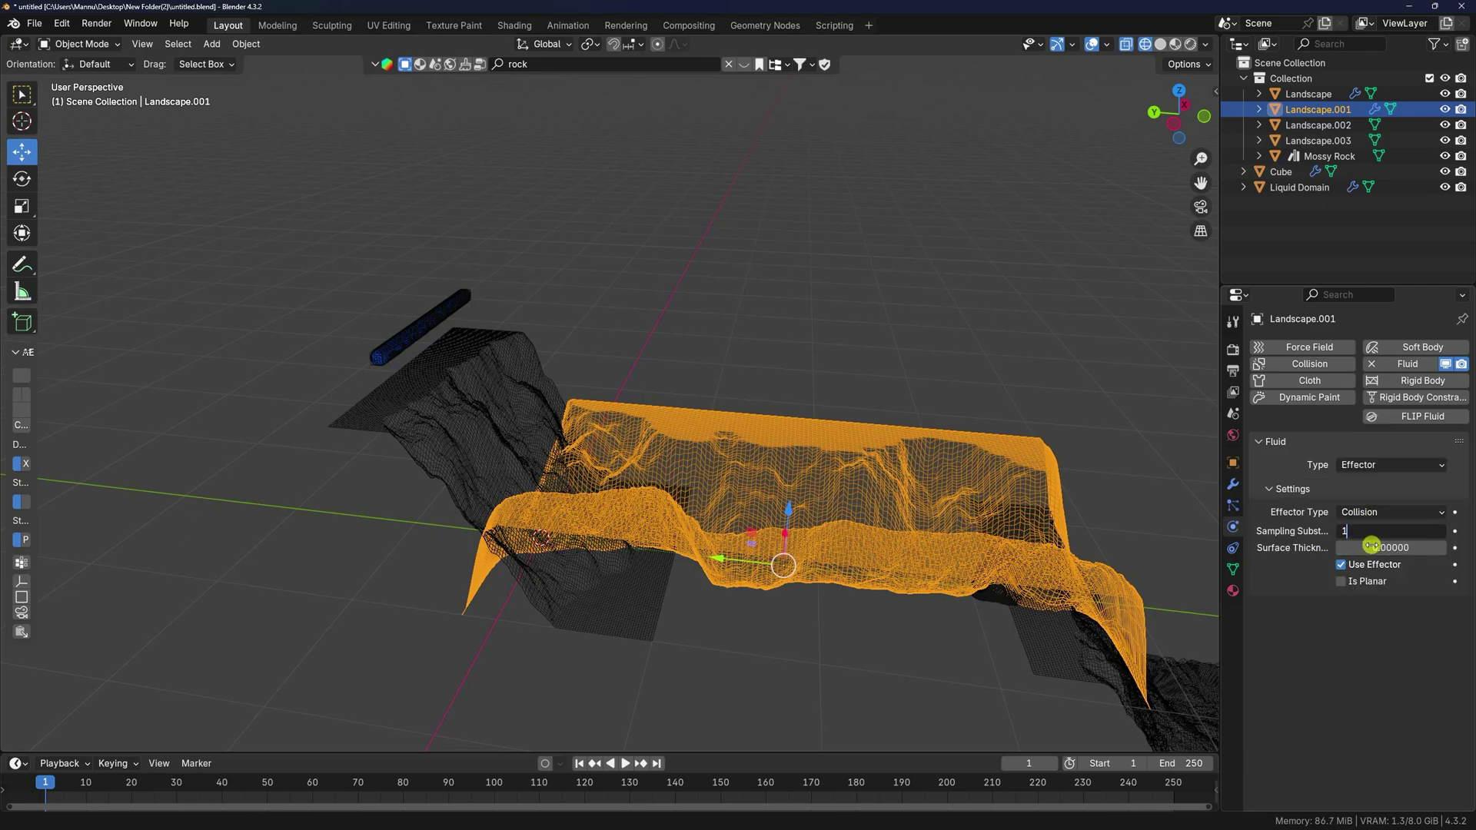
text(1)
click(1377, 547)
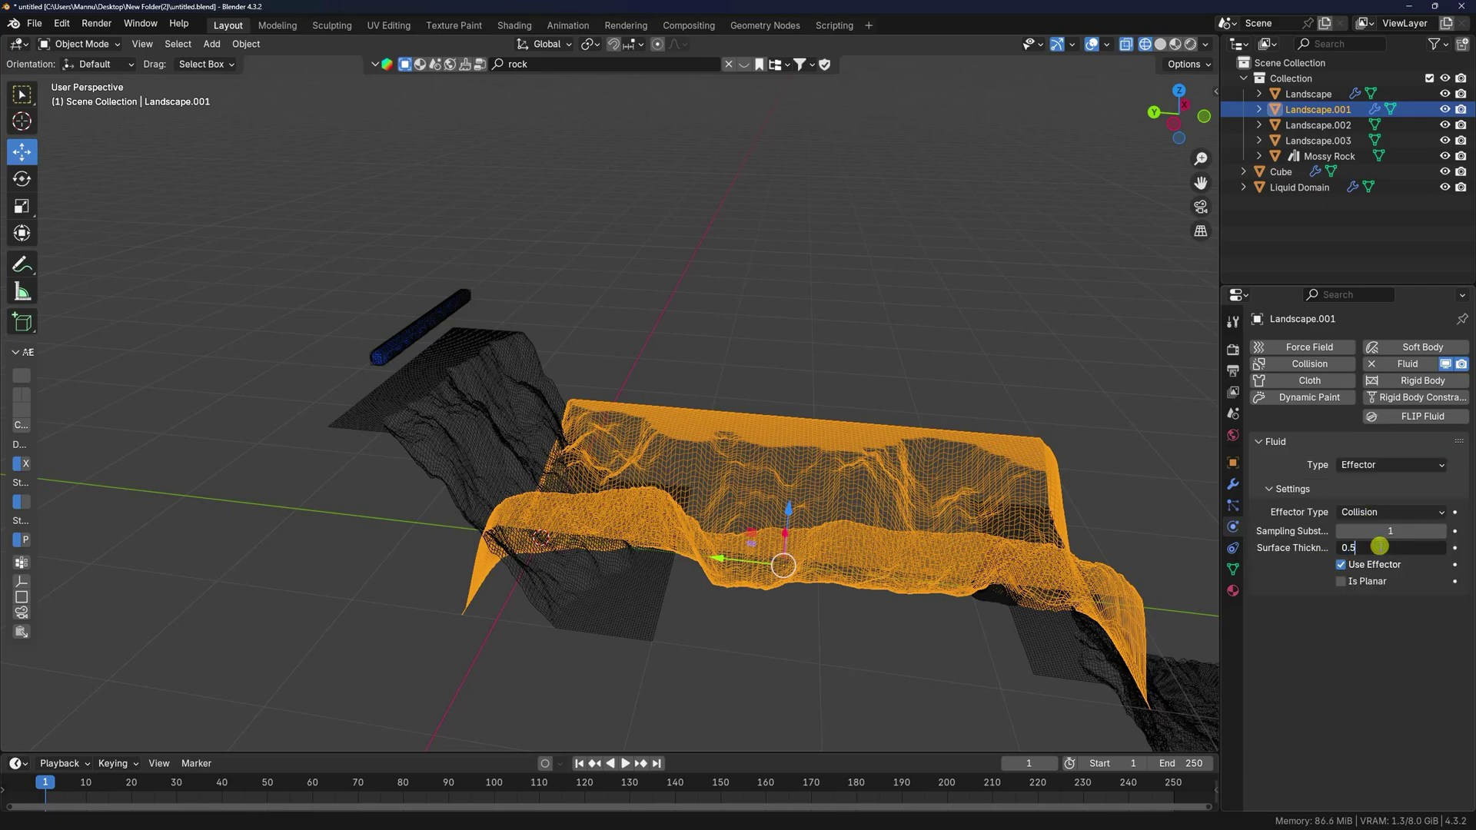
key(Return)
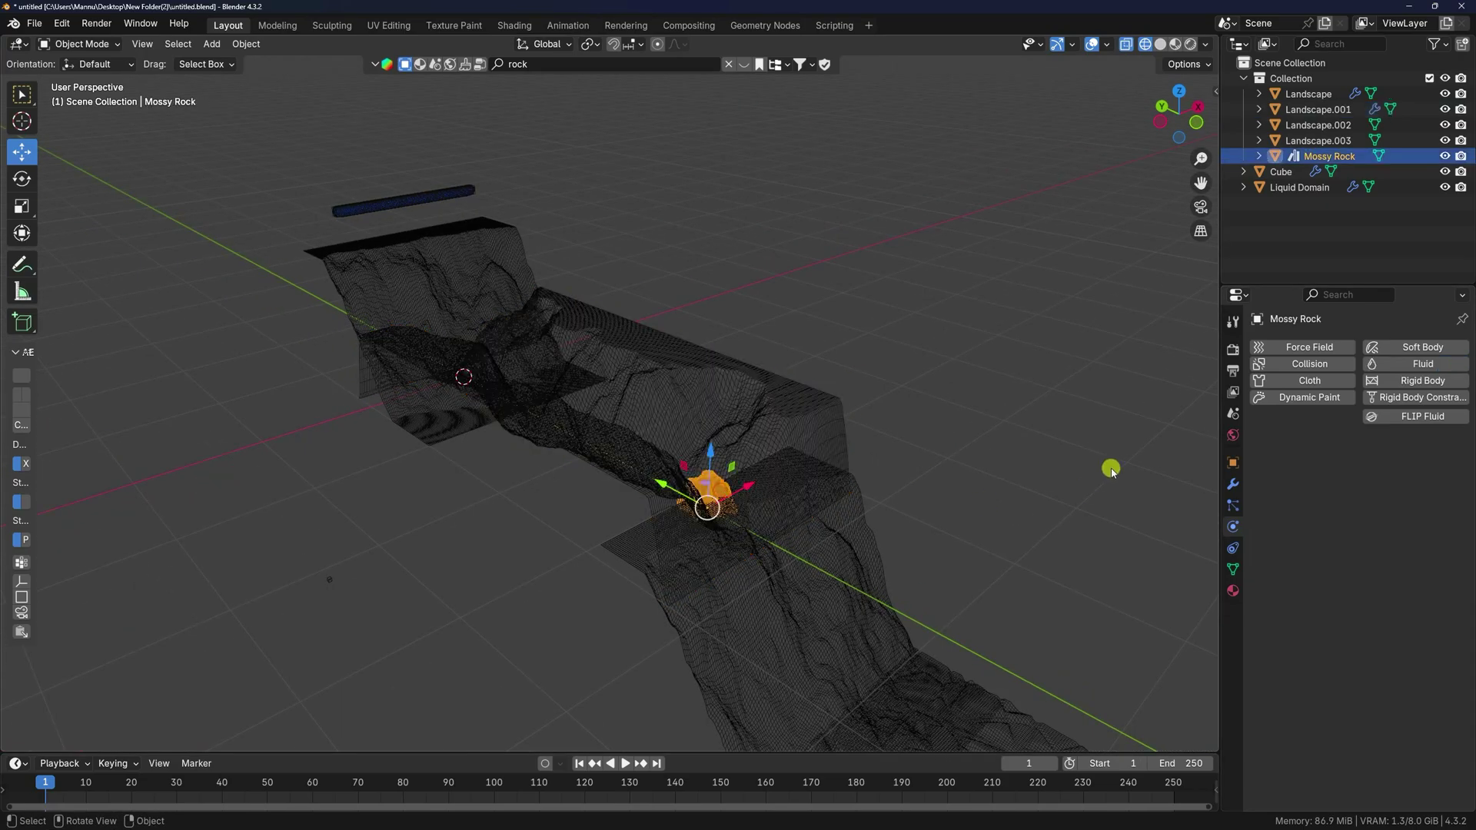
- Make the Mossy Rock a fluid collision effector with 1 sampling substep
click(1408, 364)
click(1391, 465)
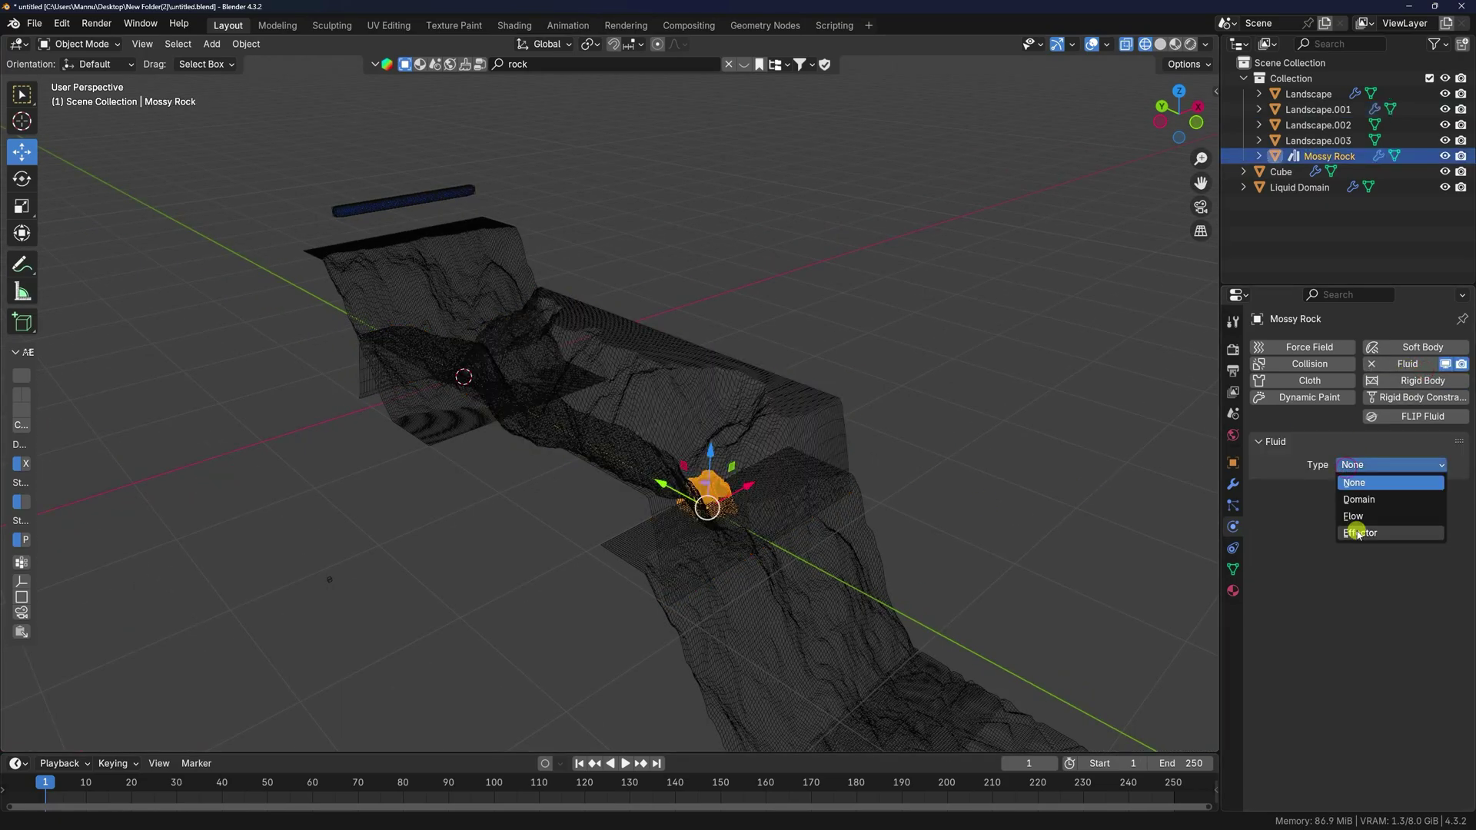
click(1380, 534)
click(1361, 530)
text(1)
key(Return)
- Add fluid physics of type Effector to the lower cliff landscape below the rock
click(850, 597)
click(1408, 364)
click(1392, 464)
click(1376, 534)
- Make the flat rocky ground at the waterfall's foot a fluid collision effector with 1 sampling substep and a surface thickness of 0.5
shift+middle_drag(1154, 600, 1070, 435)
click(929, 488)
click(1408, 364)
click(1391, 464)
click(1359, 533)
click(1376, 530)
text(1)
key(Tab)
text(0.5)
key(Return)
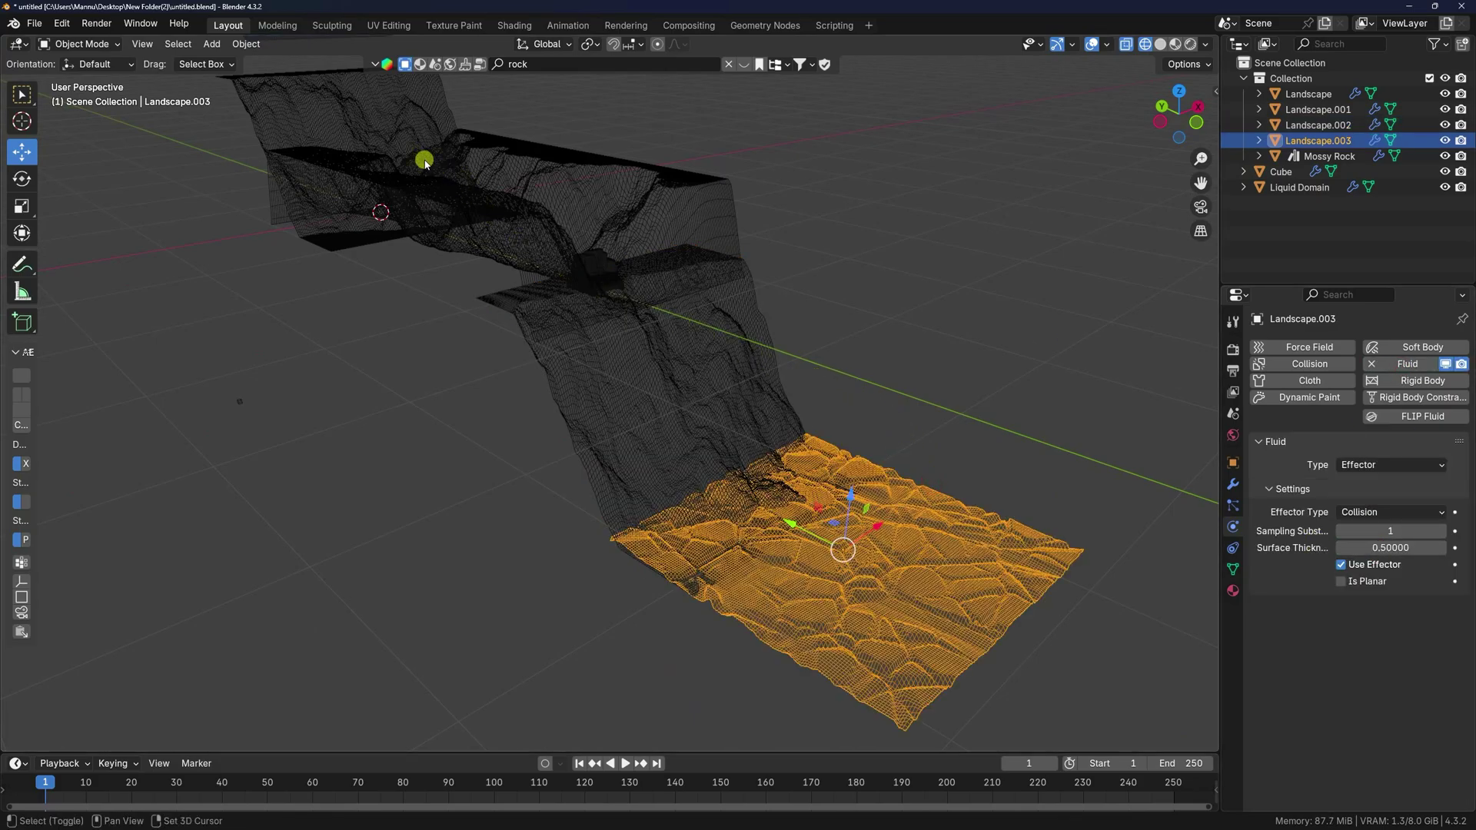
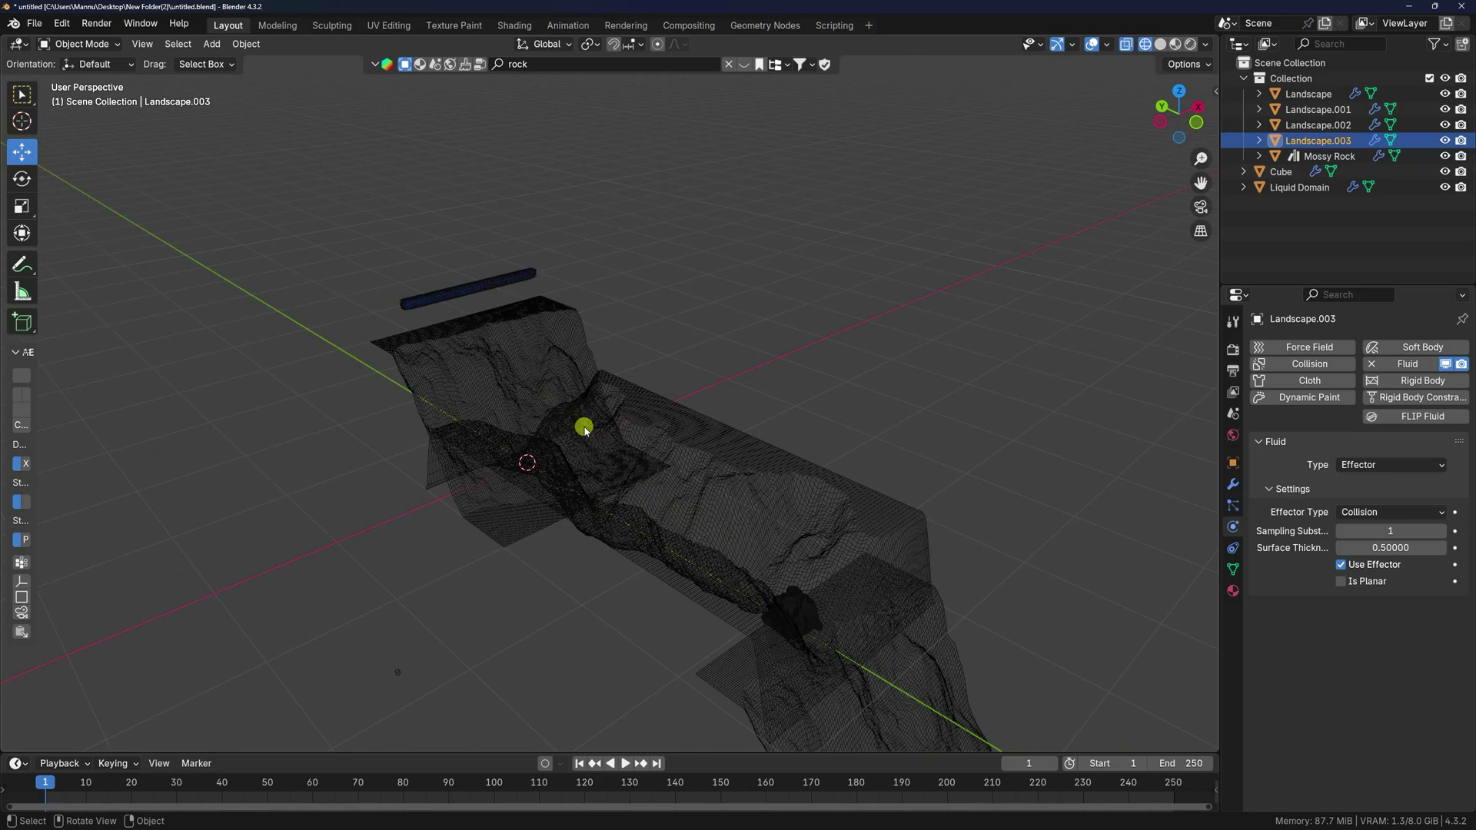
- Play the liquid simulation over the upper cliff to check the collisions, and return to the start frame
scroll(585, 428, up, 5)
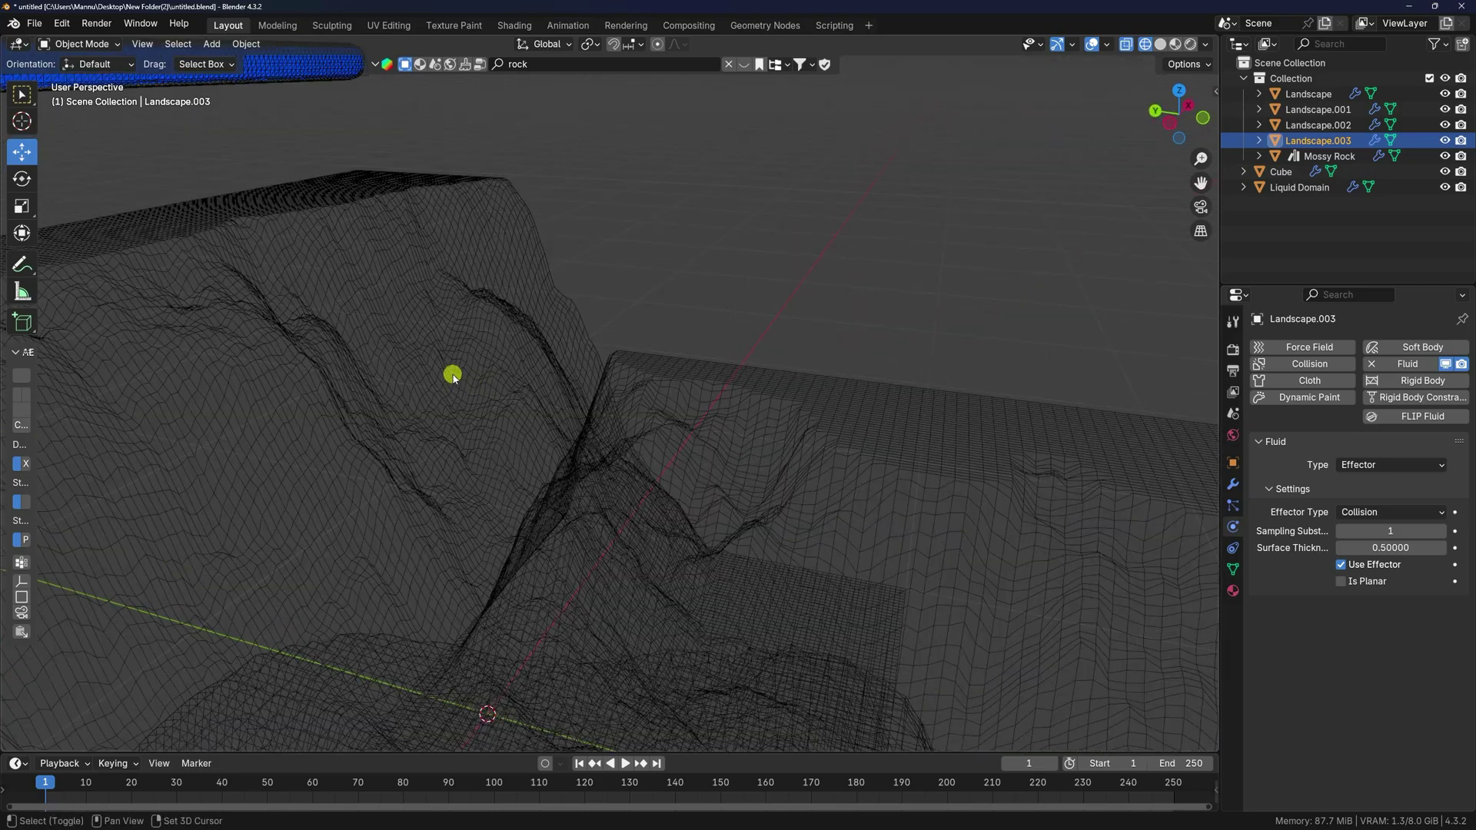
shift+middle_drag(453, 375, 702, 451)
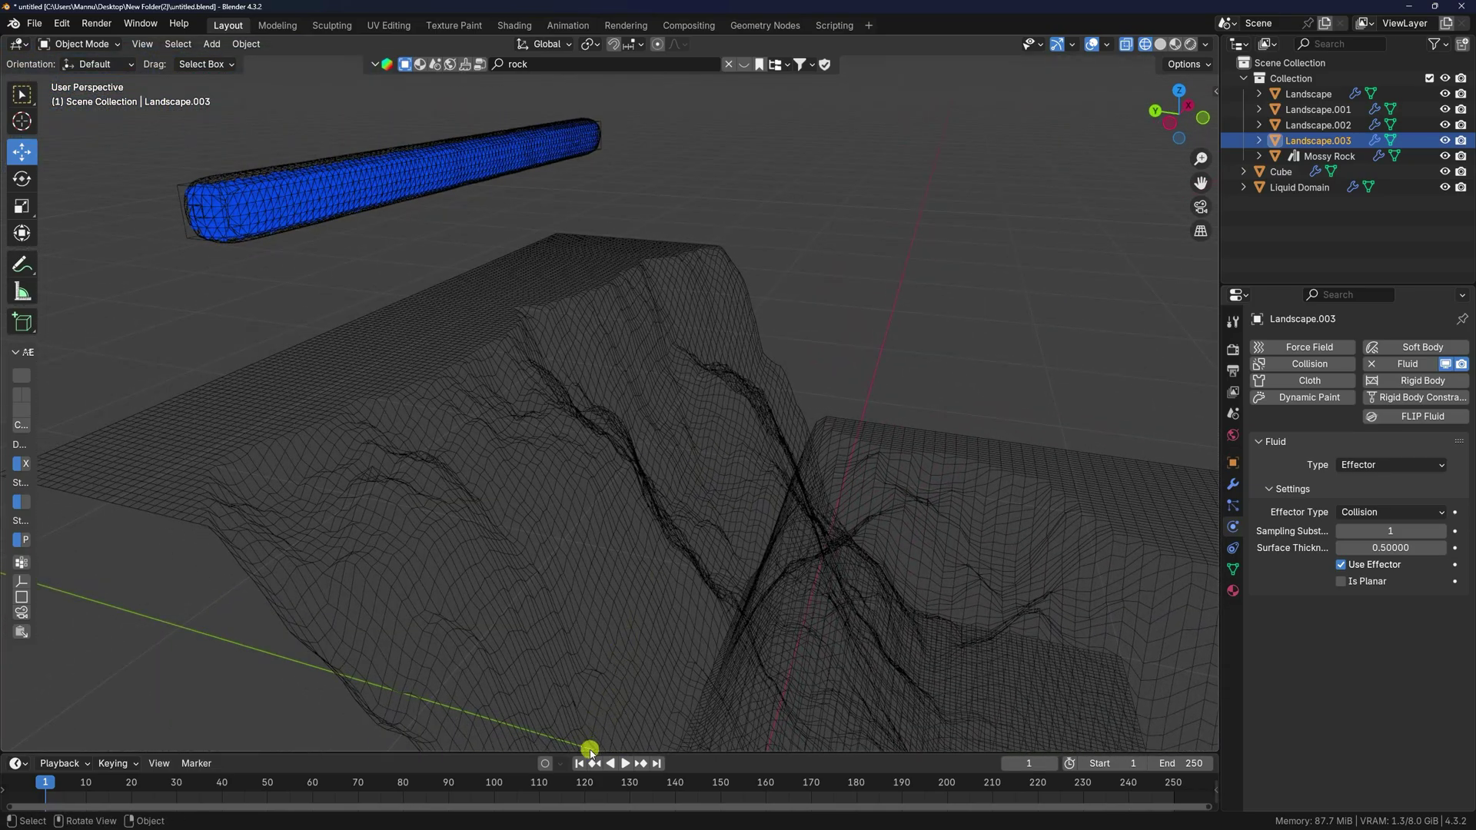
click(624, 763)
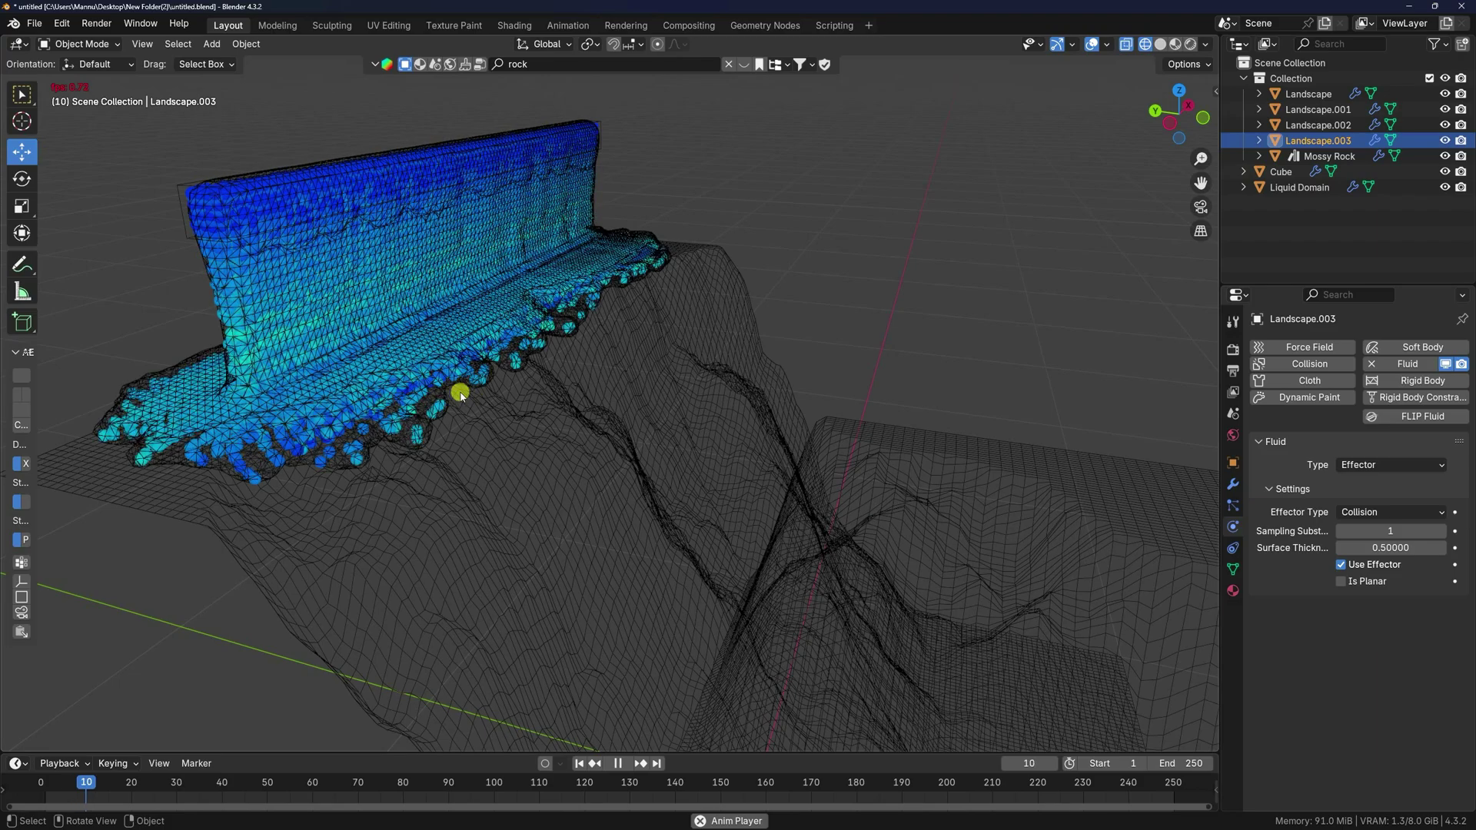
scroll(506, 421, down, 2)
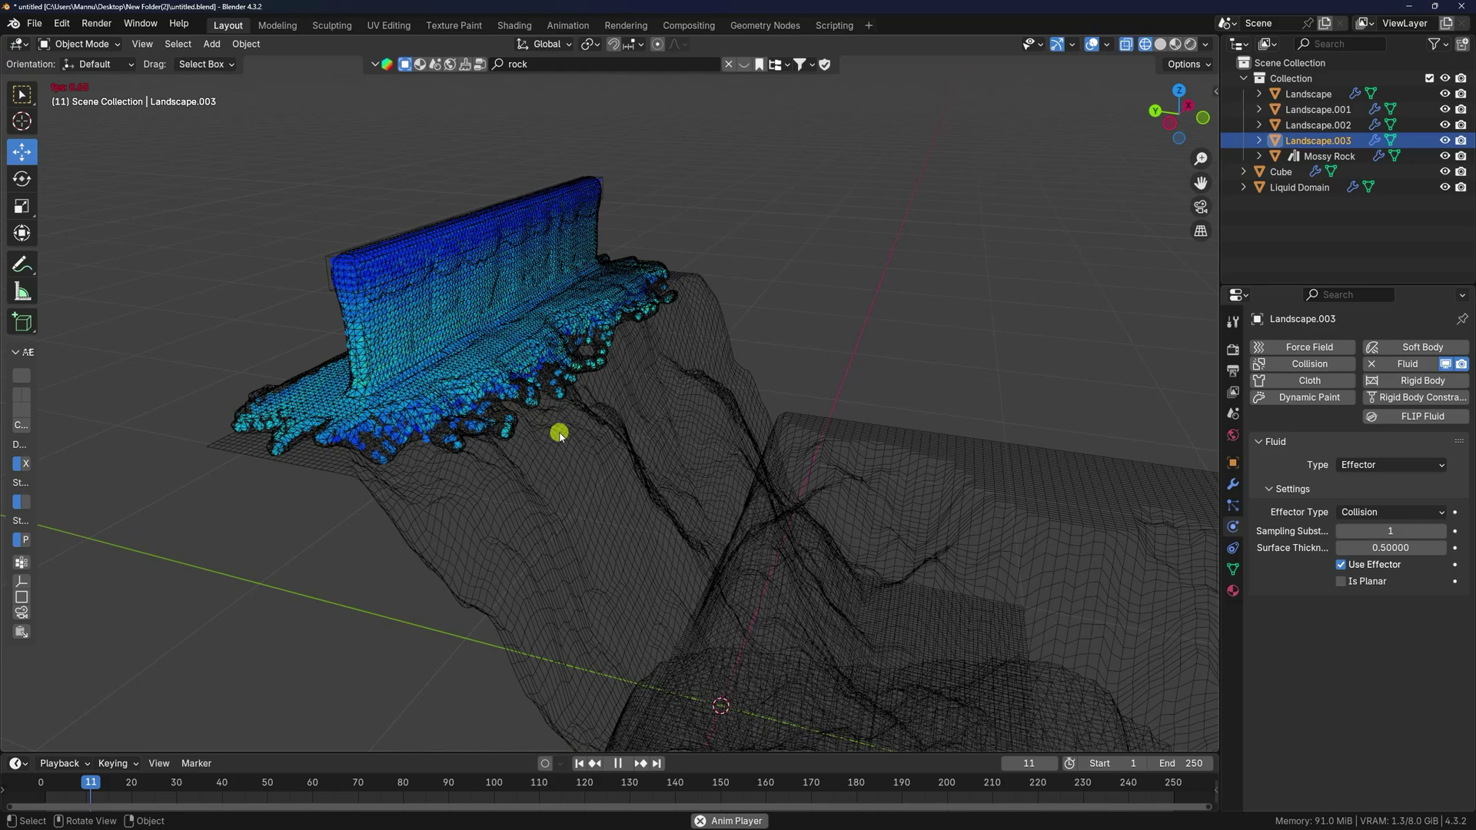
scroll(559, 435, down, 3)
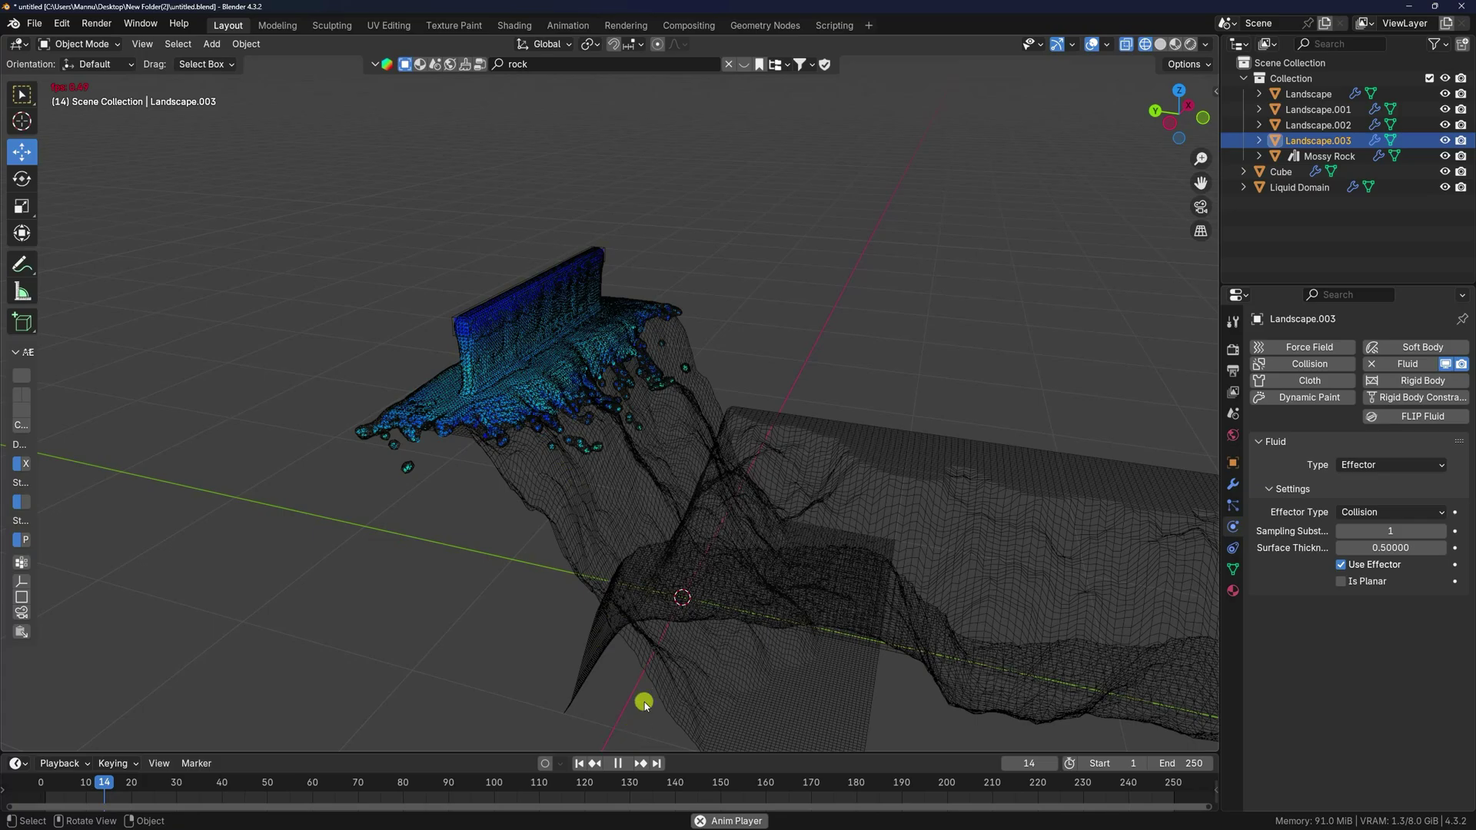
click(620, 764)
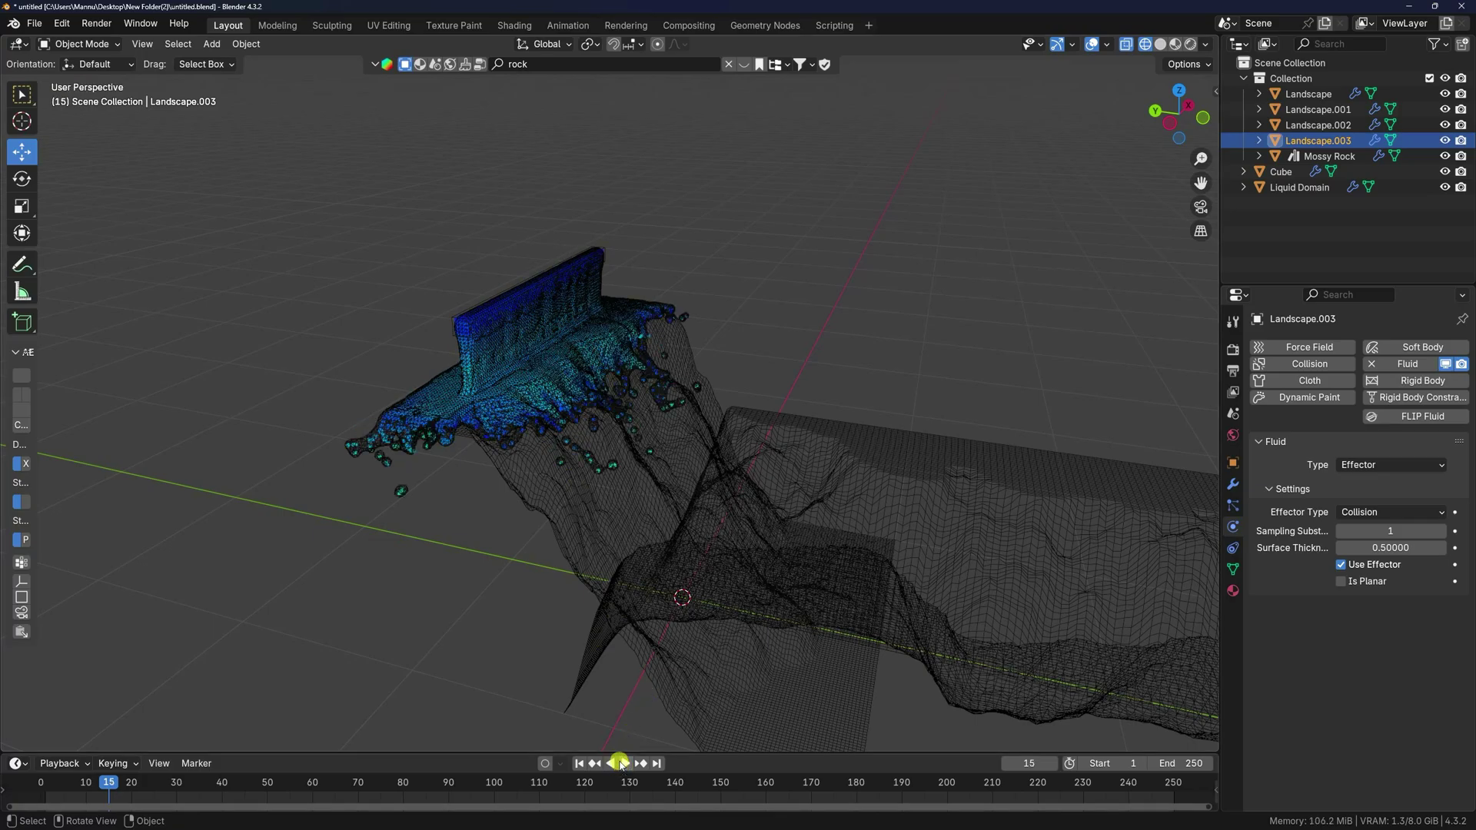
click(583, 764)
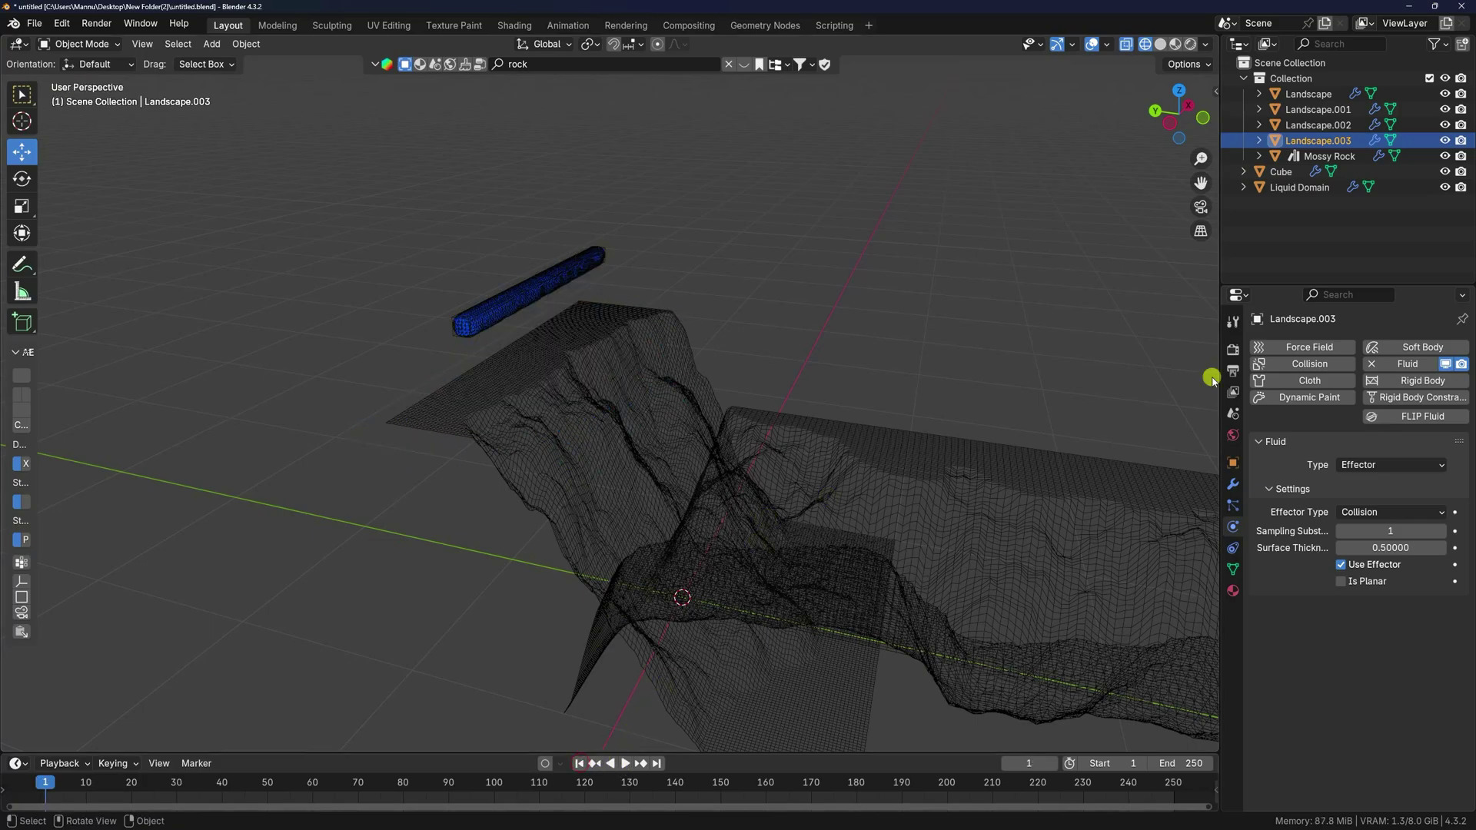
- Set the Liquid Domain's cache type to All
click(1300, 187)
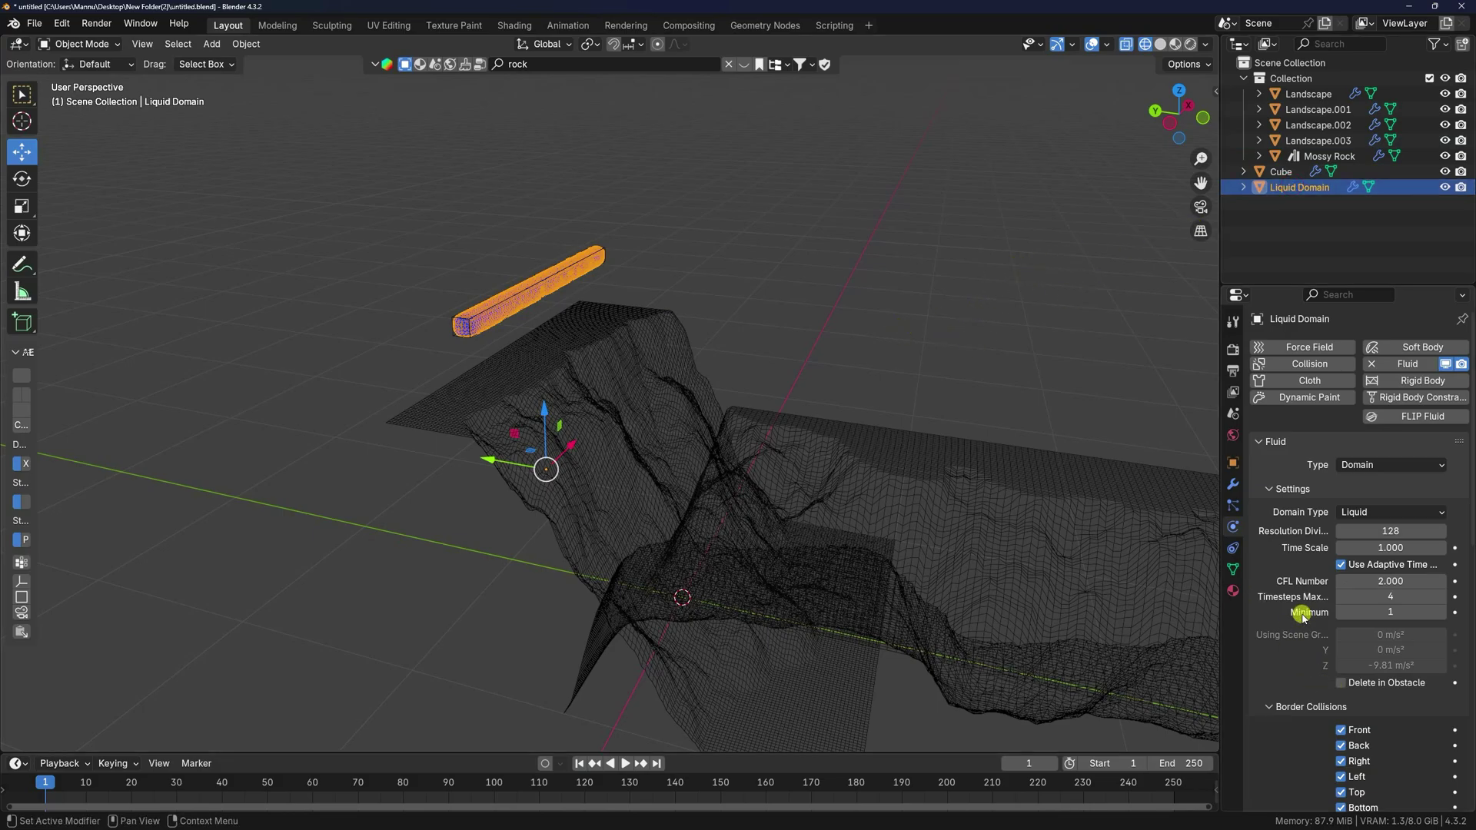
scroll(1301, 615, down, 15)
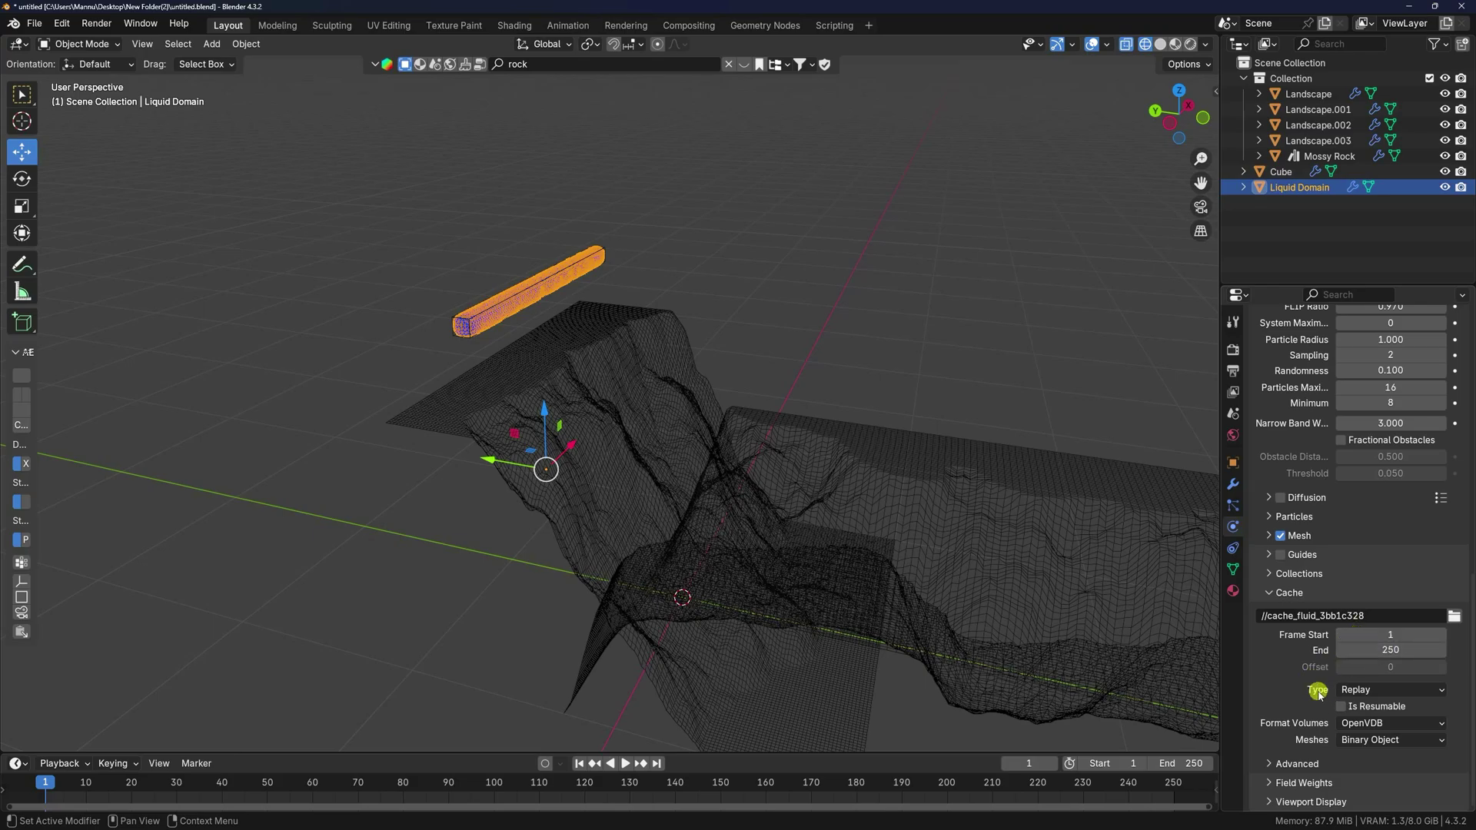
click(1353, 690)
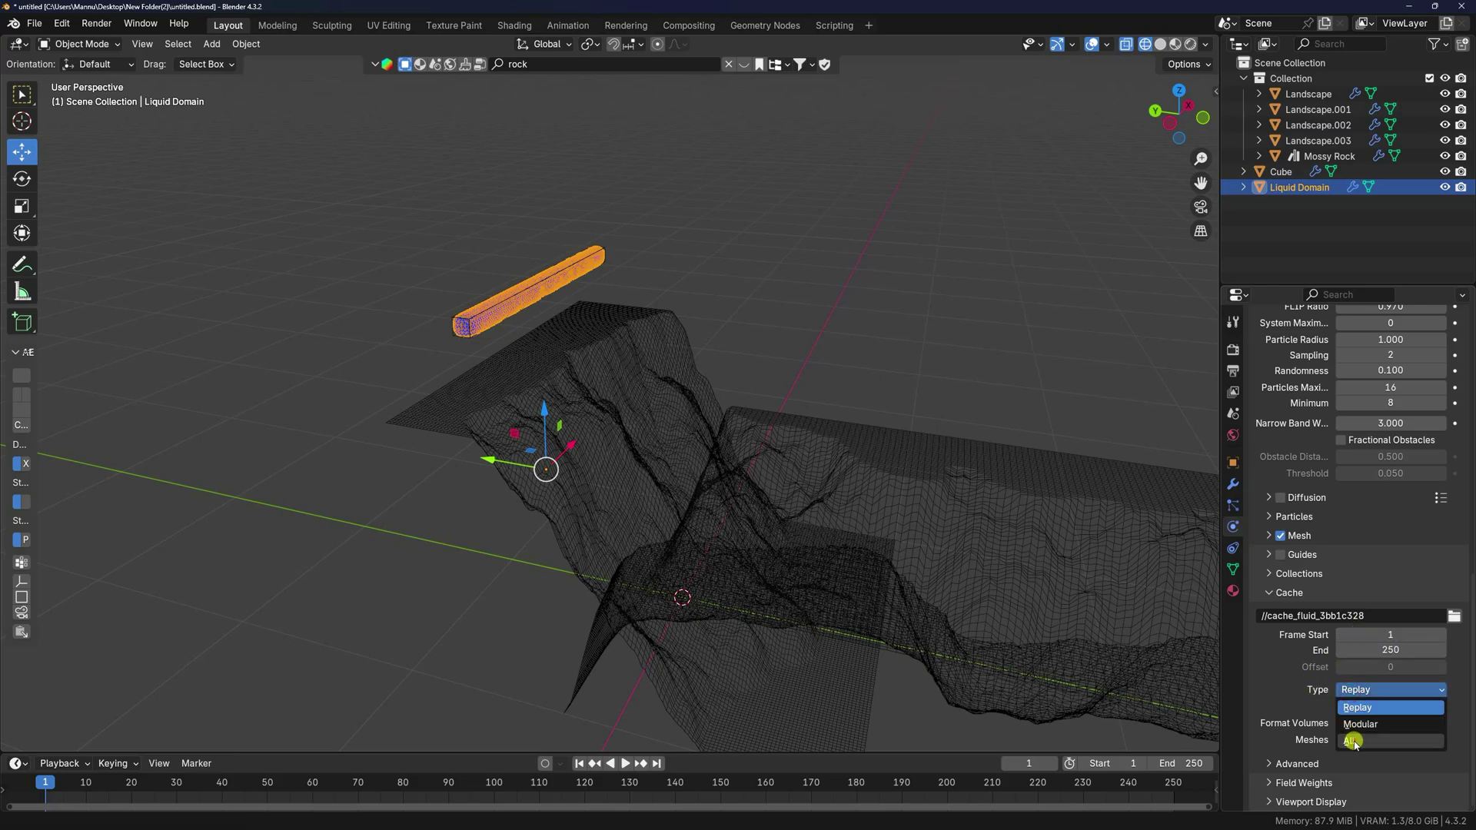
click(1352, 741)
- Display the scene in solid shading and move the Liquid Domain about -2.88 m along Y in the top view
click(1160, 44)
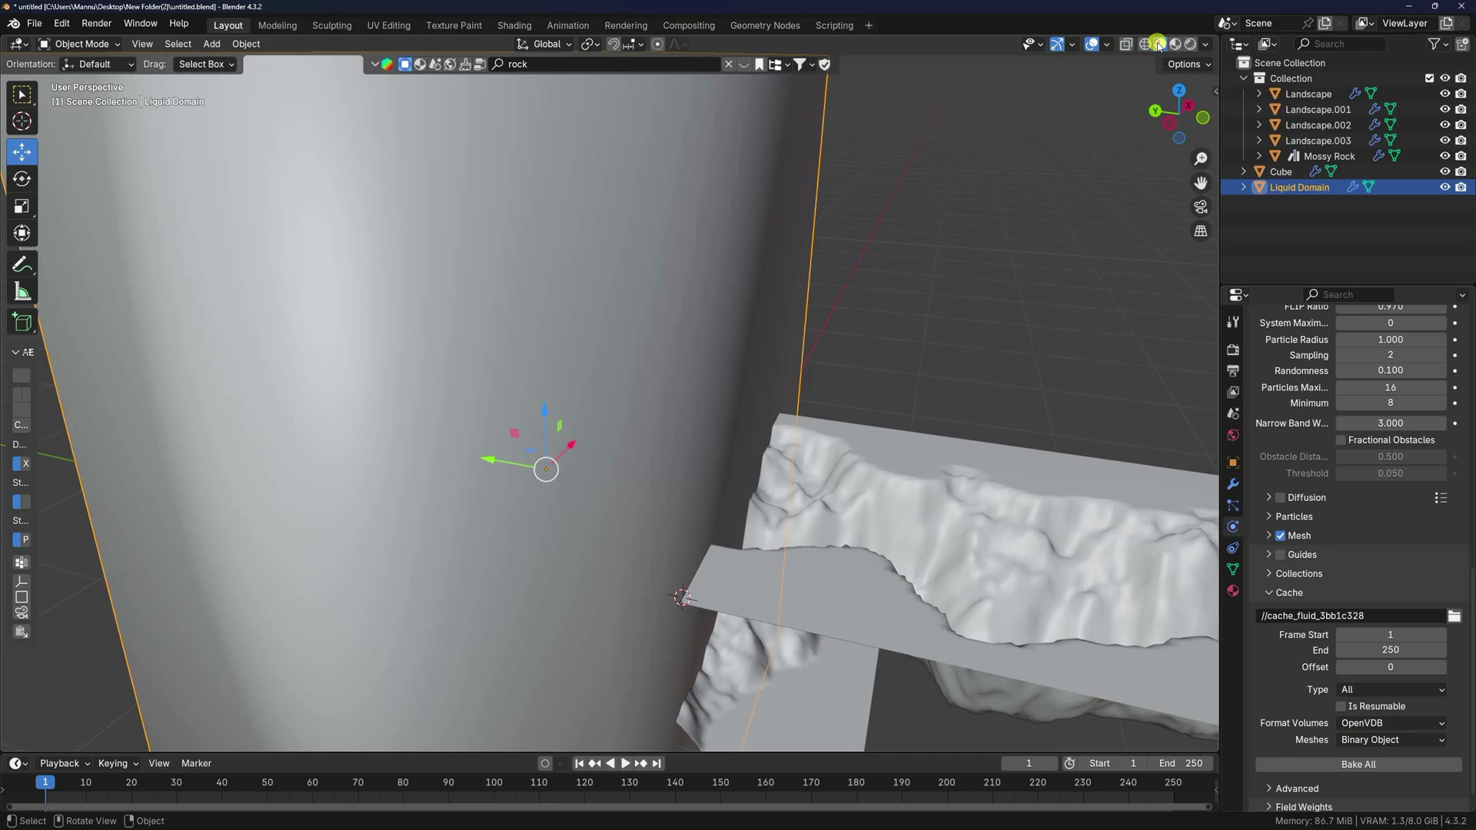
mouse_move(660, 527)
middle_down()
mouse_move(634, 587)
mouse_move(644, 494)
middle_up()
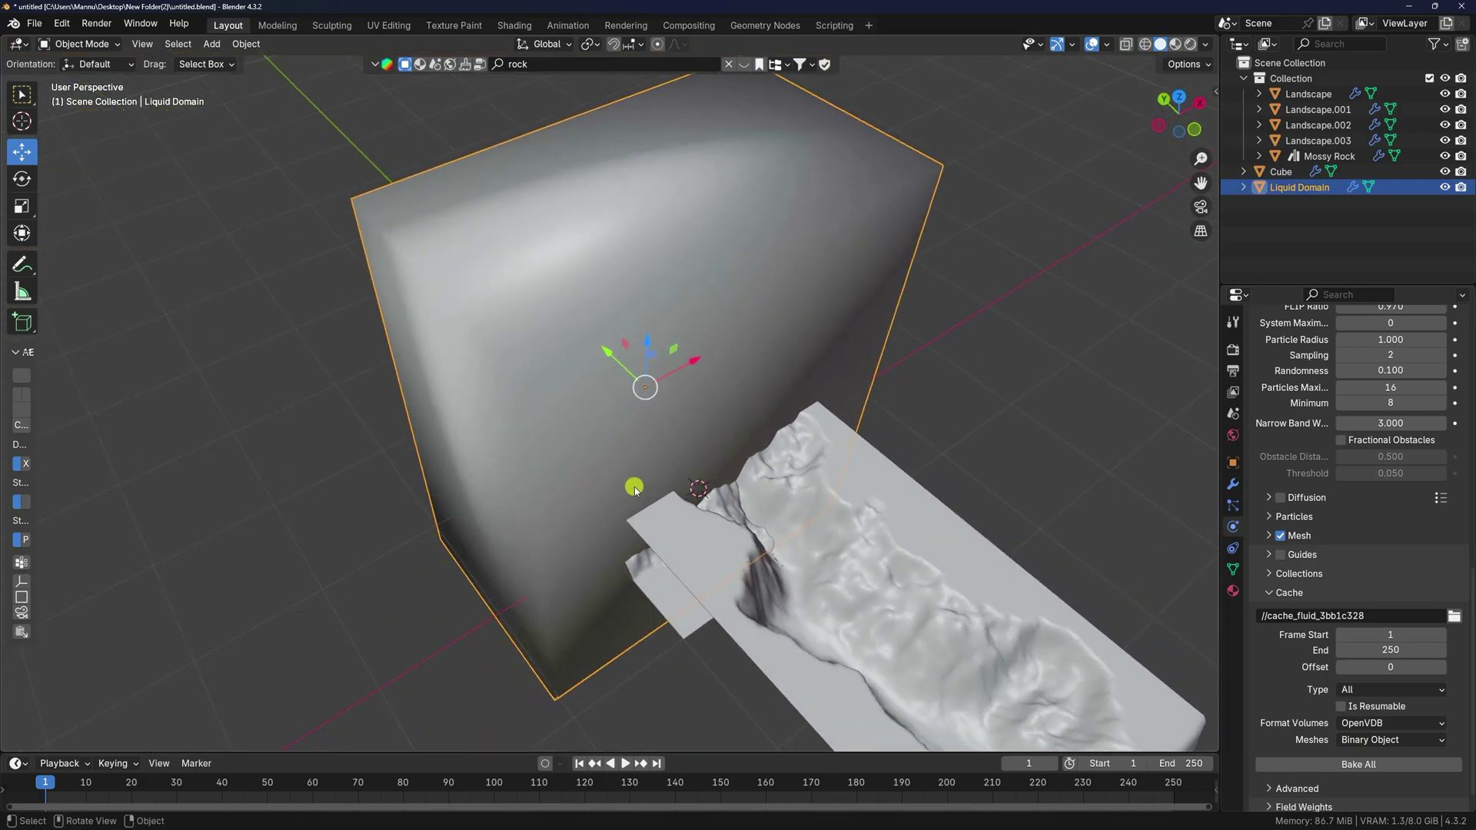
key(KP_7)
scroll(649, 419, down, 4)
scroll(660, 428, up, 2)
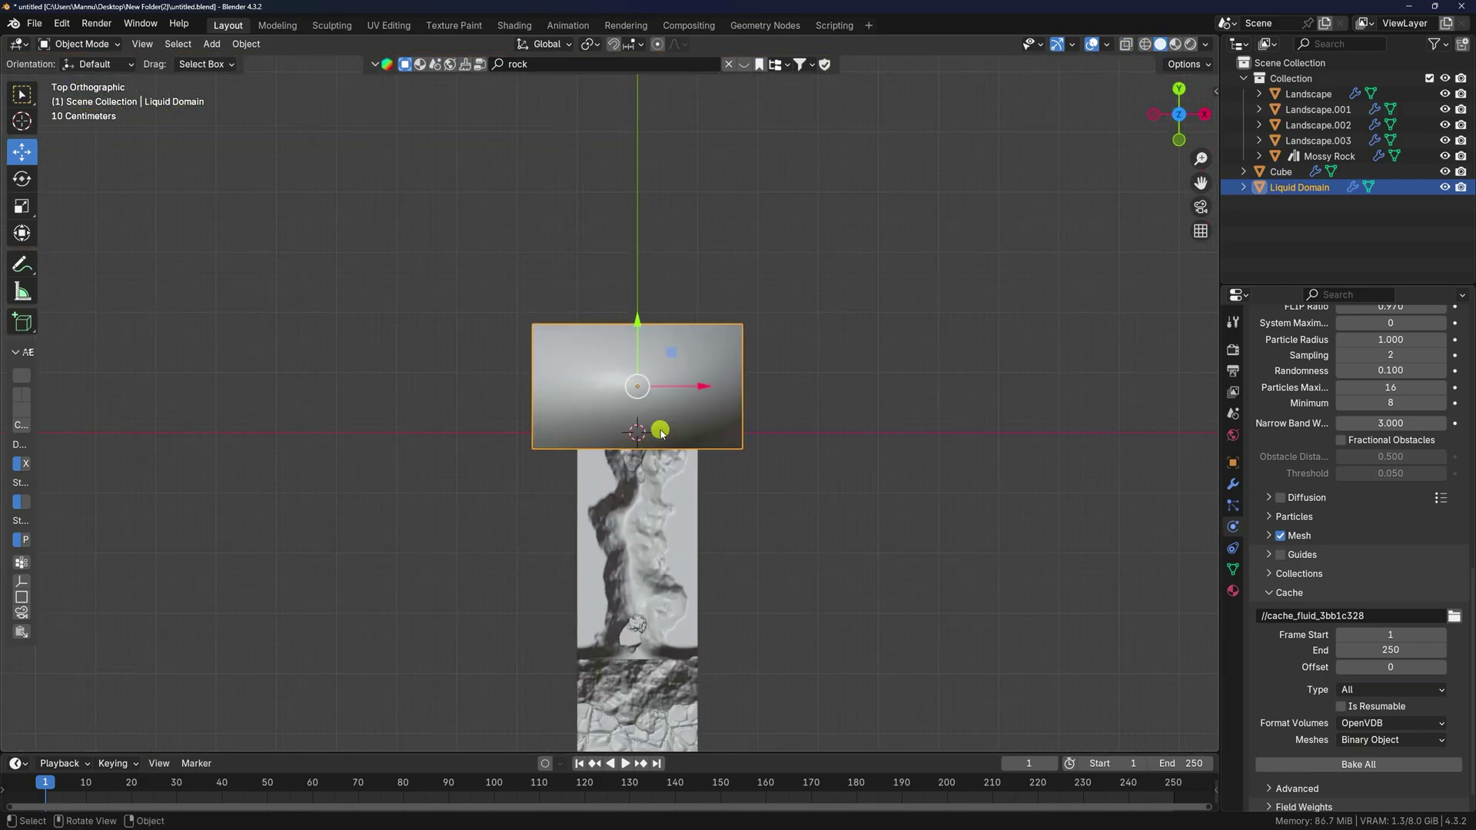
shift+middle_drag(664, 379, 648, 279)
drag(621, 188, 584, 402)
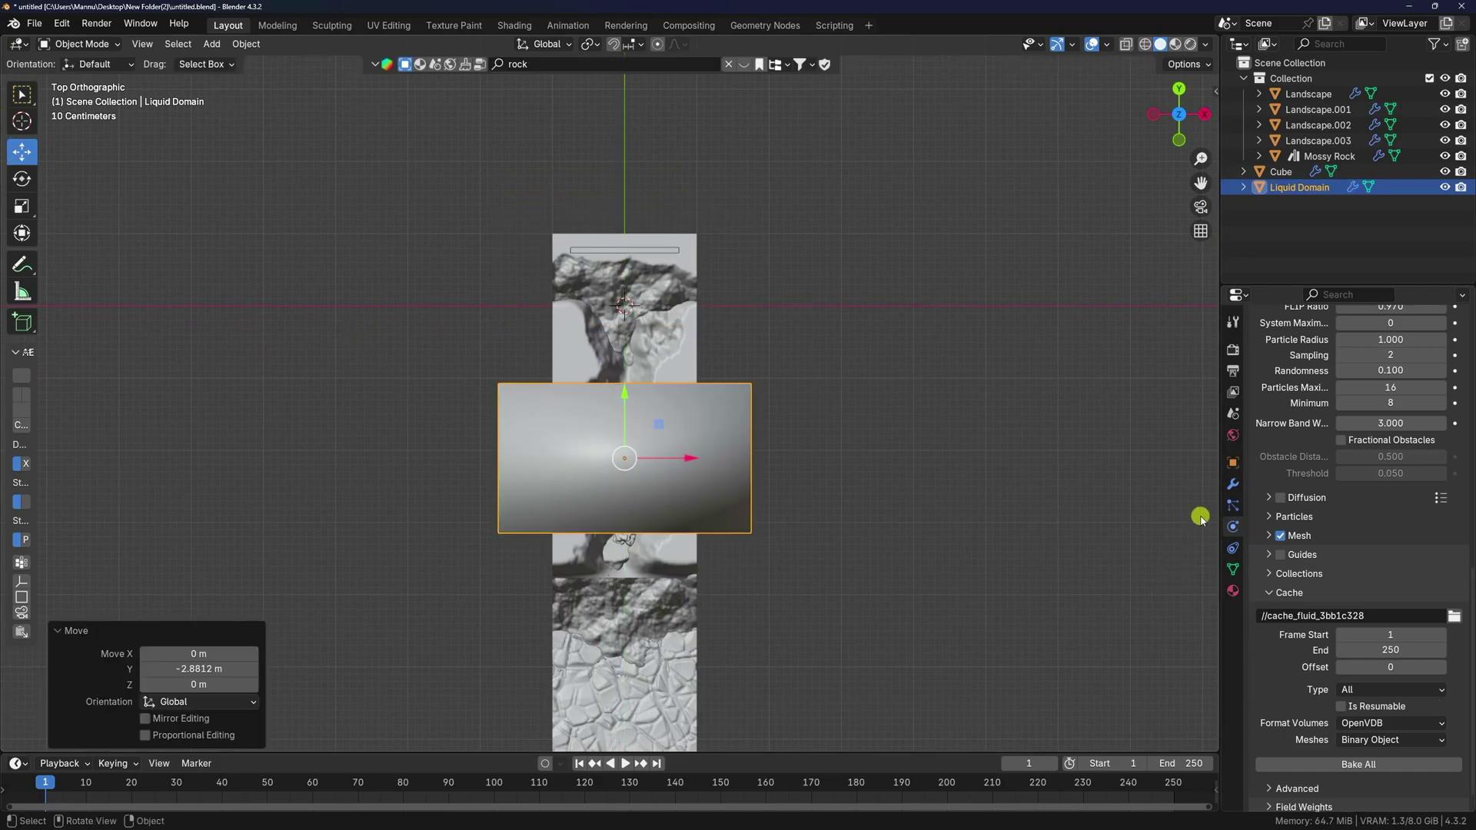
- Set the Liquid Domain's X scale to 1 to match the terrain's width
click(1232, 462)
mouse_move(1386, 515)
mouse_down()
mouse_move(162, 523)
mouse_move(1382, 518)
mouse_up()
click(1382, 518)
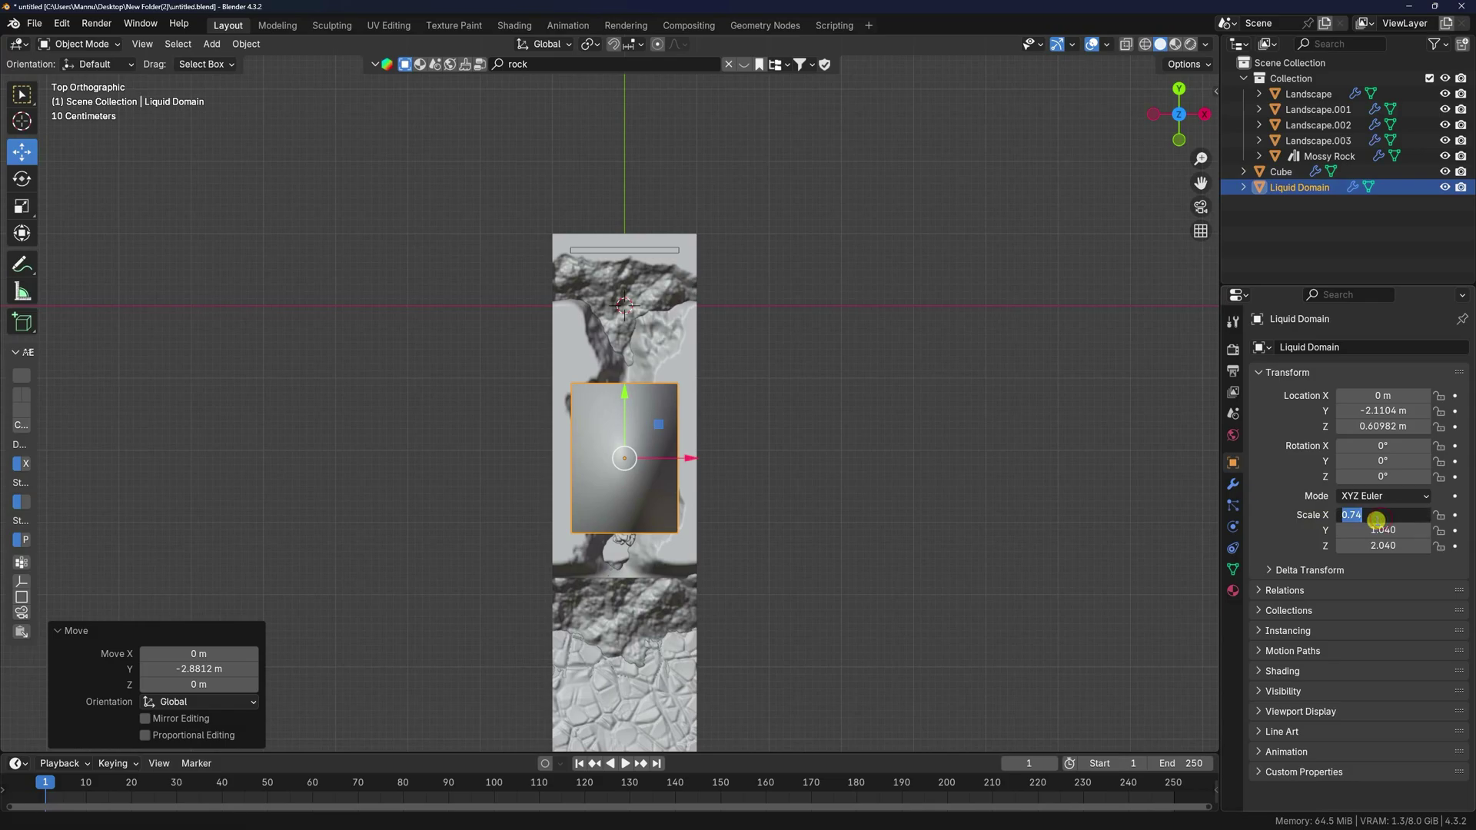
text(1)
key(Return)
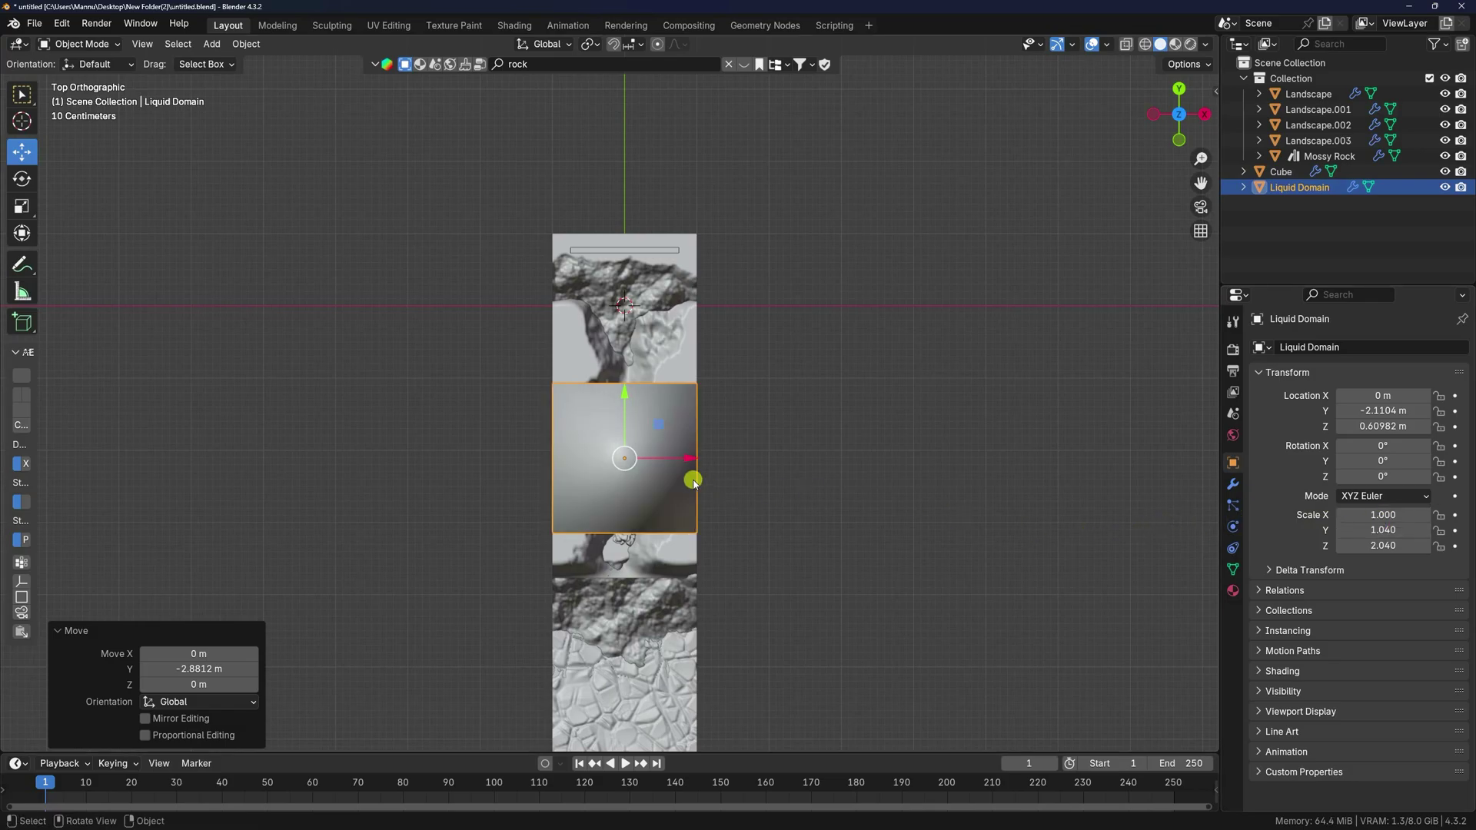
- Try a Y scale of 2 on the Liquid Domain
scroll(693, 480, up, 4)
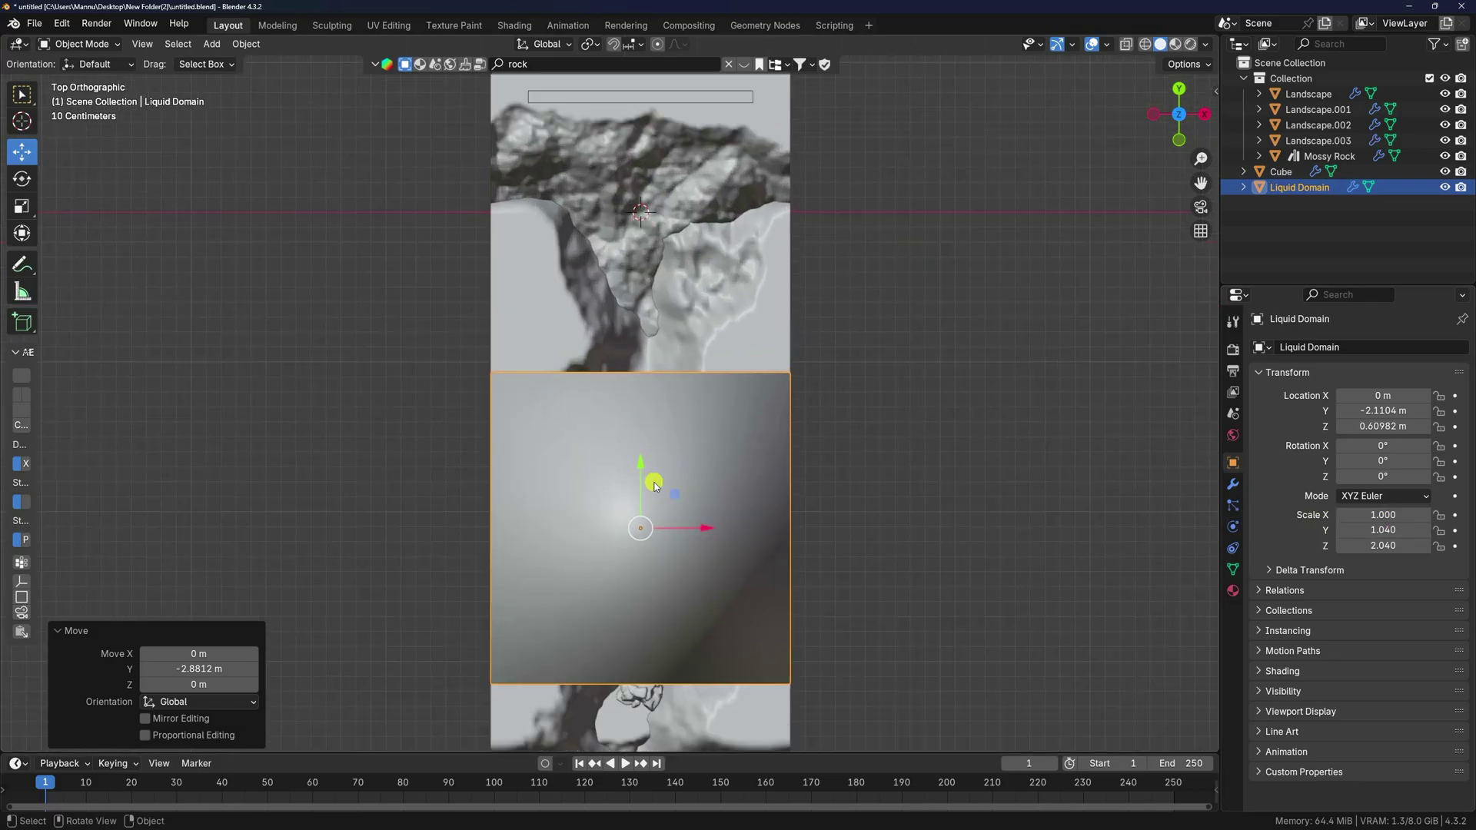
click(1383, 531)
text(2)
key(Return)
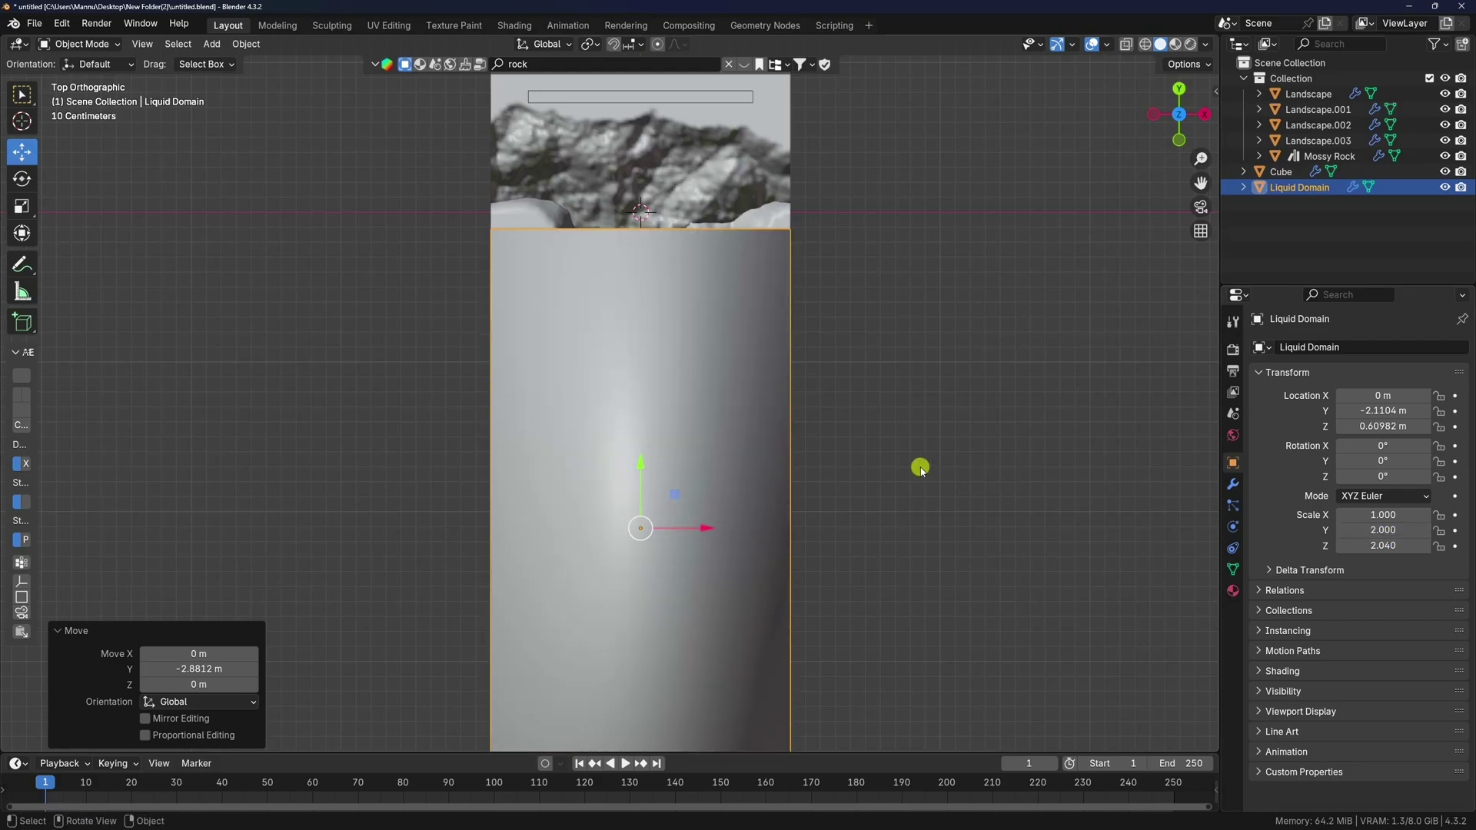
- Set the Liquid Domain's Y scale to 4 and shift it about -0.91 m along Y over the whole terrain
scroll(900, 461, down, 4)
click(1383, 531)
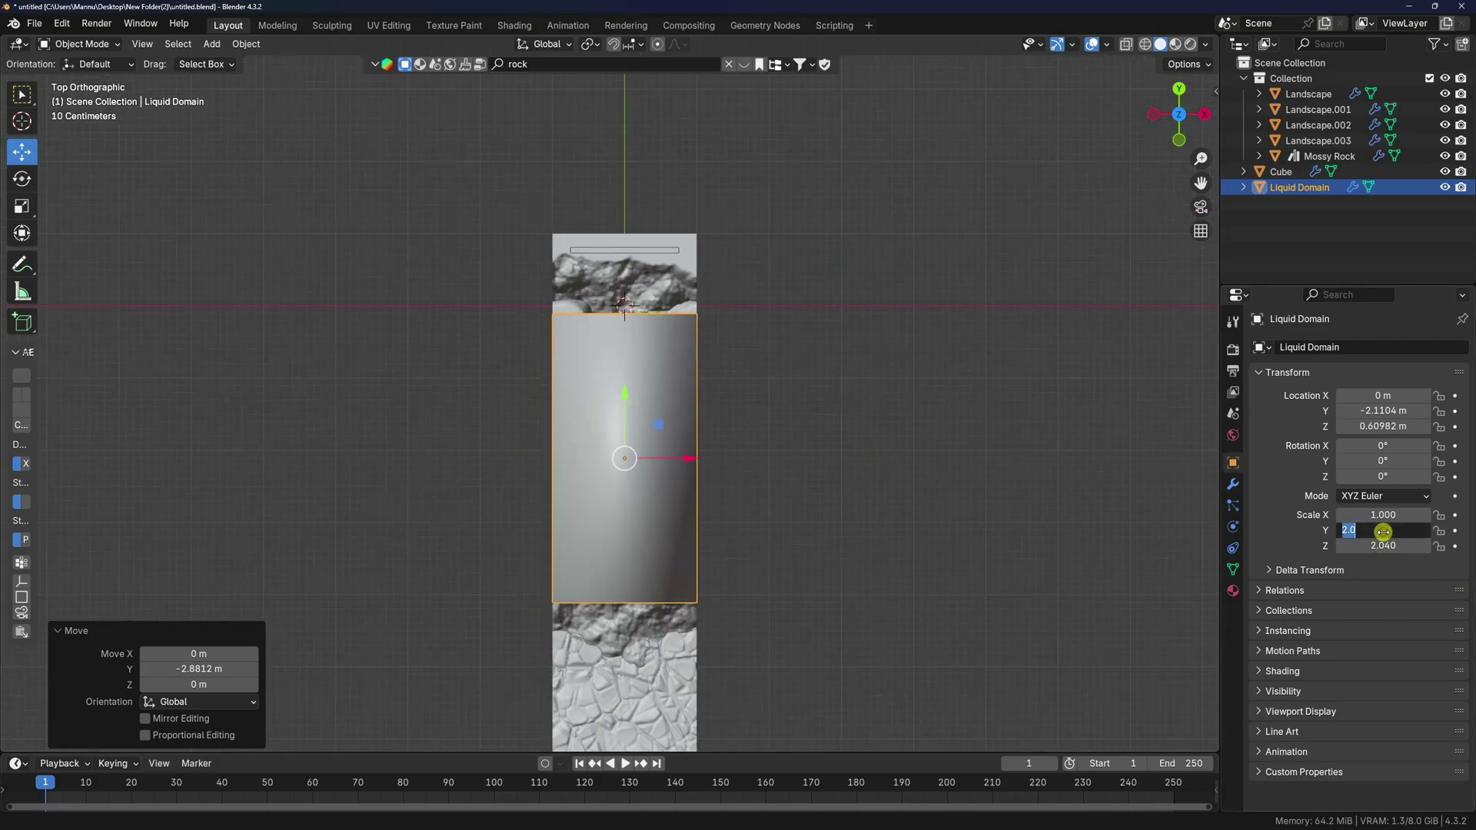
text(4)
key(Return)
scroll(926, 478, down, 3)
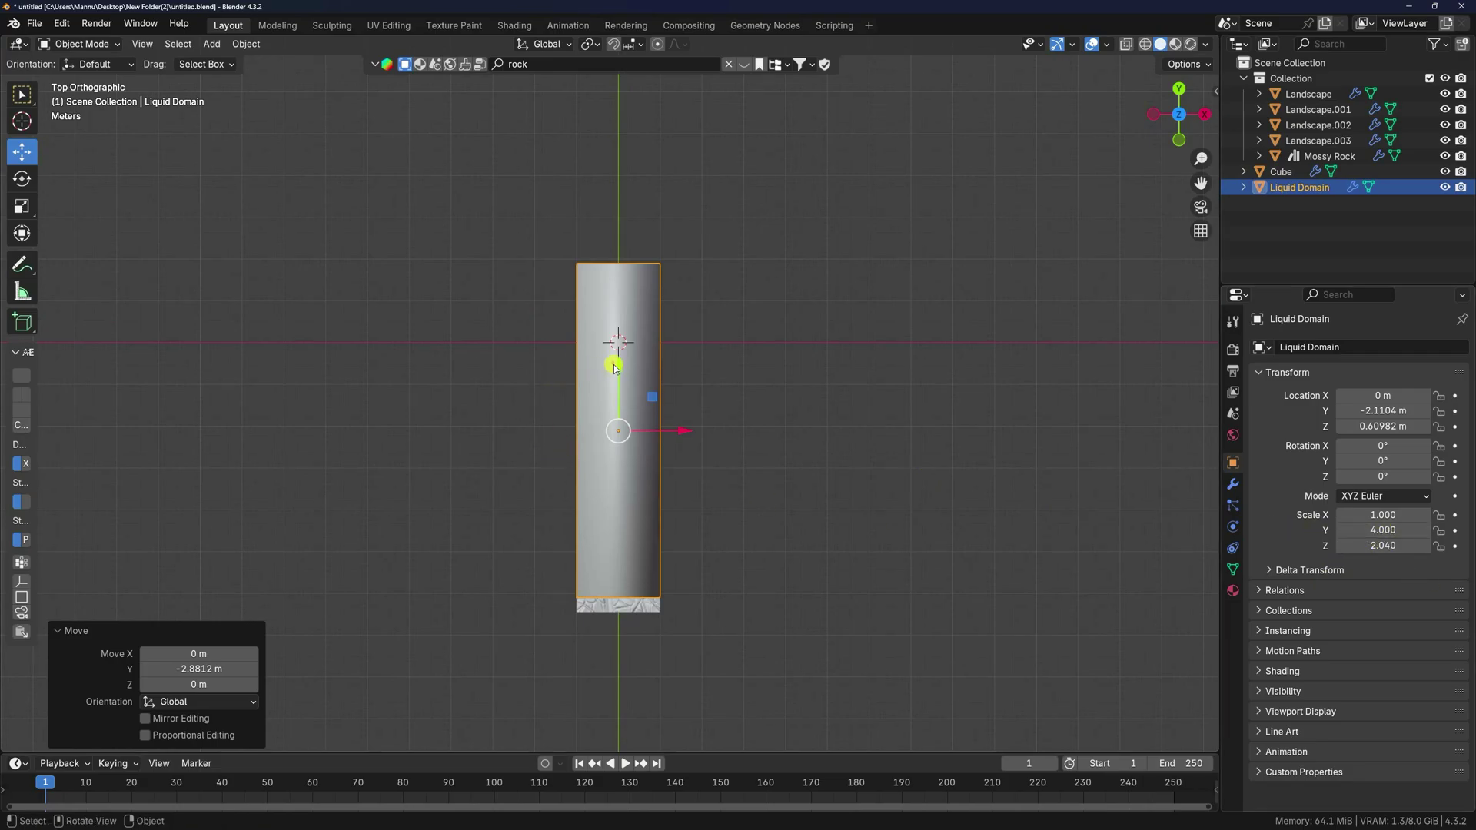
drag(614, 364, 623, 406)
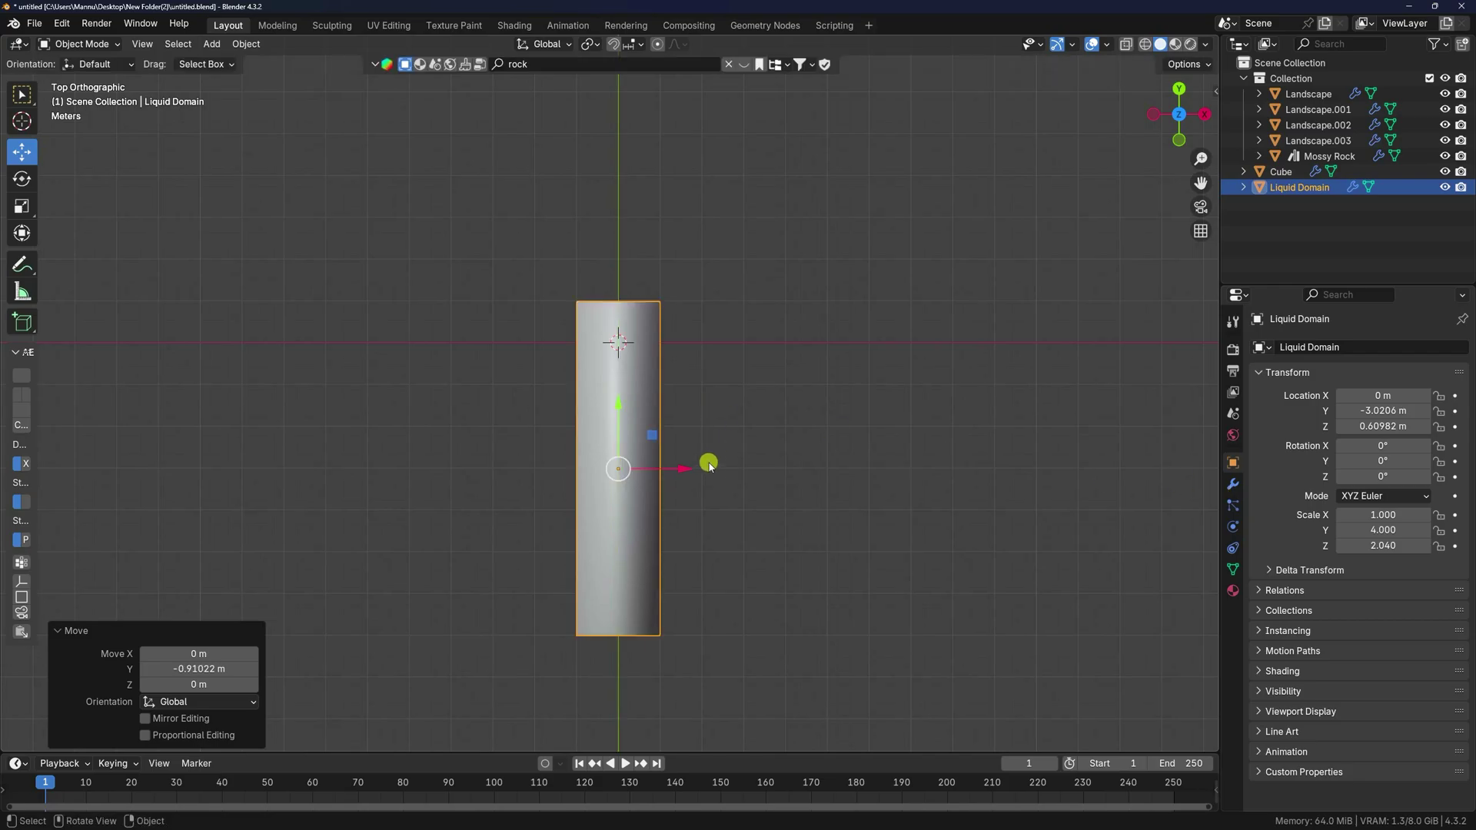
- Examine the Liquid Domain's lower corner and bounds against the terrain in wireframe from the right orthographic view
middle_drag(708, 465, 822, 377)
click(1146, 44)
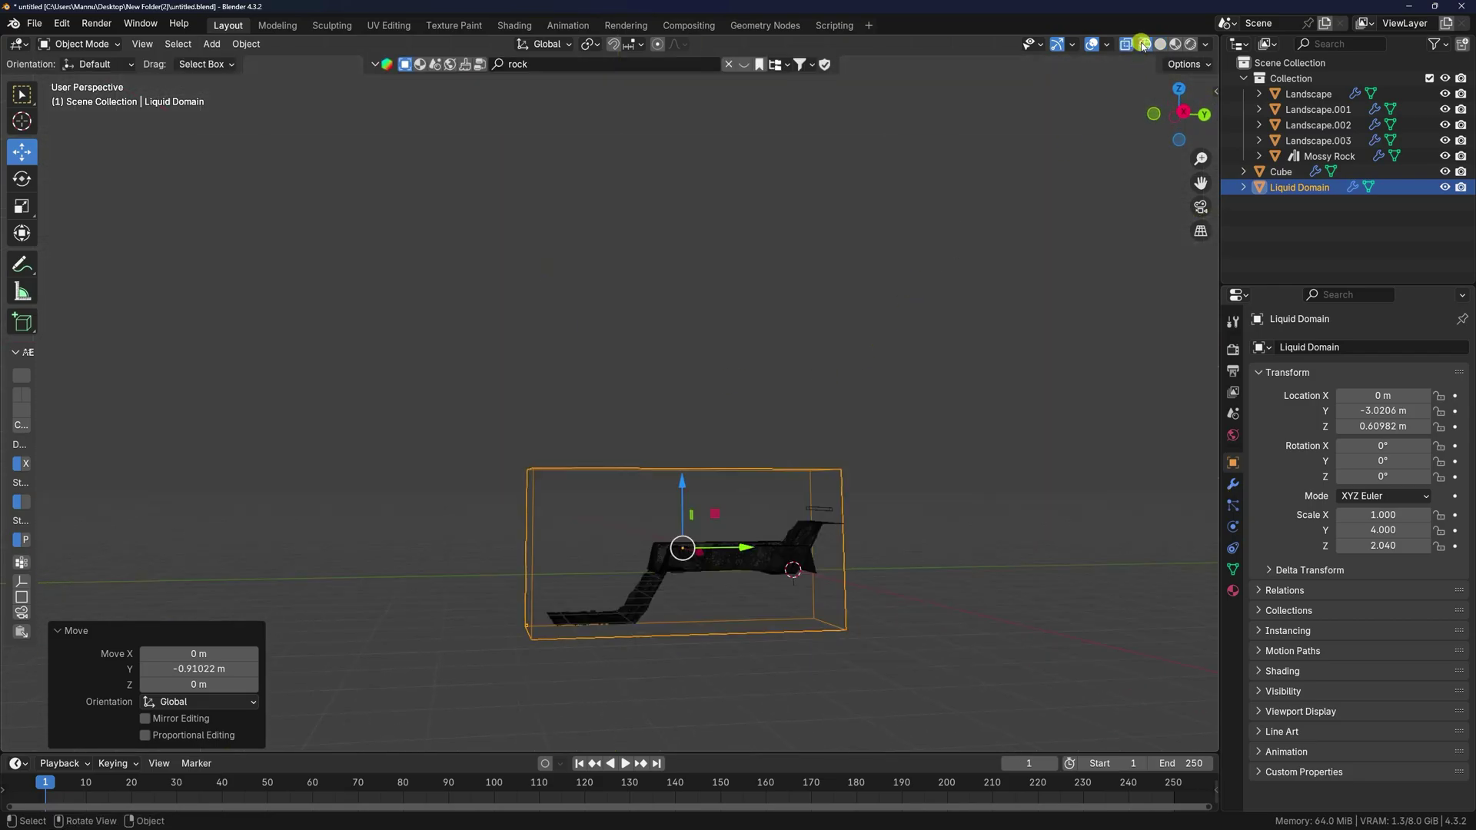
key(KP_1)
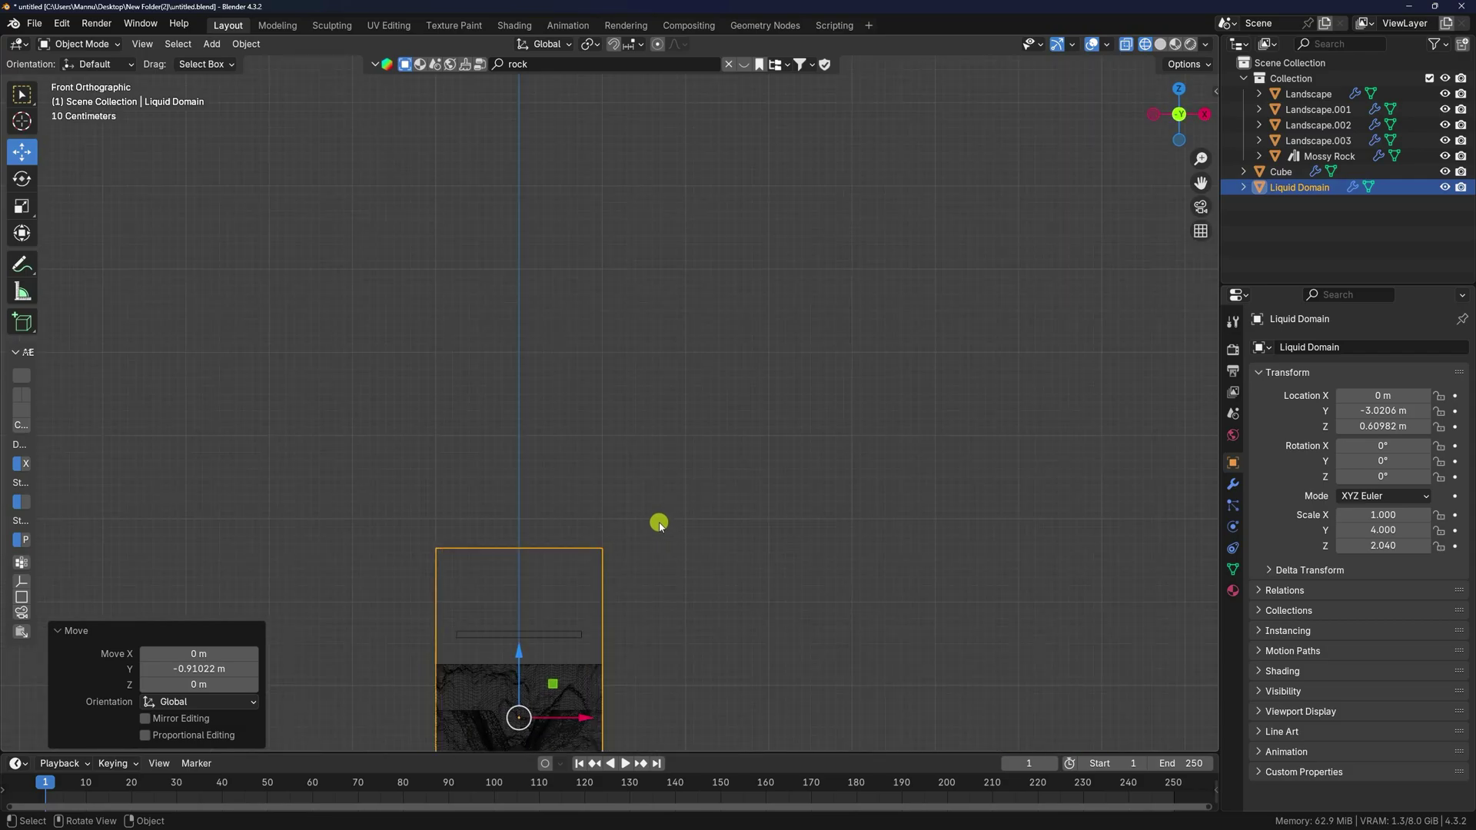
key(KP_3)
shift+middle_drag(752, 521, 602, 308)
scroll(600, 419, up, 4)
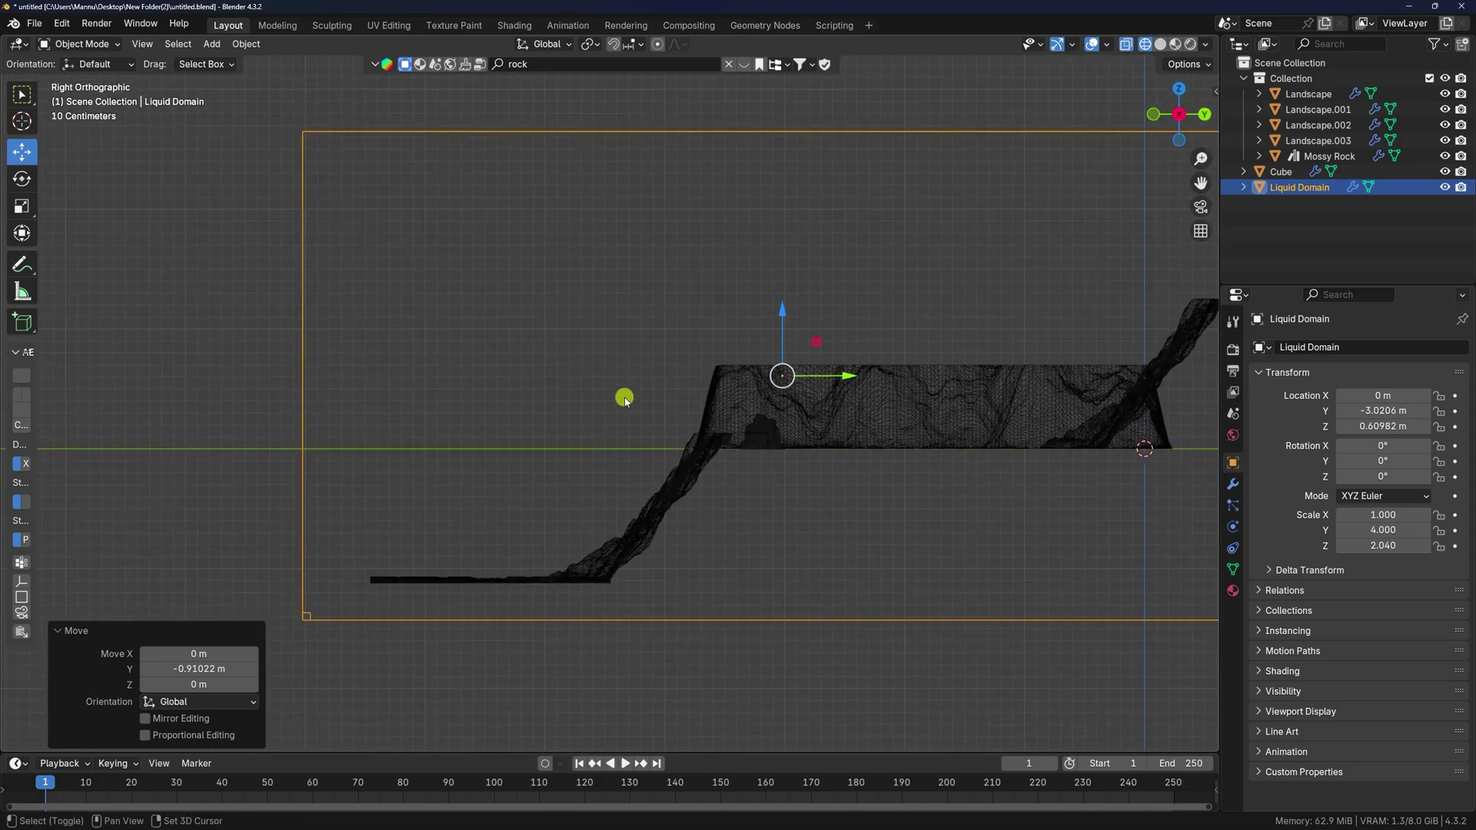
scroll(628, 430, up, 5)
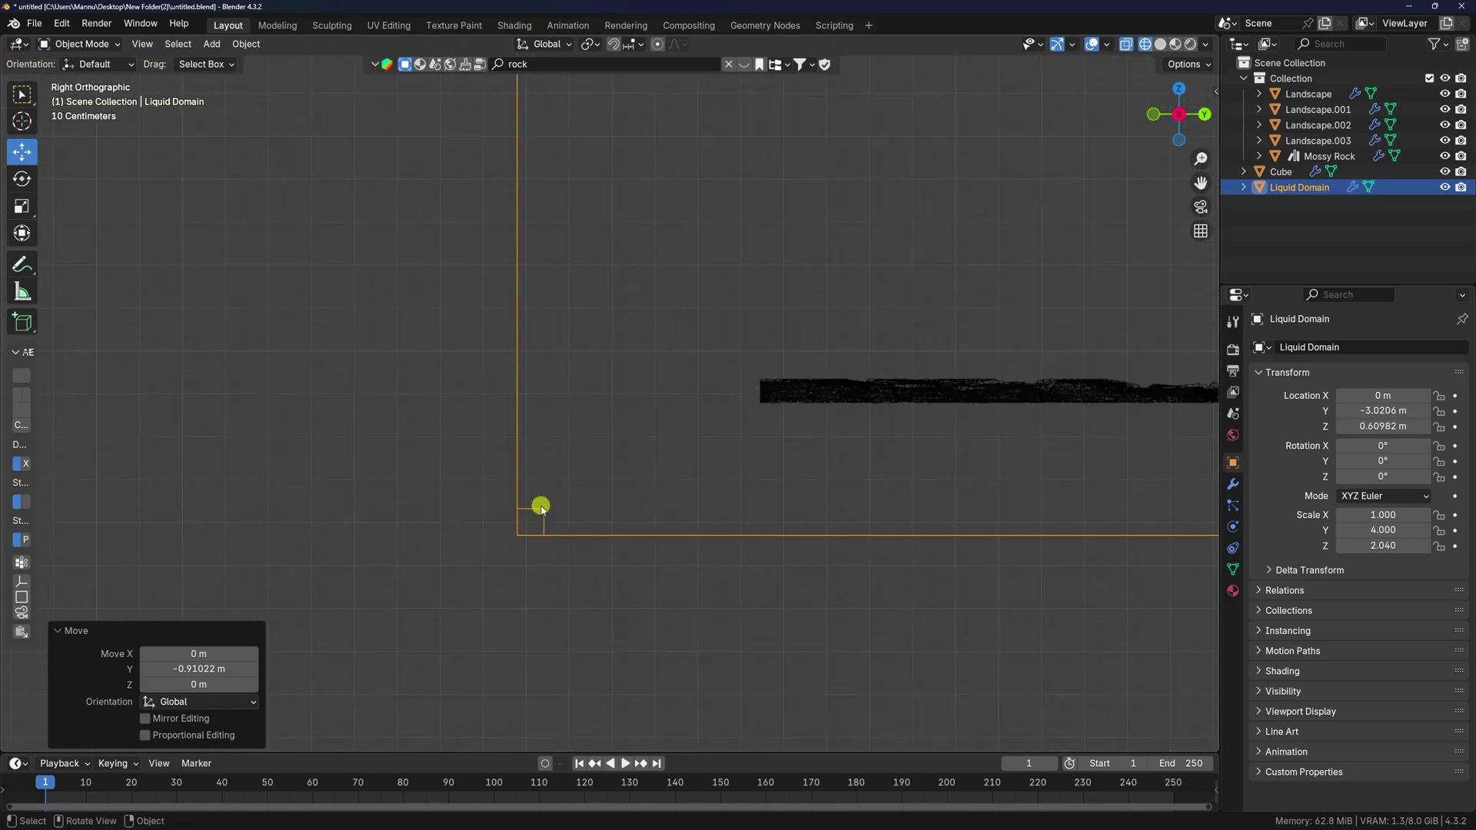
shift+middle_drag(550, 498, 562, 475)
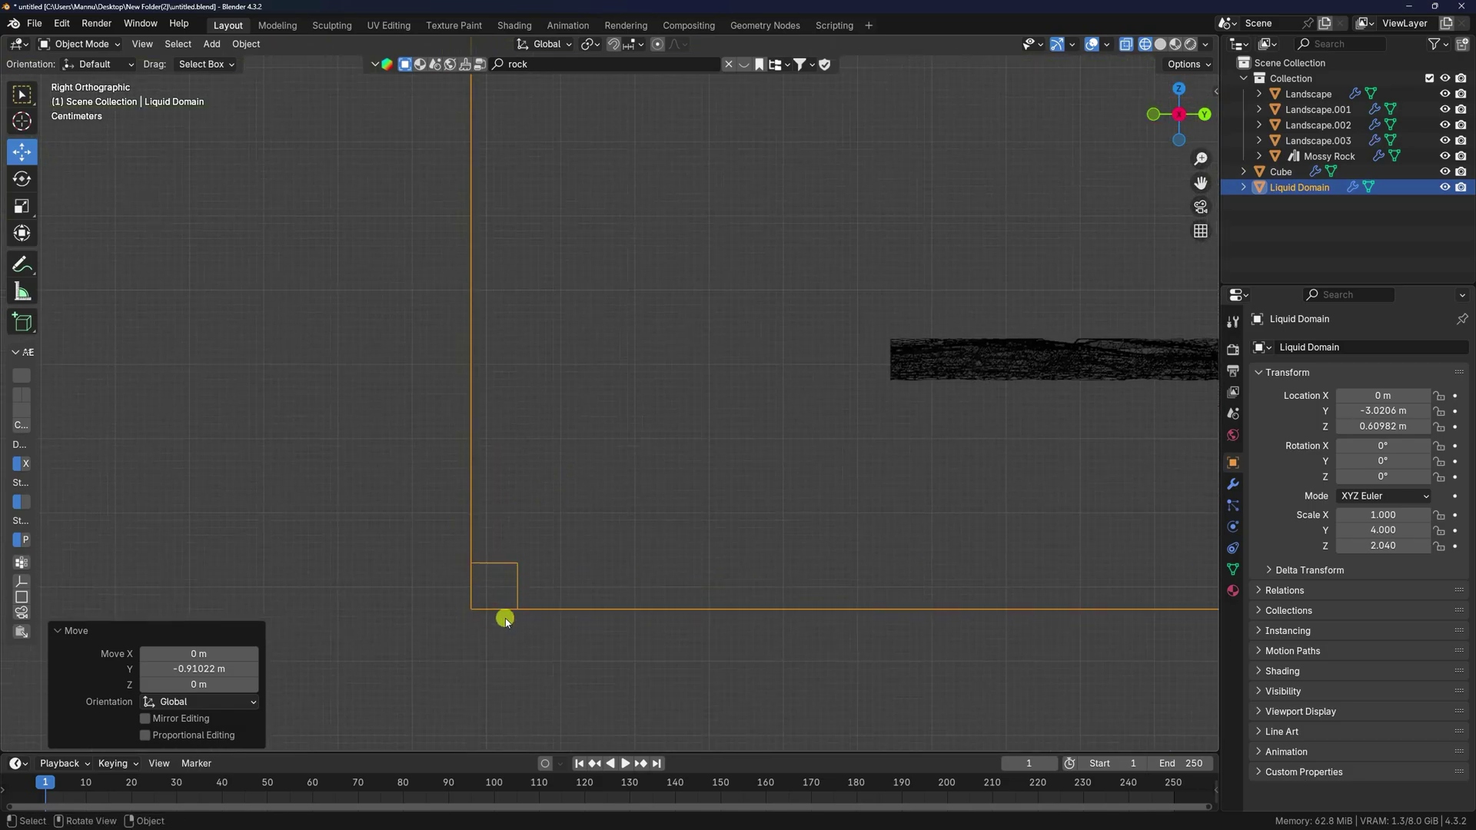
key(KP_Decimal)
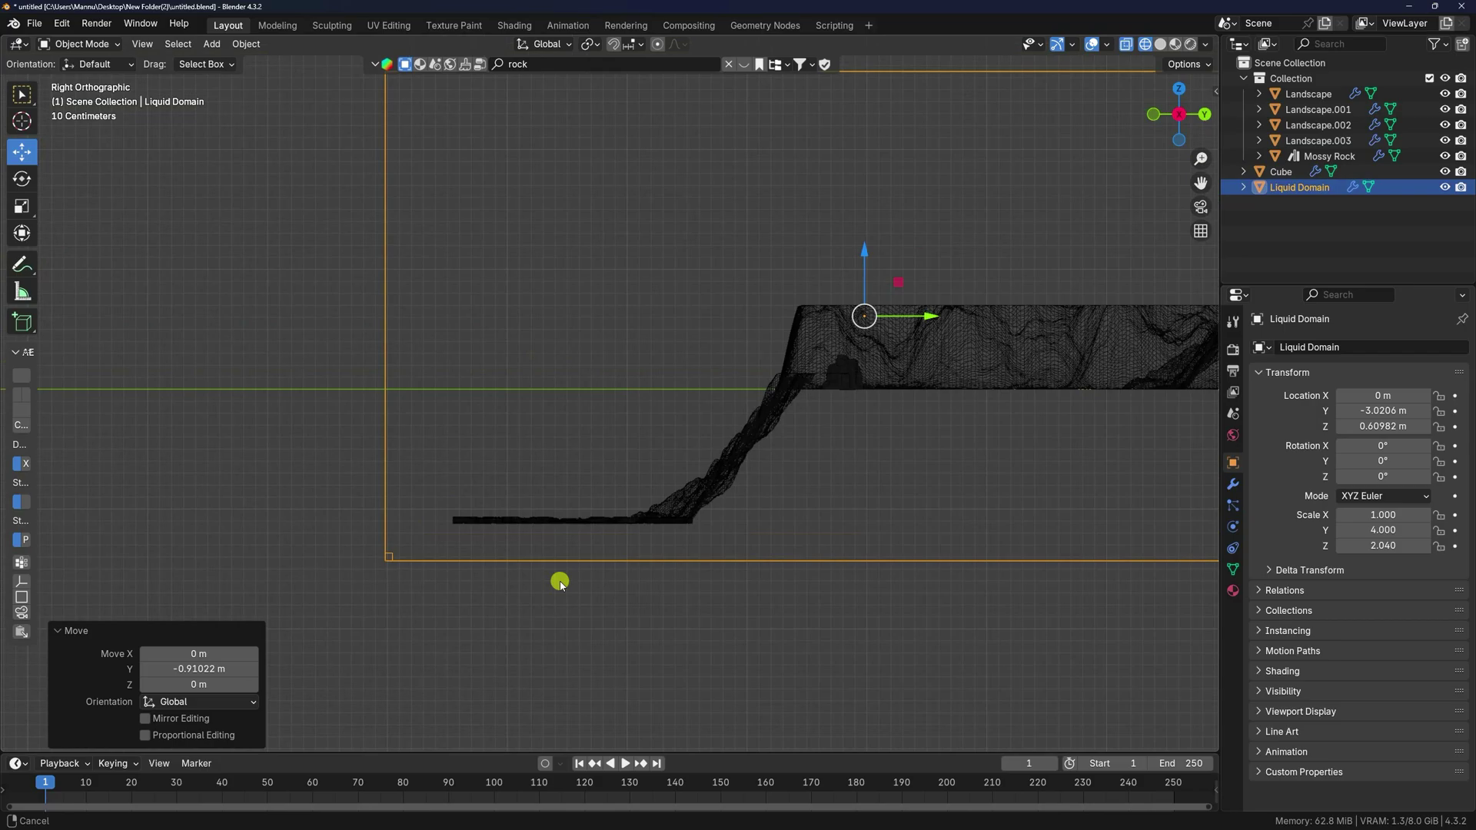
- Raise the Liquid Domain about 0.27 m along Z and shift it about -0.07 m along Y to fit the terrain closely
drag(840, 280, 846, 238)
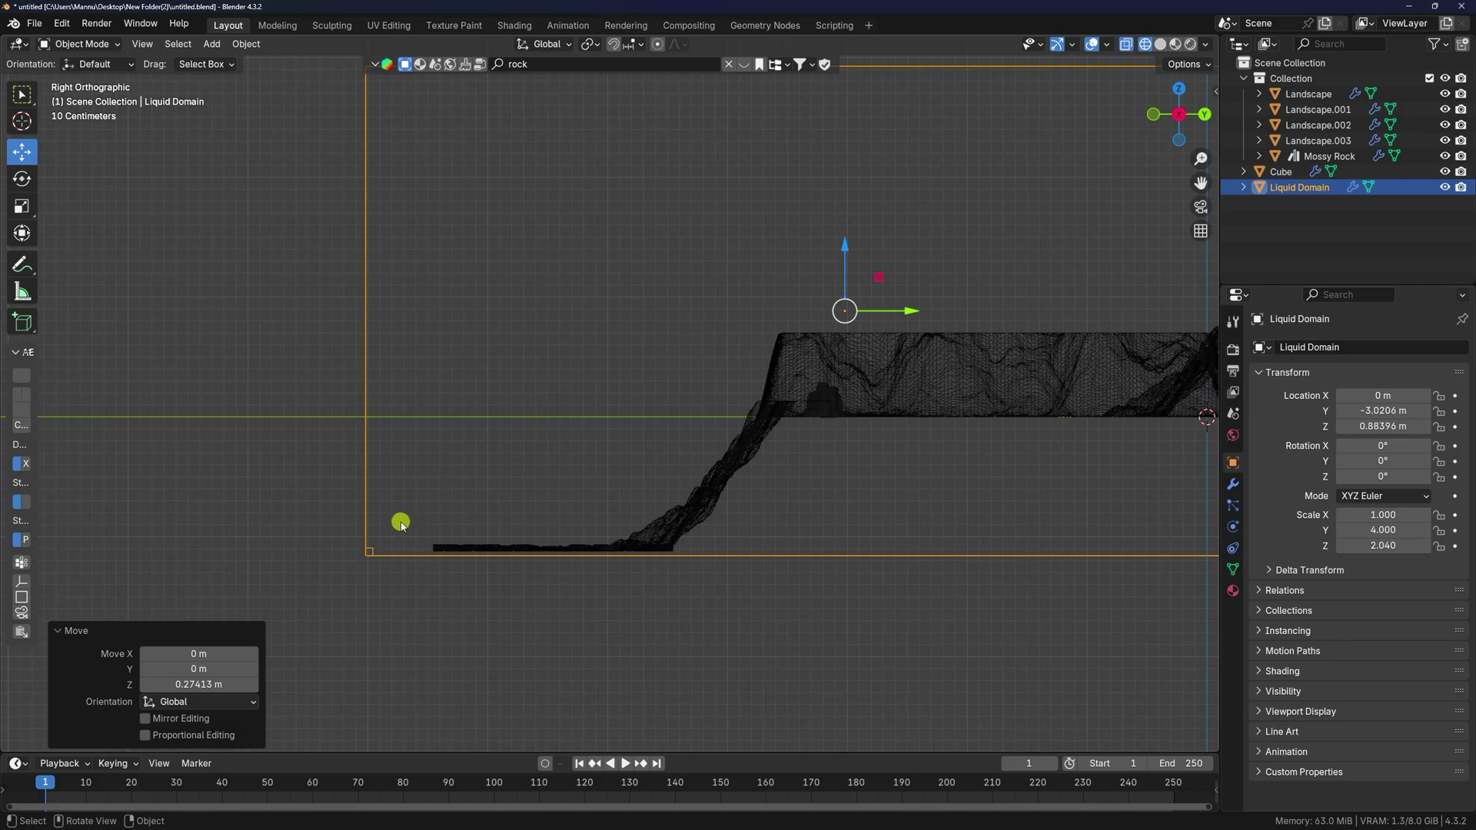
shift+middle_drag(884, 400, 651, 478)
drag(643, 401, 630, 395)
middle_drag(629, 395, 876, 481)
mouse_move(517, 387)
middle_down()
mouse_move(499, 402)
mouse_move(526, 386)
middle_up()
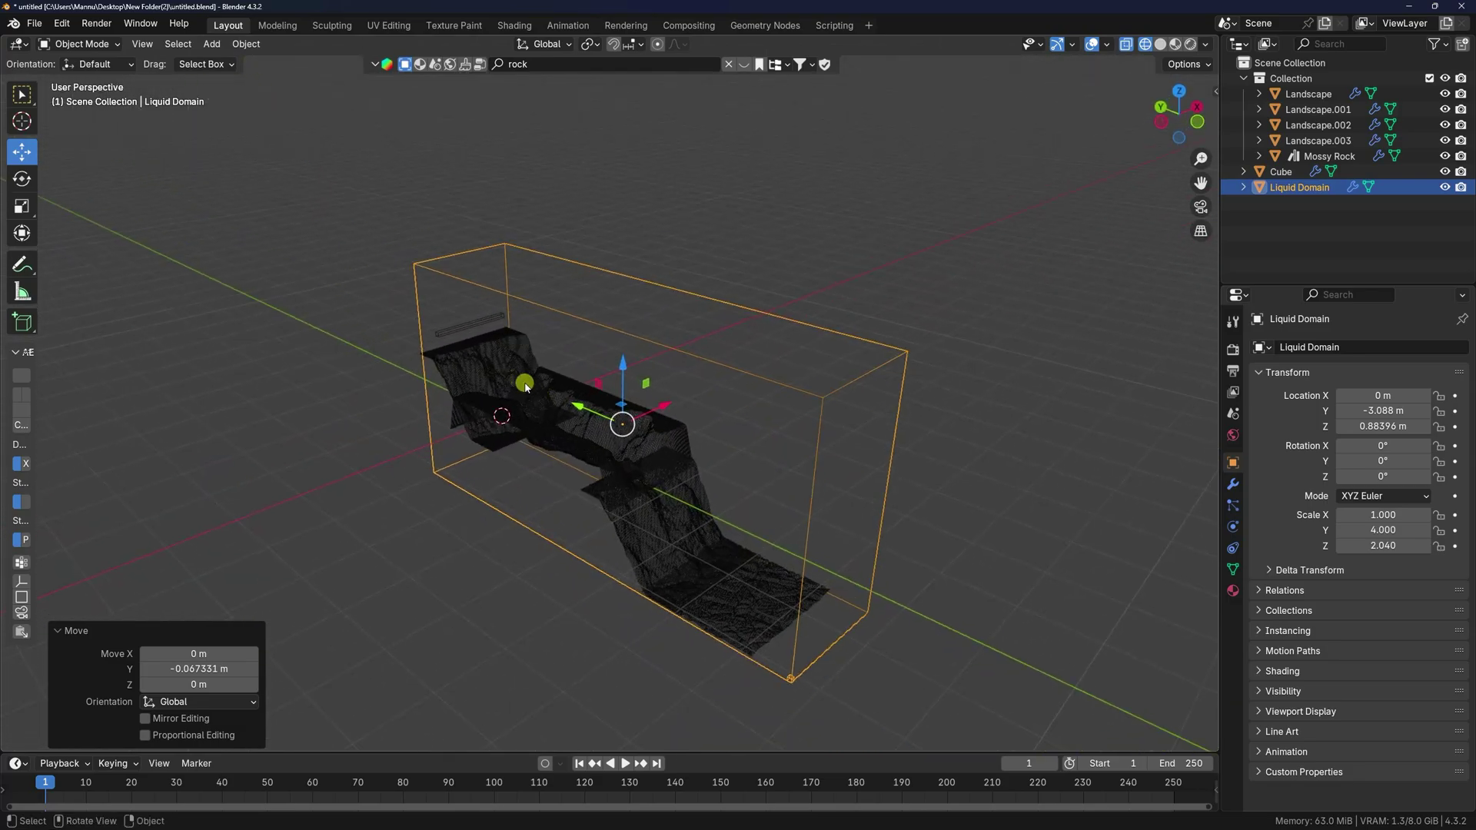
- Add a plane mesh and scale it up uniformly to about 14.9 as a large ground
click(212, 44)
mouse_move(235, 61)
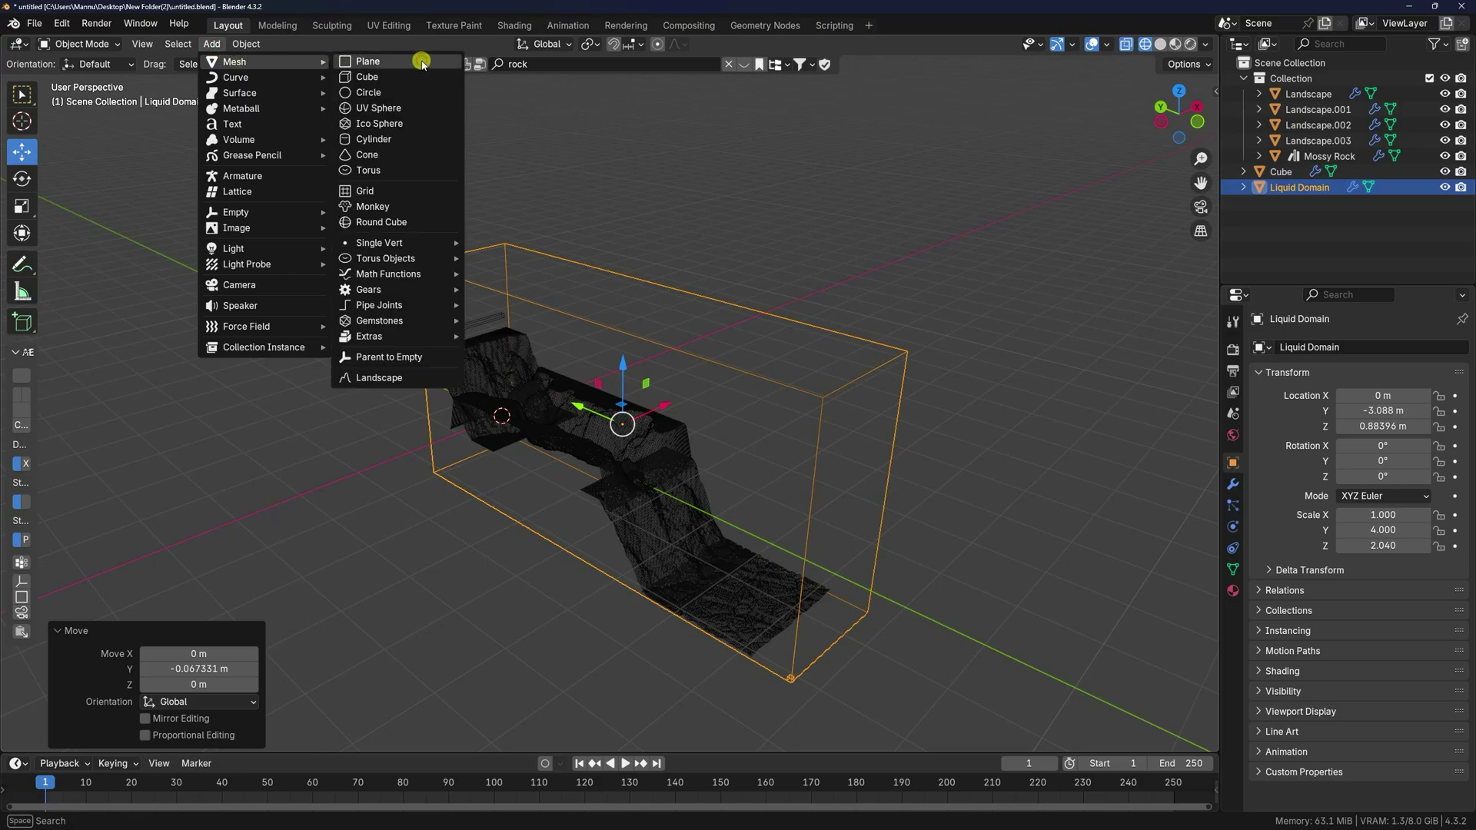
click(422, 61)
scroll(570, 316, down, 3)
key(s)
click(845, 303)
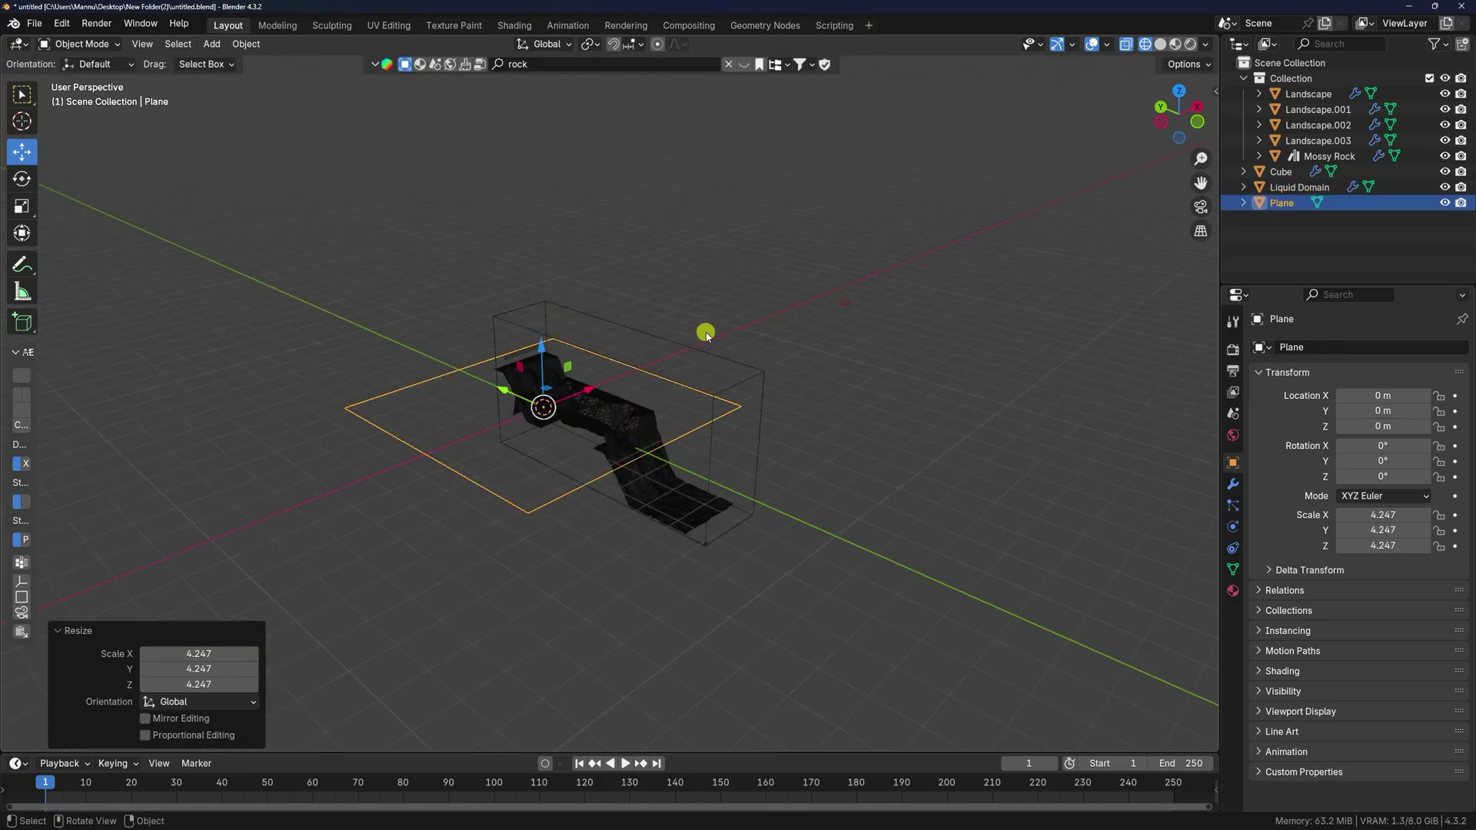
key(s)
click(858, 299)
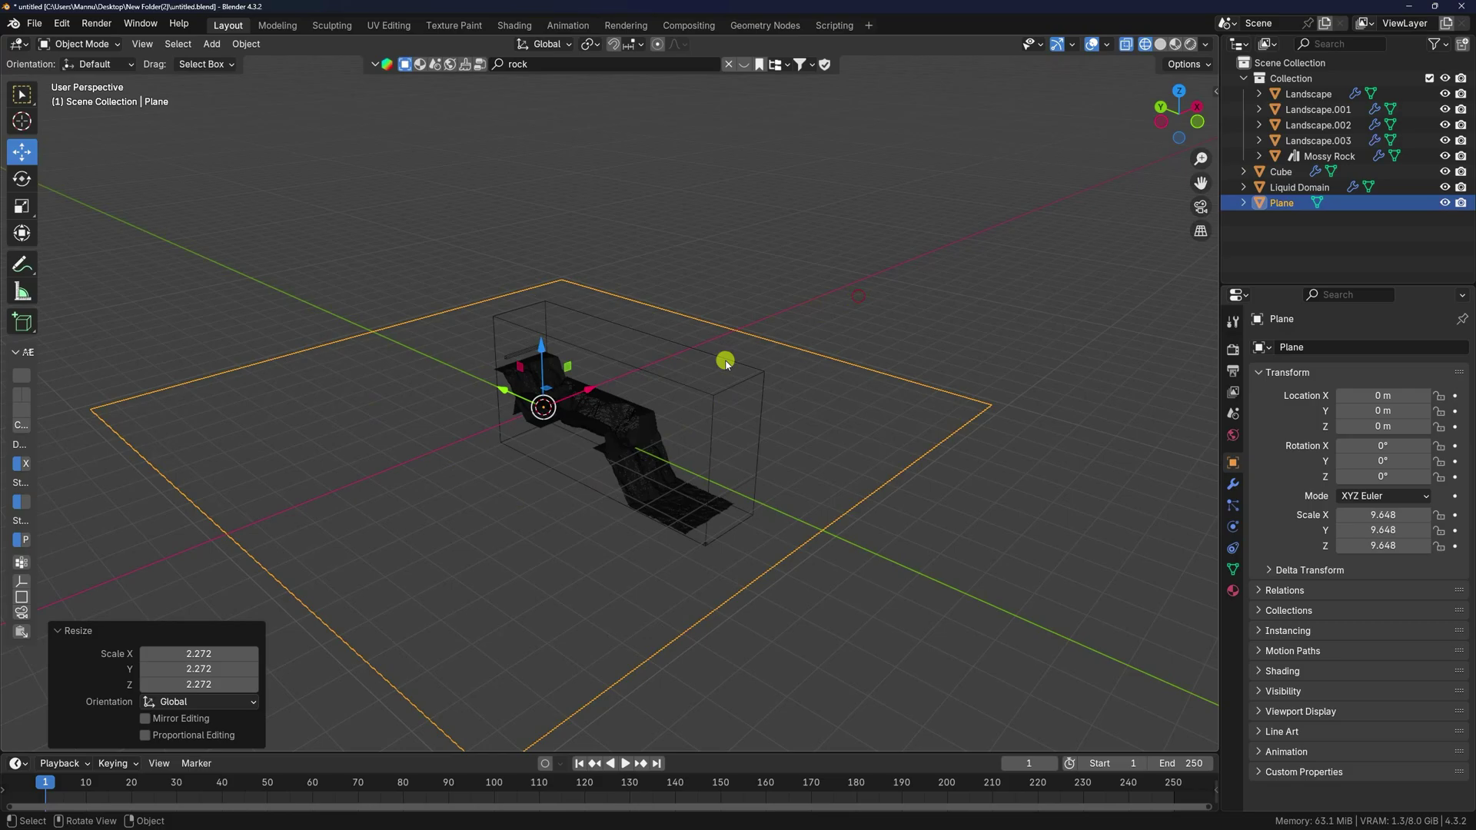
key(s)
click(821, 343)
- Lower the ground plane about 1.41 m along Z so it sits beneath the terrain
middle_drag(814, 346, 575, 344)
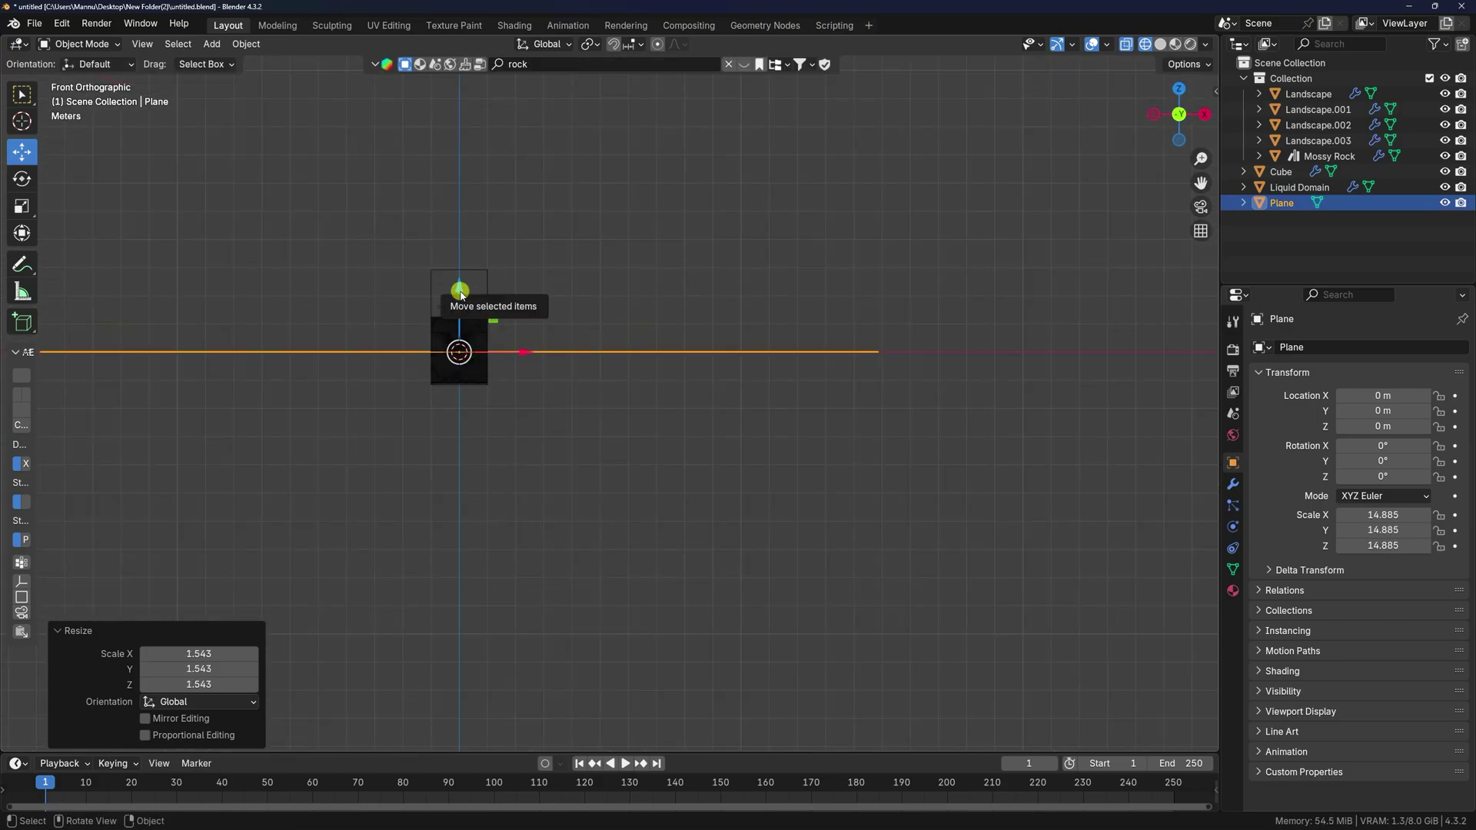
drag(462, 296, 454, 338)
middle_drag(454, 338, 538, 276)
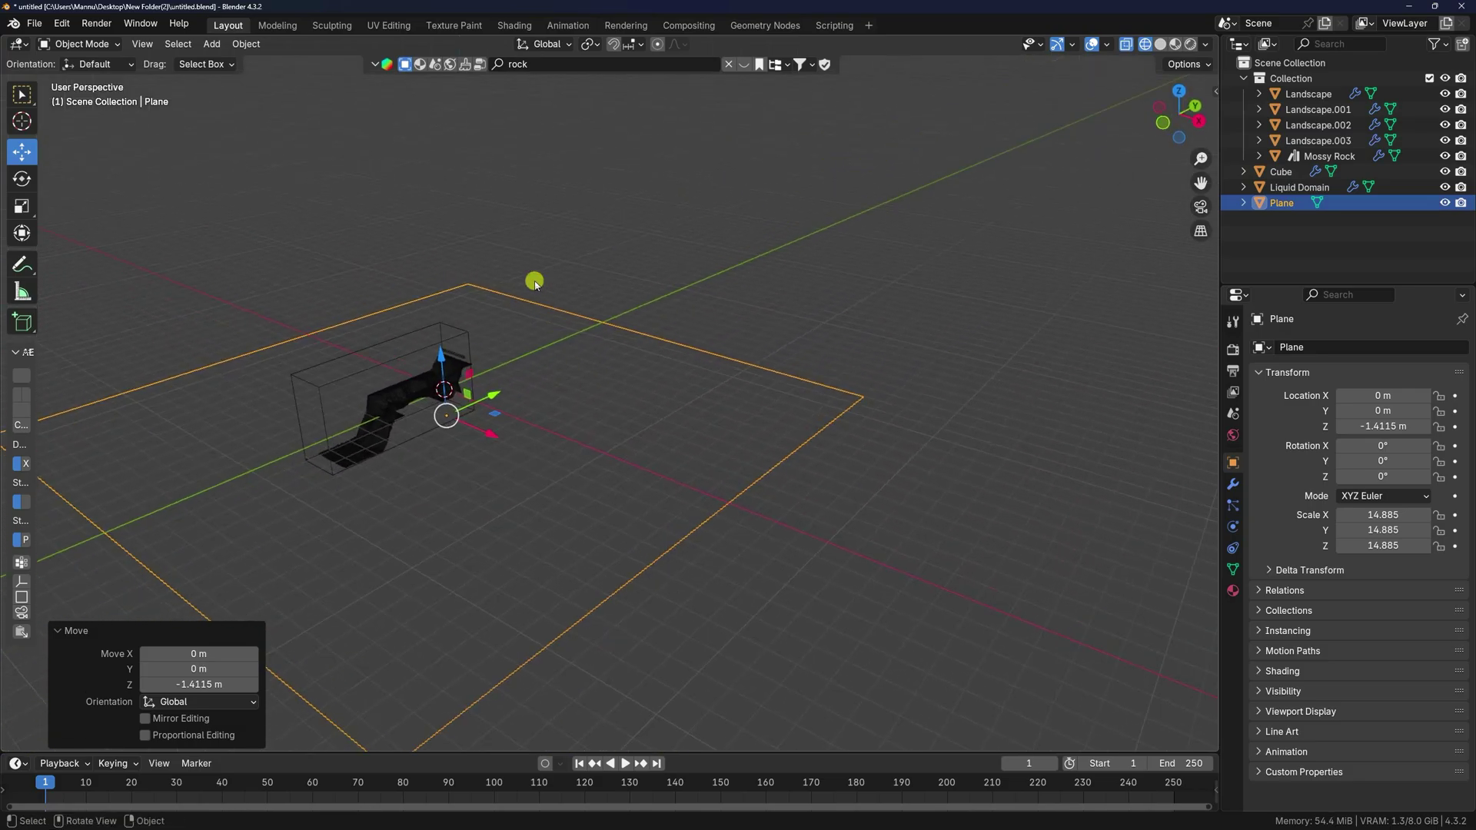
- Extrude the ground plane's far edge about 16.17 m straight up along Z to form a backdrop wall
click(81, 44)
click(82, 80)
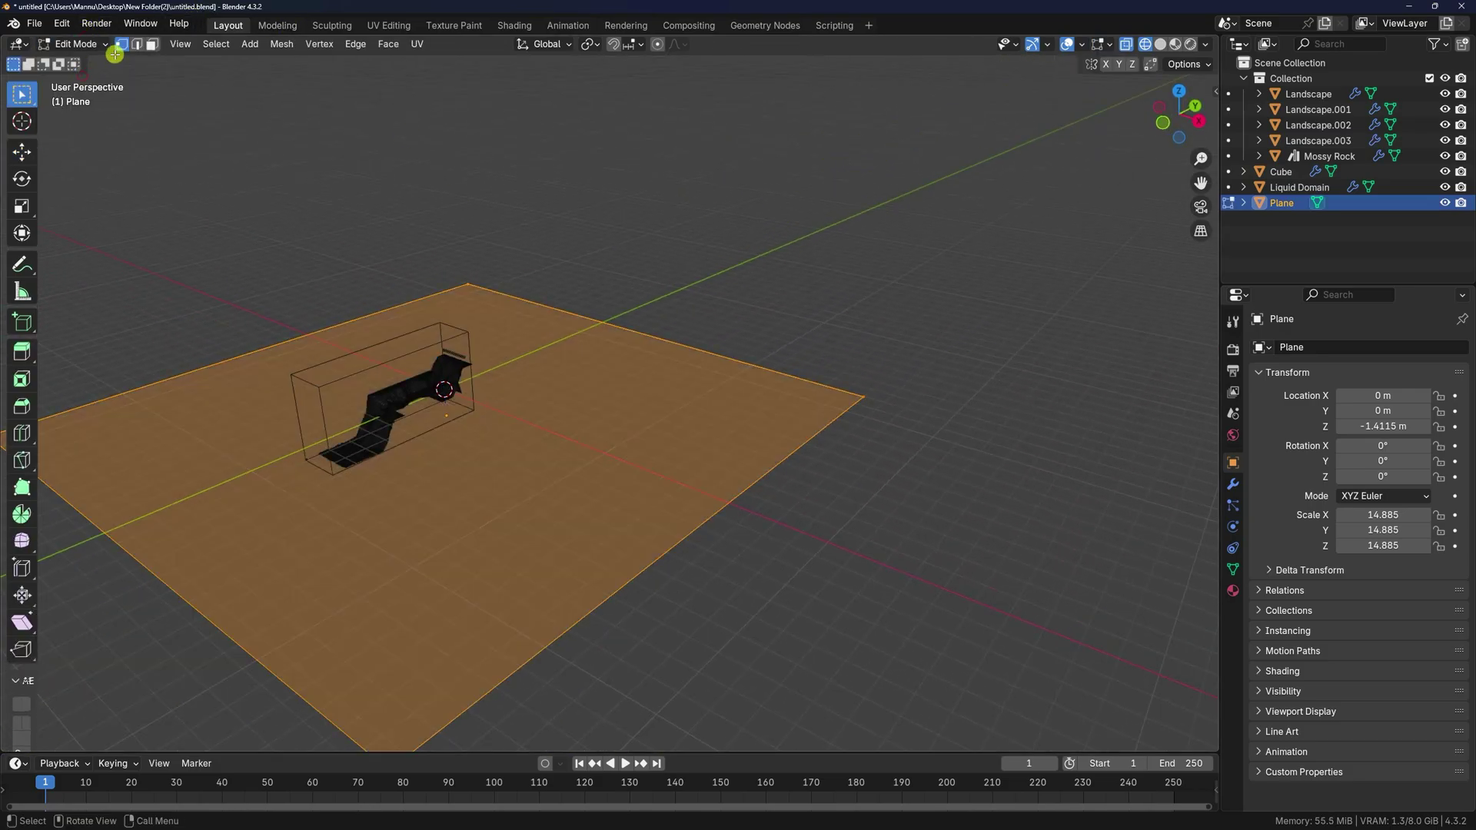
click(591, 310)
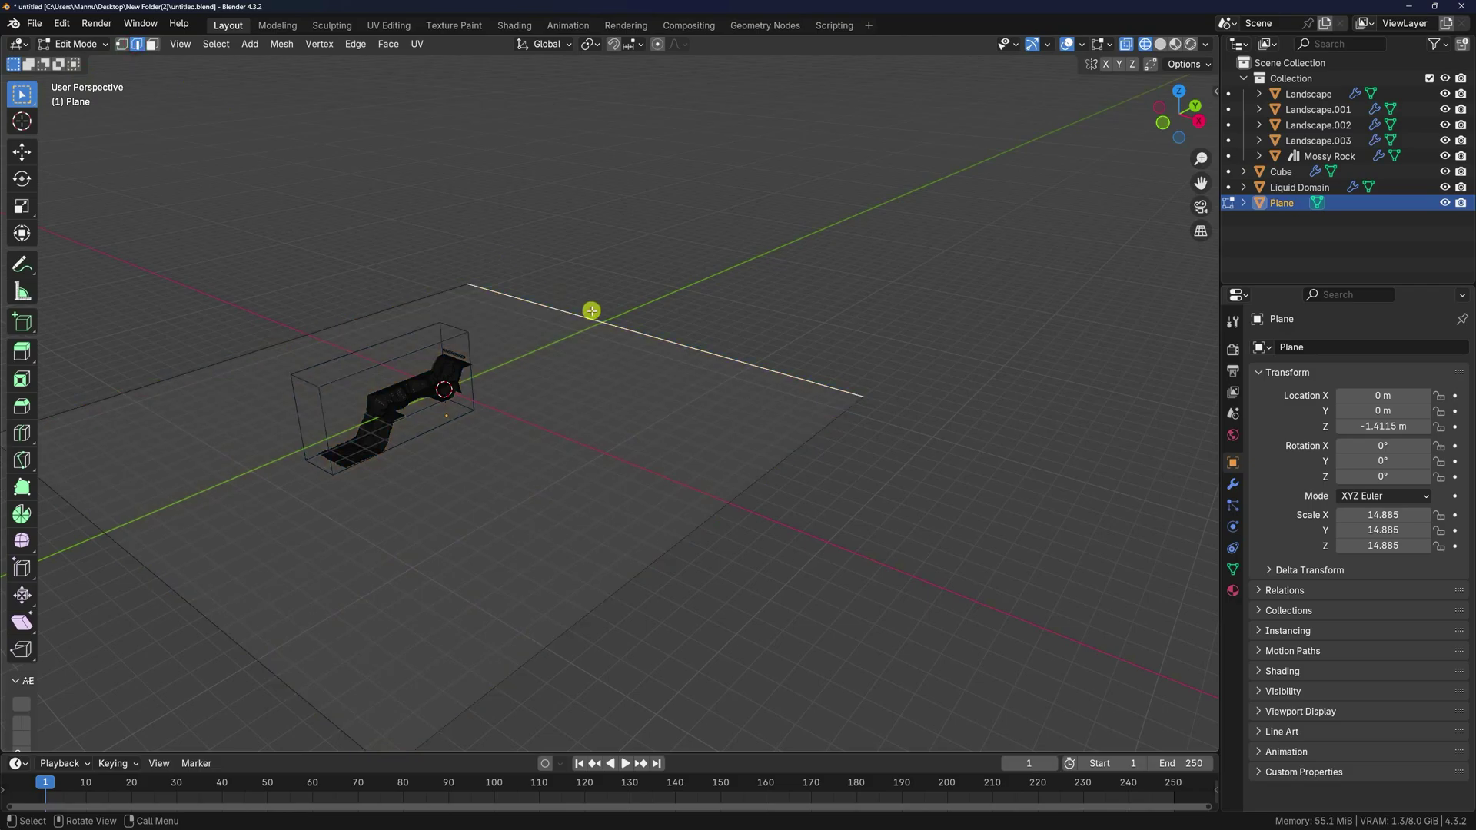
key(e)
right_click(591, 310)
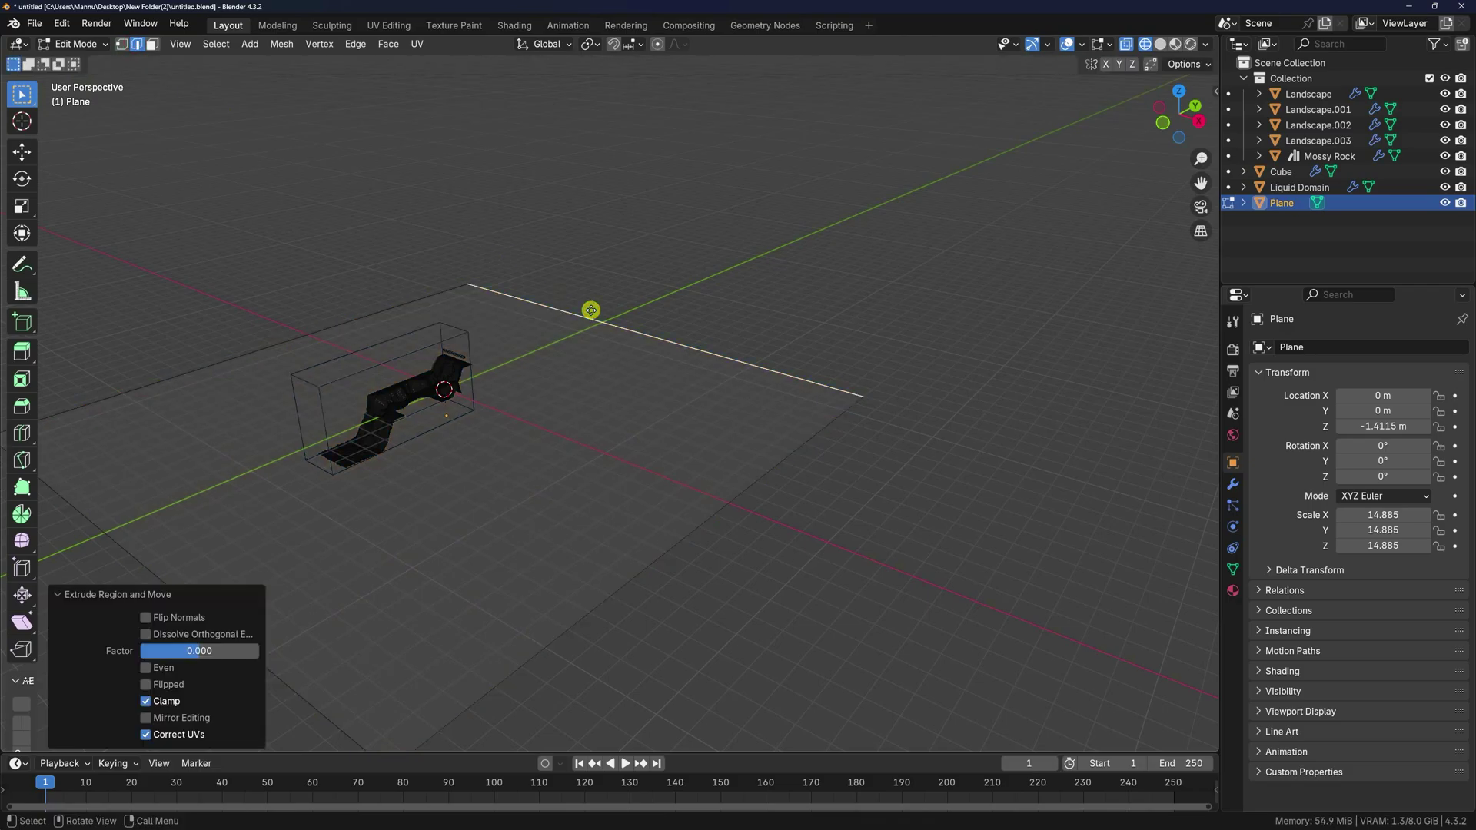
click(18, 150)
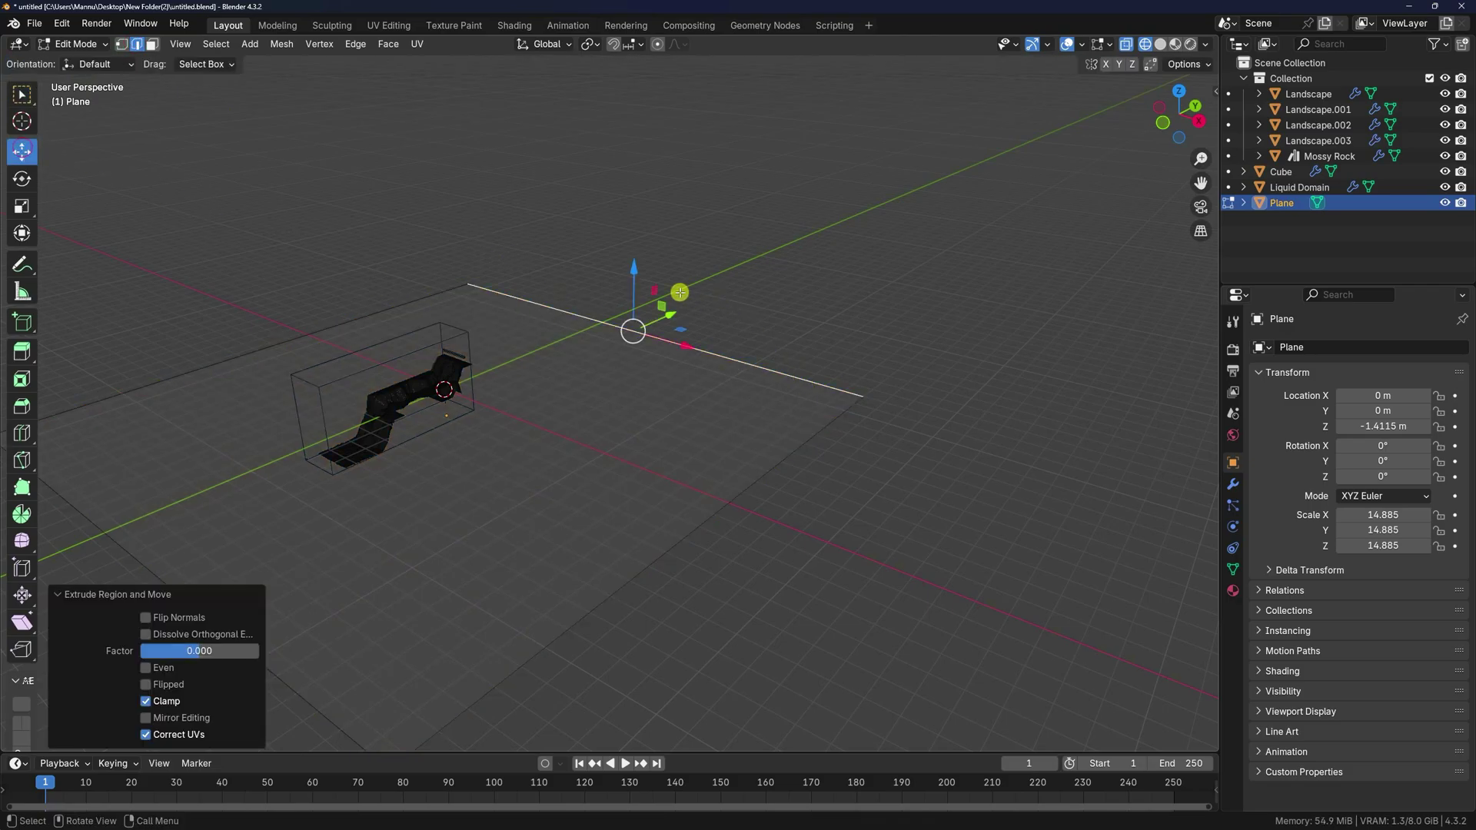
drag(640, 270, 692, 662)
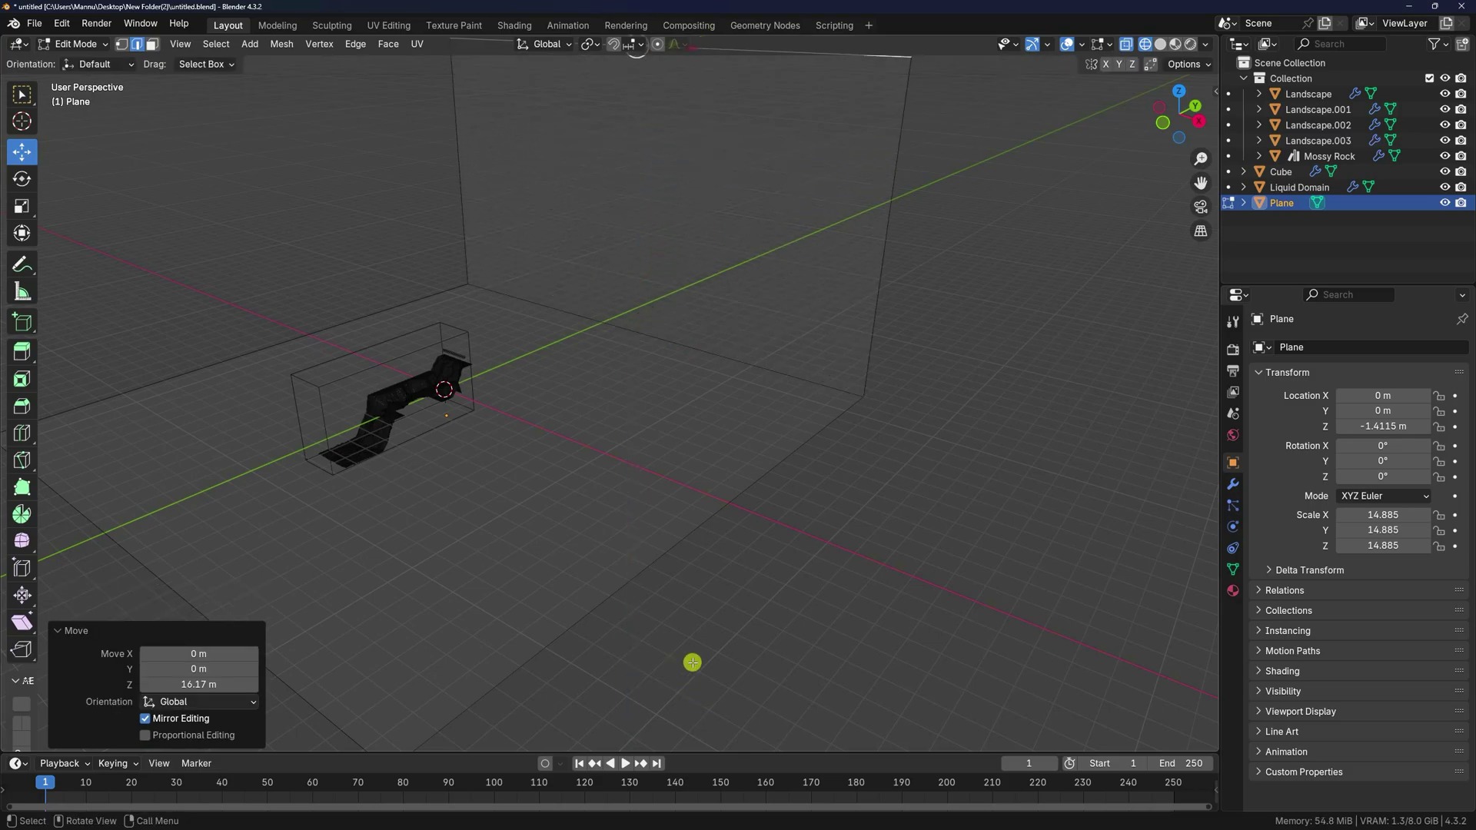
- Add a Bevel modifier with 40 segments to the backdrop plane and return to Object Mode
scroll(736, 453, down, 3)
shift+middle_drag(735, 453, 696, 502)
click(697, 481)
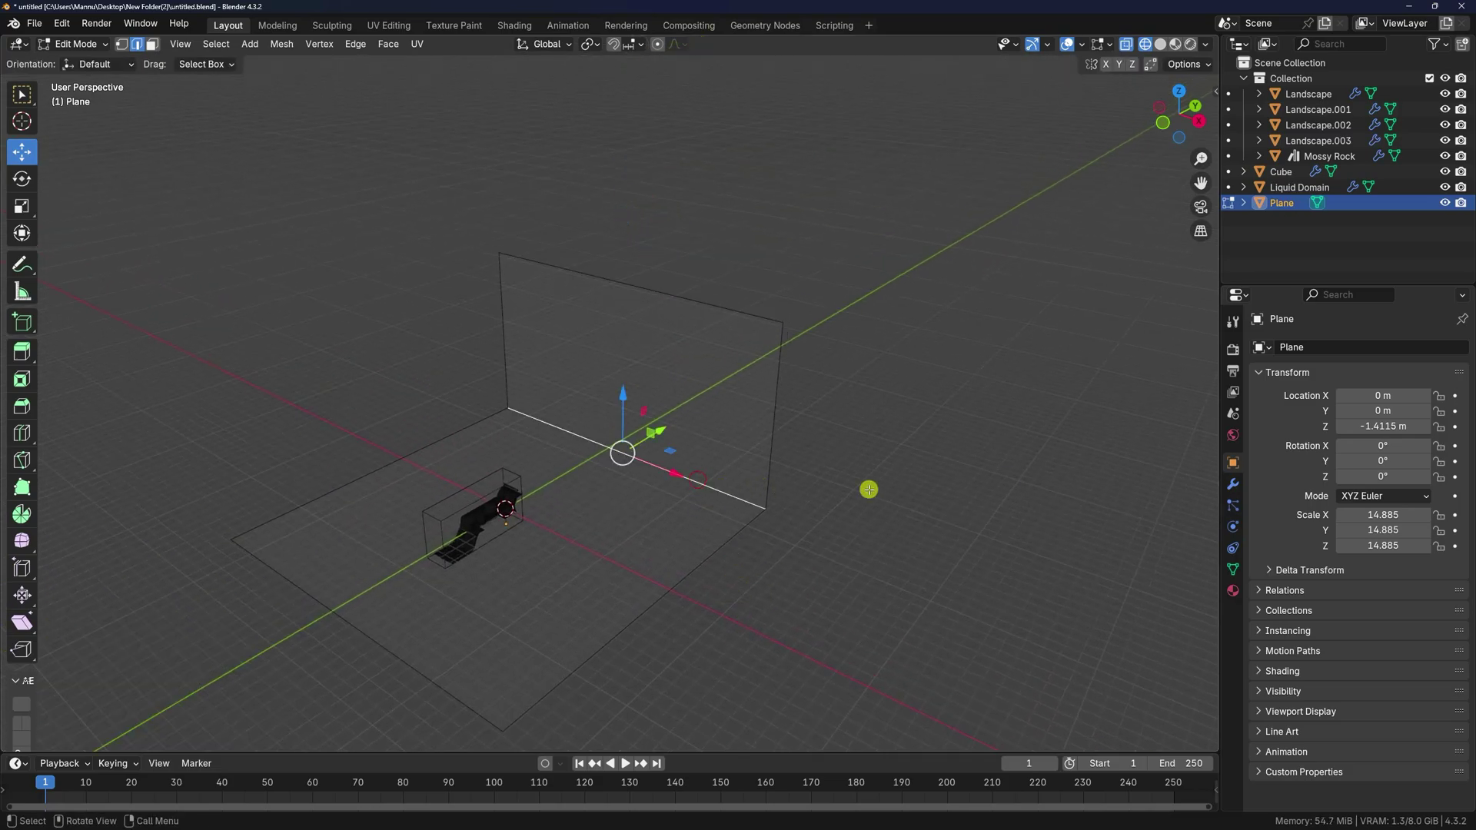
click(1232, 484)
click(1299, 346)
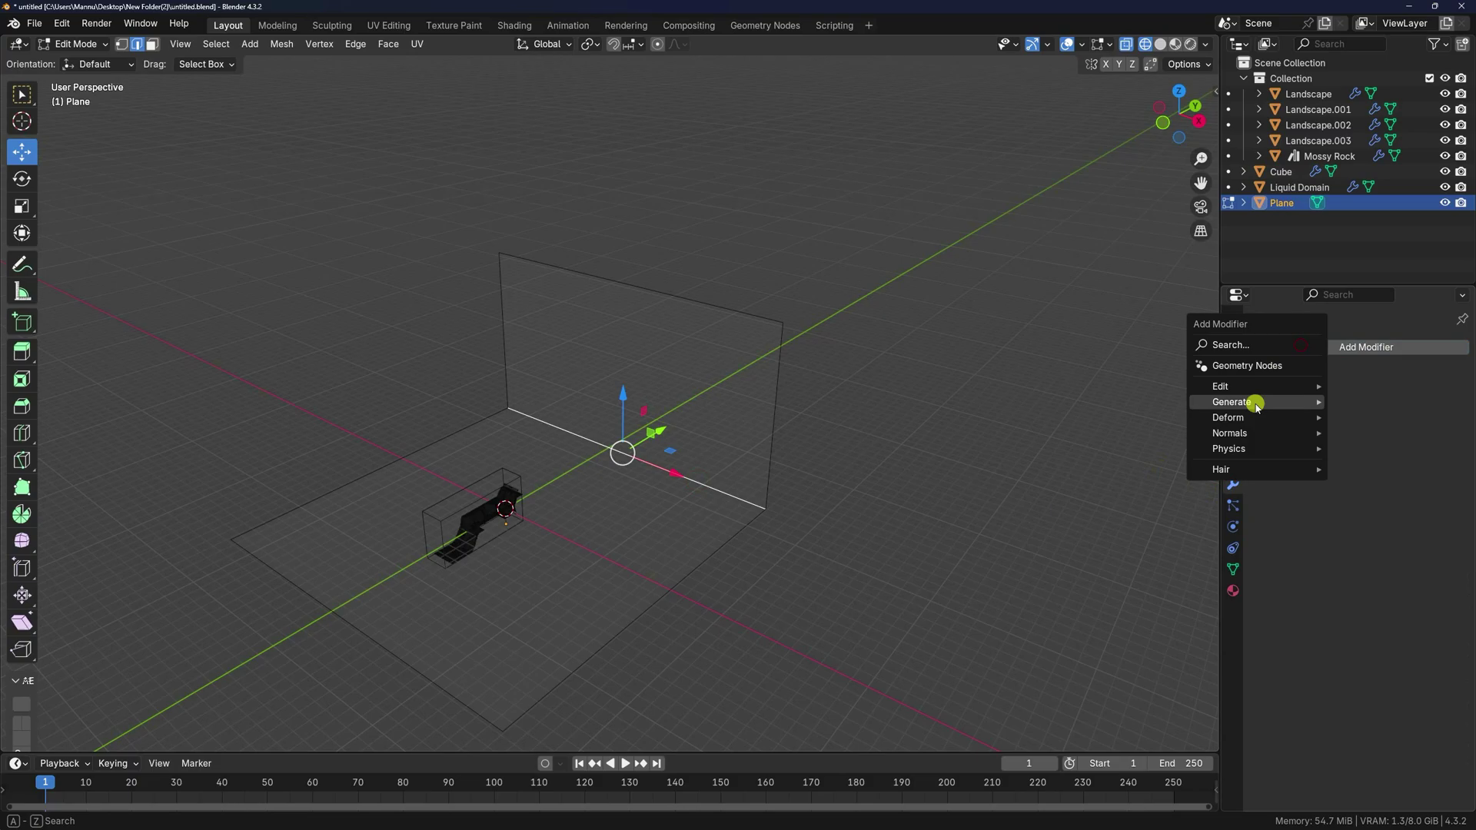
mouse_move(1251, 415)
click(1274, 416)
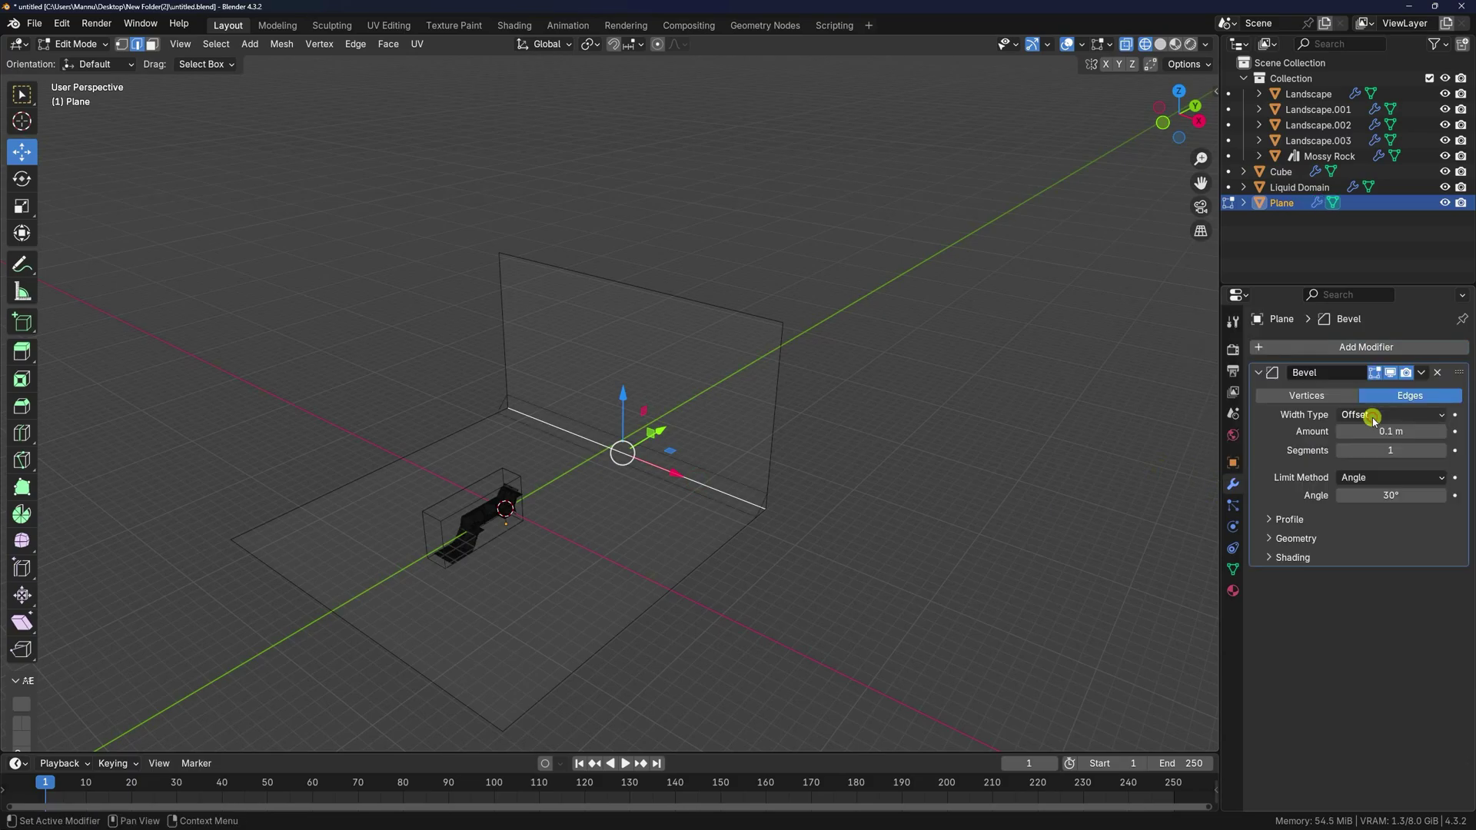
click(1378, 452)
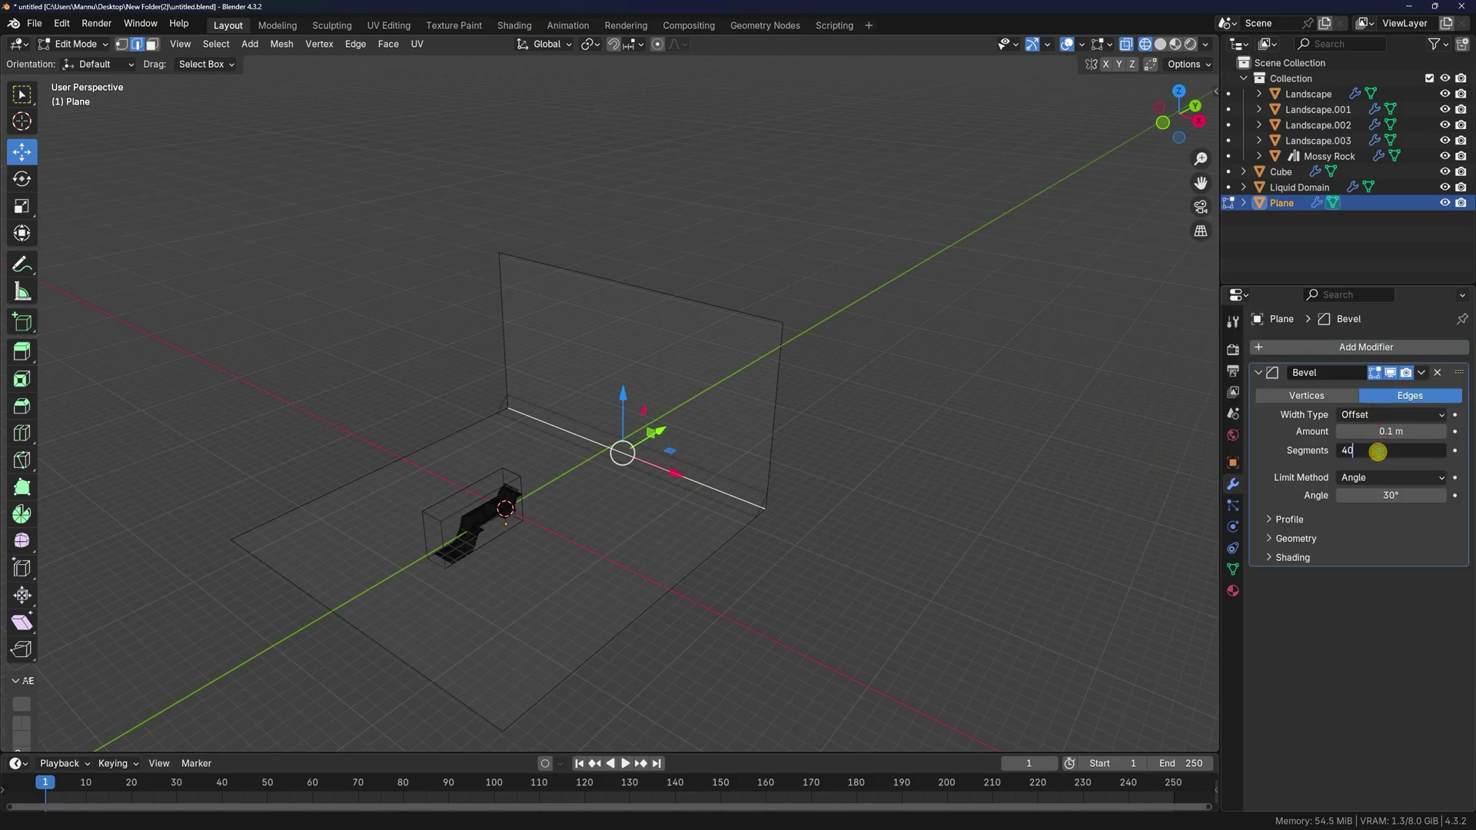
key(Return)
click(74, 45)
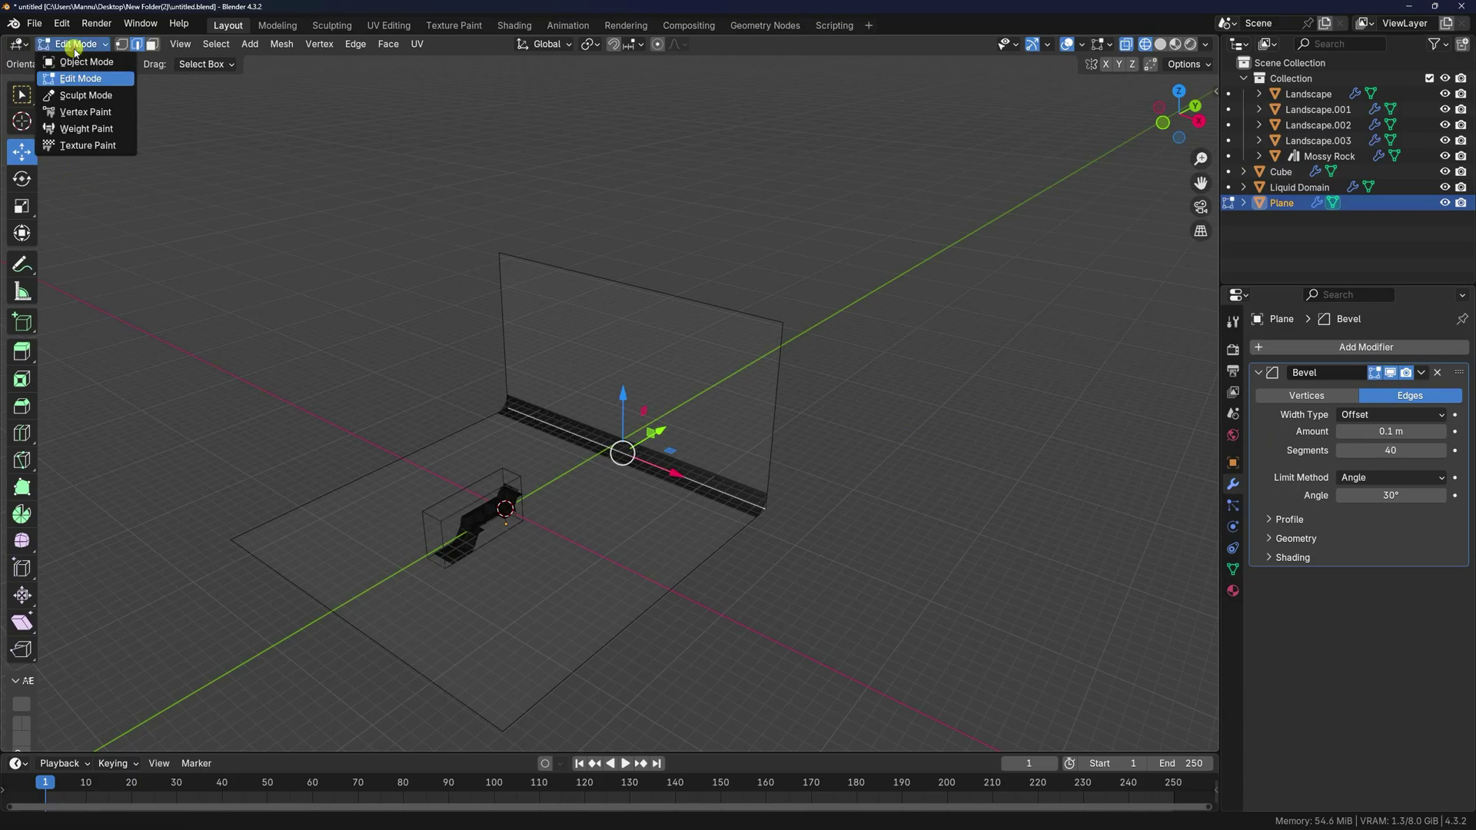
click(83, 61)
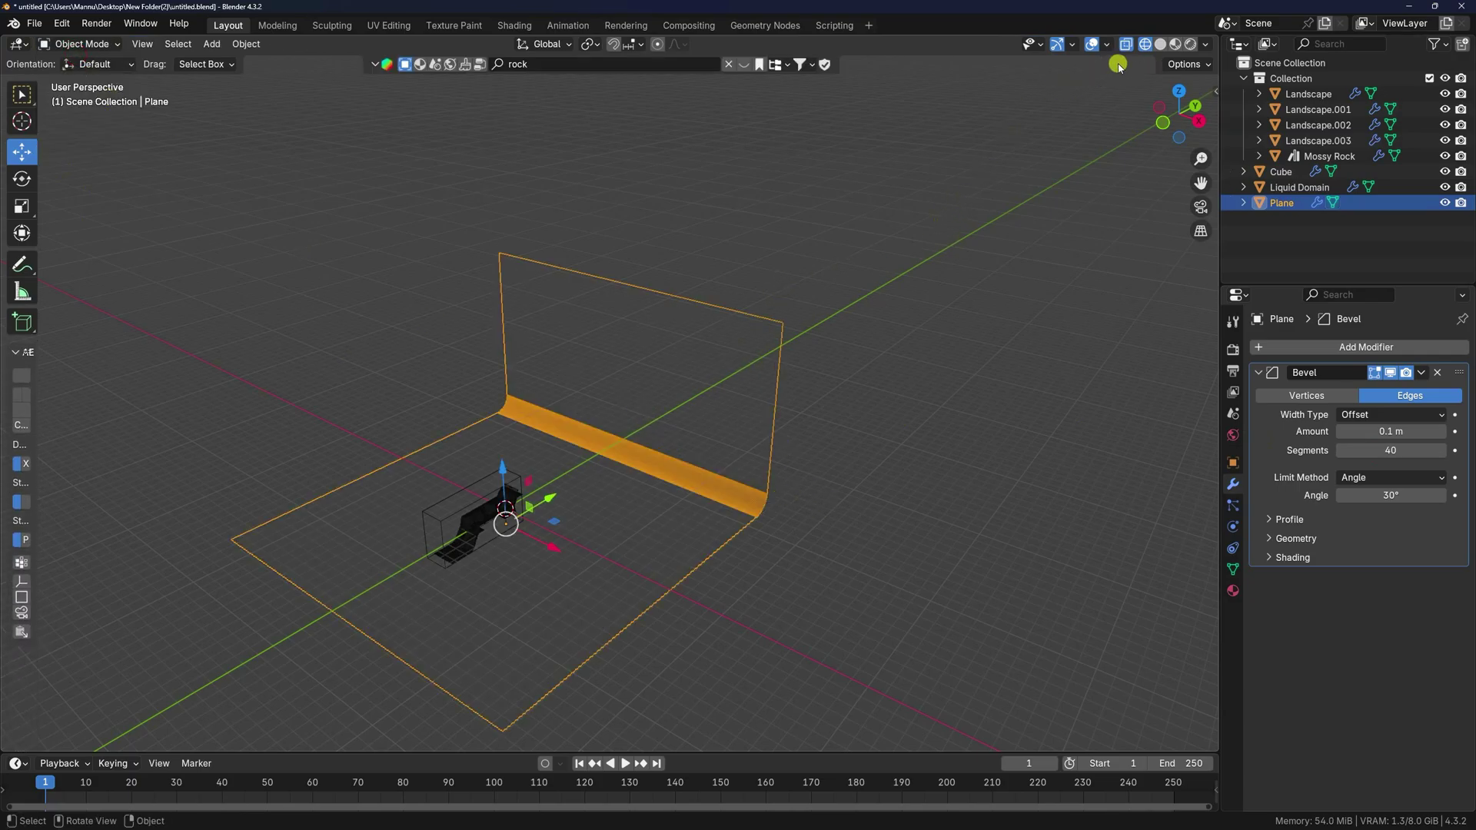
- Switch the viewport to solid shading and shade the backdrop plane smooth
click(1160, 44)
scroll(685, 385, up, 3)
right_click(683, 388)
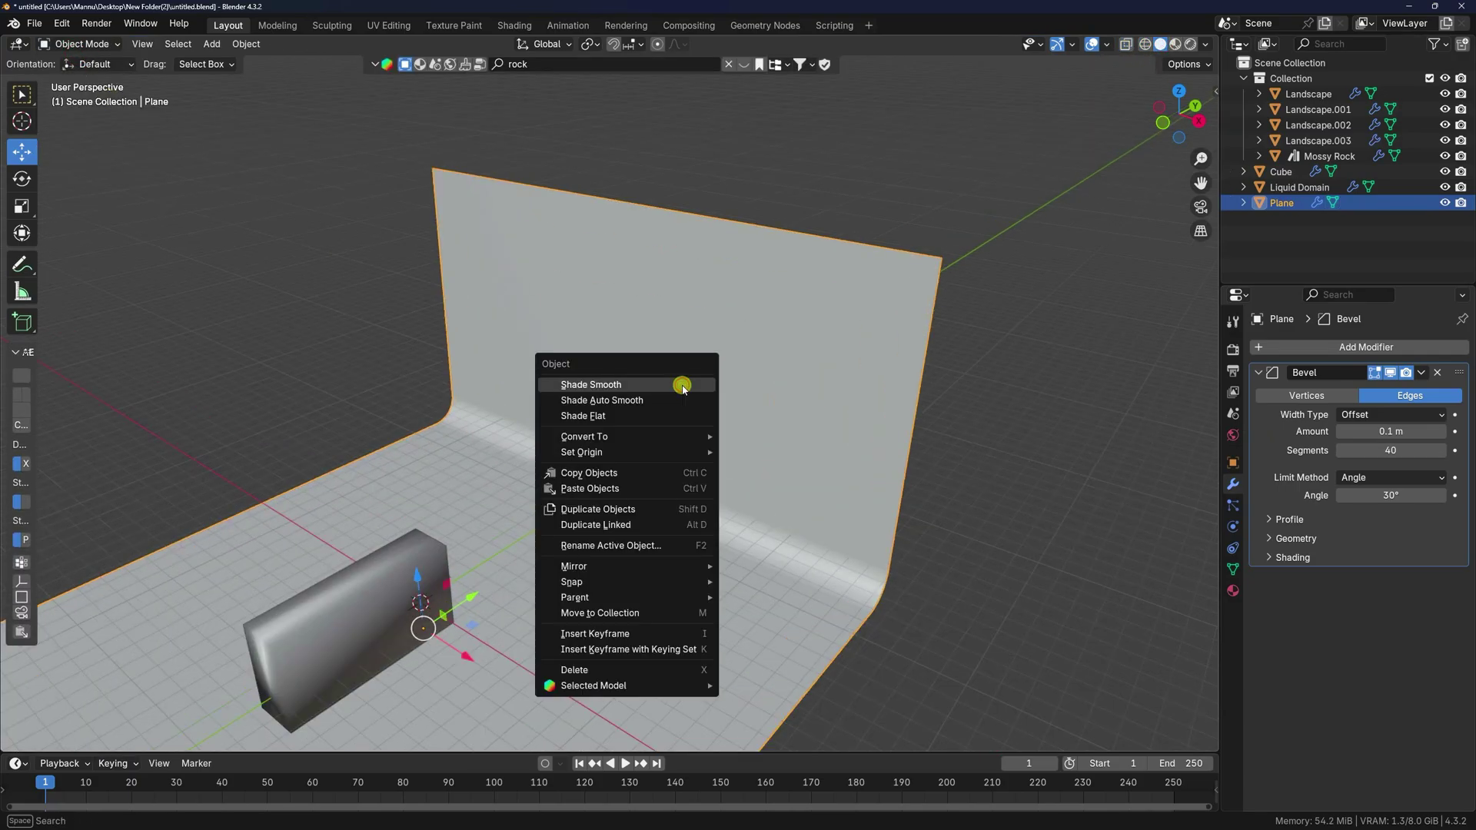
click(682, 386)
- Select the Liquid Domain and raise its fluid Resolution Divisions to 132
mouse_move(682, 386)
middle_down()
mouse_move(702, 432)
mouse_move(798, 428)
mouse_move(624, 397)
mouse_move(692, 403)
middle_up()
scroll(808, 458, up, 3)
middle_drag(807, 459, 649, 395)
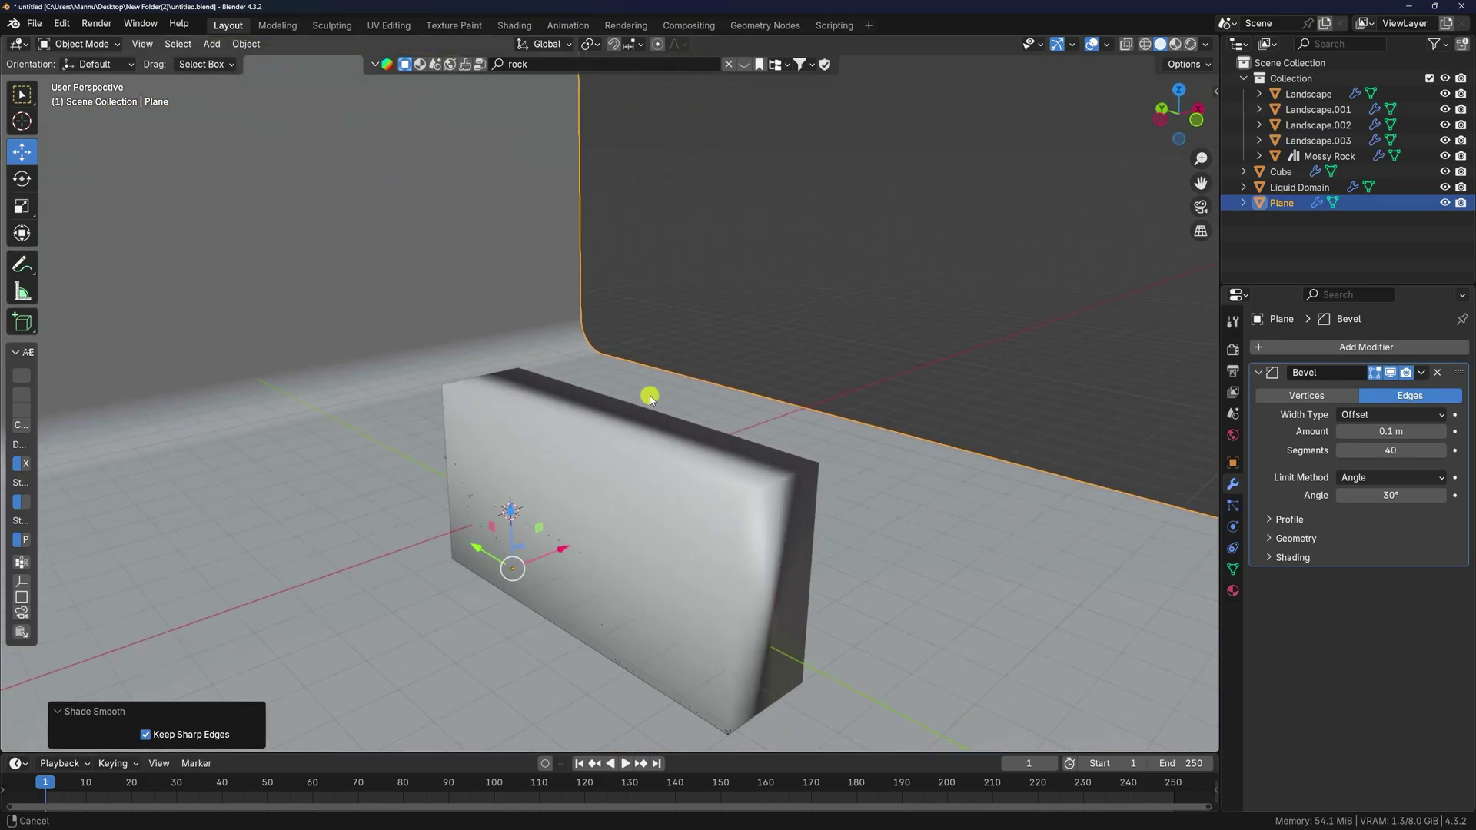
click(678, 480)
click(1234, 526)
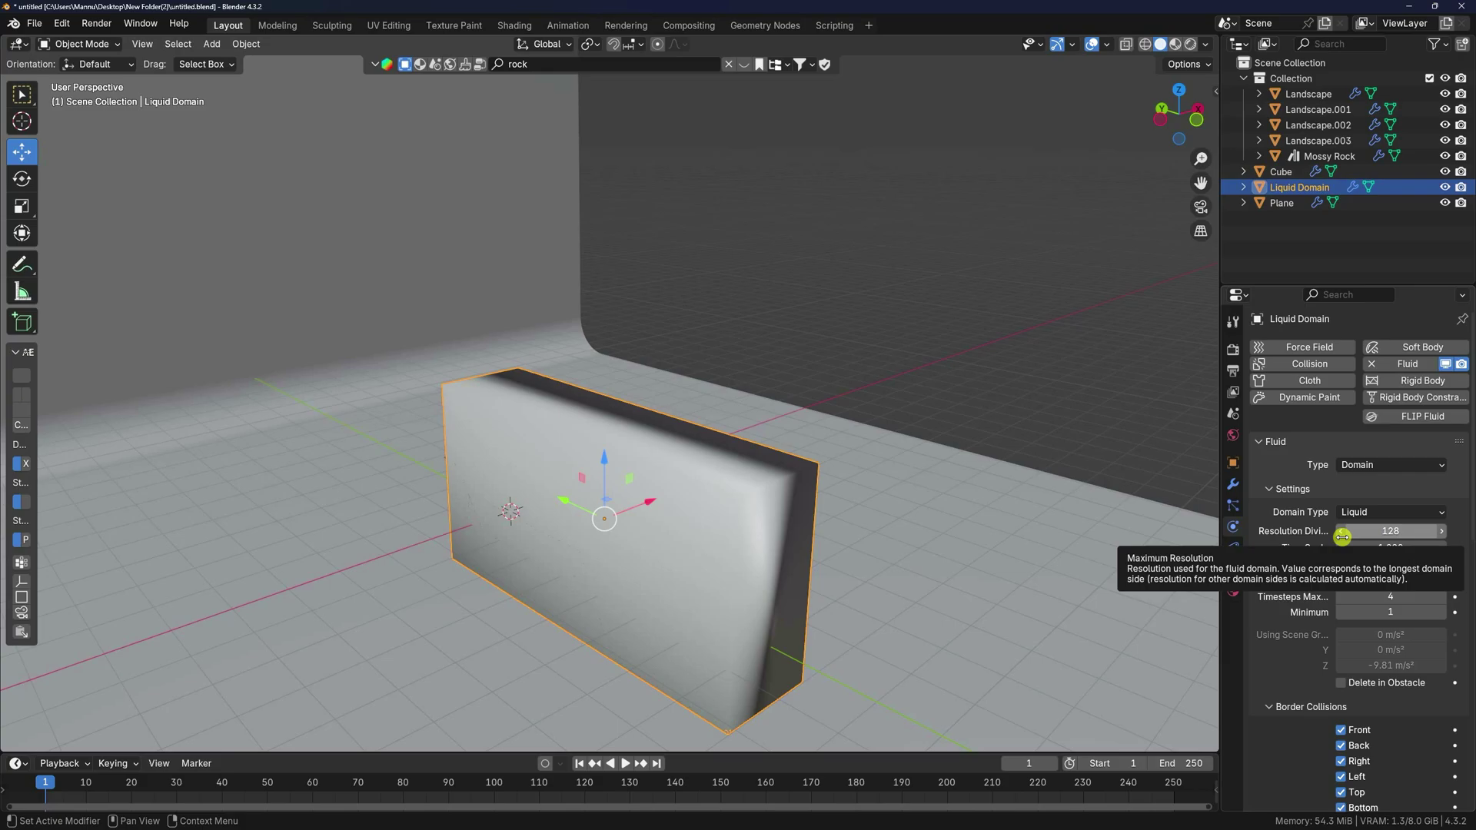
click(1440, 531)
click(1440, 531)
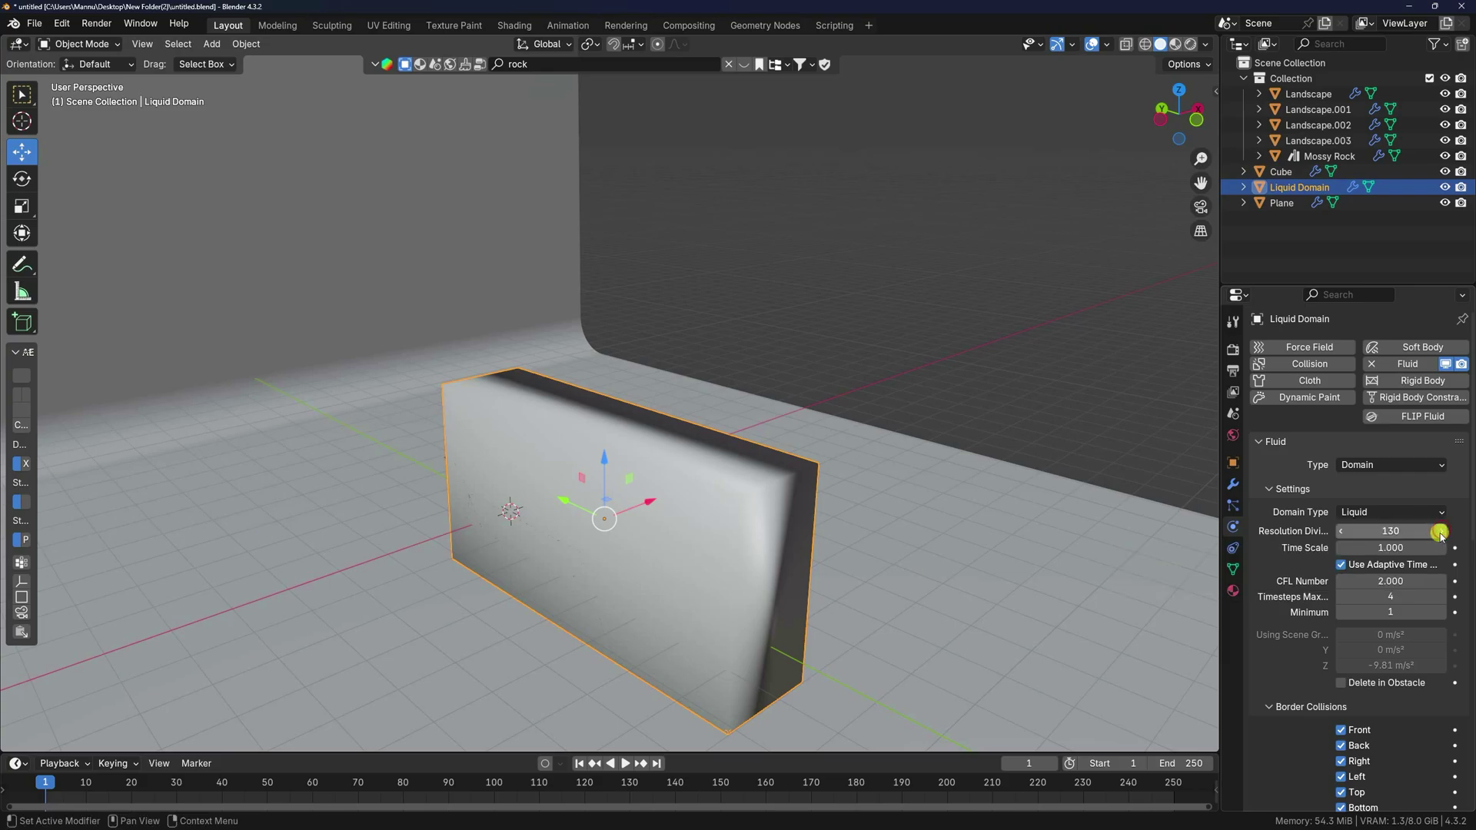
- Set the Liquid Domain's cache end frame to 100 and bake the entire simulation
scroll(1338, 568, down, 10)
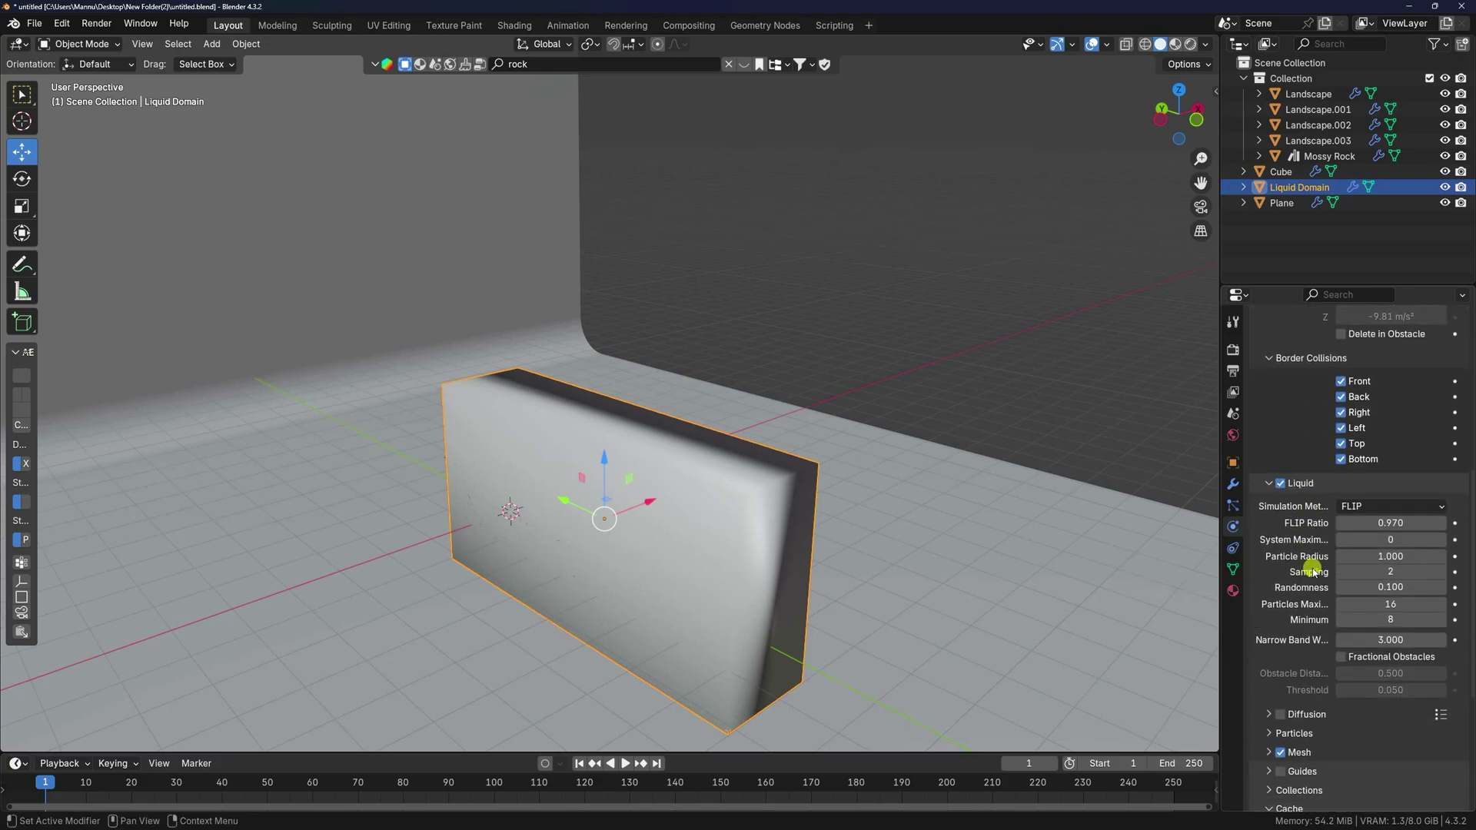
scroll(1315, 565, down, 5)
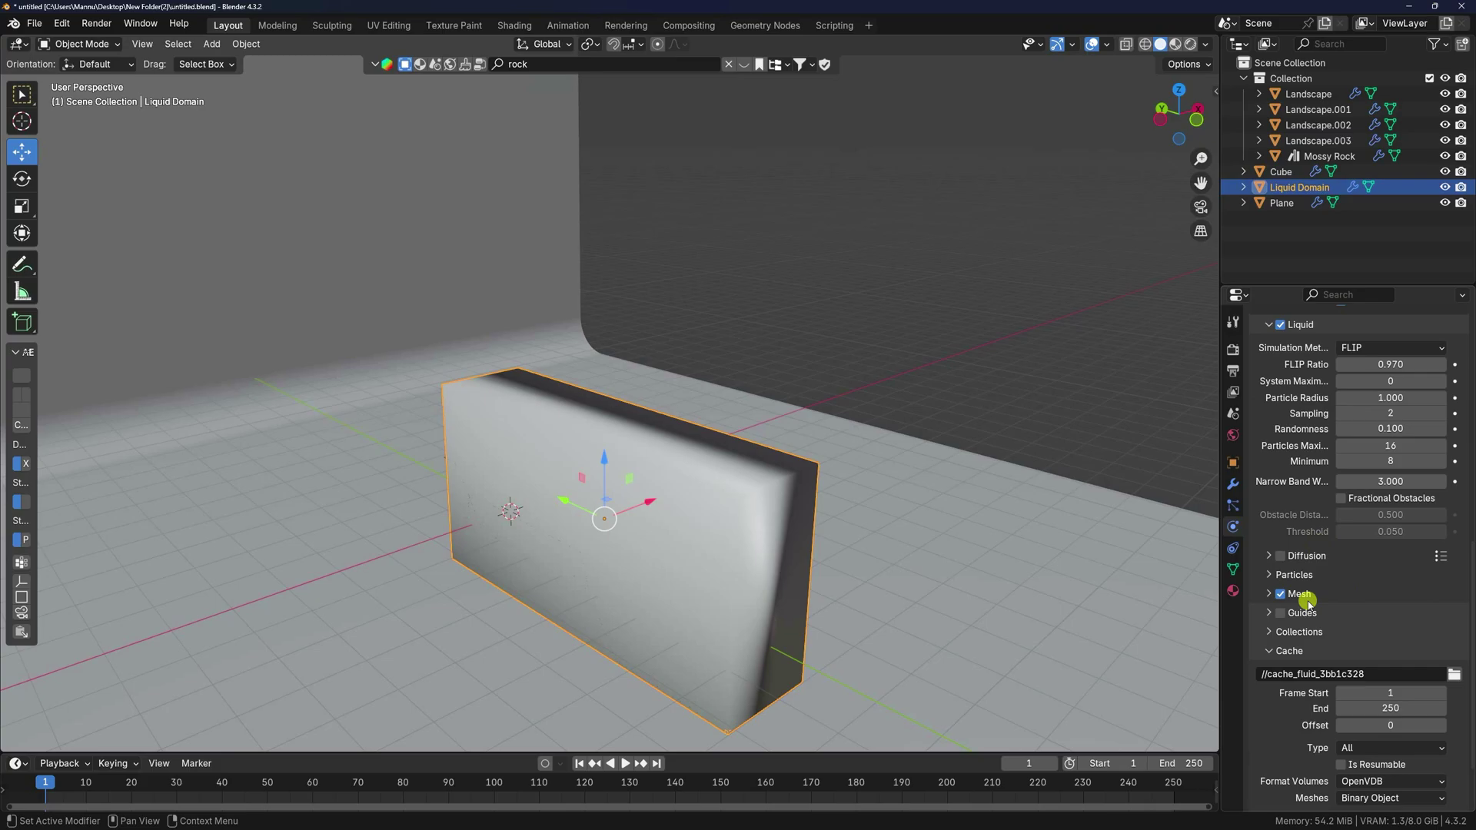
scroll(1310, 607, down, 3)
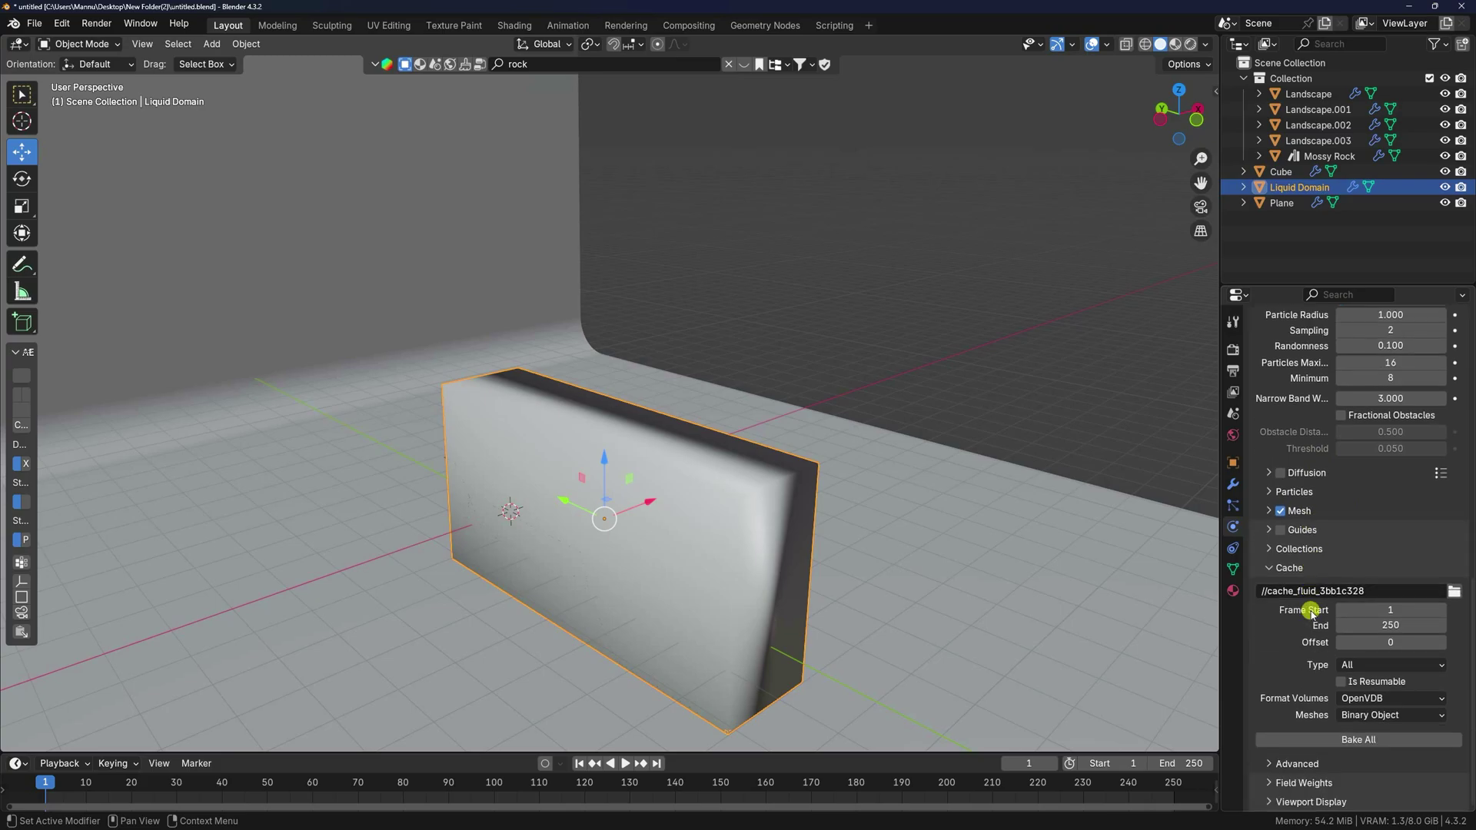
click(1385, 625)
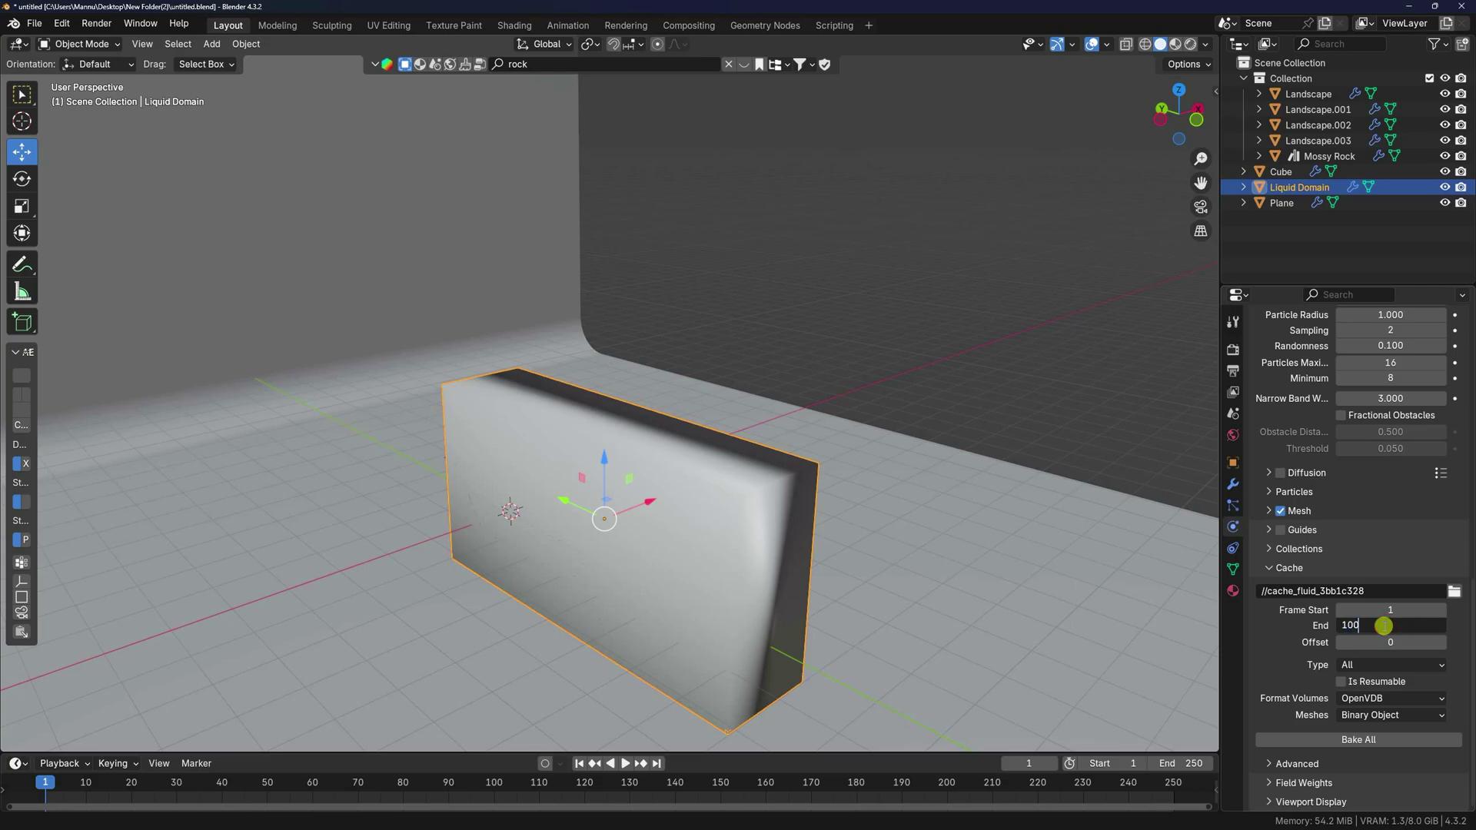
key(Return)
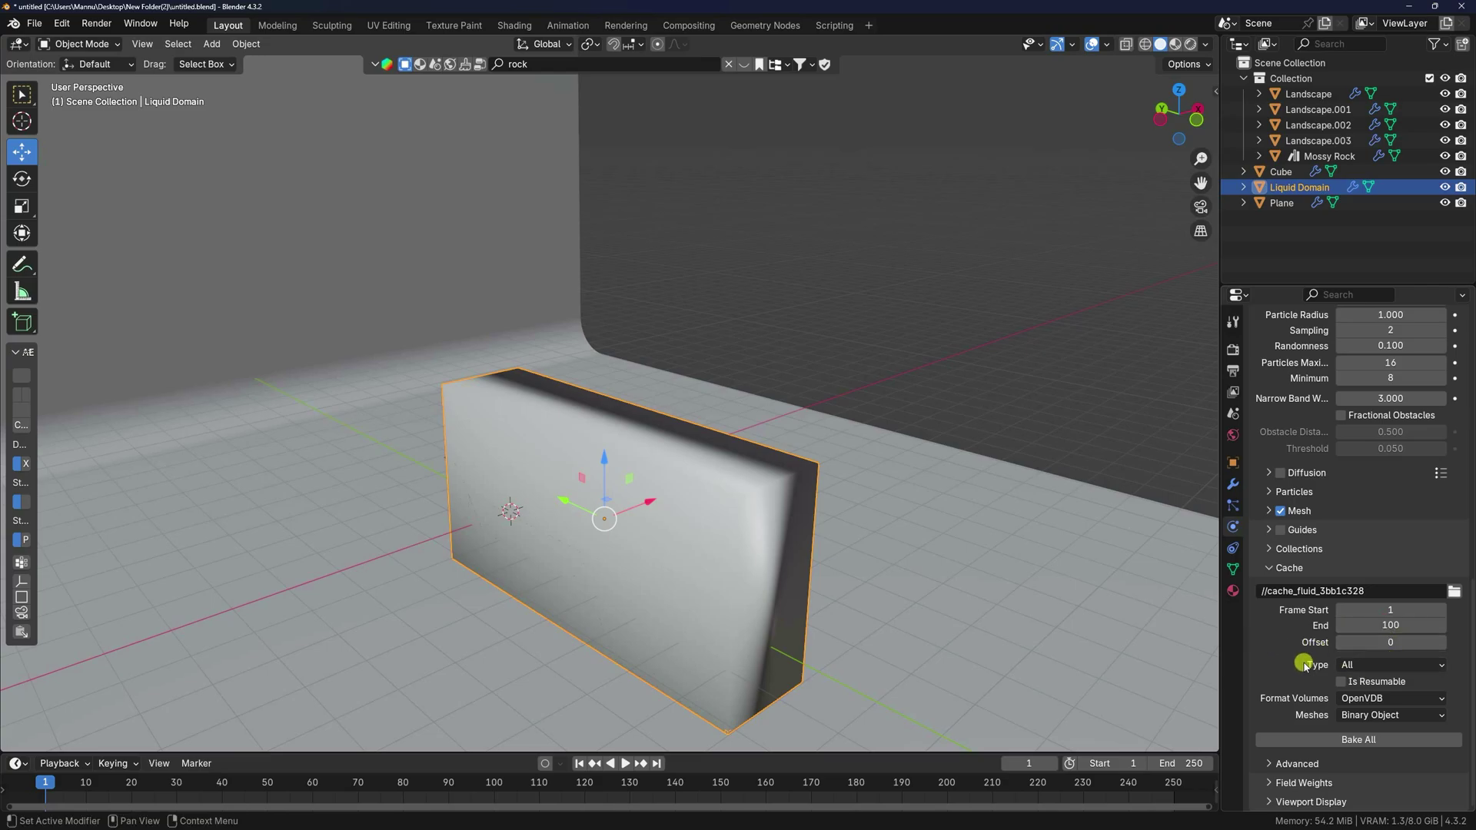
click(1343, 741)
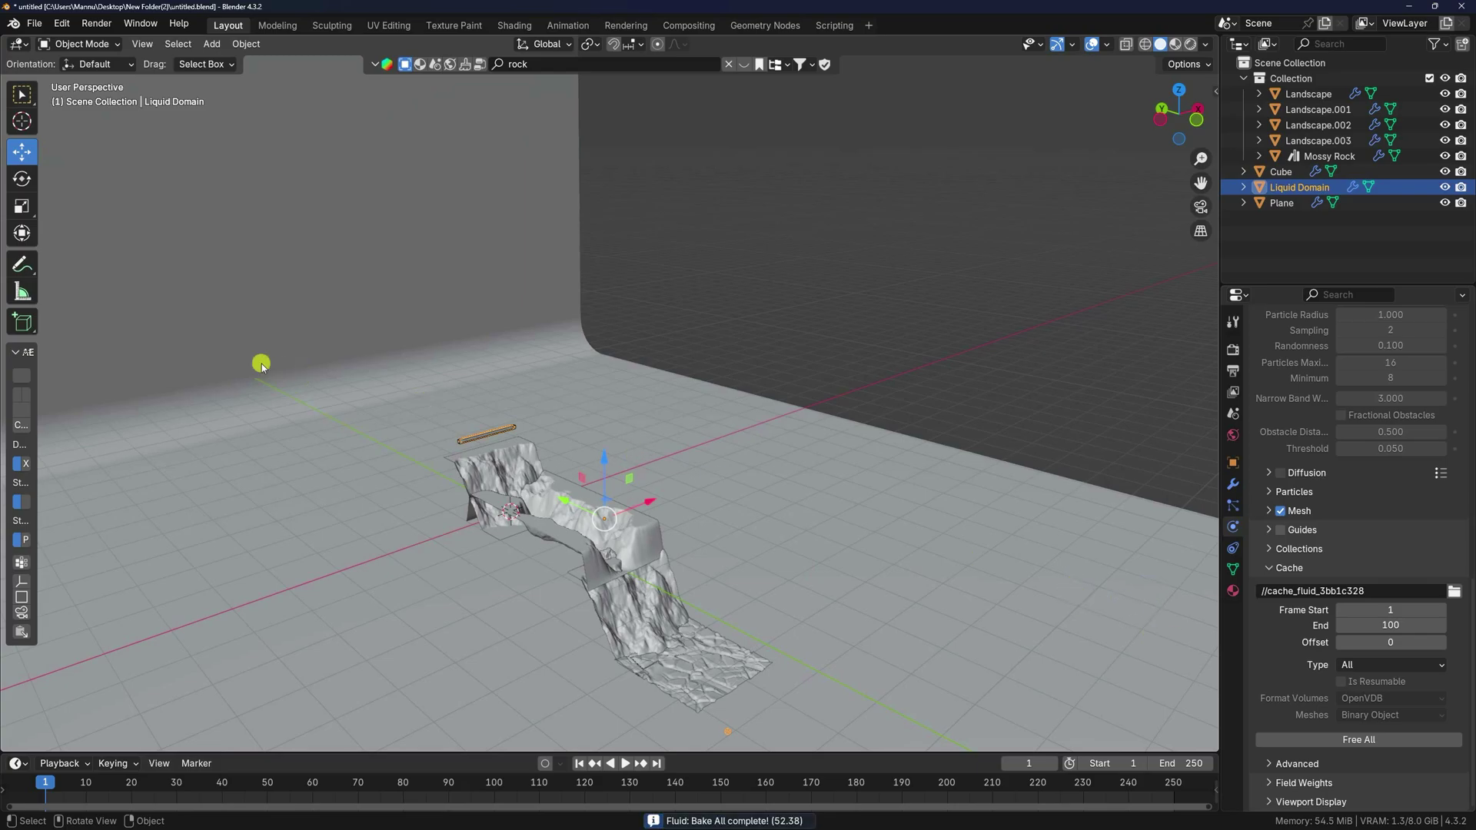
- Play the baked simulation, pause it at frame 88, and examine the liquid's flow over the terrain from both sides
scroll(445, 446, up, 5)
scroll(669, 389, up, 4)
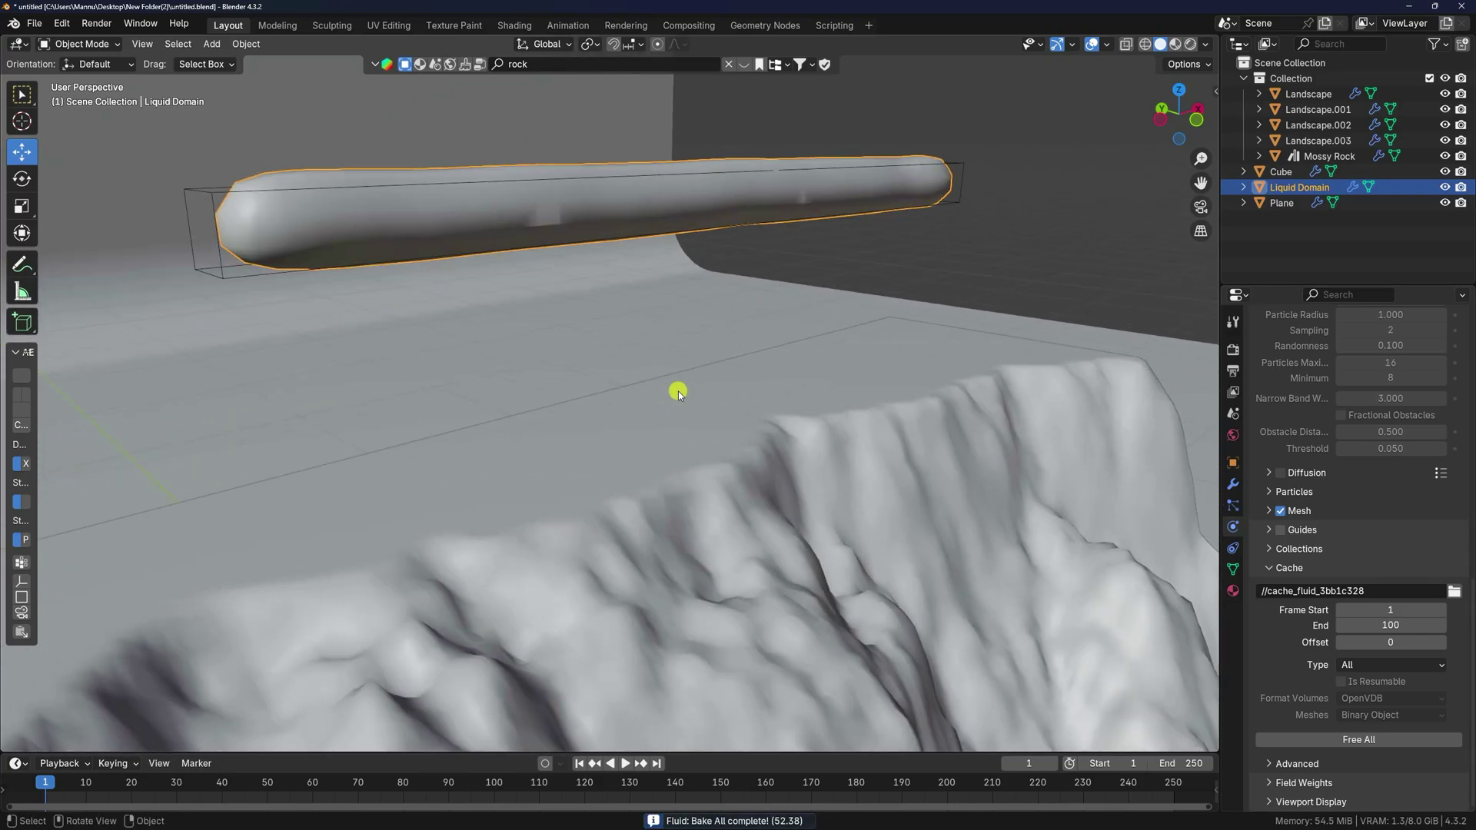
scroll(677, 392, down, 6)
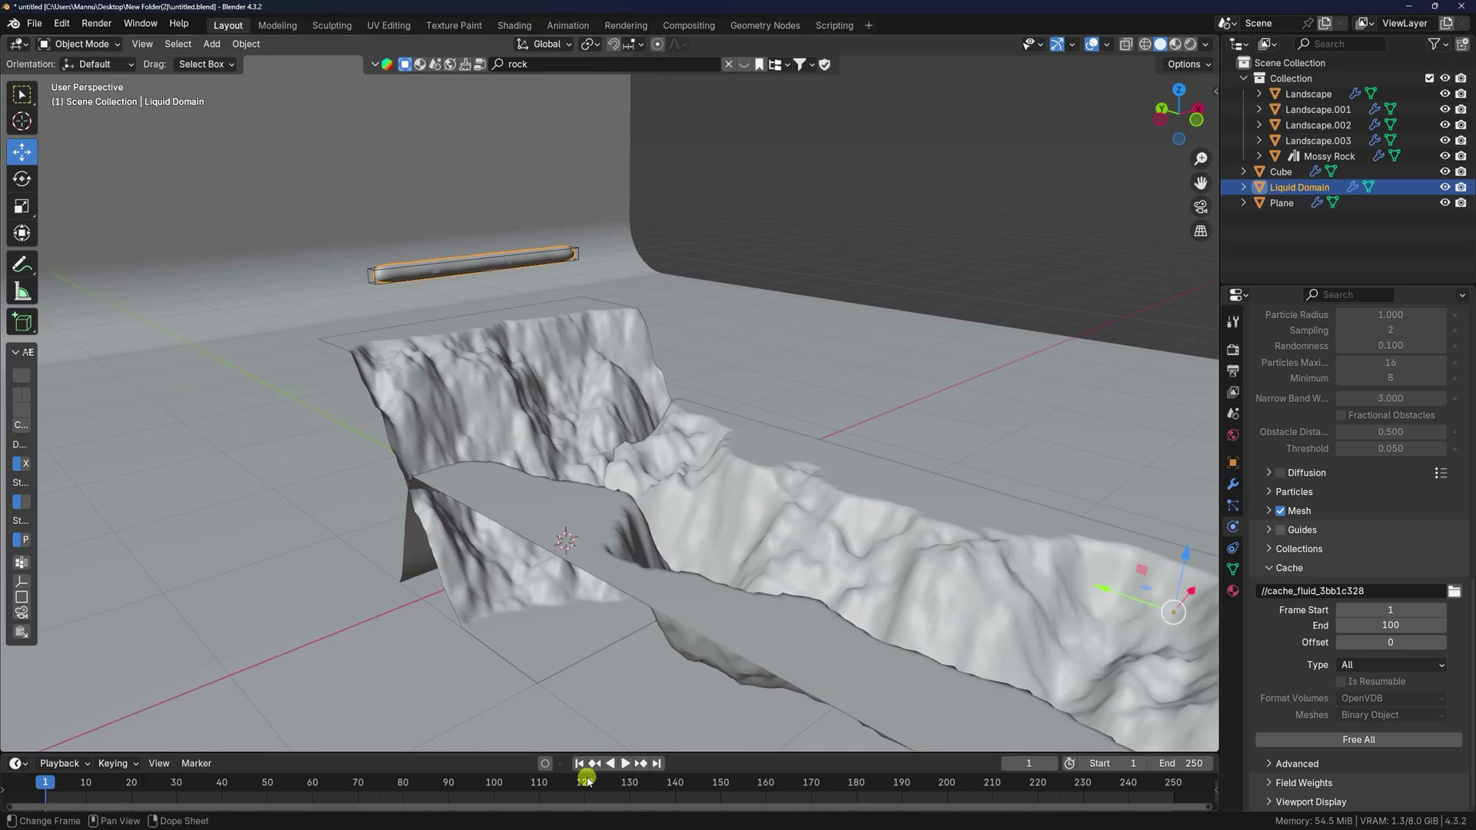
click(626, 764)
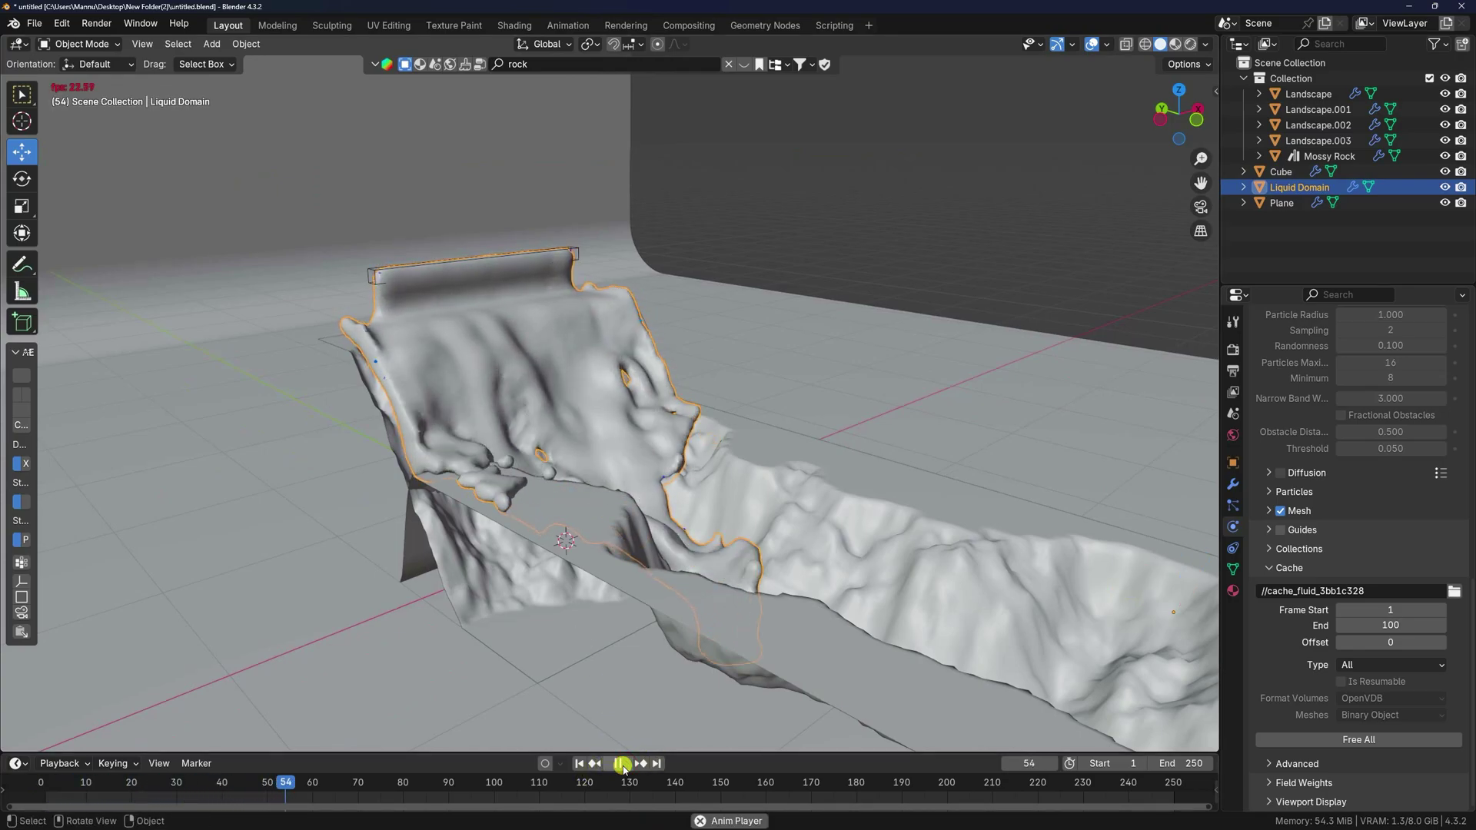
click(621, 764)
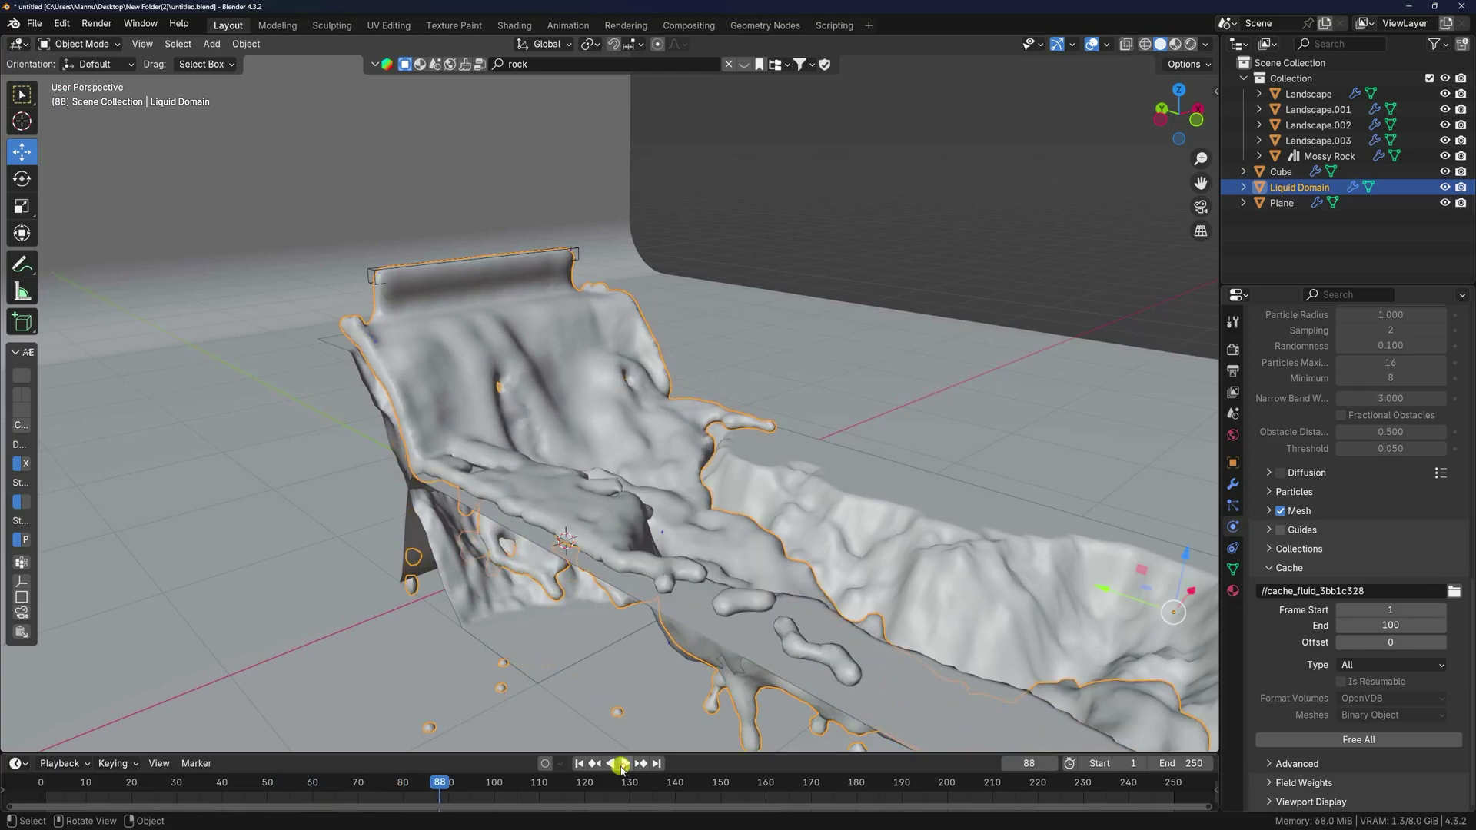
middle_drag(646, 523, 500, 530)
shift+middle_drag(625, 523, 583, 455)
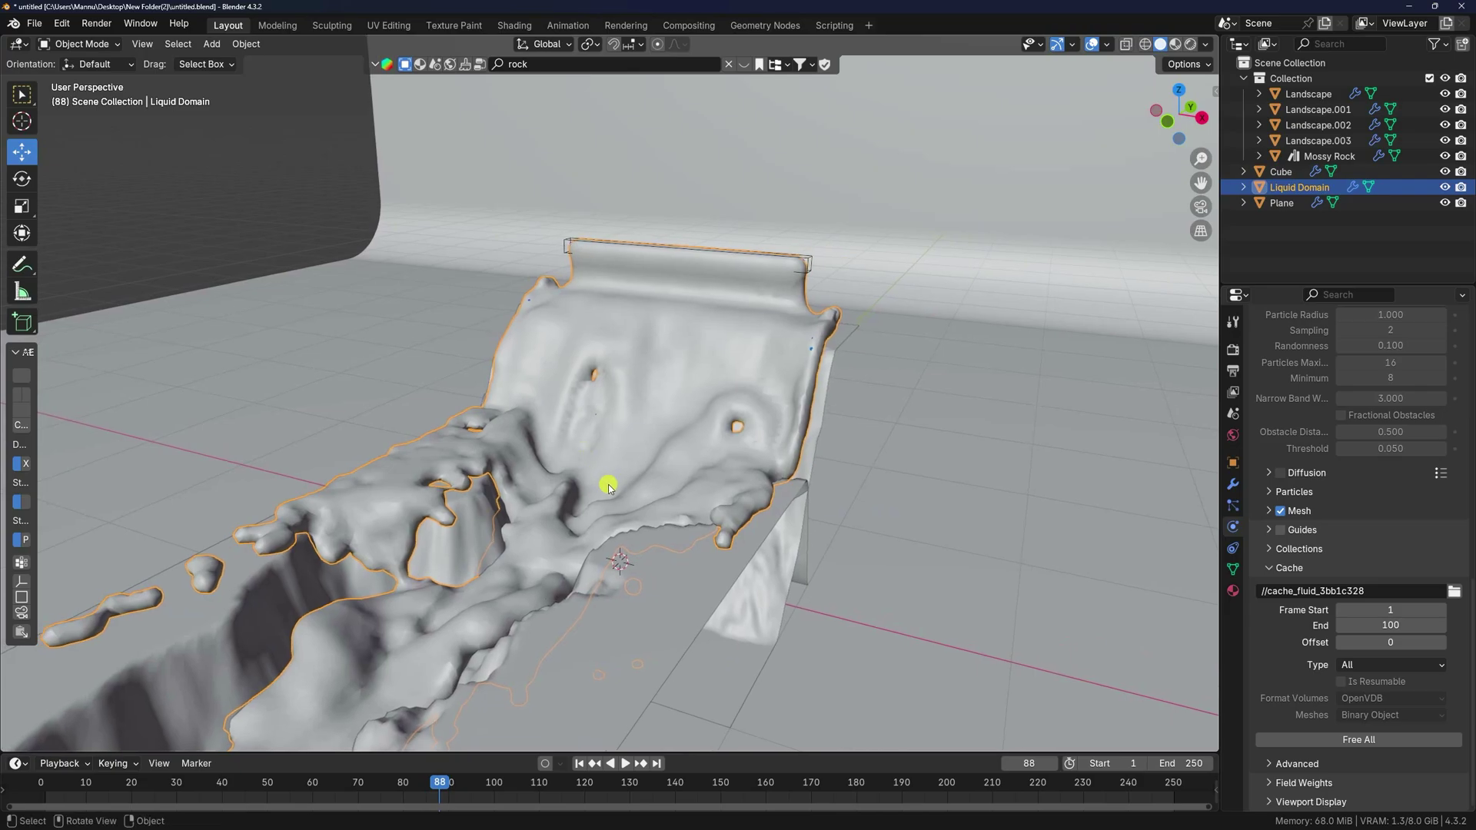
scroll(1308, 504, up, 15)
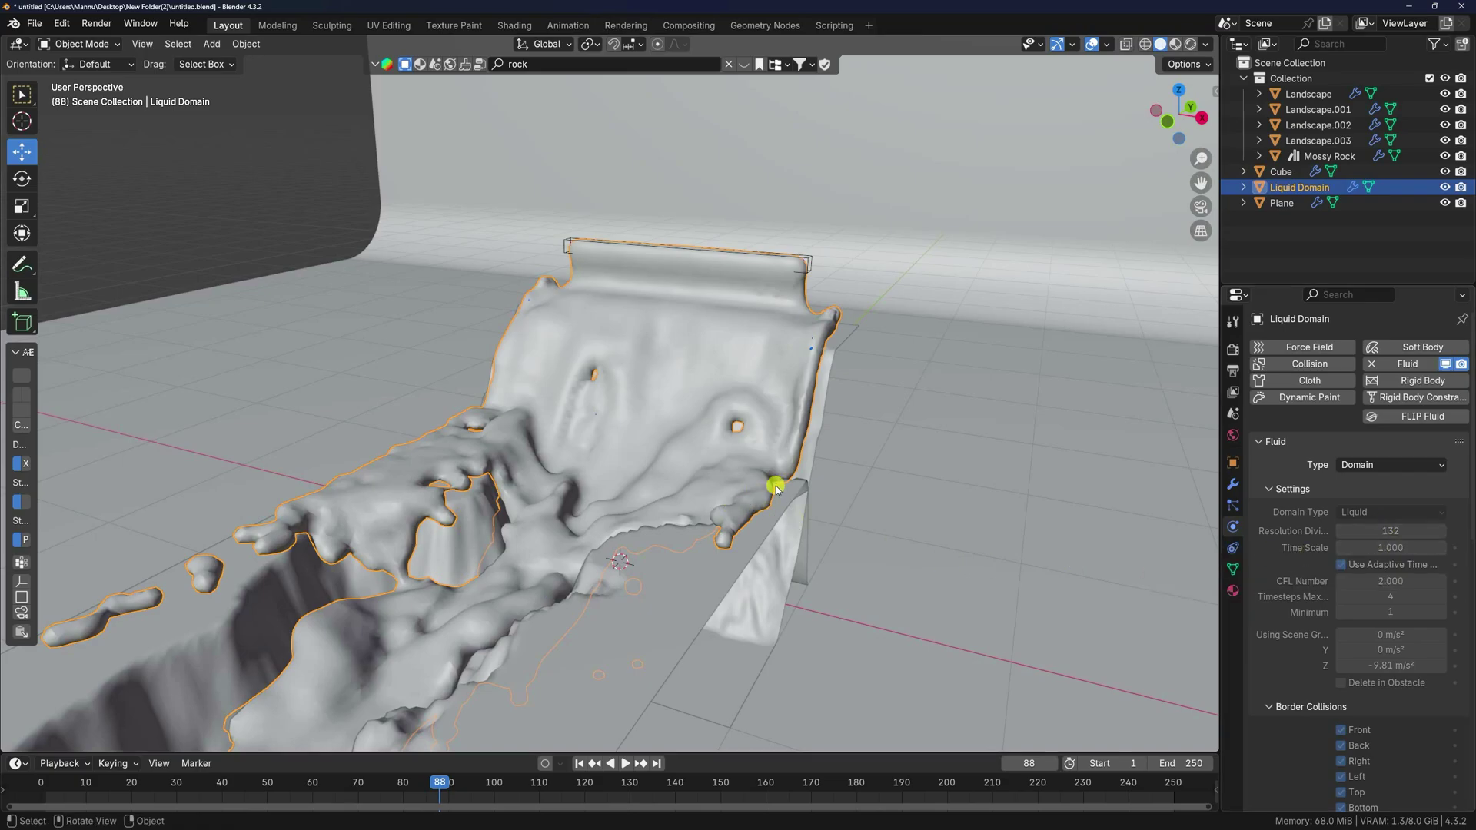
middle_drag(593, 484, 649, 470)
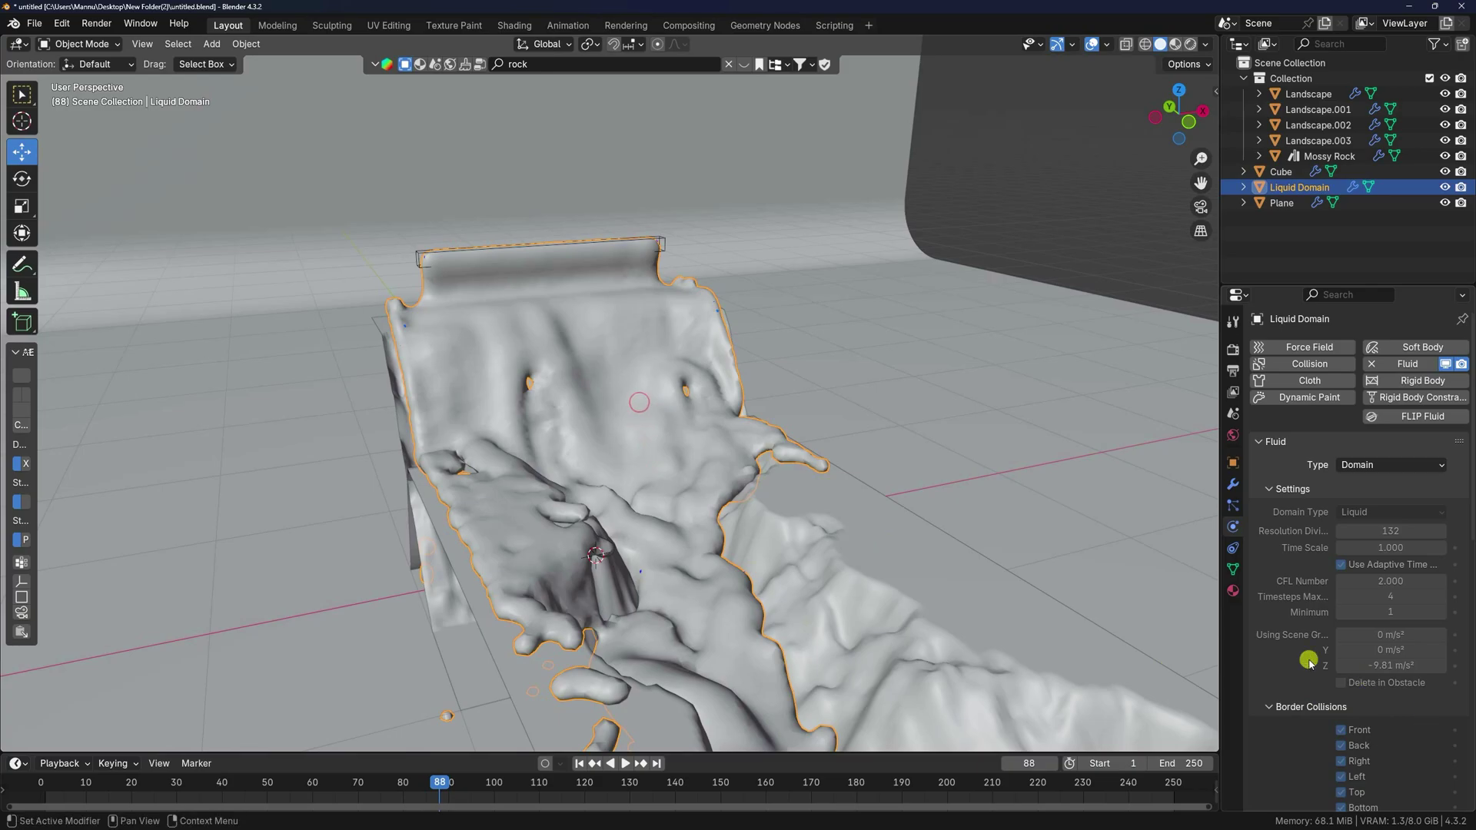
- Replace the Liquid Domain's material with a new one and set its surface shader to Glass BSDF
click(1234, 591)
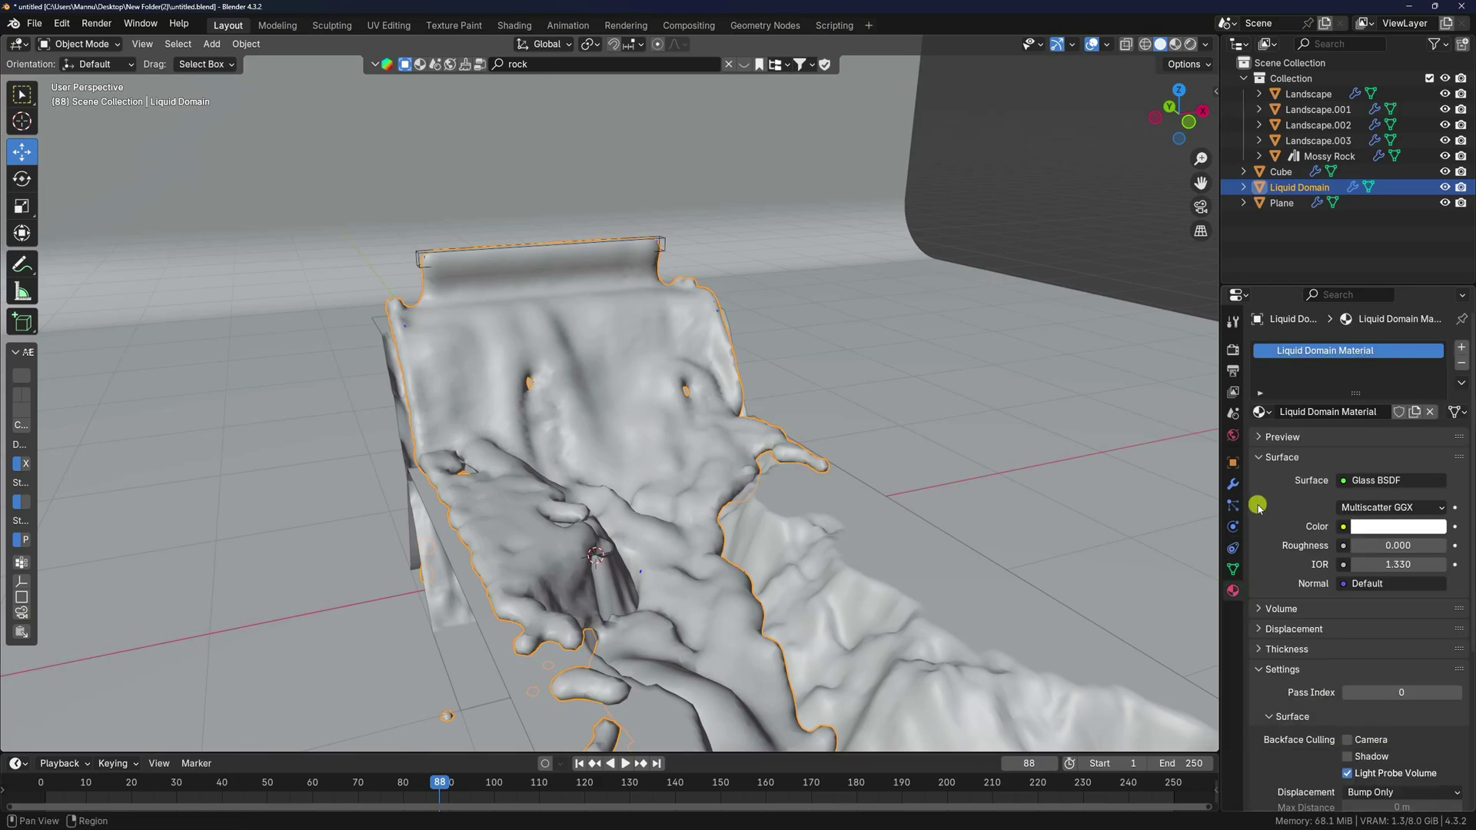
click(1431, 413)
click(1380, 412)
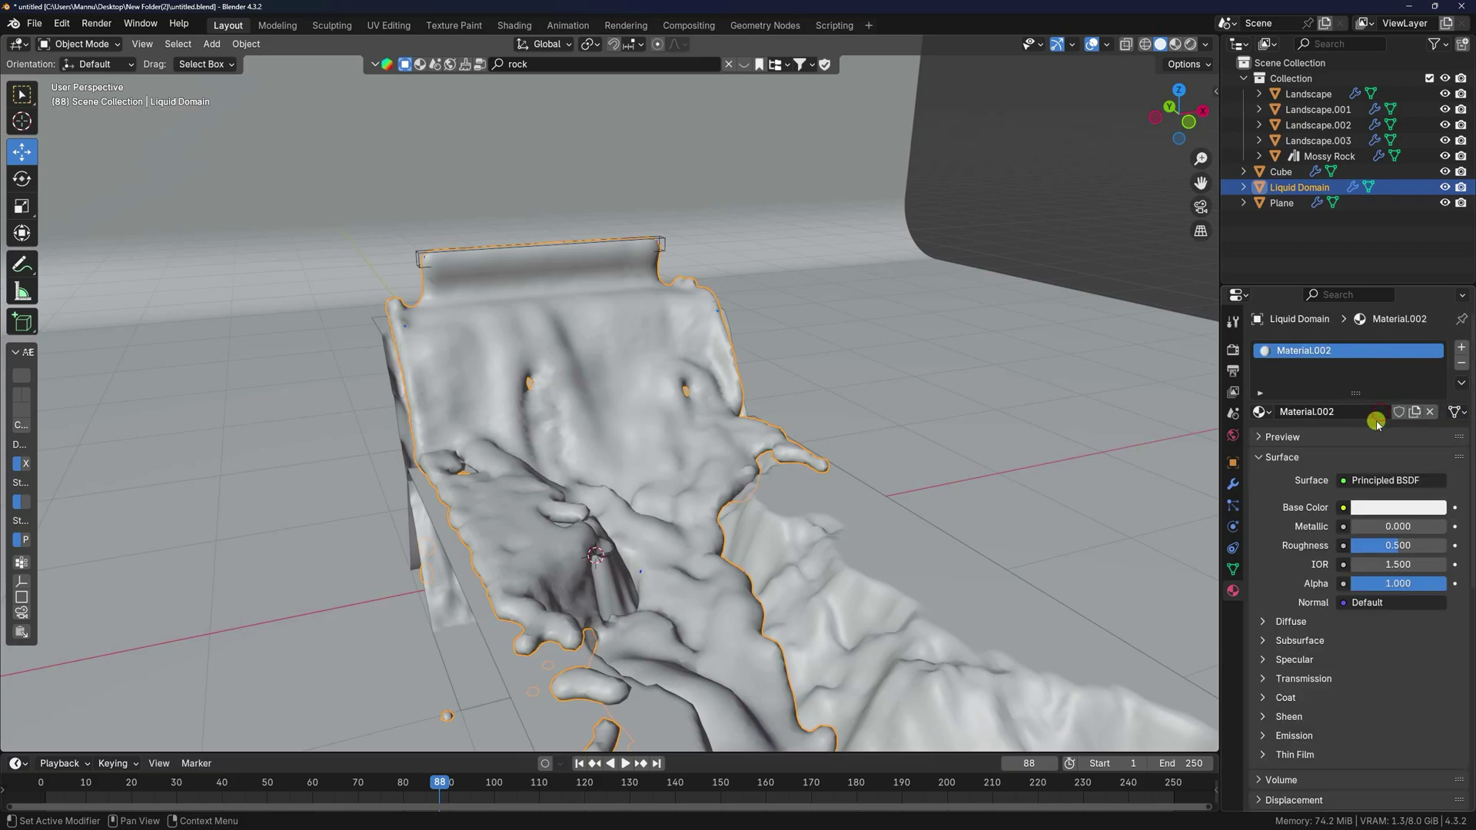
click(1346, 483)
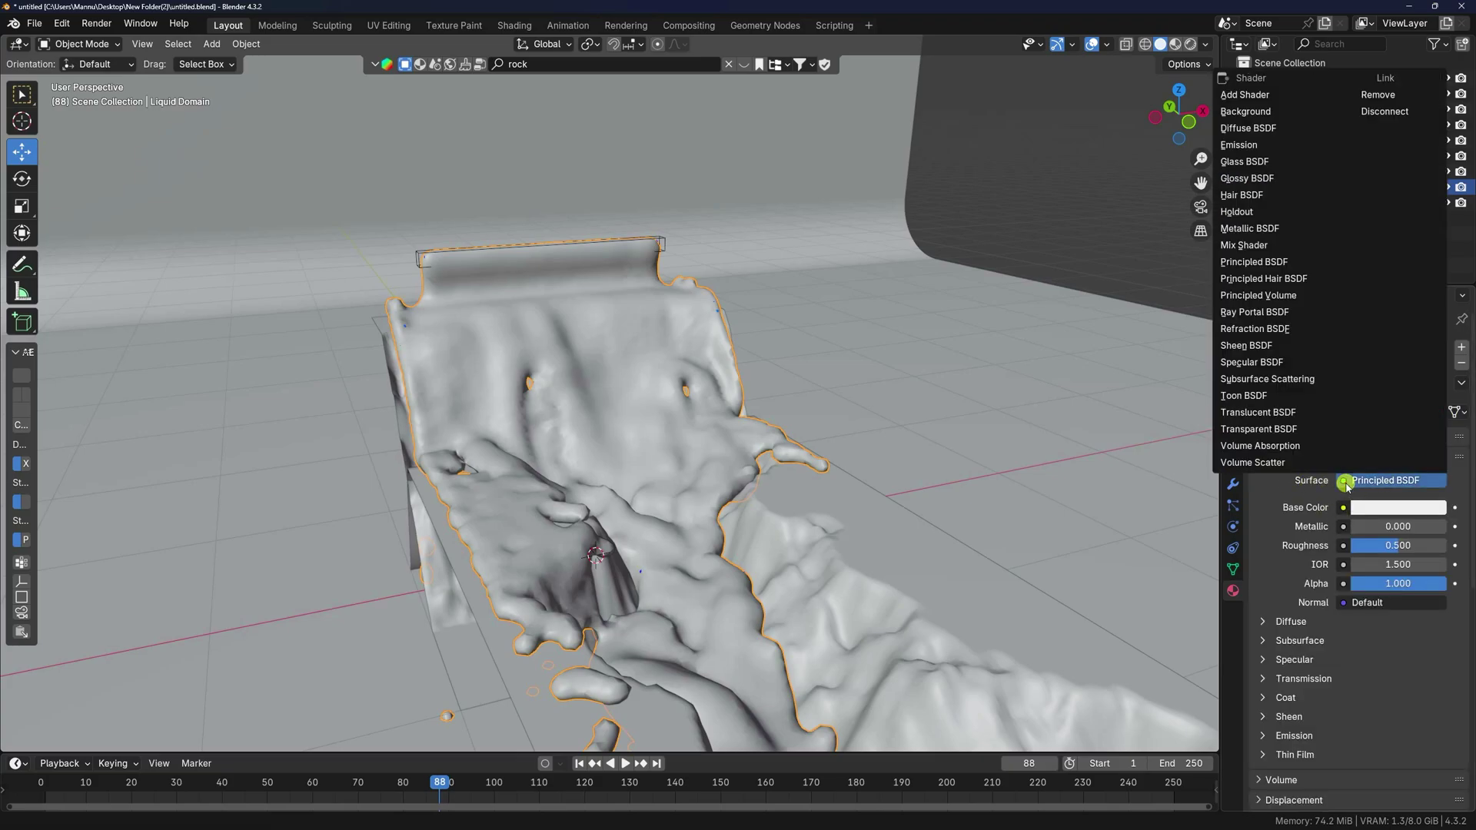
click(1245, 162)
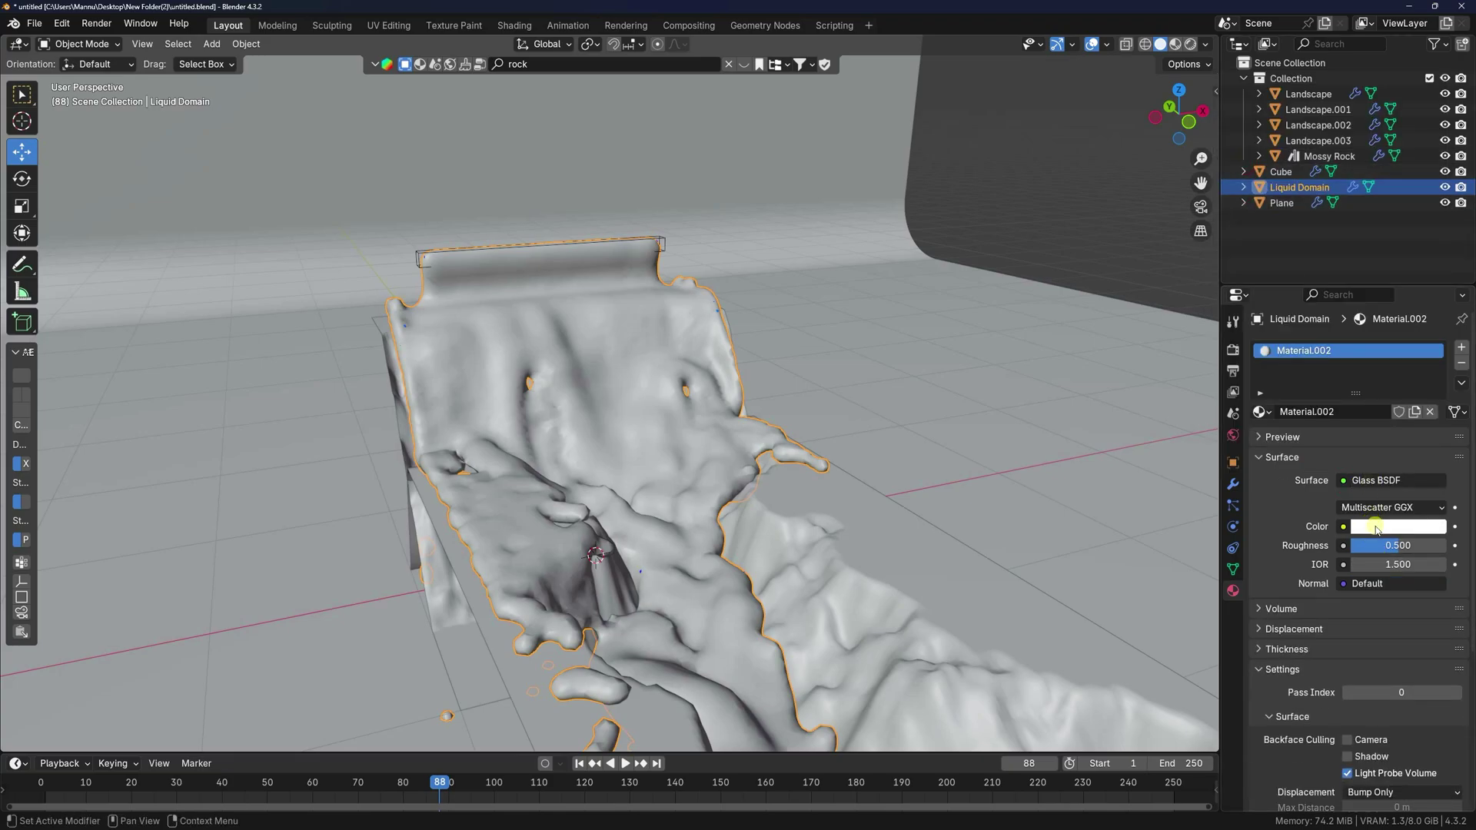
- Tint the glass material light blue with hue 0.54 and saturation 0.2
click(1375, 528)
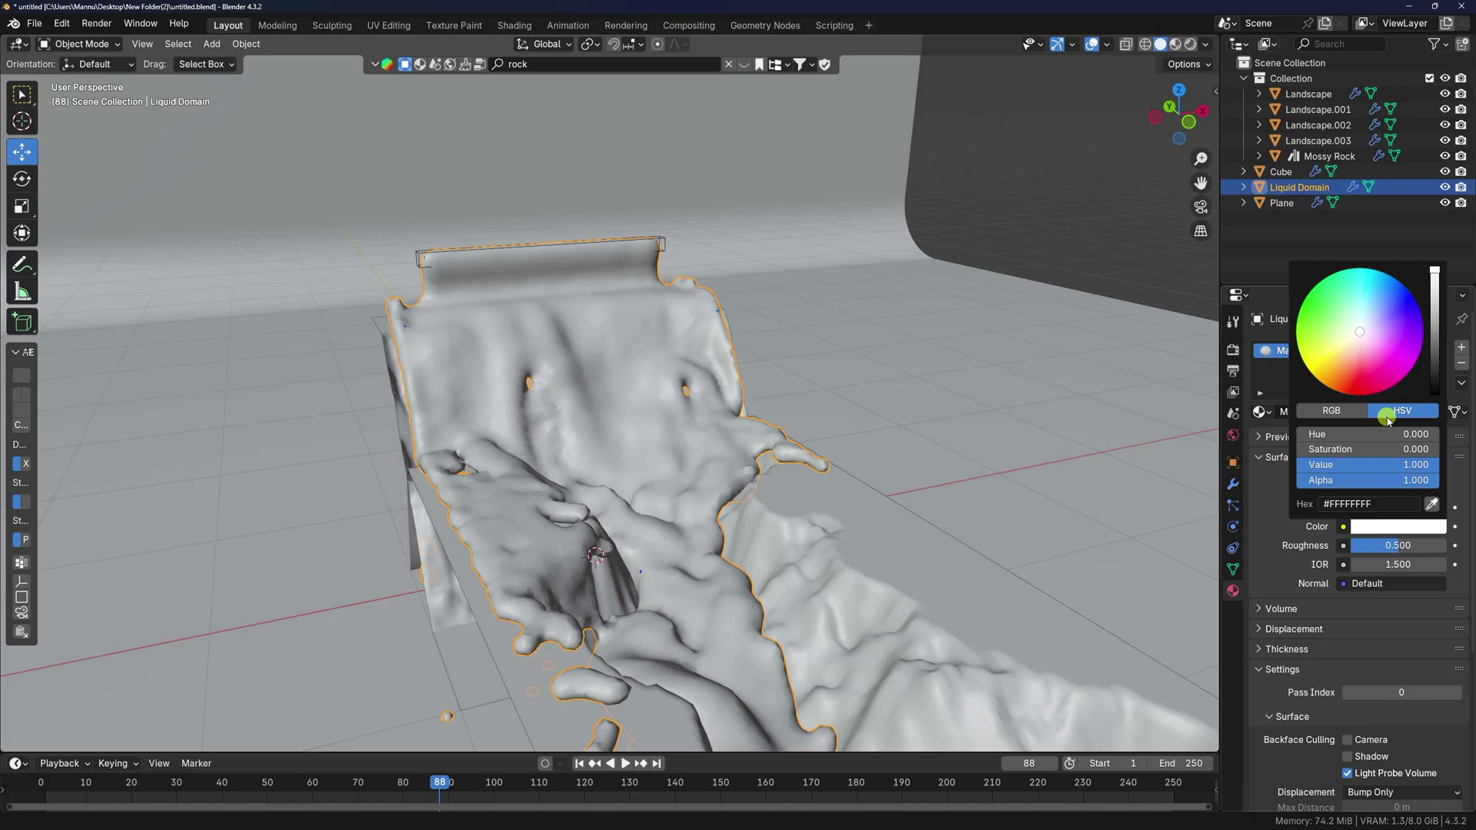
click(1365, 434)
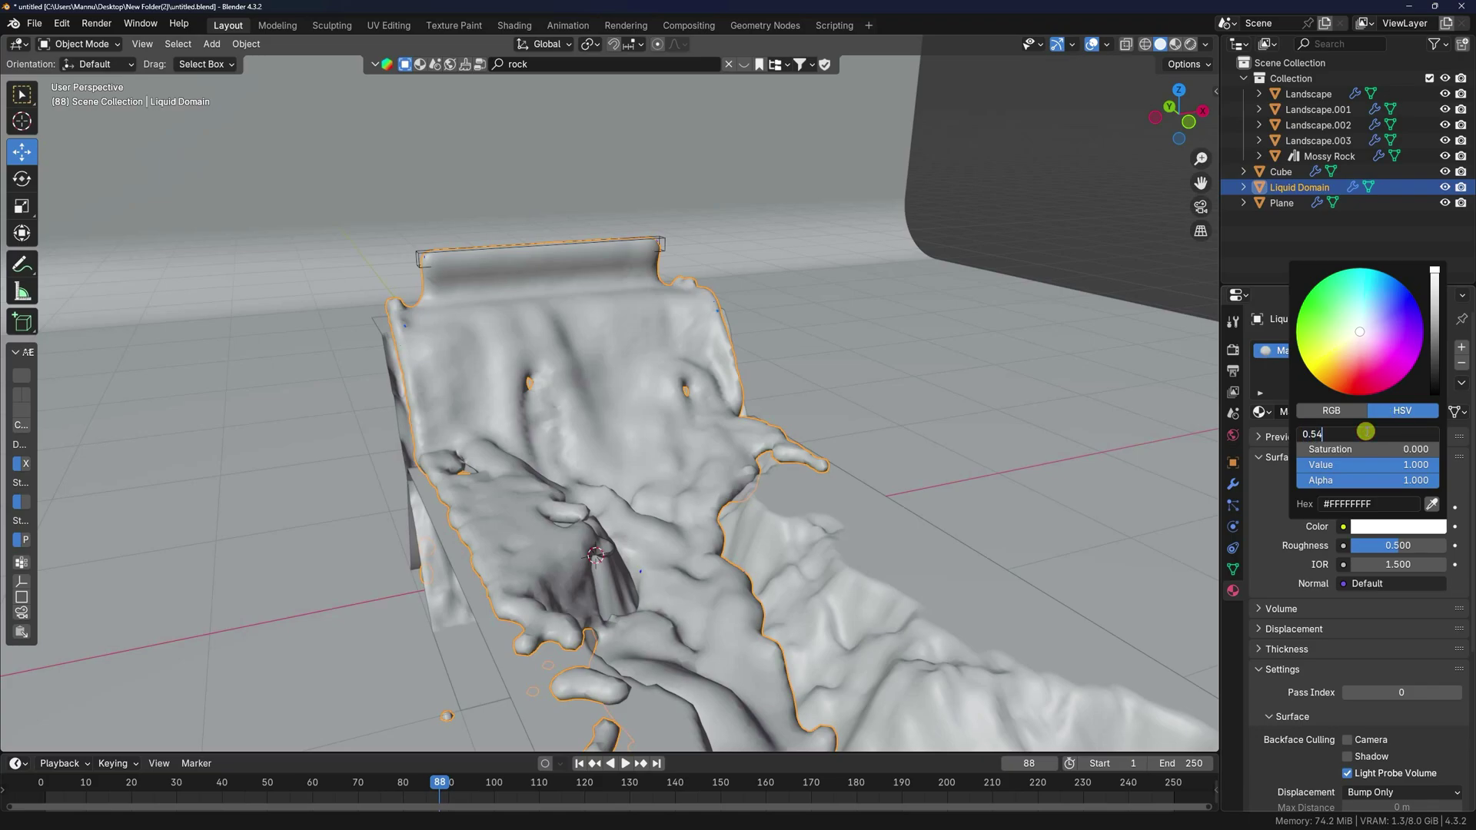
key(Tab)
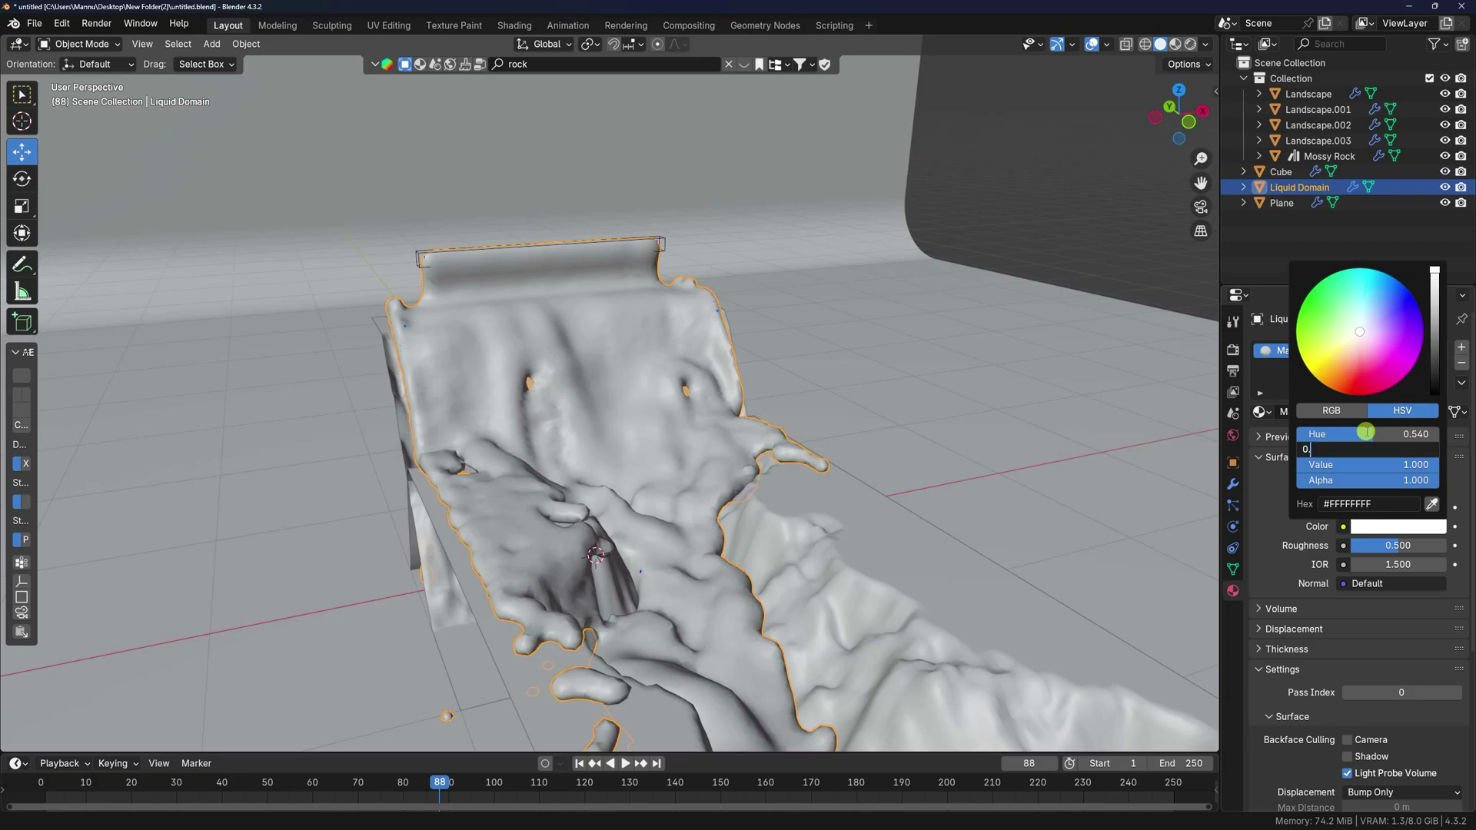
text(0.2)
key(Tab)
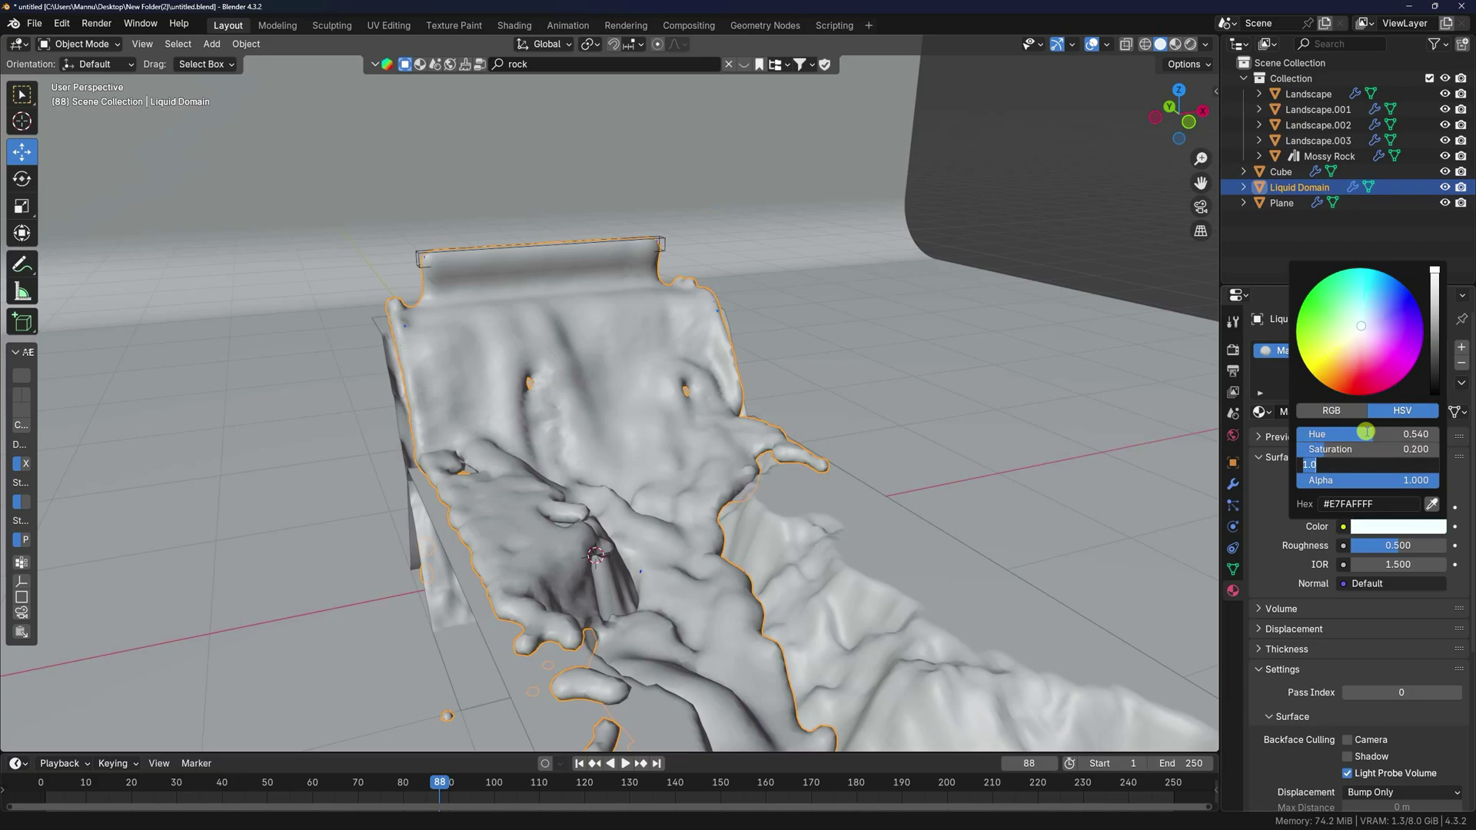
key(Return)
- Set the glass material's roughness to 0 and IOR to 1.333, and save the file
drag(1365, 546, 1281, 565)
click(1377, 564)
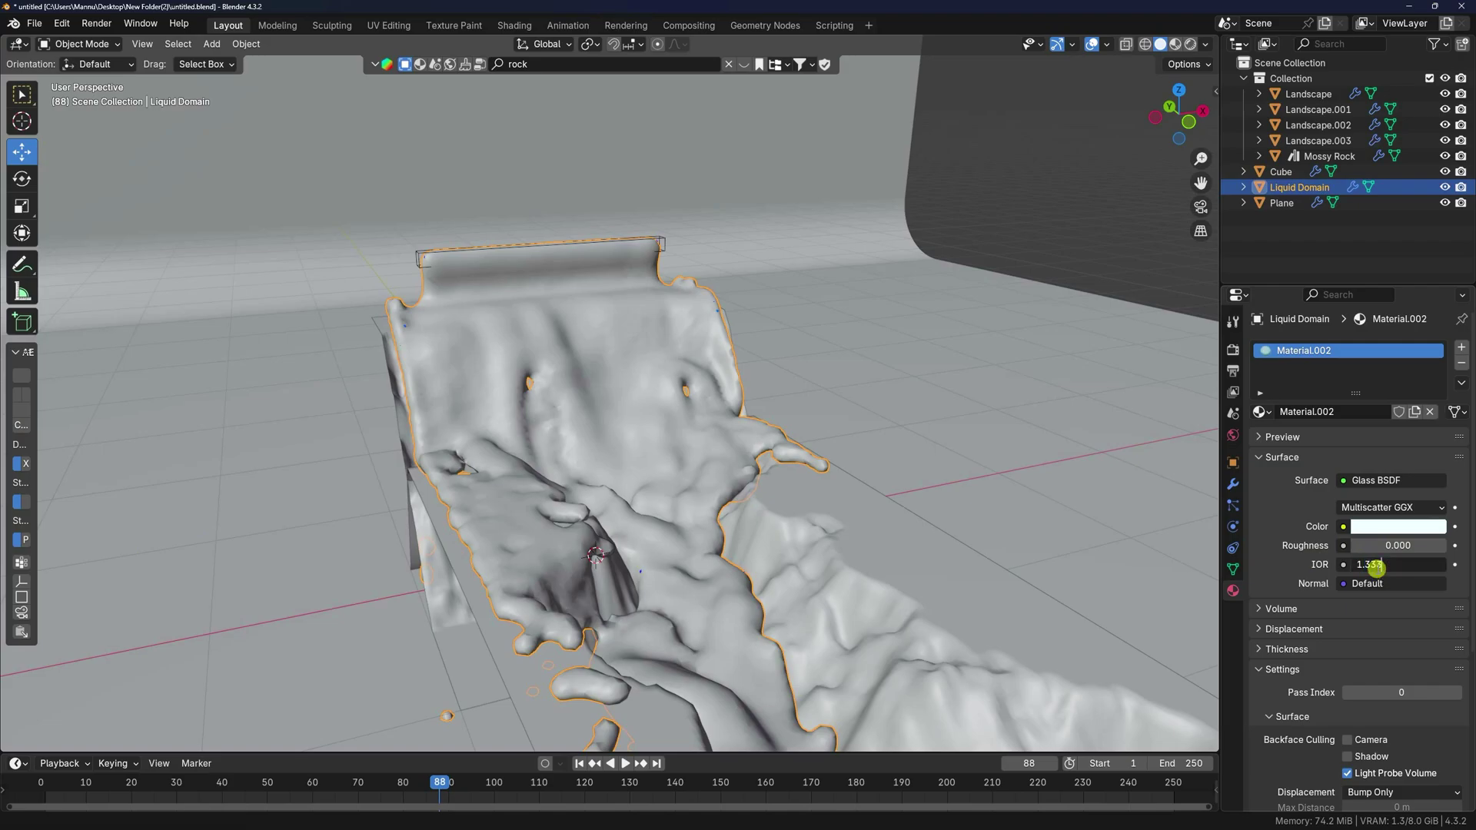
key(Return)
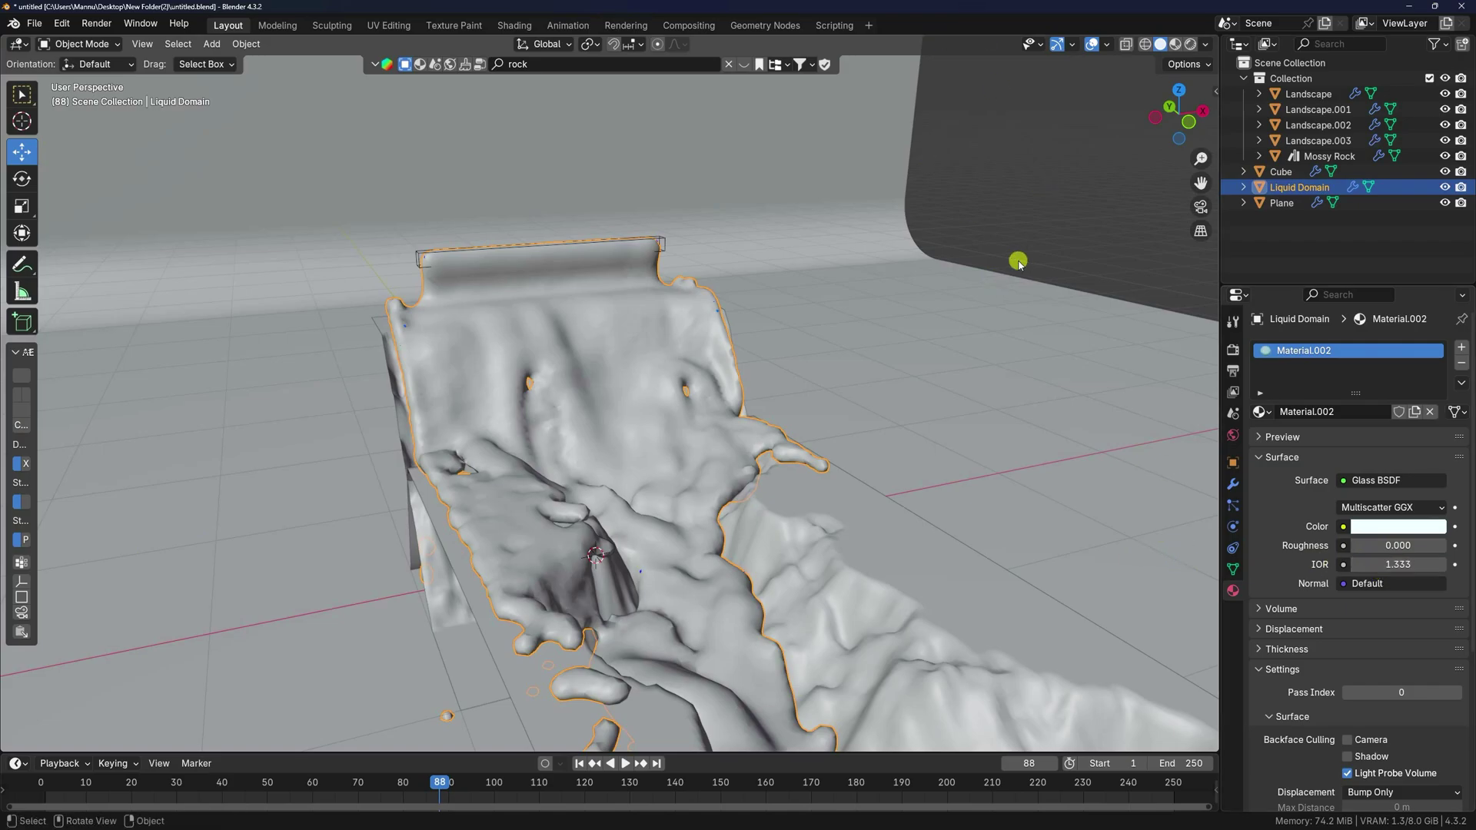
key(ctrl+s)
- Set the render engine to Cycles with GPU Compute and limit the render's max samples to 256
click(1233, 350)
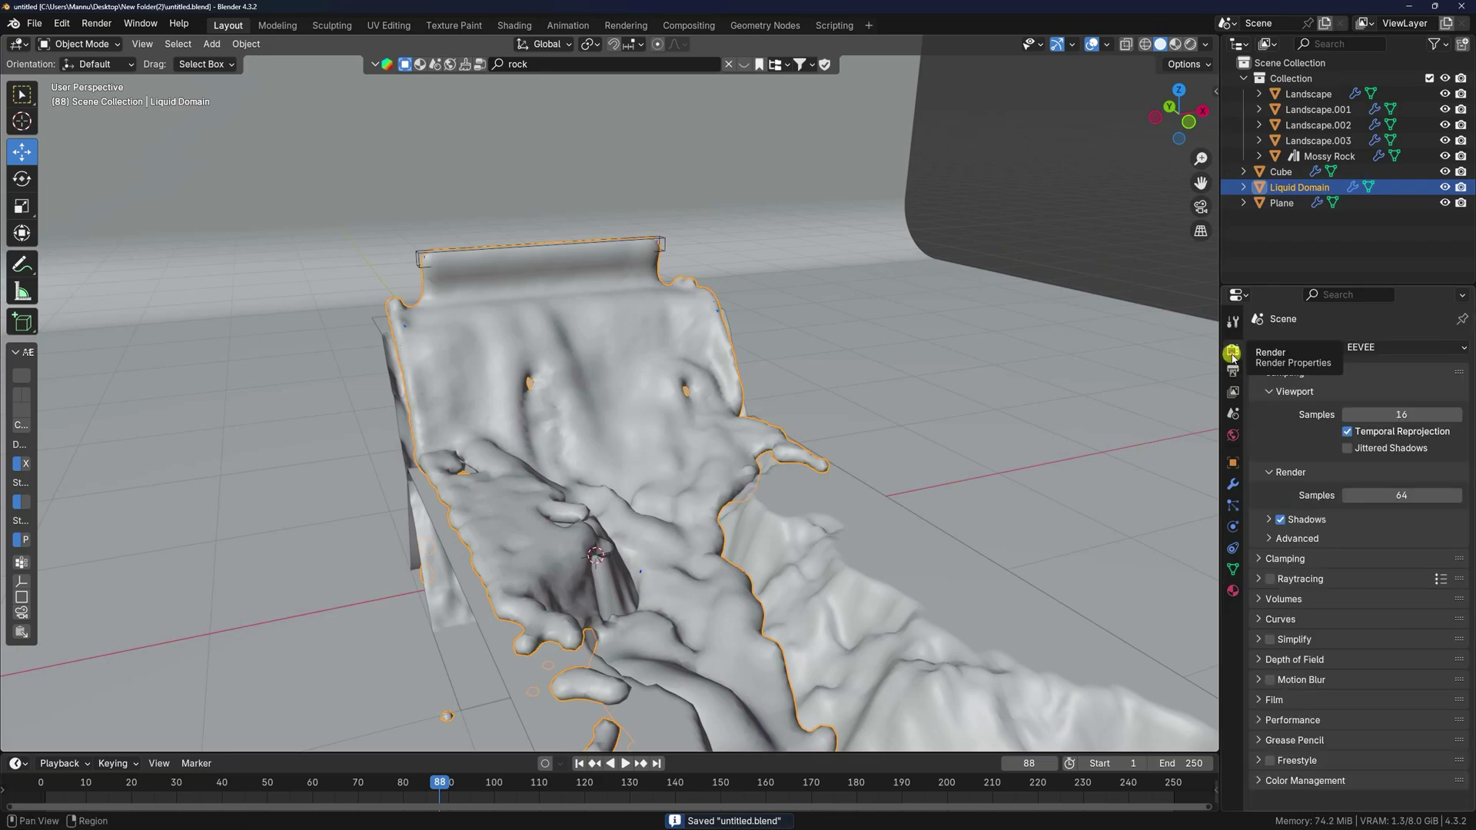
click(1391, 346)
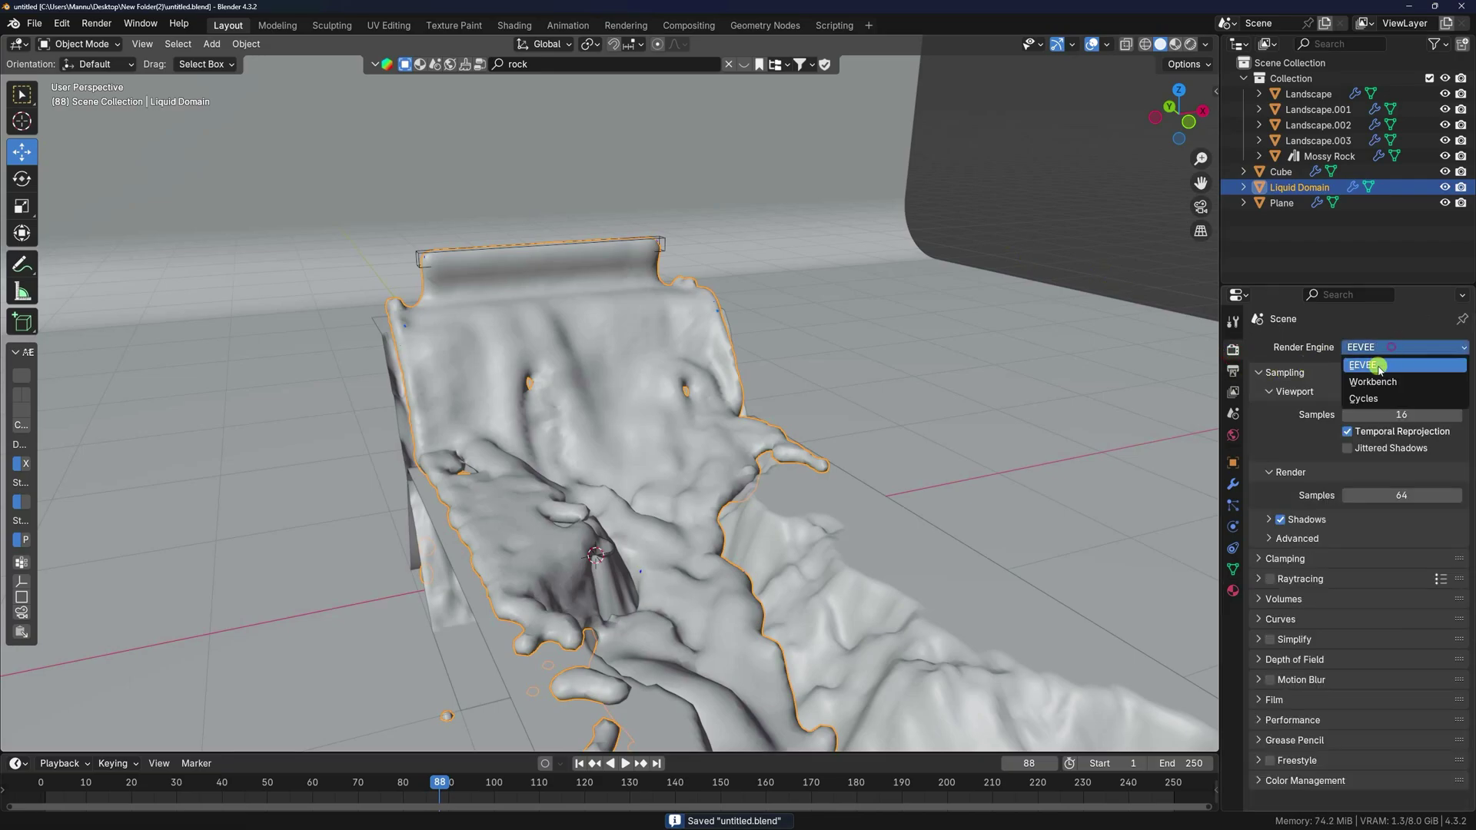
click(1366, 402)
click(1358, 385)
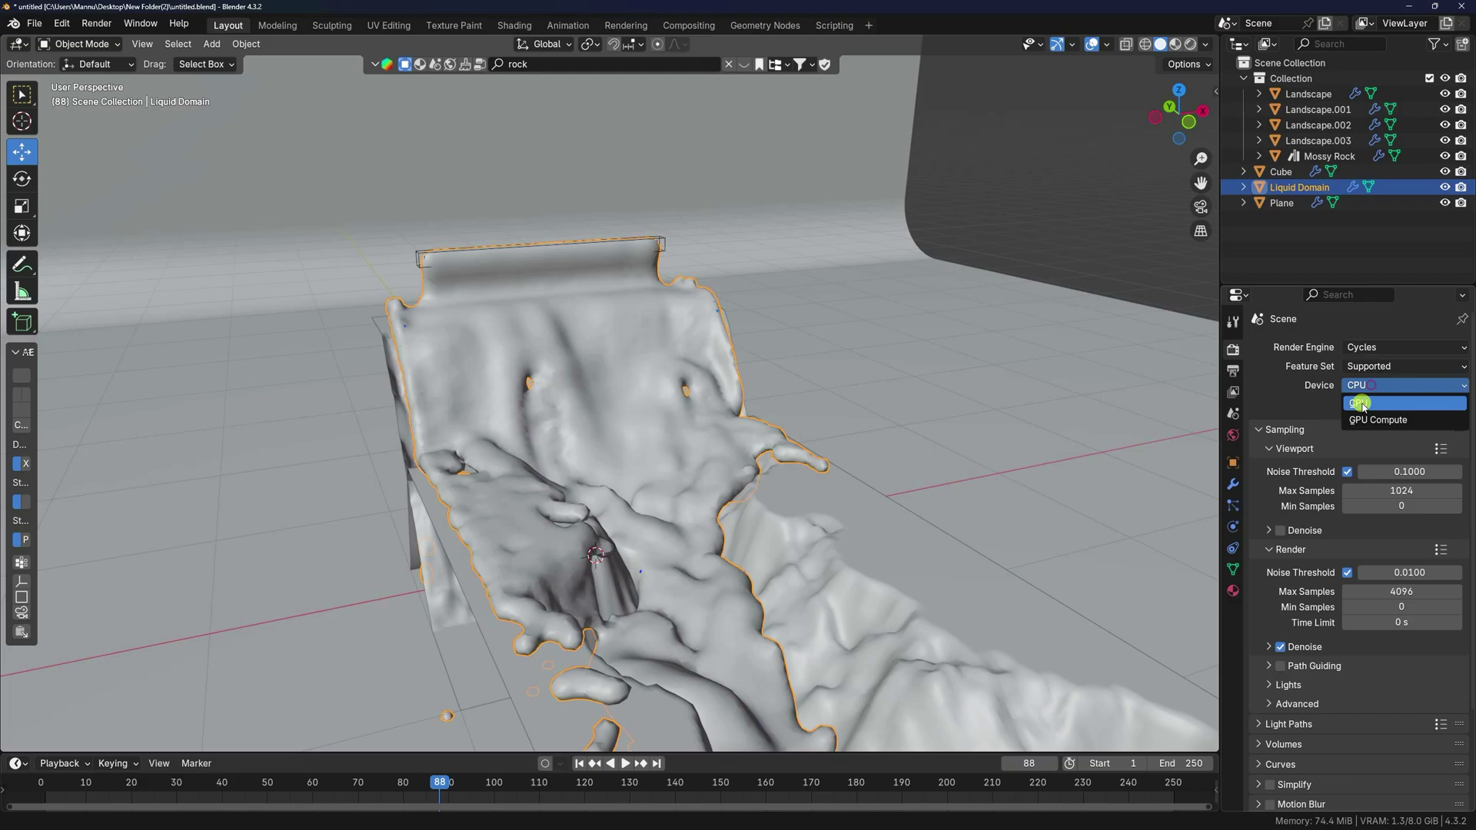
click(1370, 420)
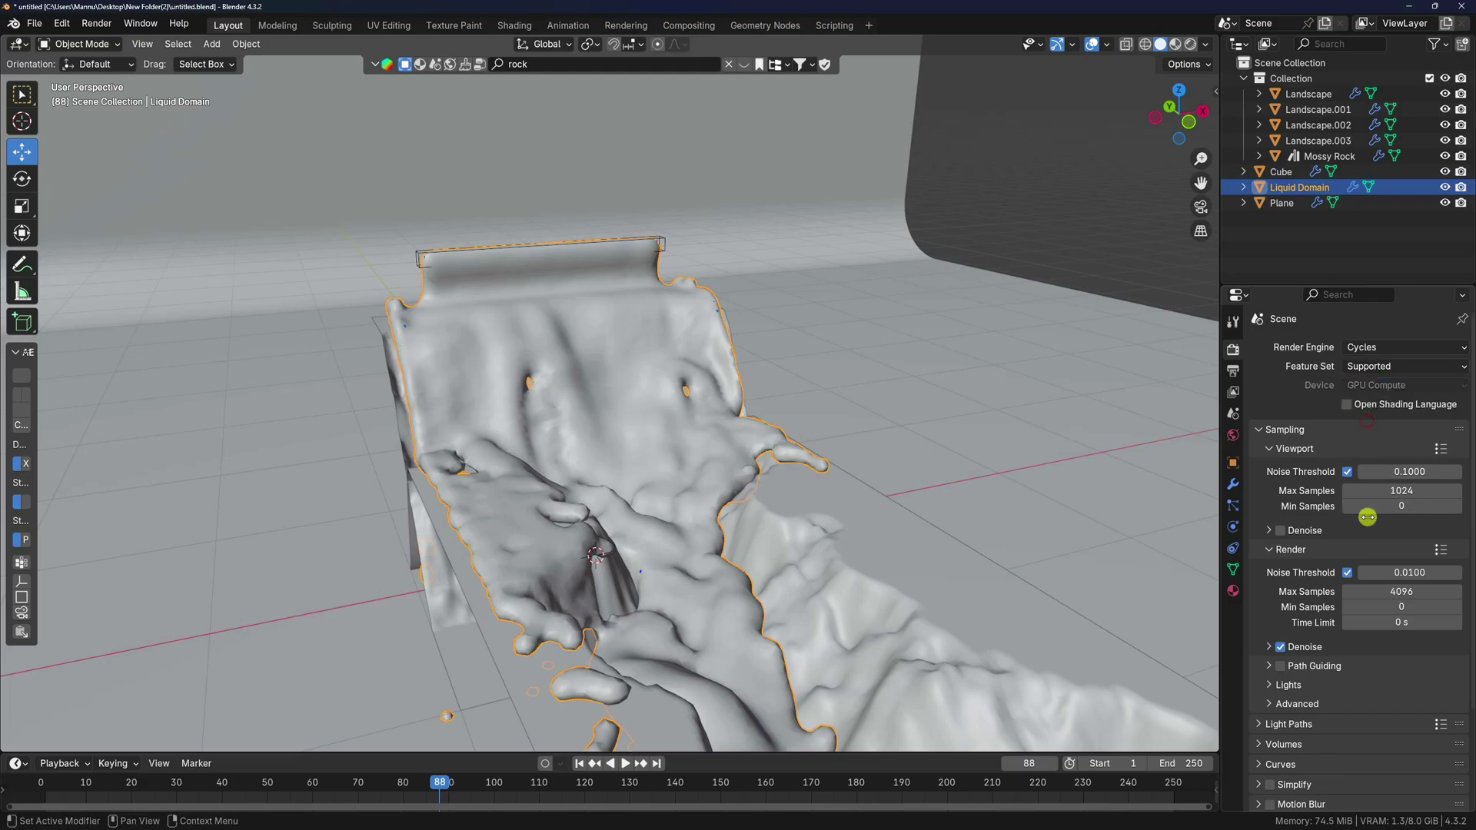
click(1407, 590)
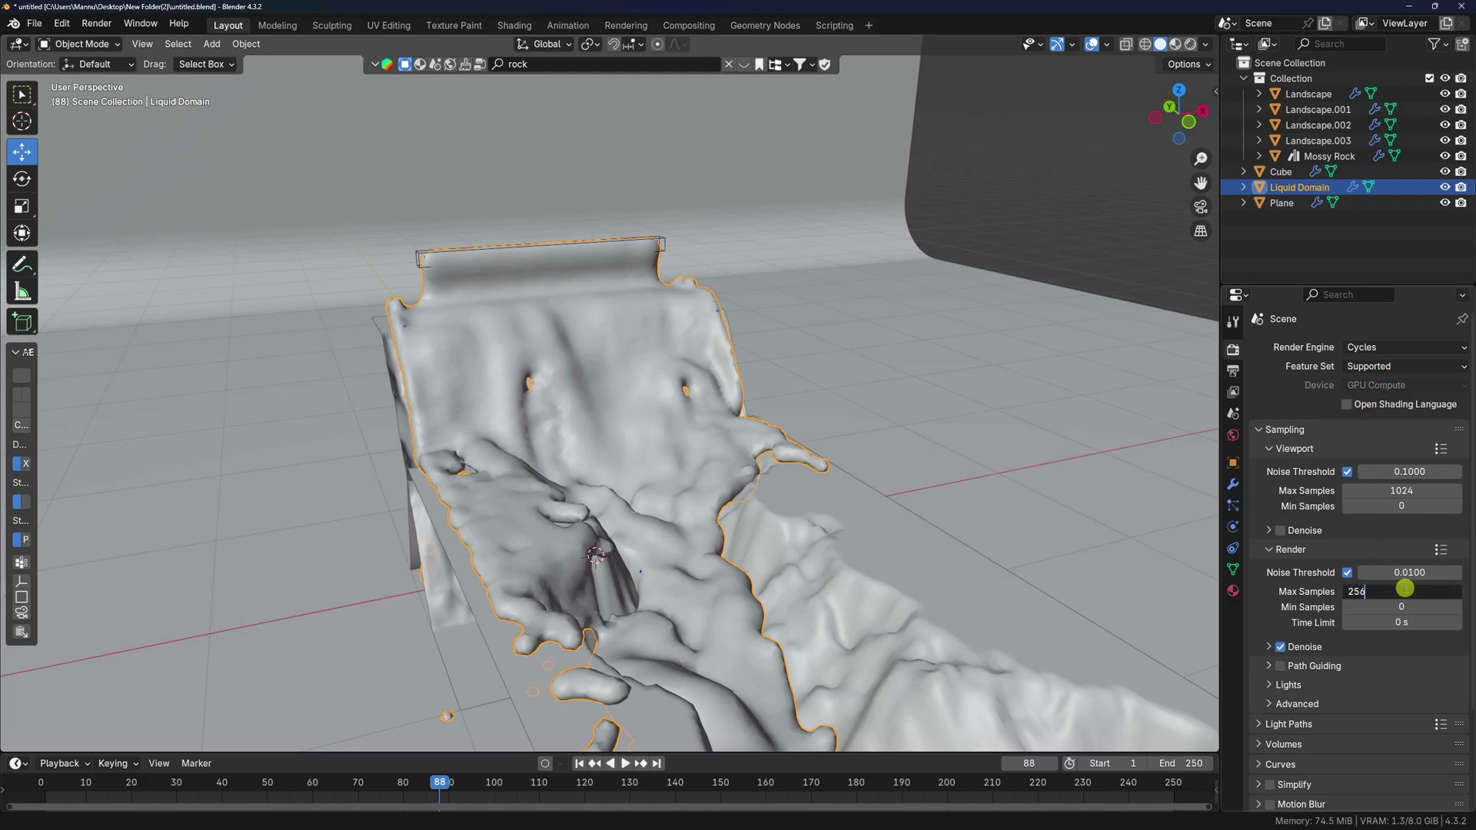
key(Return)
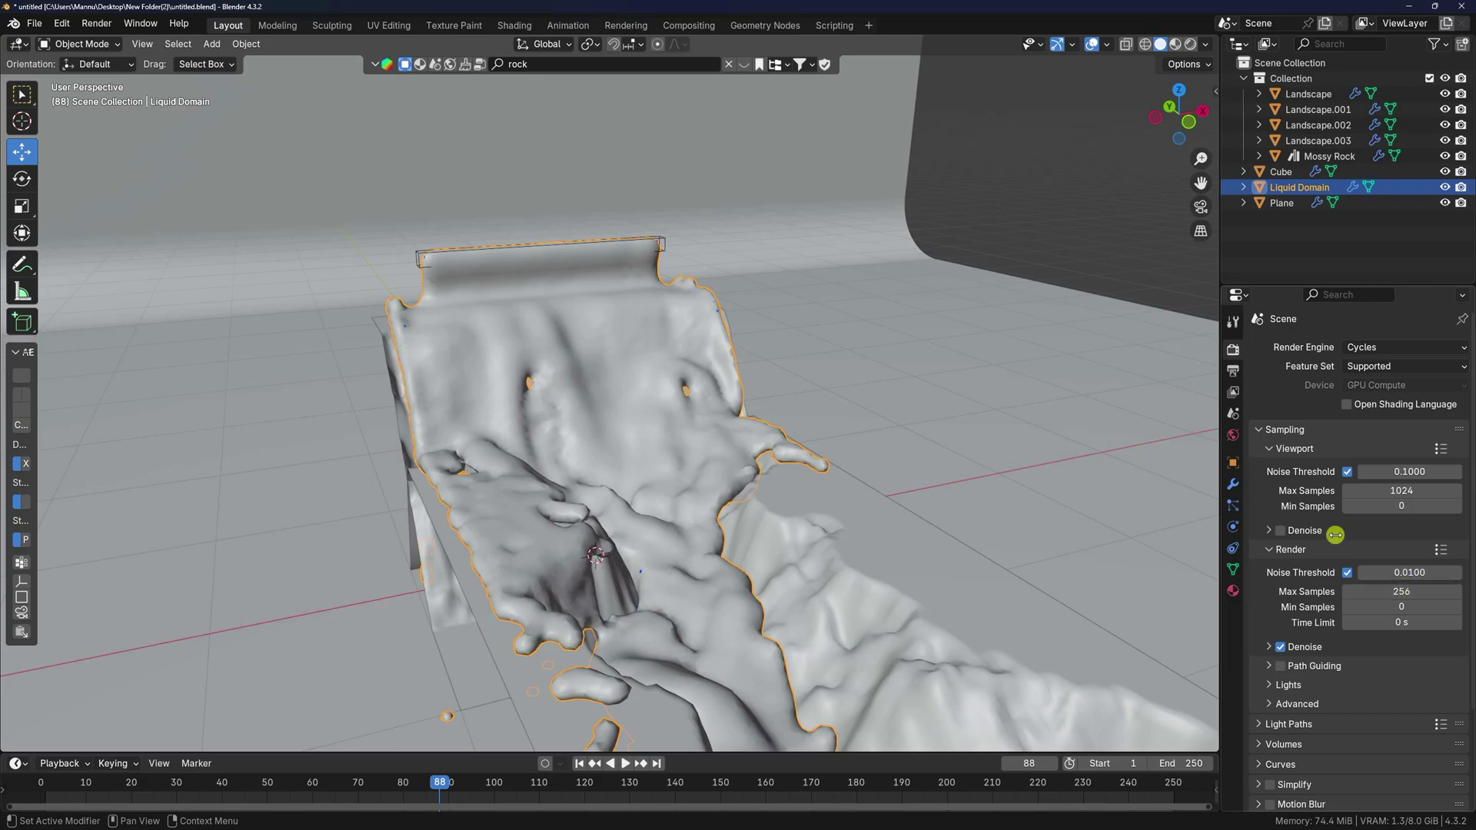
- Use artist_workshop_4k.exr from the Hdri folder as the world's environment texture, with strength 1.5
click(1234, 435)
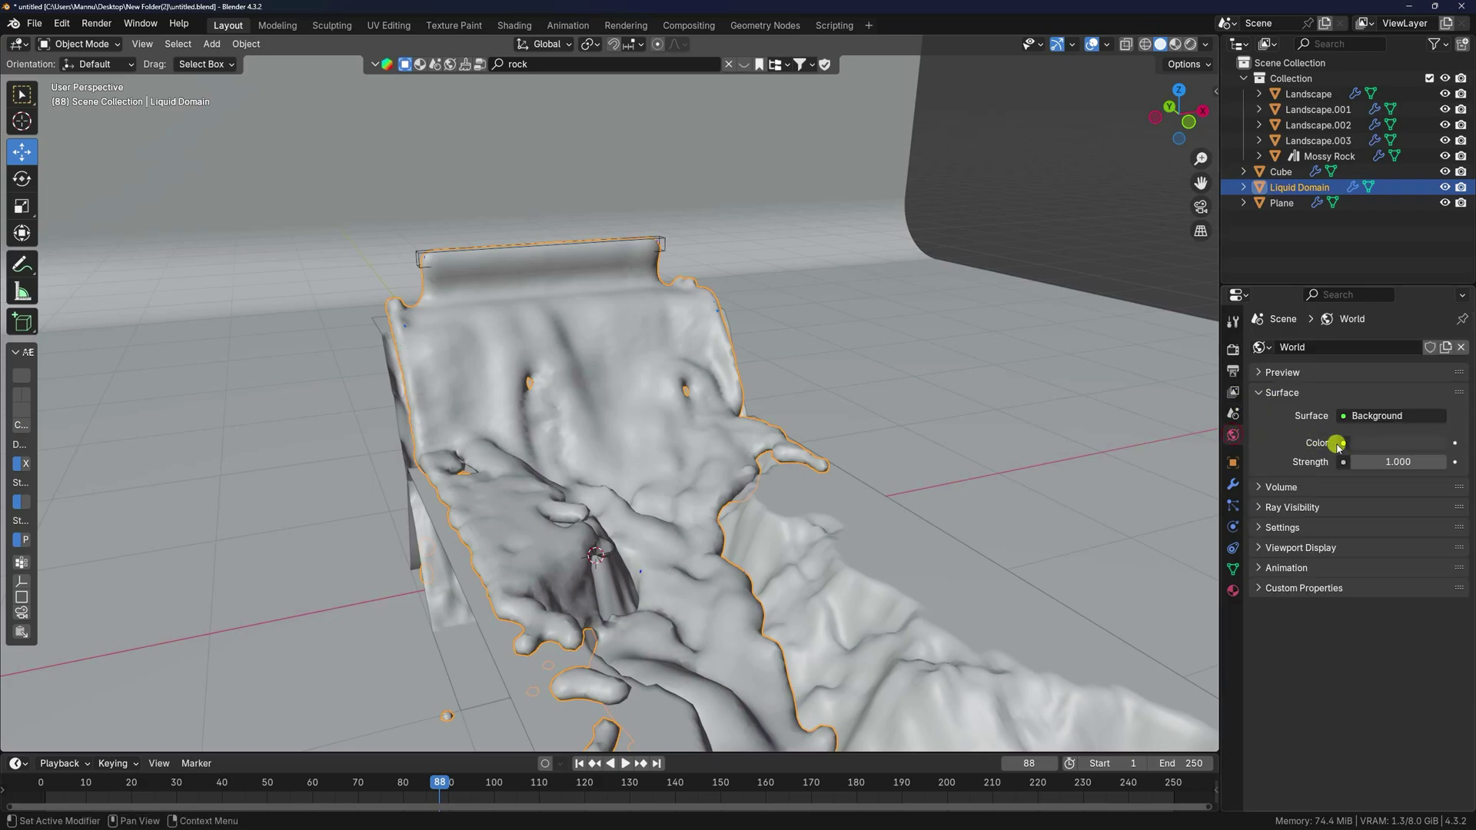
click(1338, 446)
click(1351, 444)
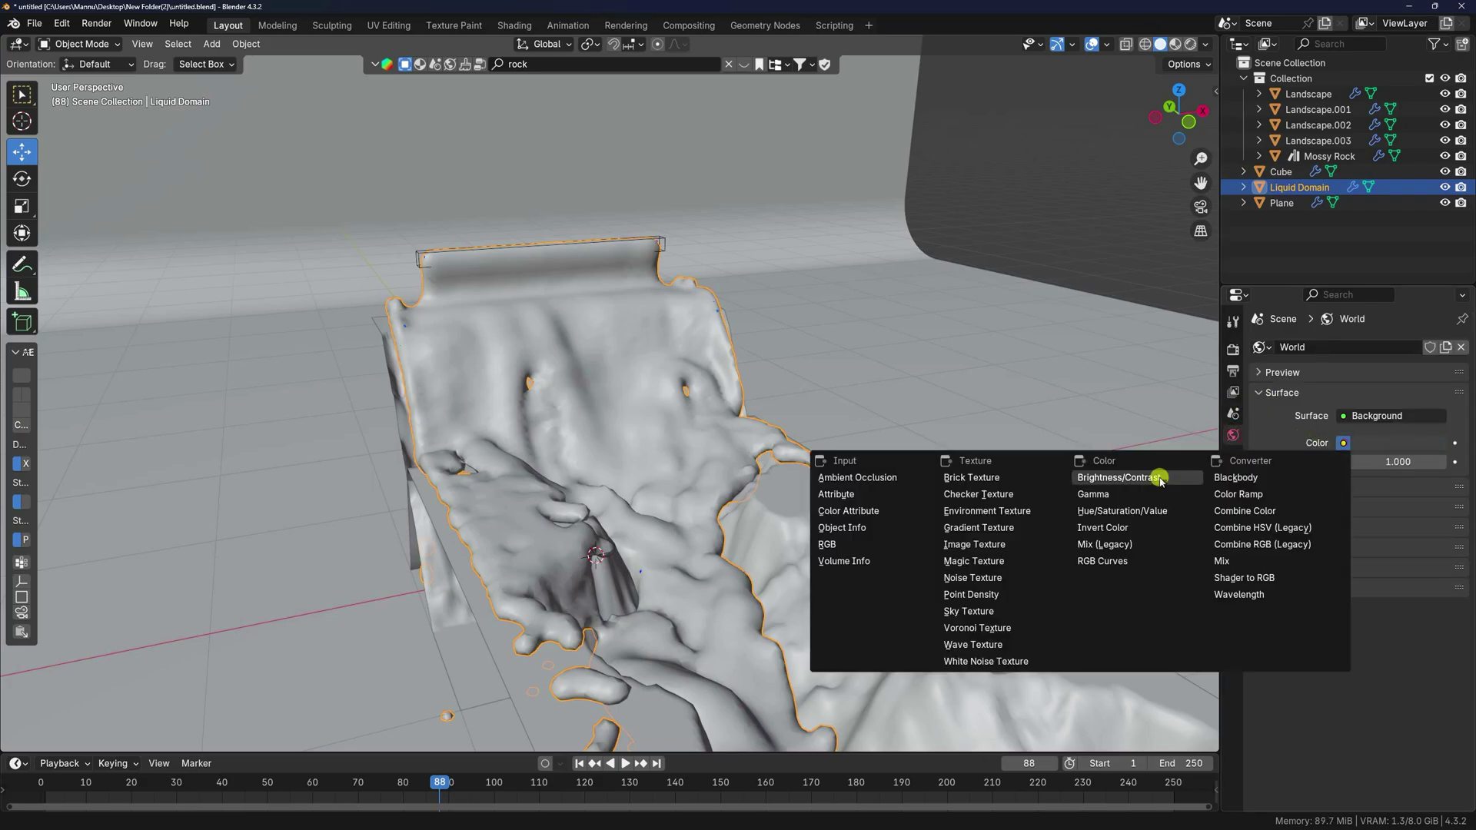
click(961, 512)
click(1445, 463)
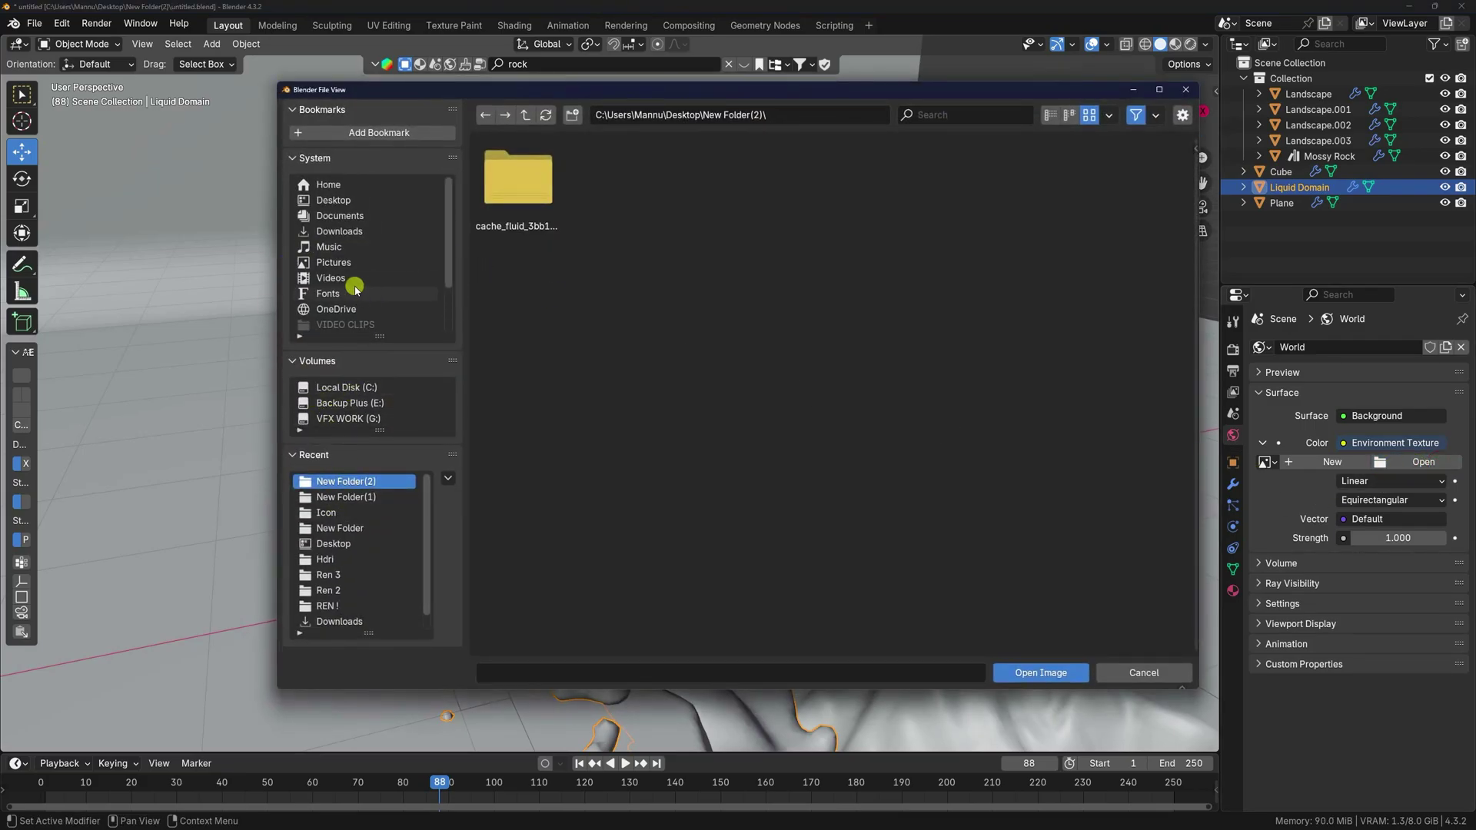
click(321, 561)
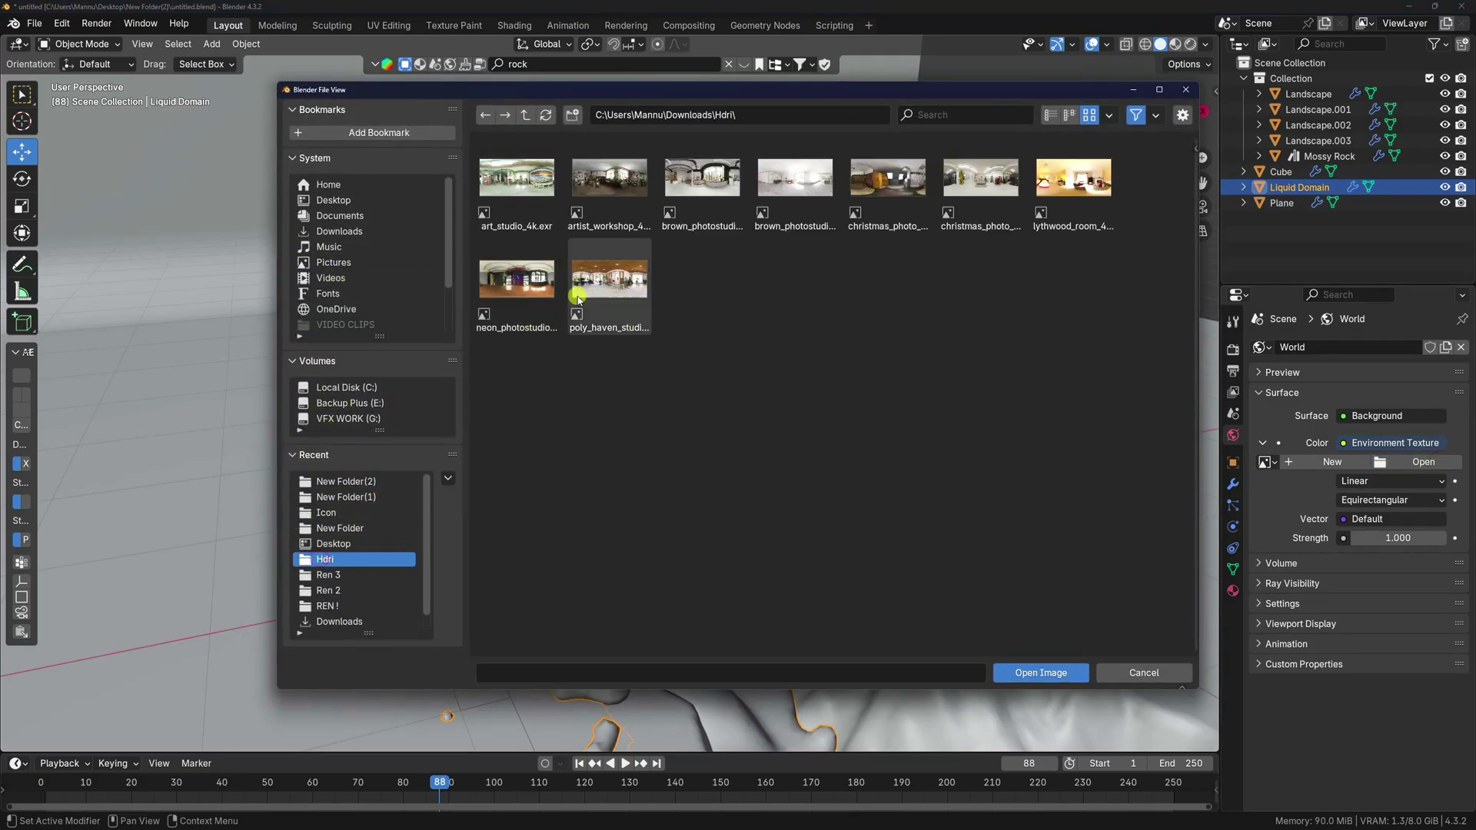
click(627, 192)
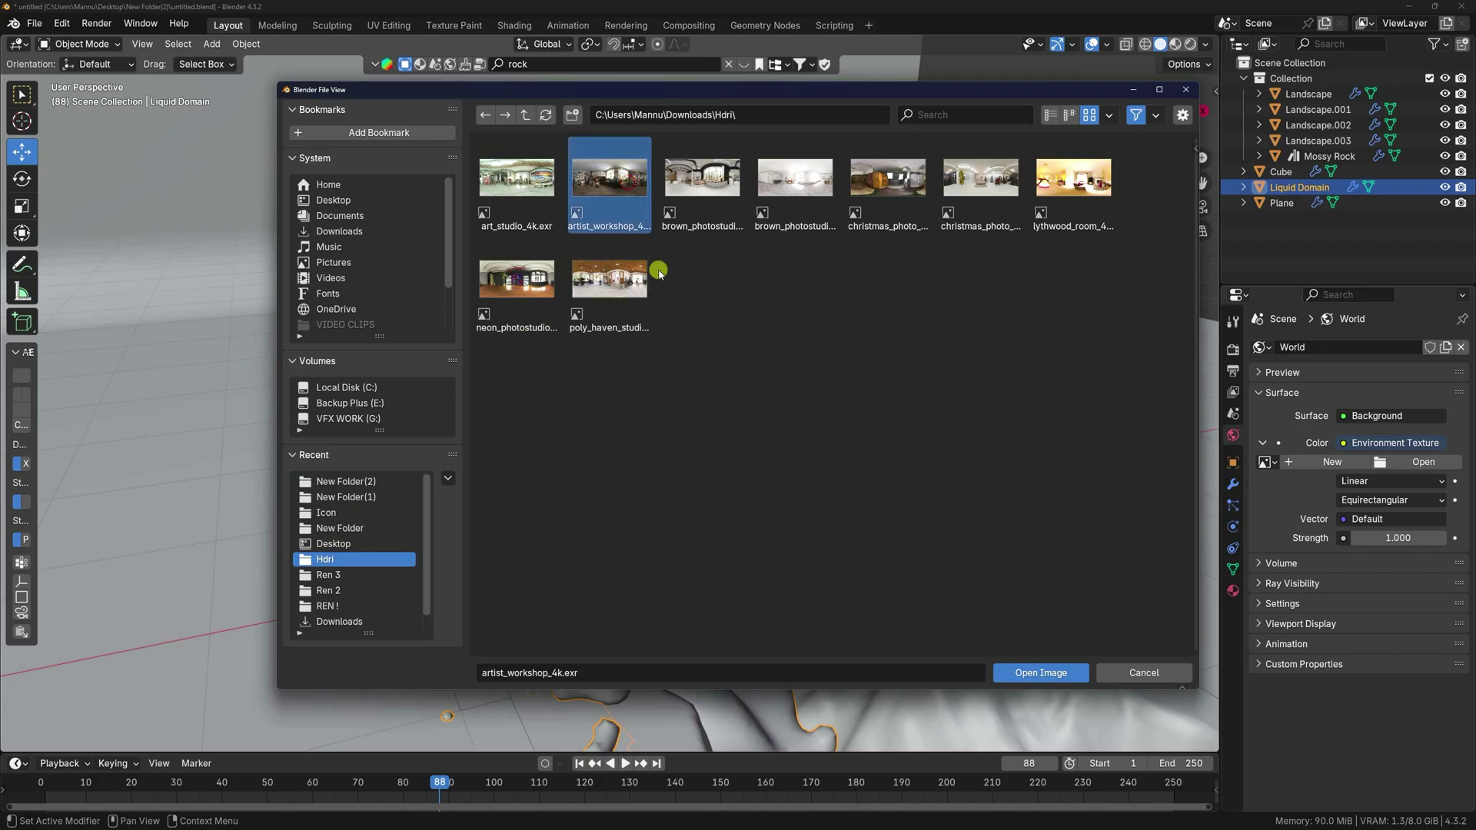
click(1065, 678)
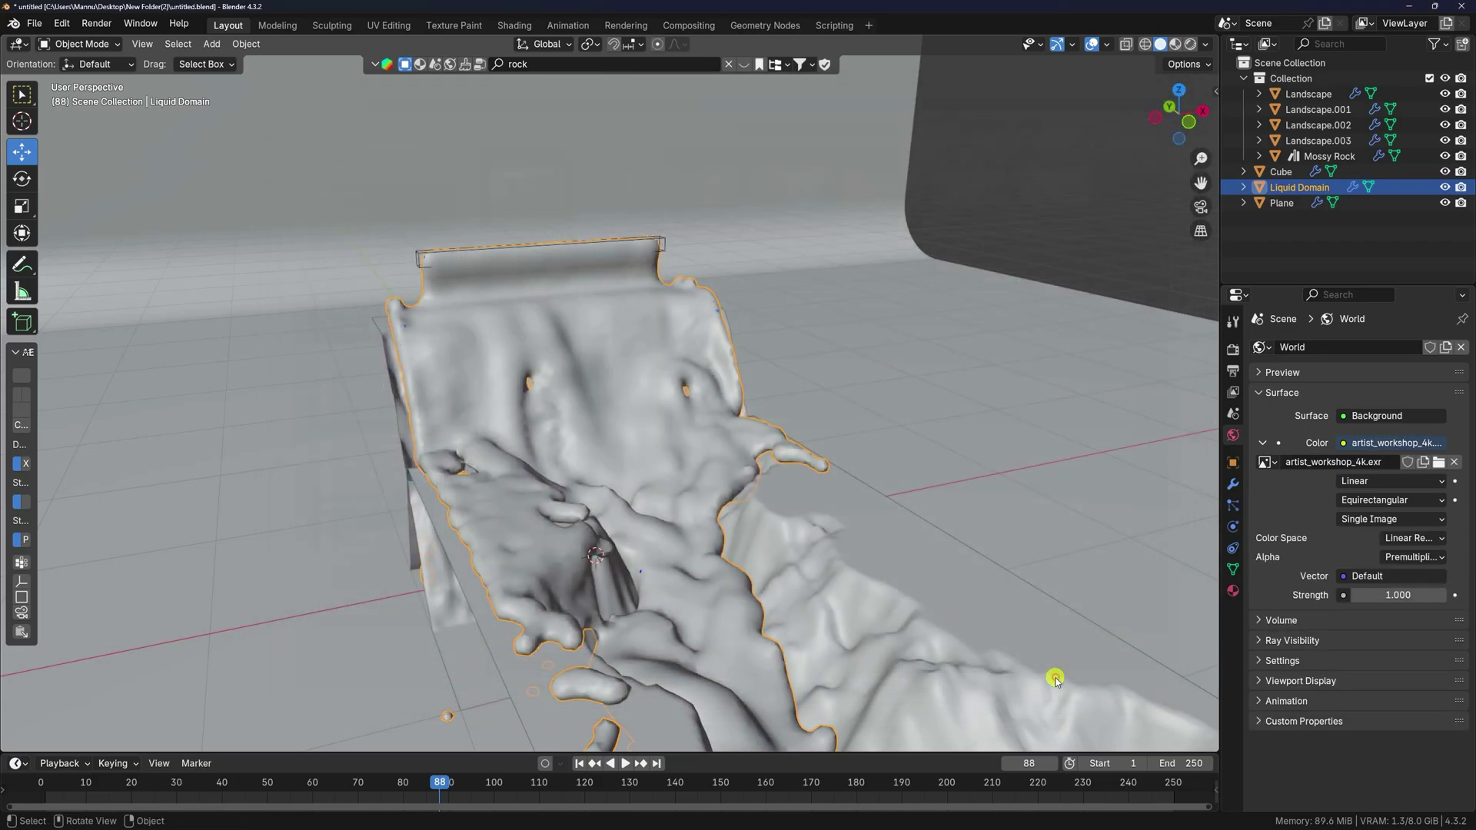
click(1397, 593)
key(Return)
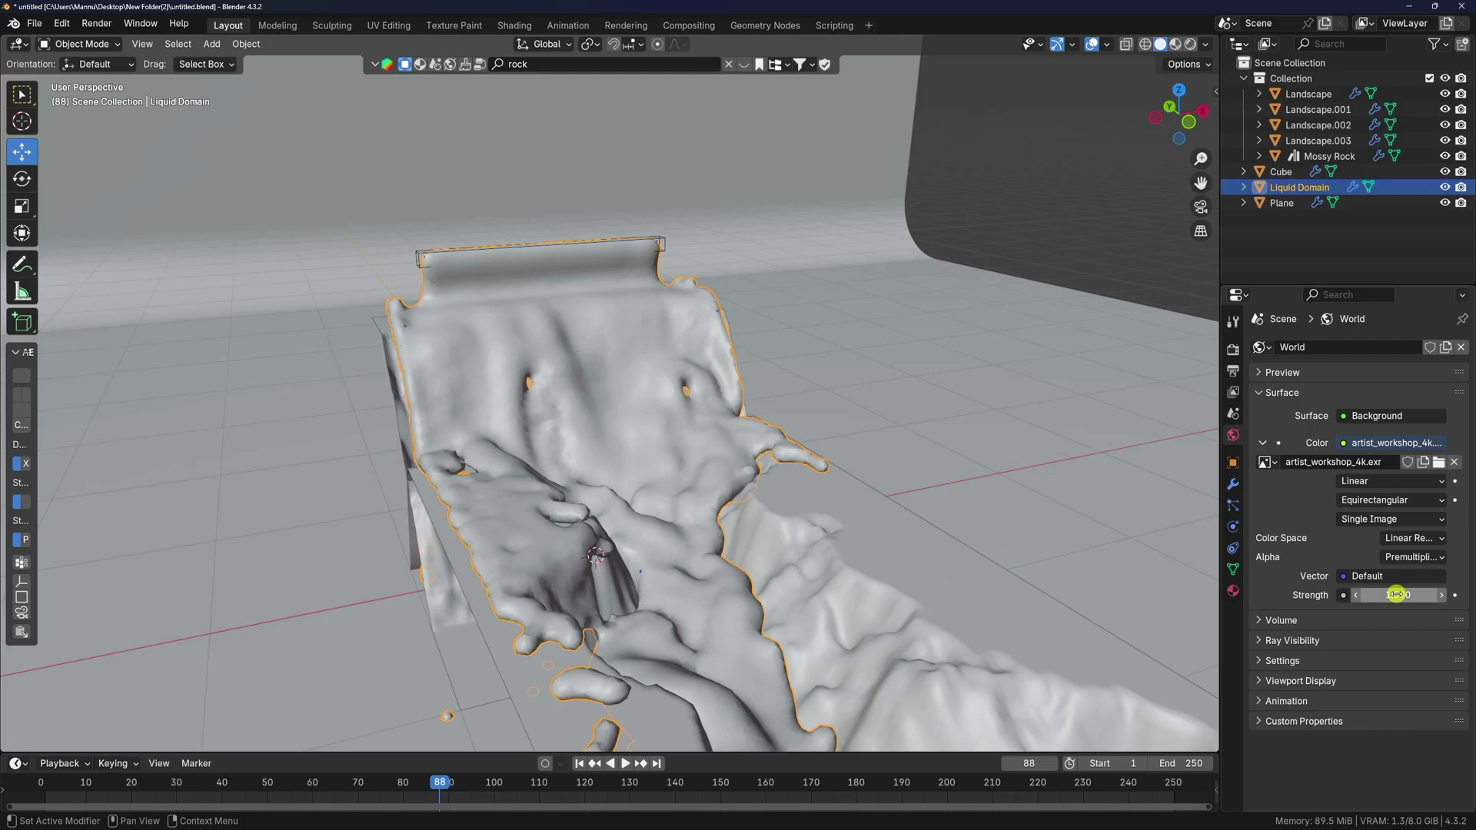
- Add an area light to the scene
scroll(587, 372, down, 4)
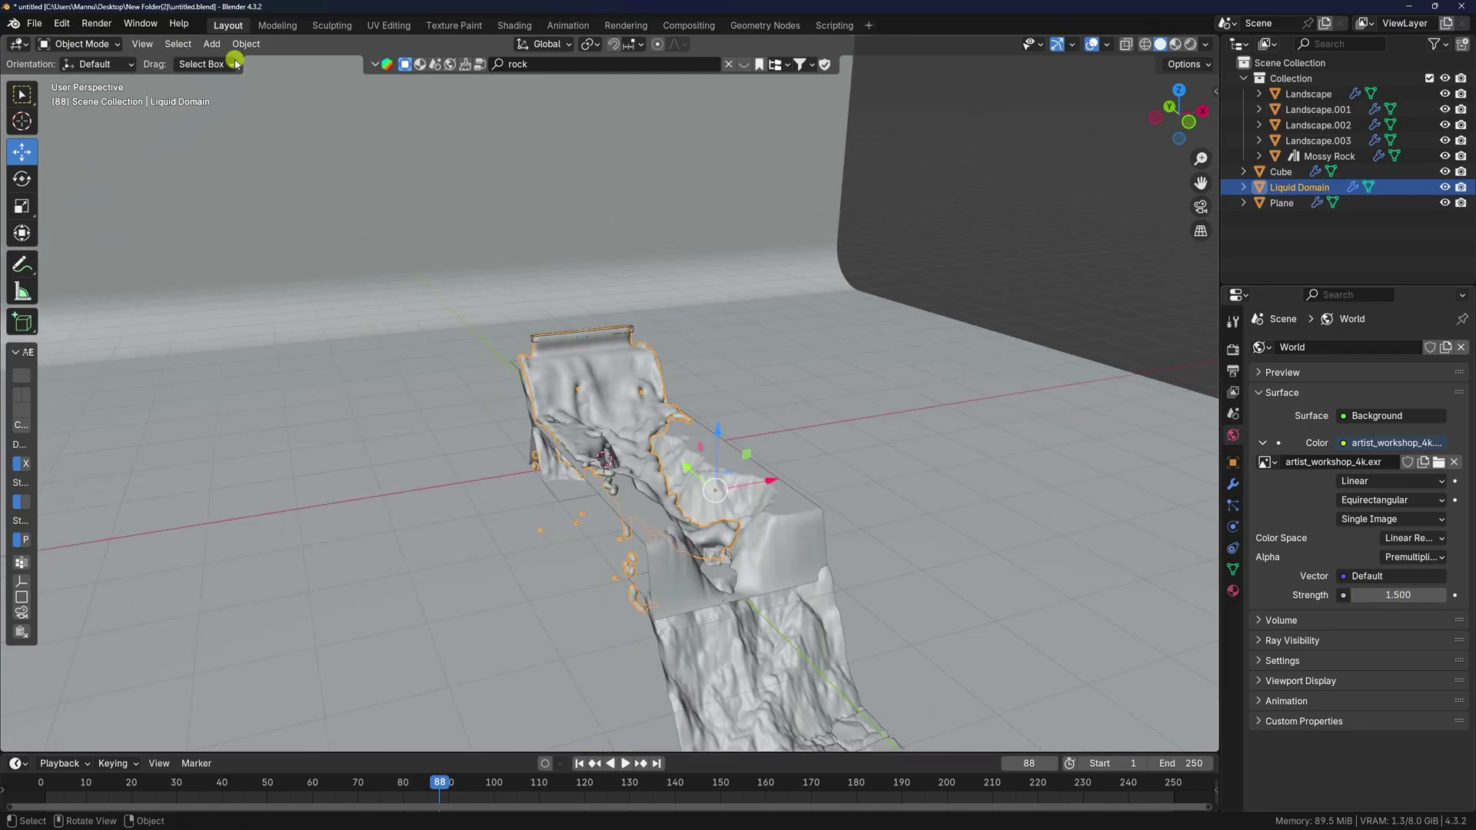
click(211, 43)
mouse_move(237, 225)
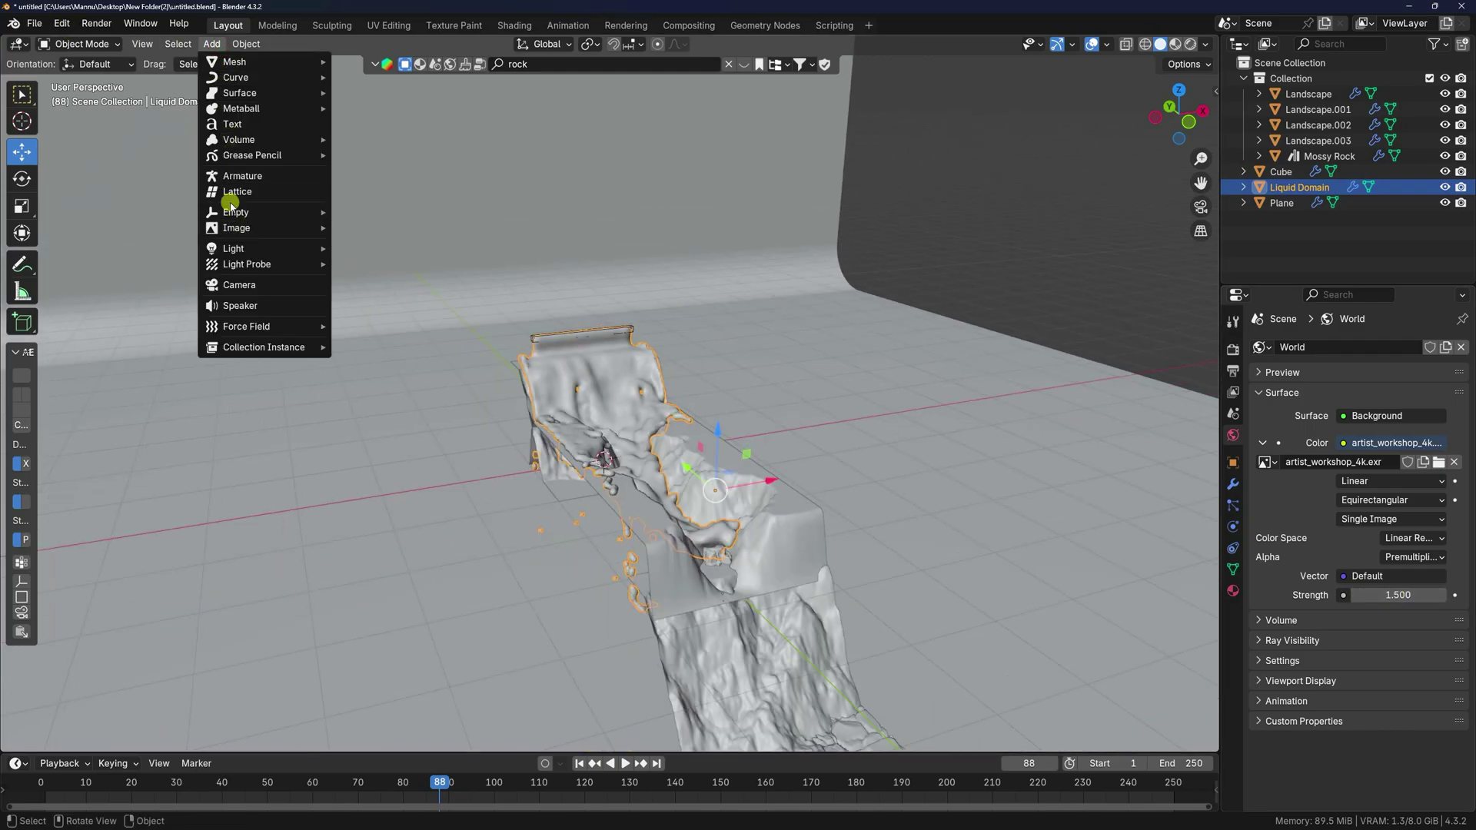
click(367, 298)
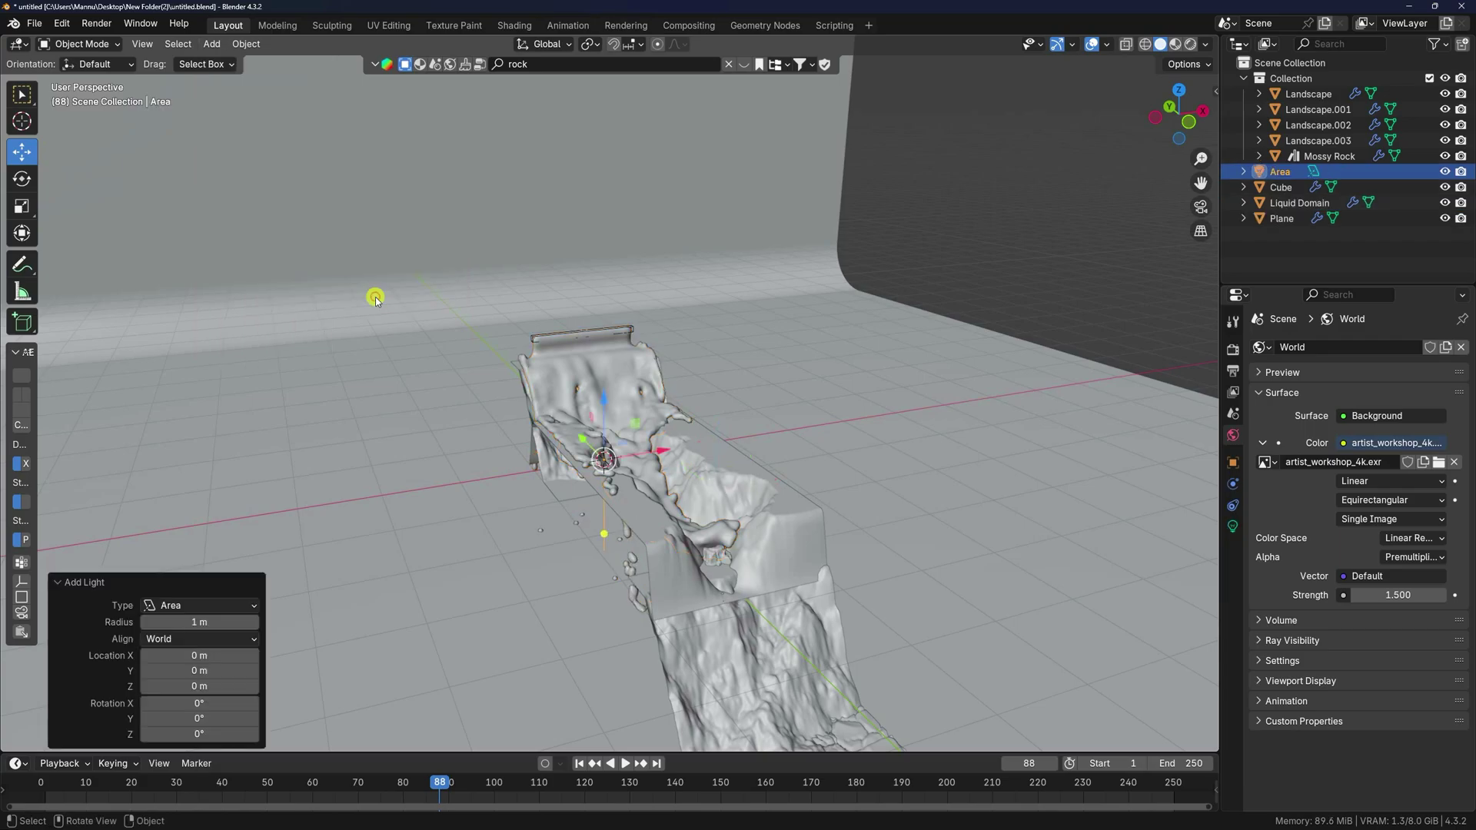
- Place the area light above the middle of the terrain, moving it about -2.08 m along Y and 4.62 m up along Z
scroll(784, 477, down, 5)
key(KP_5)
key(KP_7)
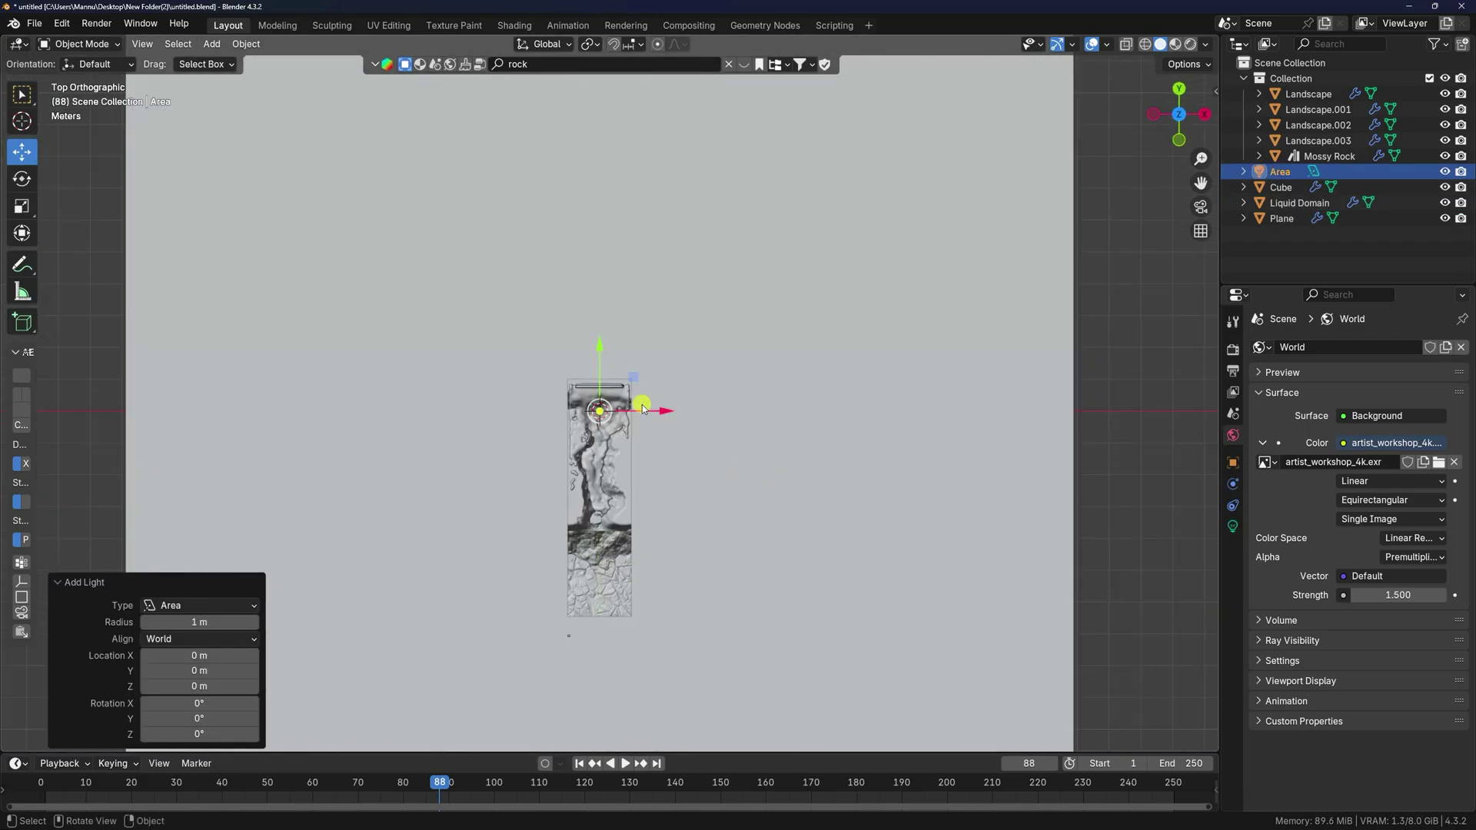
drag(603, 355, 602, 422)
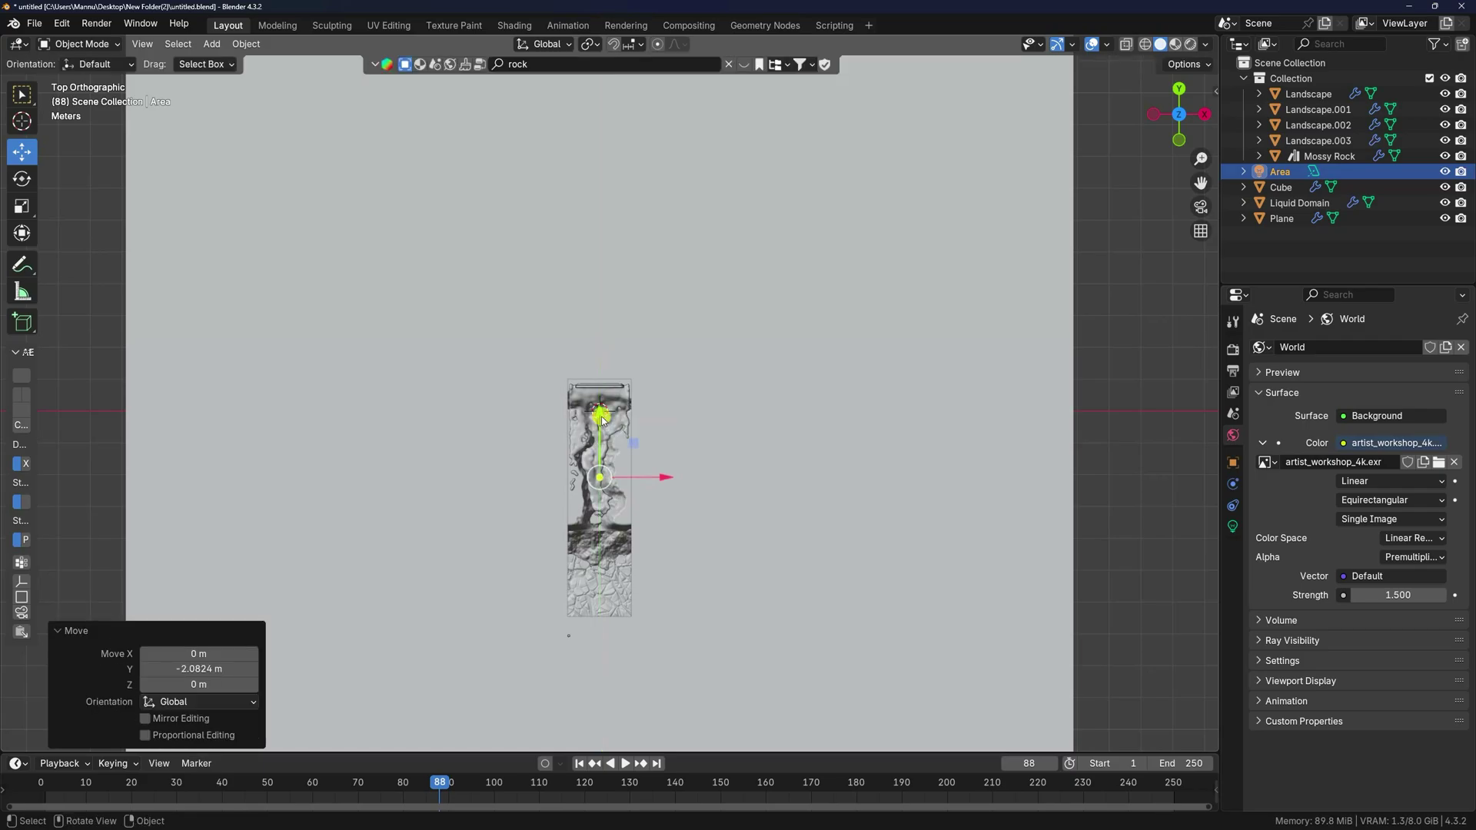
middle_drag(602, 420, 692, 250)
drag(646, 326, 676, 222)
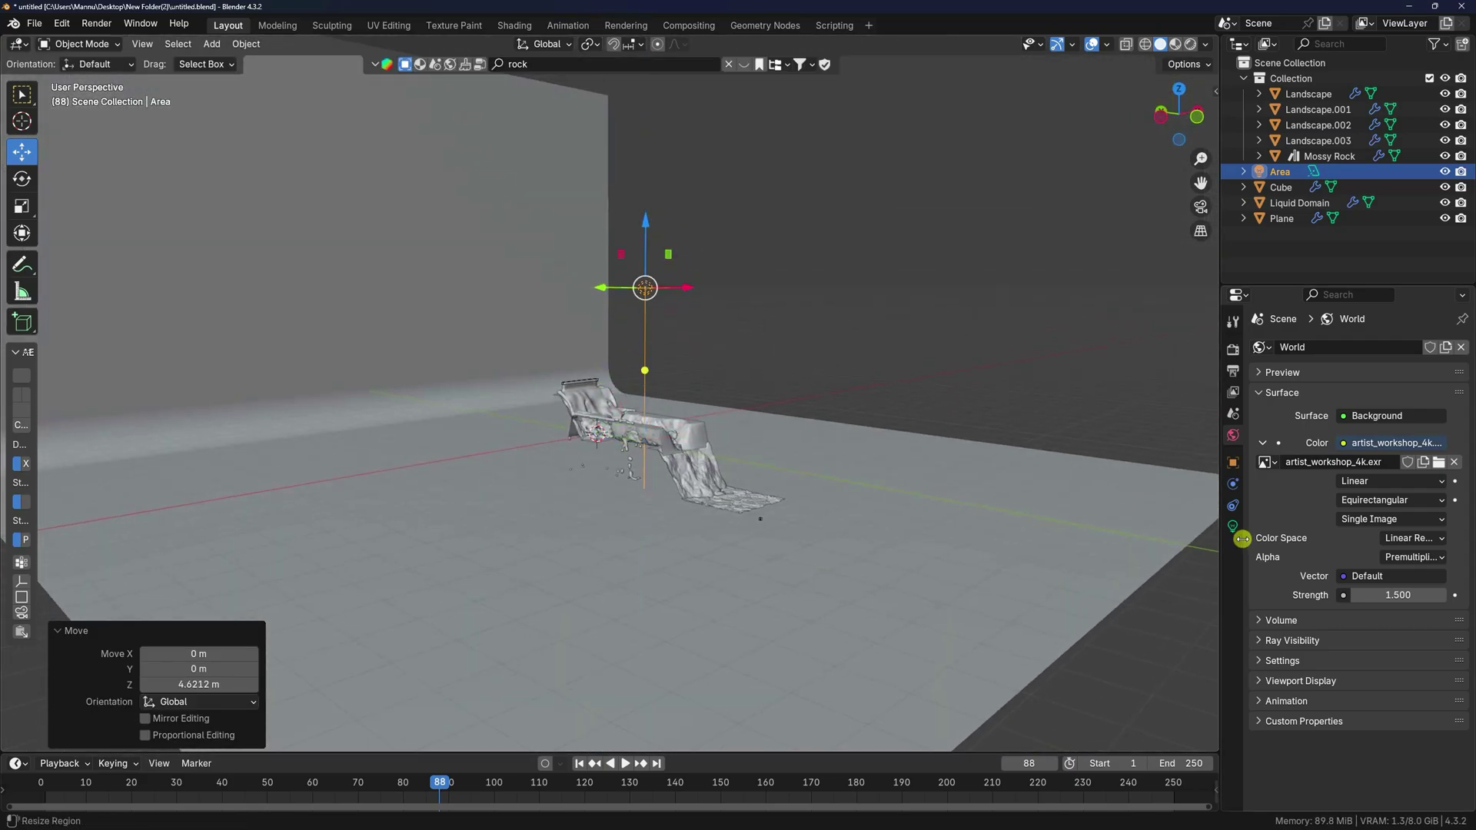
- Set the area light's power to 80 W and its size to 2 m
click(1233, 527)
click(1375, 451)
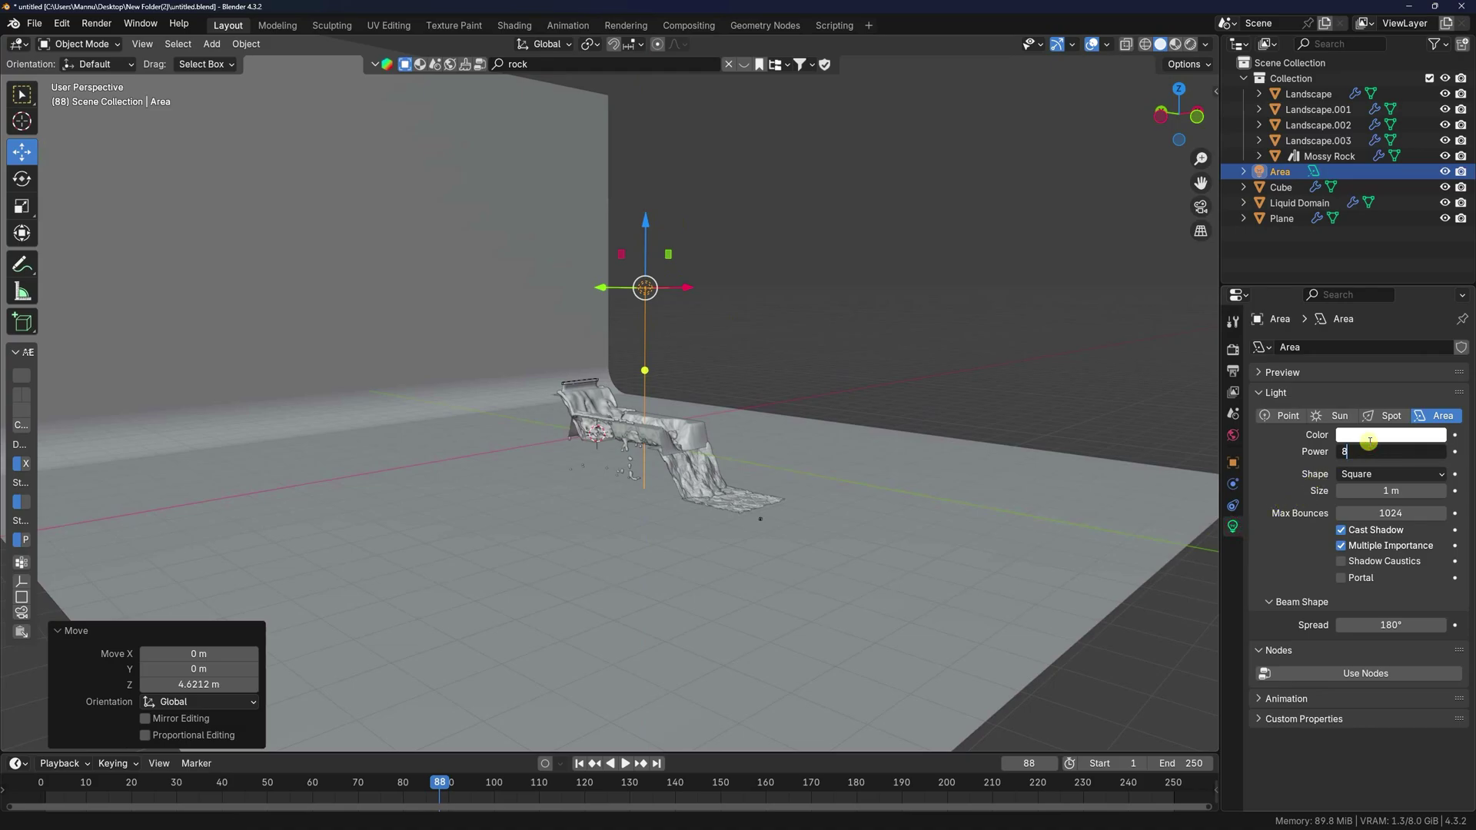
text(80)
key(Return)
click(1387, 489)
text(2)
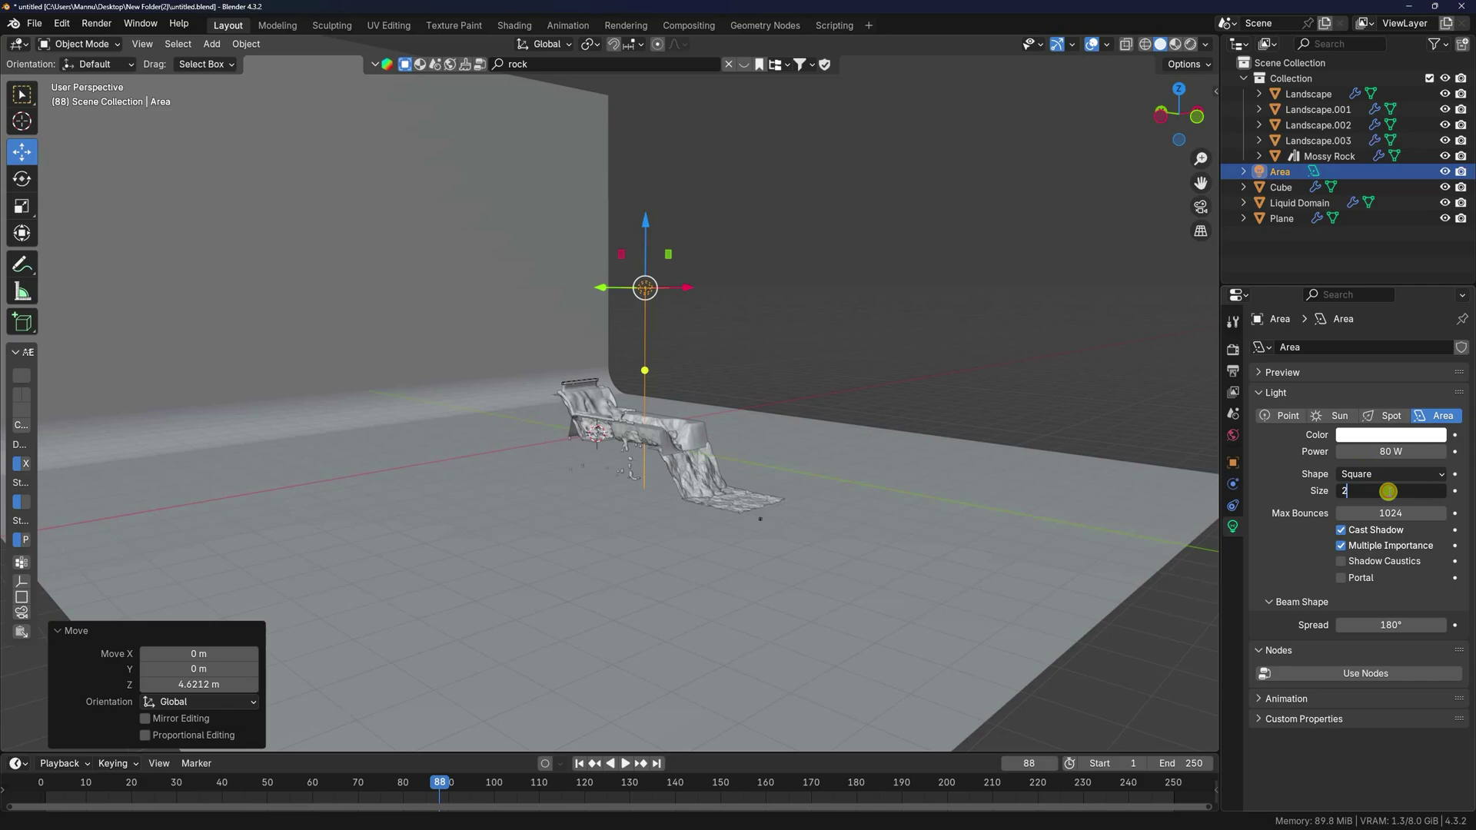
key(Return)
- Widen the backdrop plane along the X axis with the Scale tool and deselect it
middle_drag(738, 349, 705, 335)
scroll(715, 363, up, 3)
scroll(797, 310, down, 5)
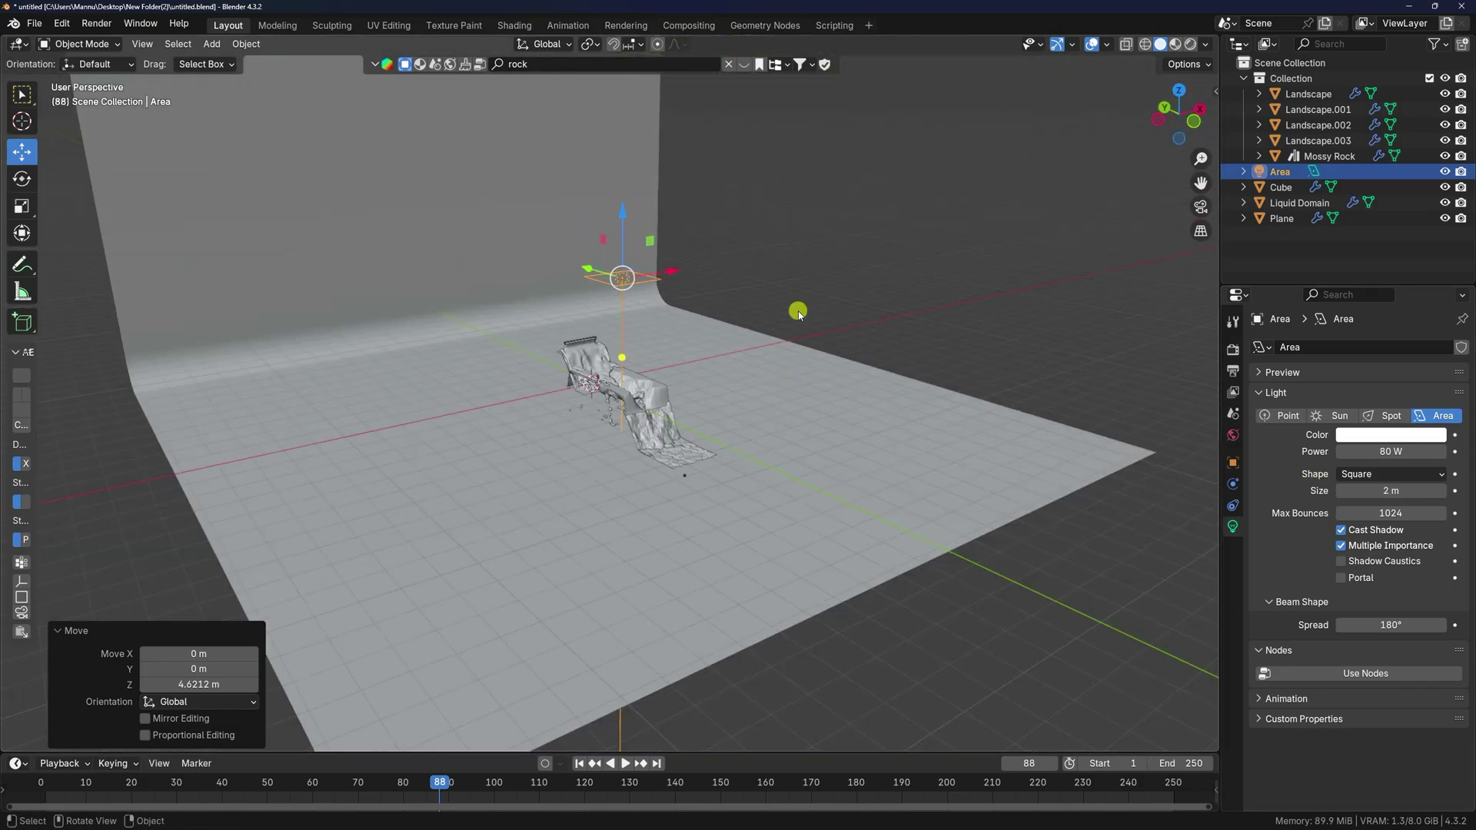
click(767, 365)
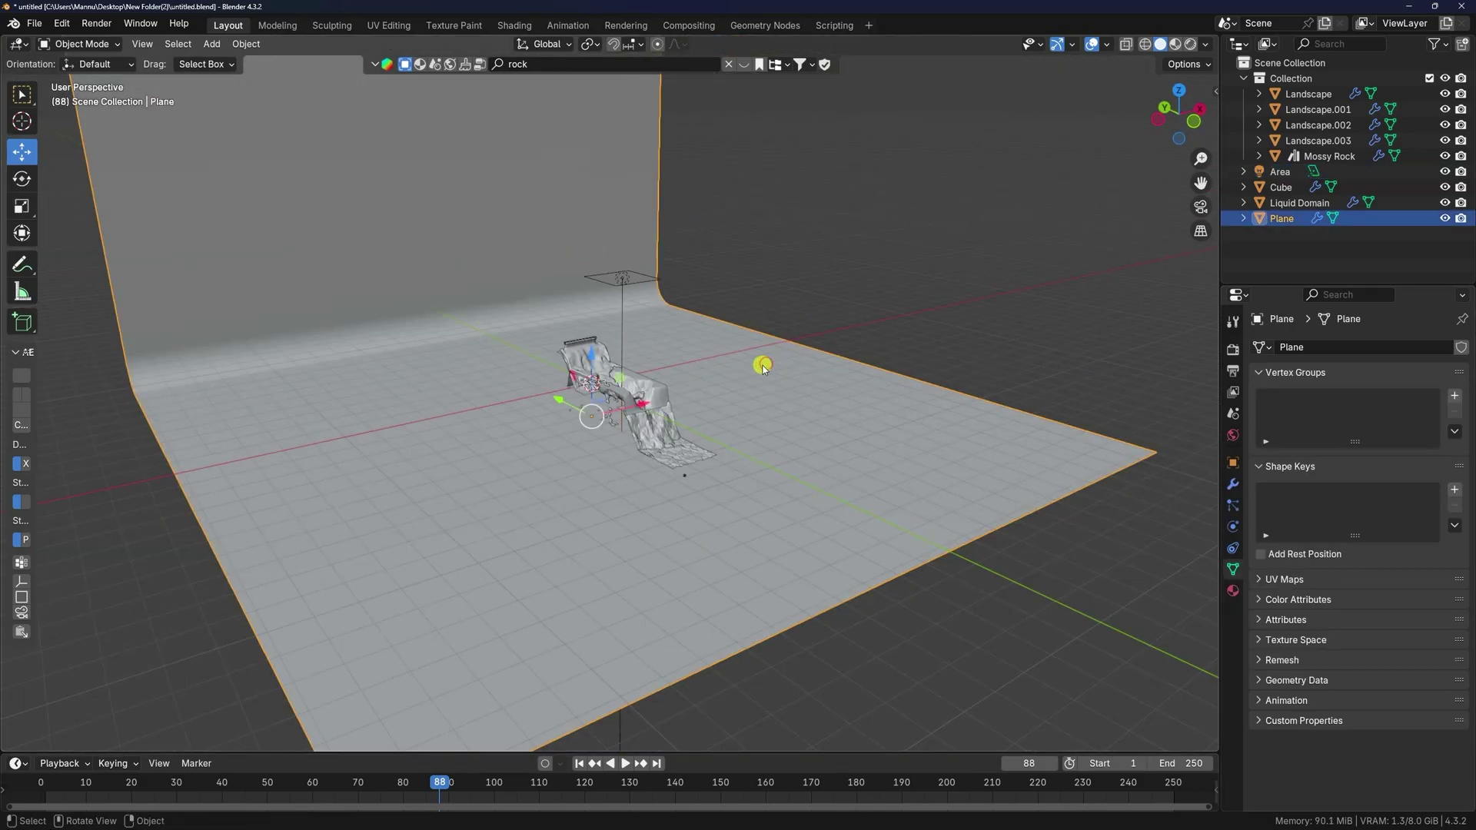
click(21, 204)
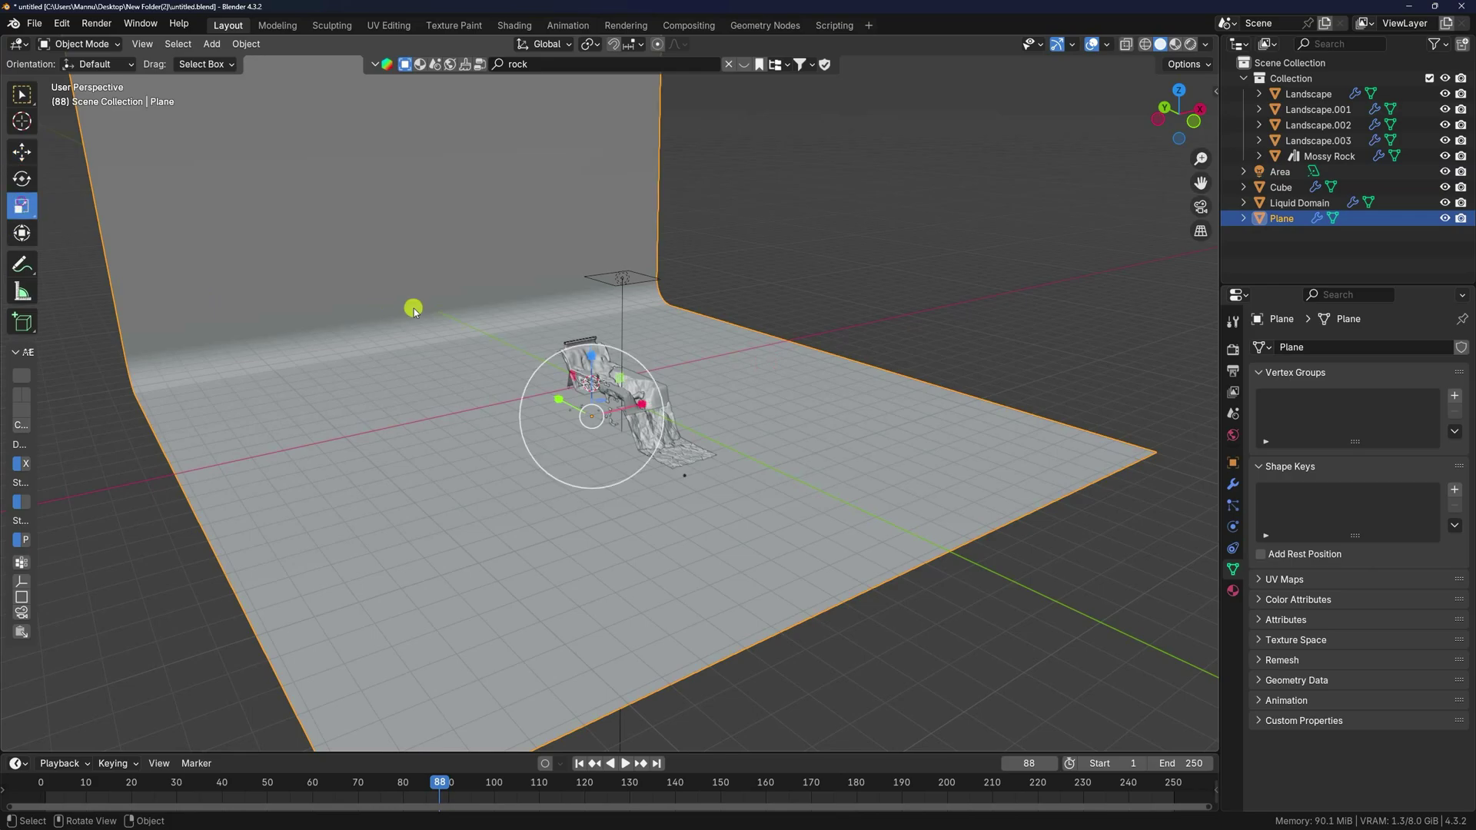
drag(646, 406, 655, 395)
click(659, 384)
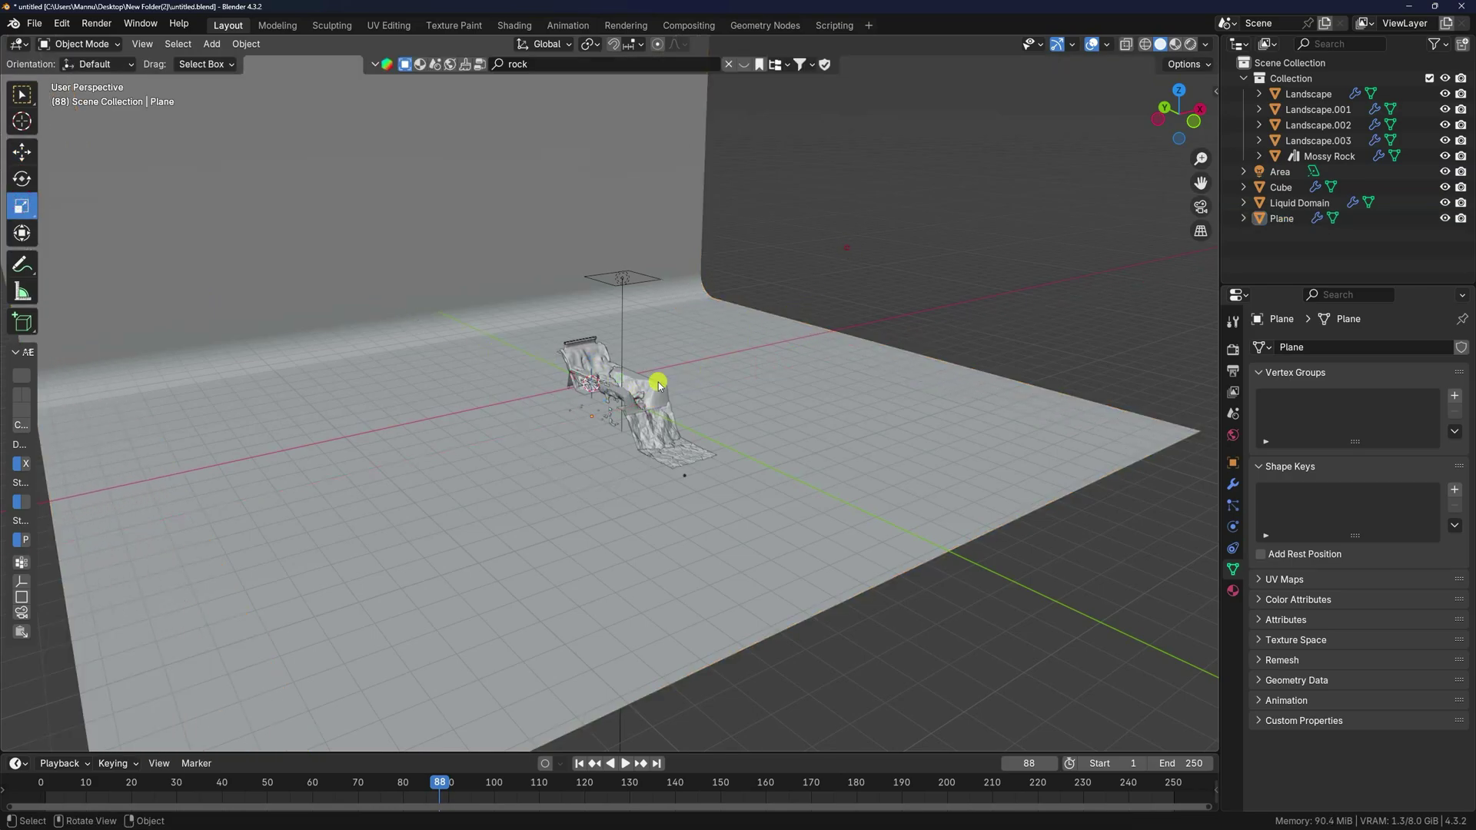
- Add a camera matching the current waterfall view and pull it back to X -8.3587 m, Y -12.142 m, Z 4.3904 m
scroll(659, 384, up, 6)
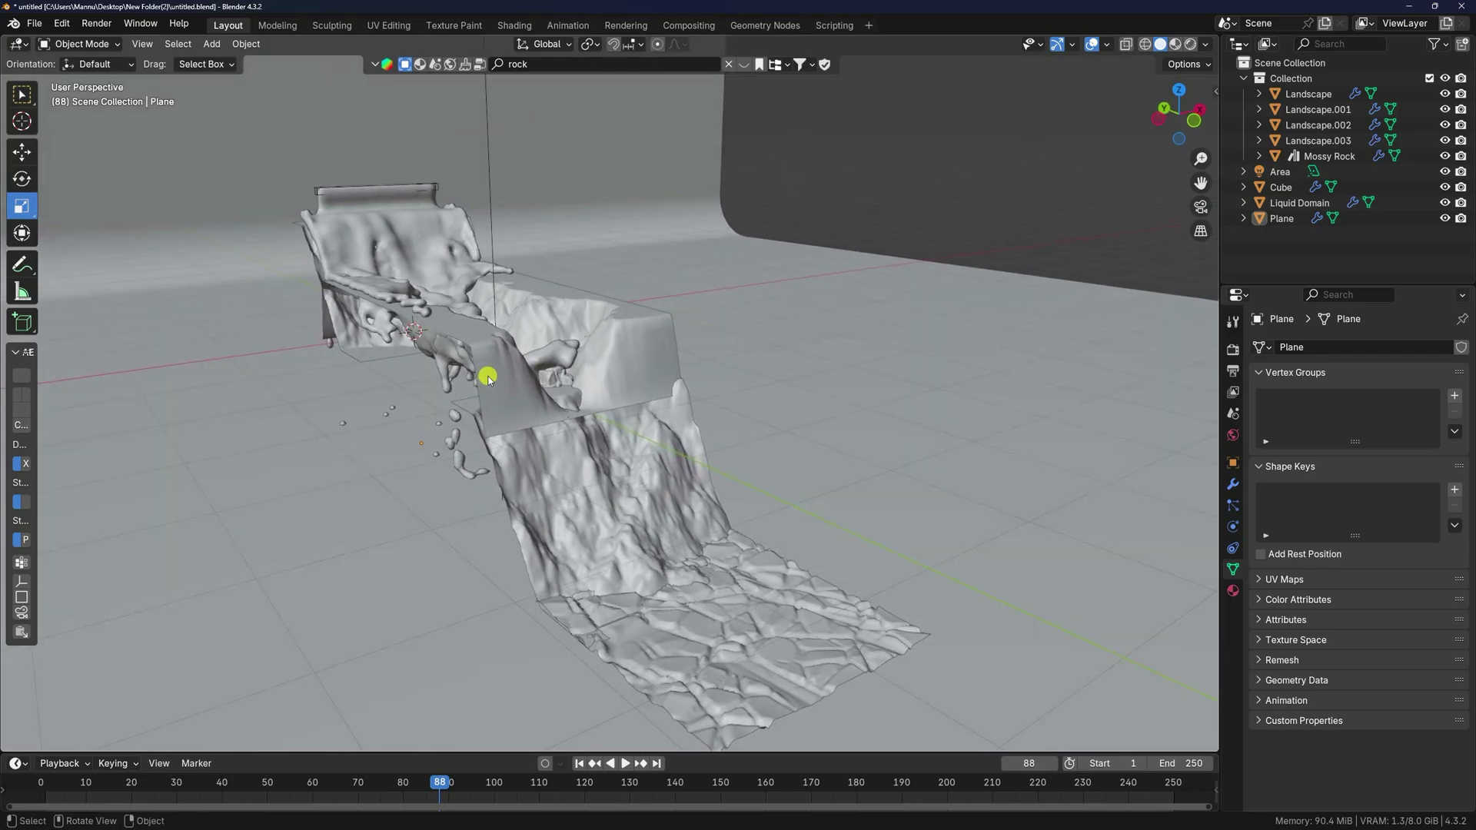
middle_drag(488, 379, 518, 389)
click(212, 43)
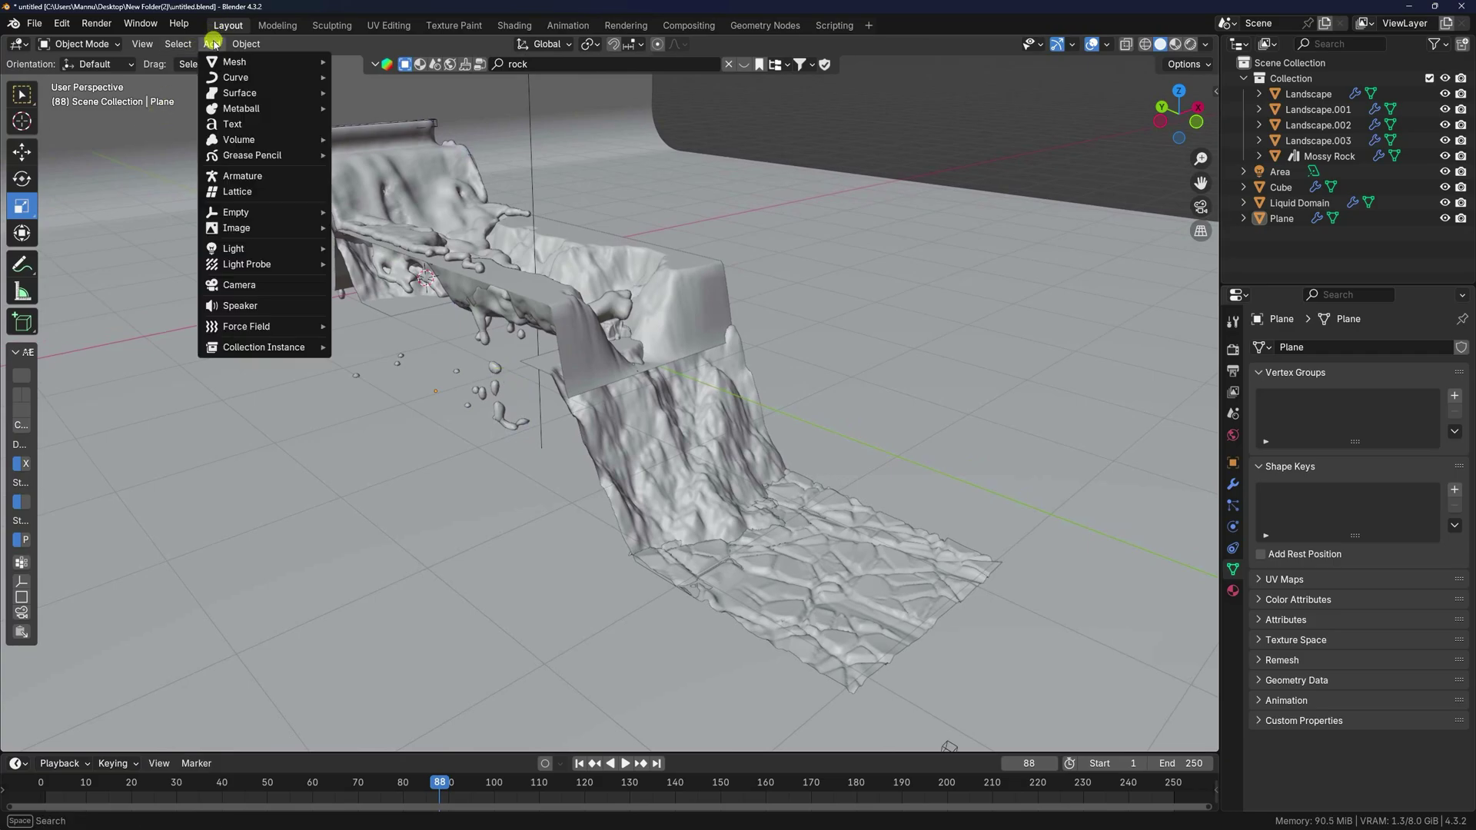
click(248, 289)
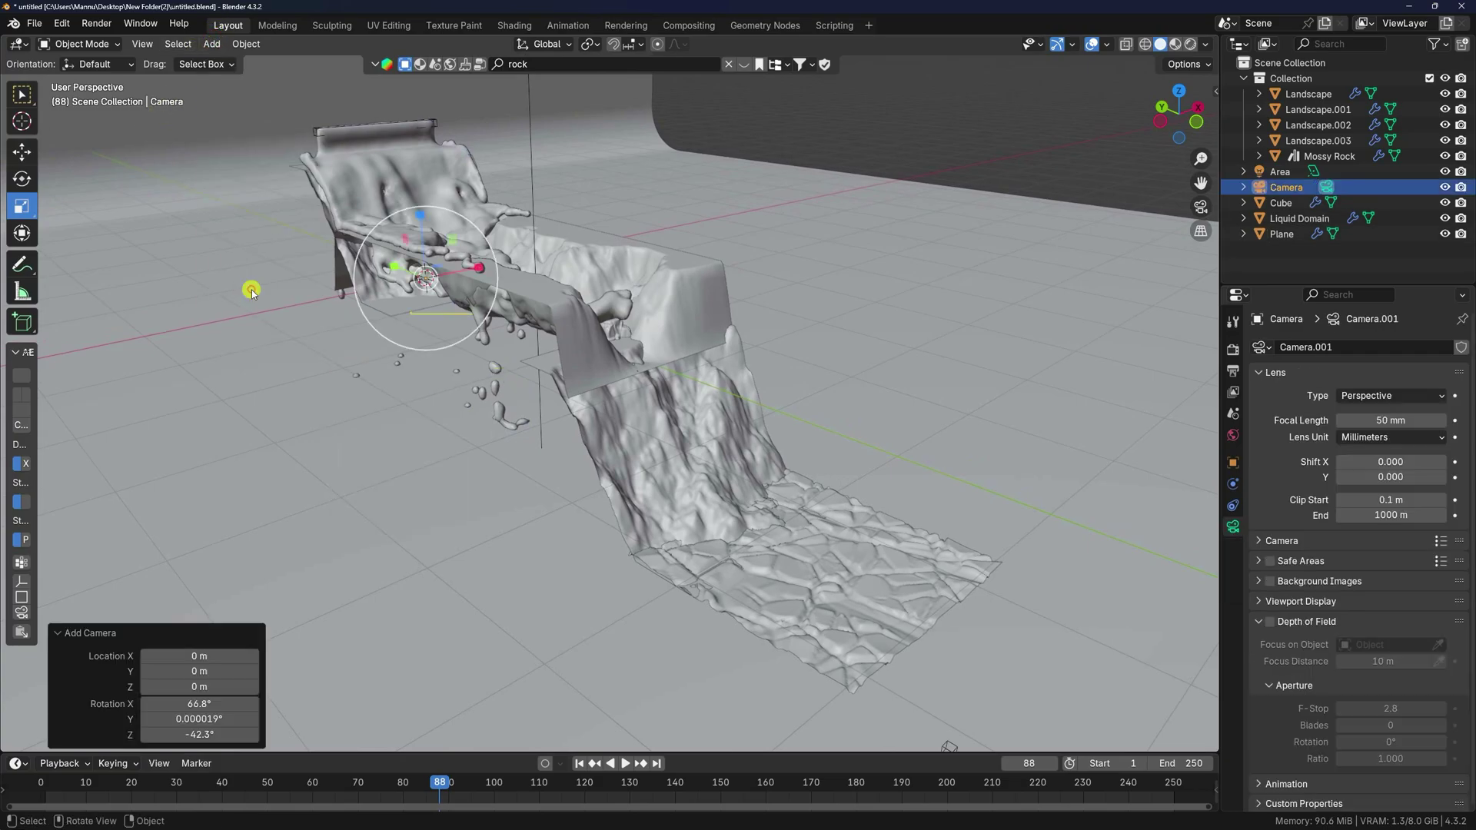
key(ctrl+KP_0)
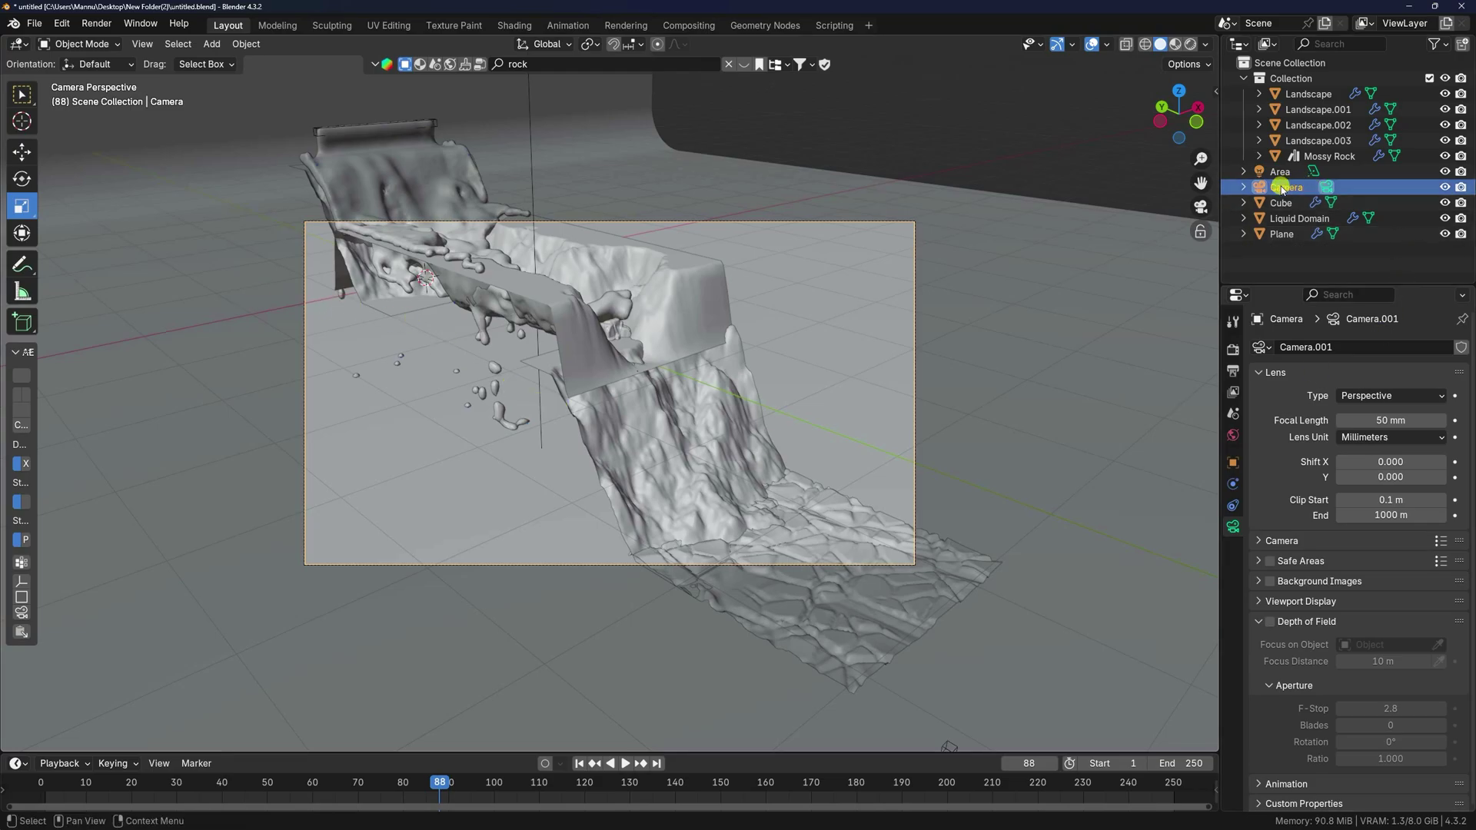
click(1233, 463)
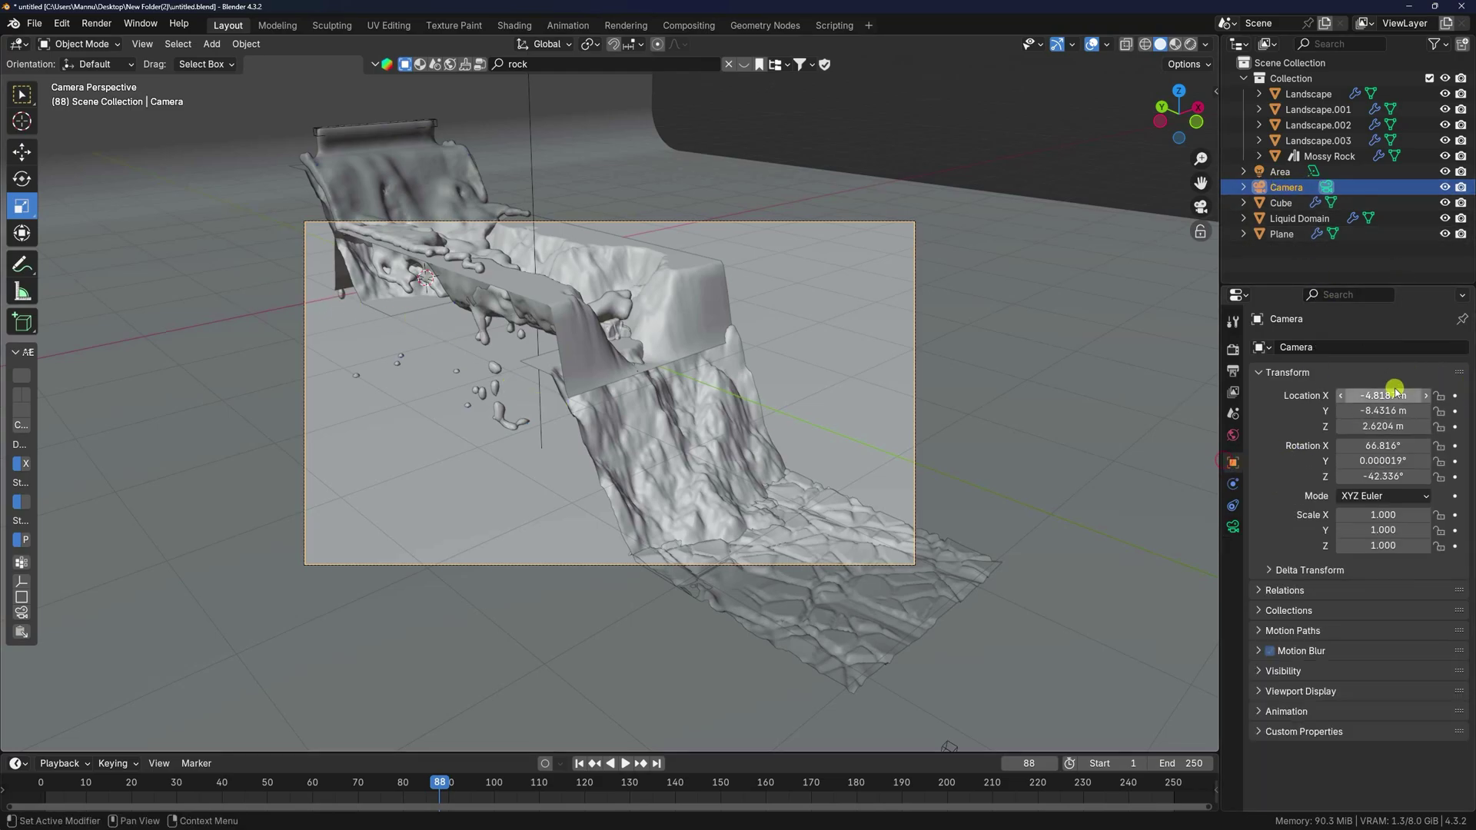
drag(1390, 394, 218, 422)
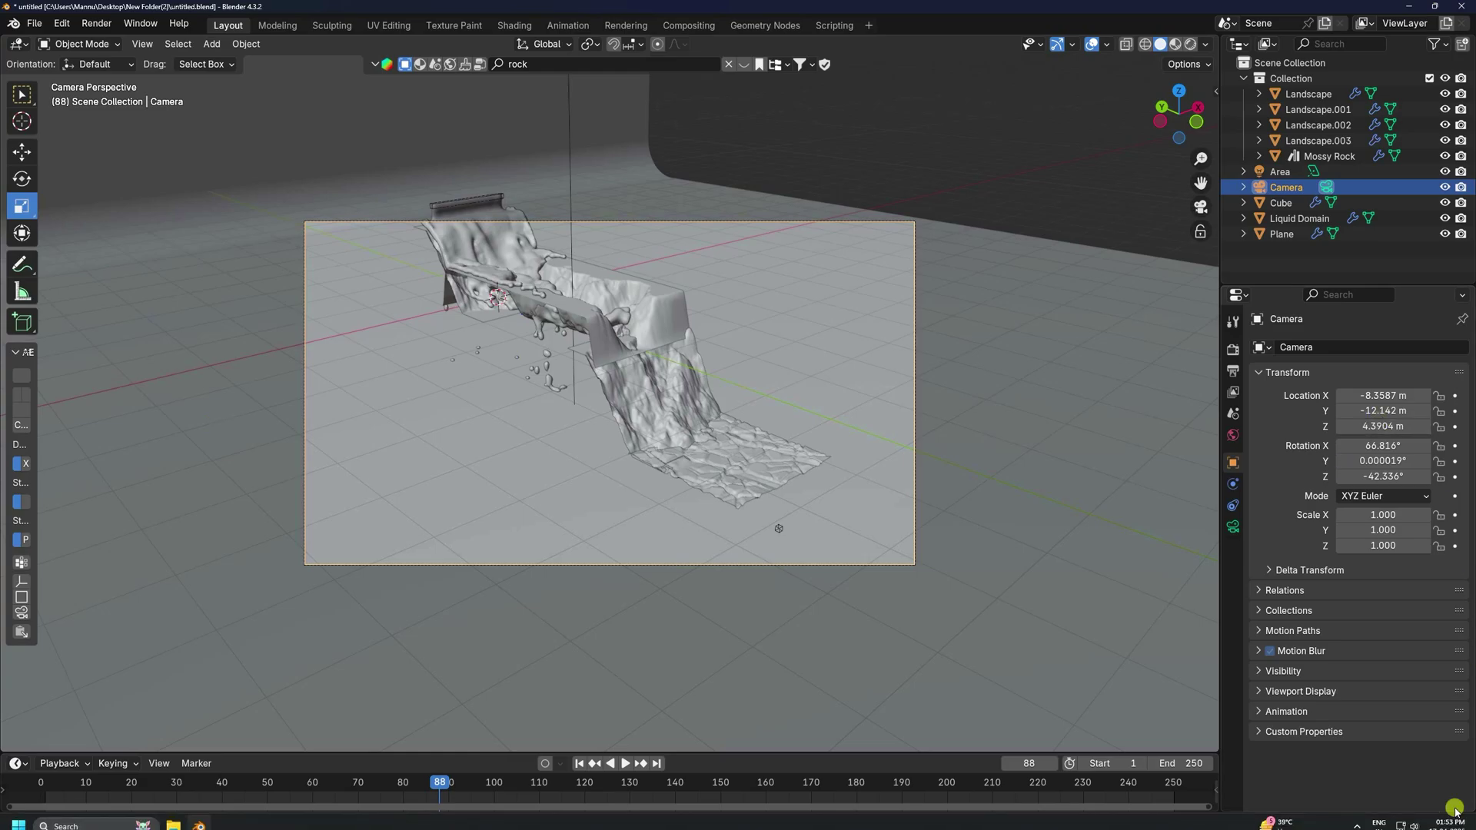
- Preview the upper waterfall and its water up close in rendered shading, and save the file
scroll(505, 277, up, 4)
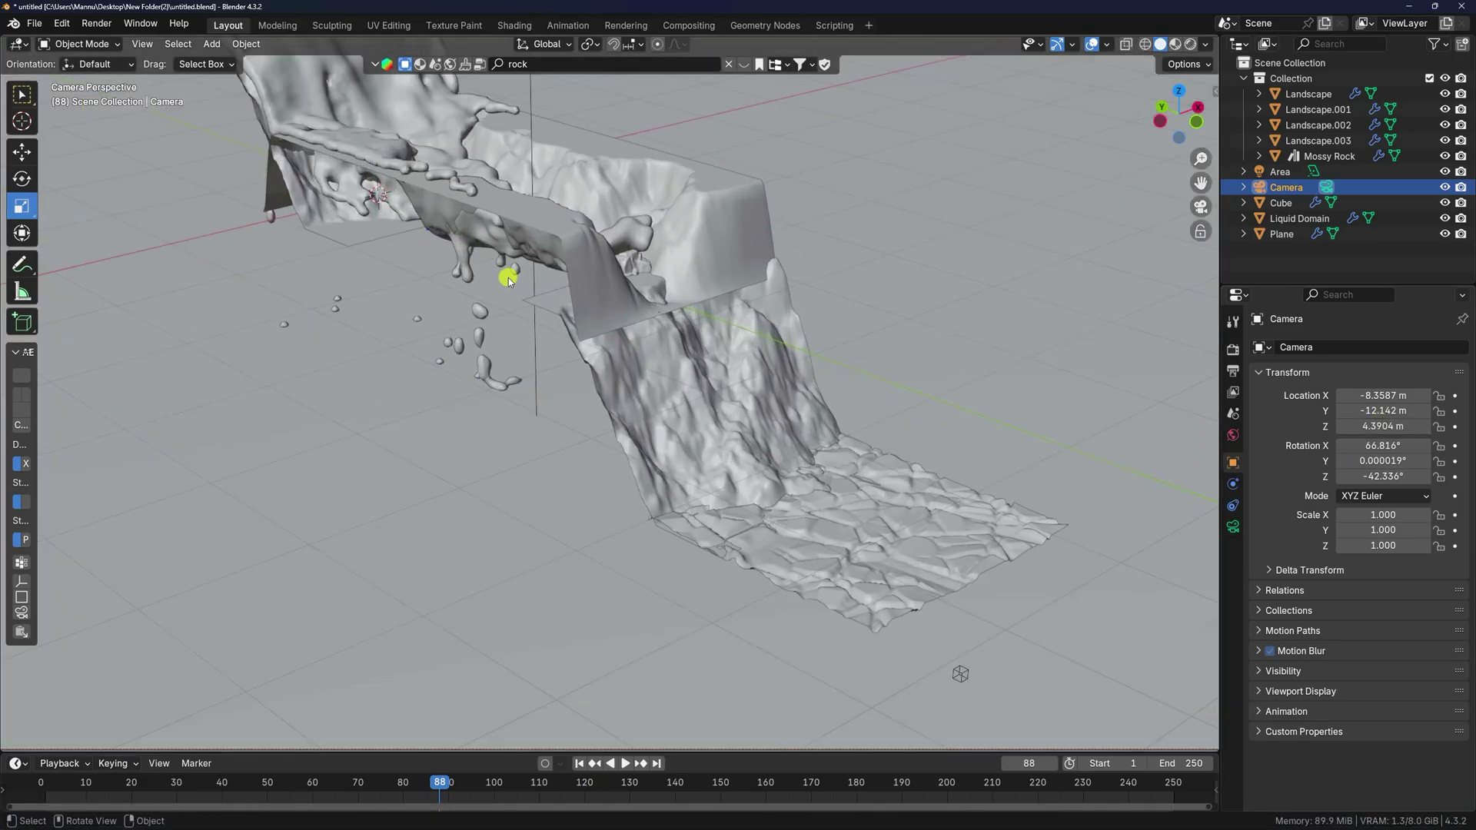
mouse_move(508, 280)
middle_down()
mouse_move(671, 528)
mouse_move(658, 547)
middle_up()
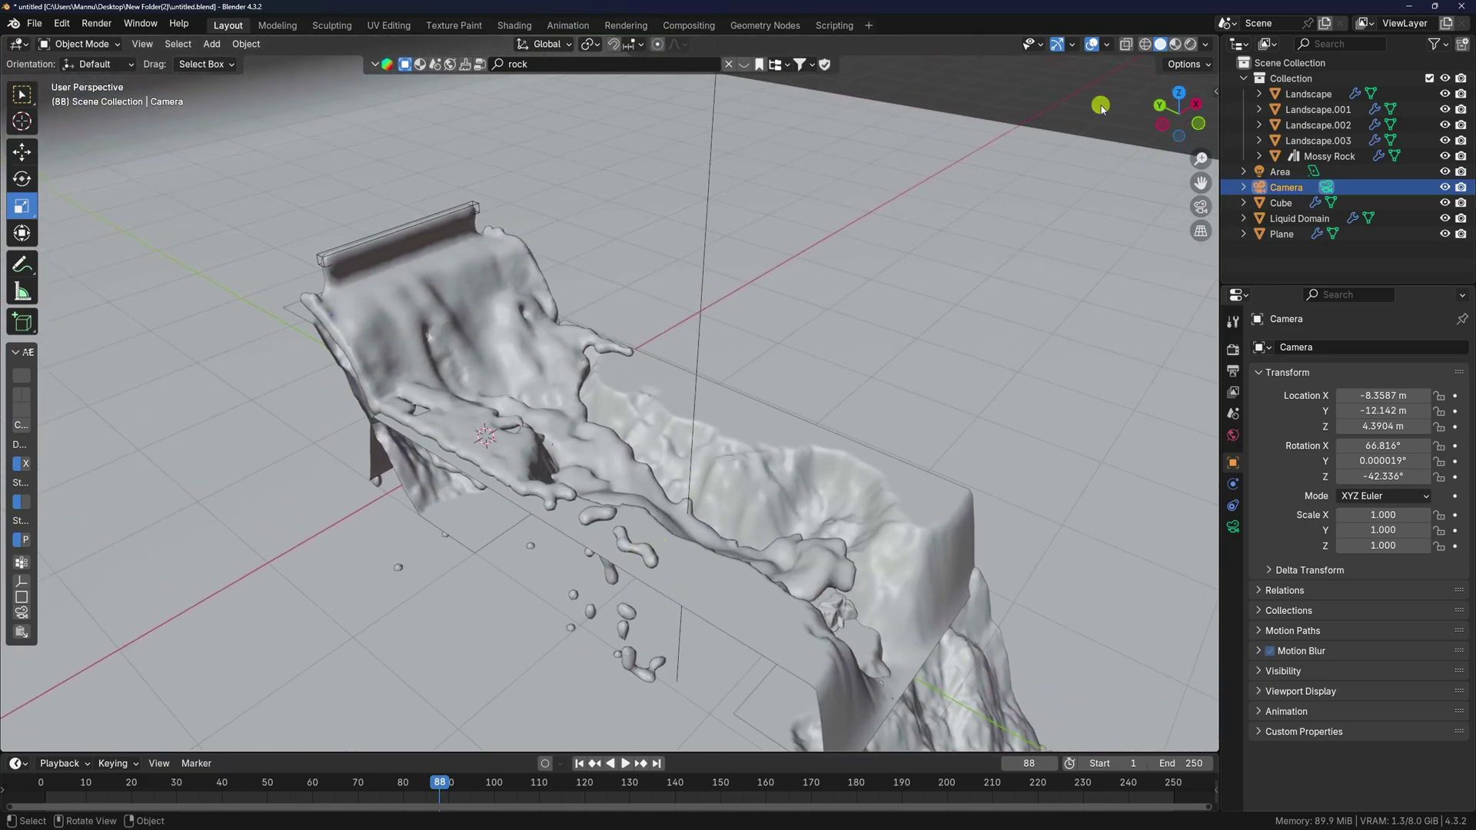
click(1192, 45)
key(ctrl+s)
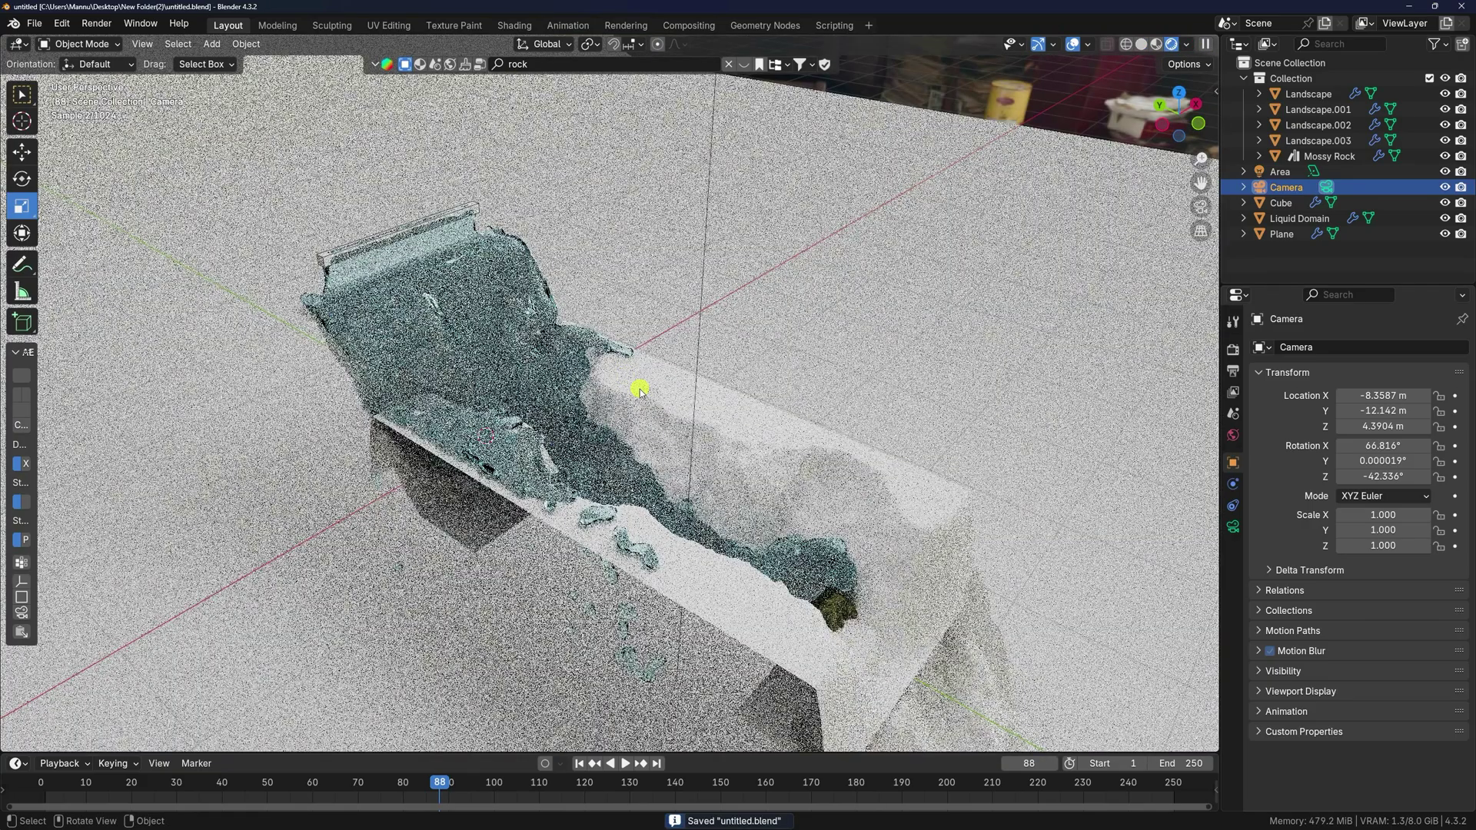
scroll(527, 395, up, 5)
scroll(508, 405, up, 2)
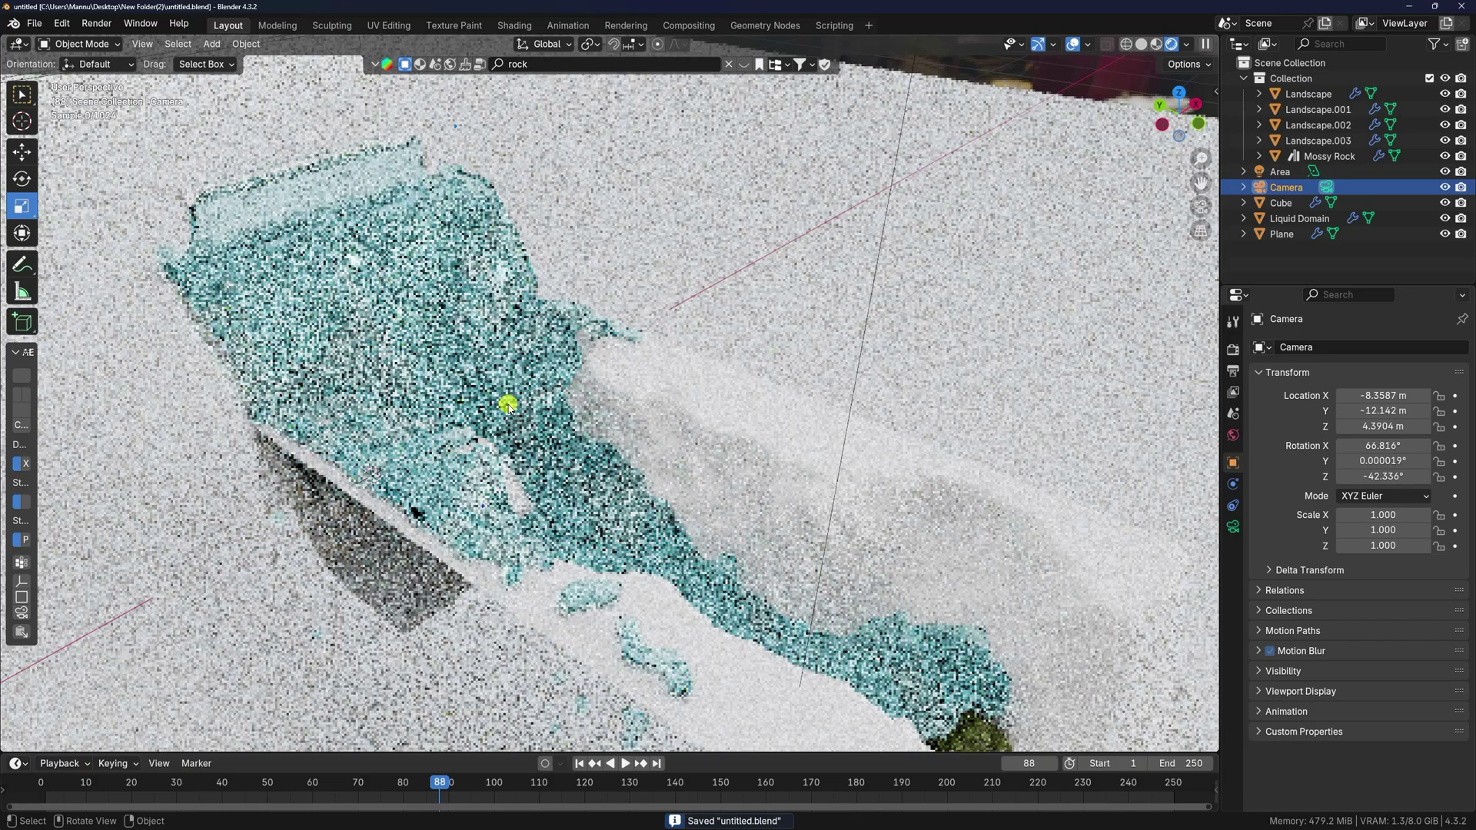
scroll(508, 405, up, 2)
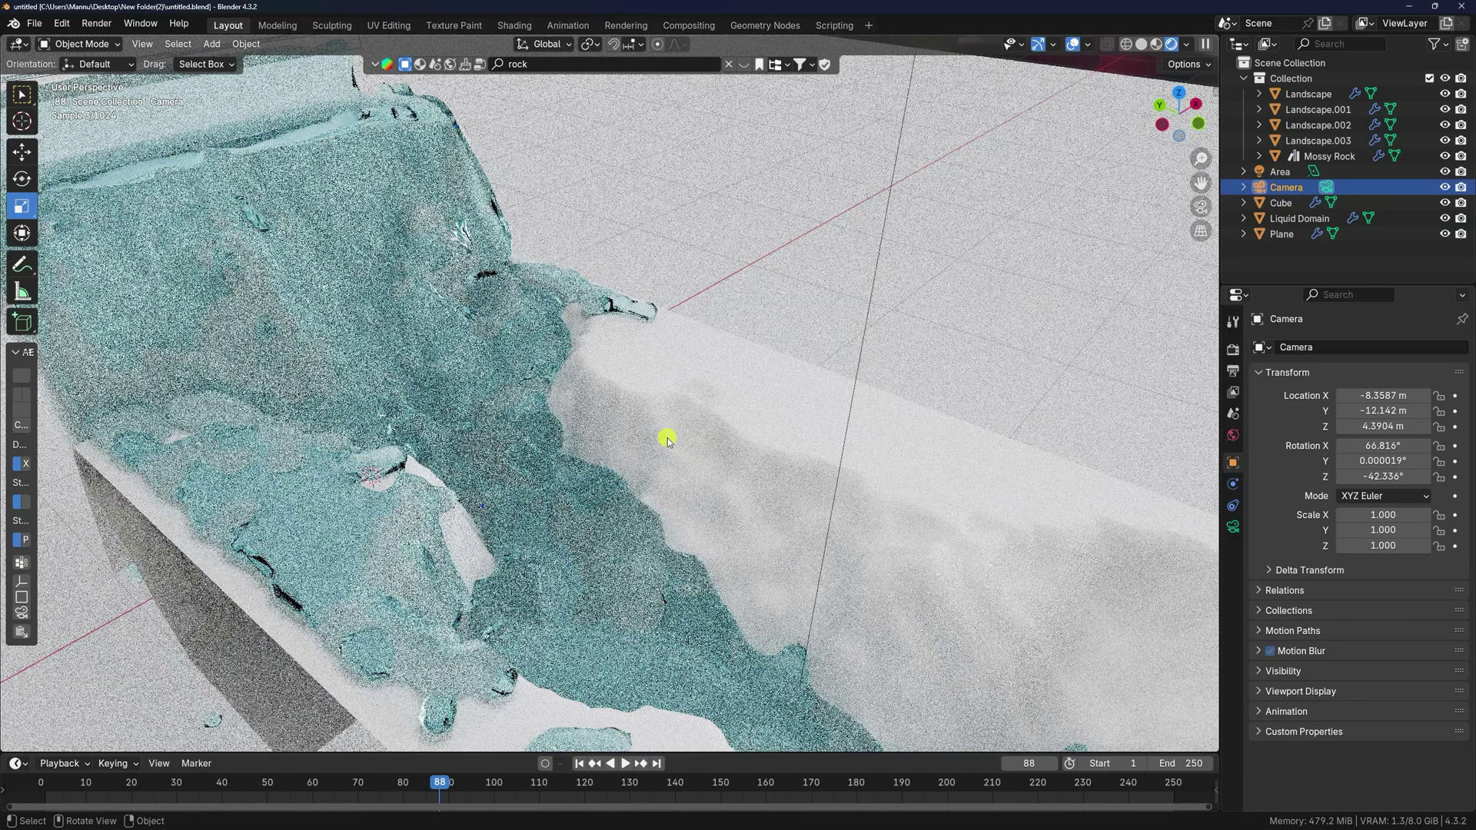
- Return to the first frame in material preview shading and search the asset library's materials for "rock grass"
click(578, 763)
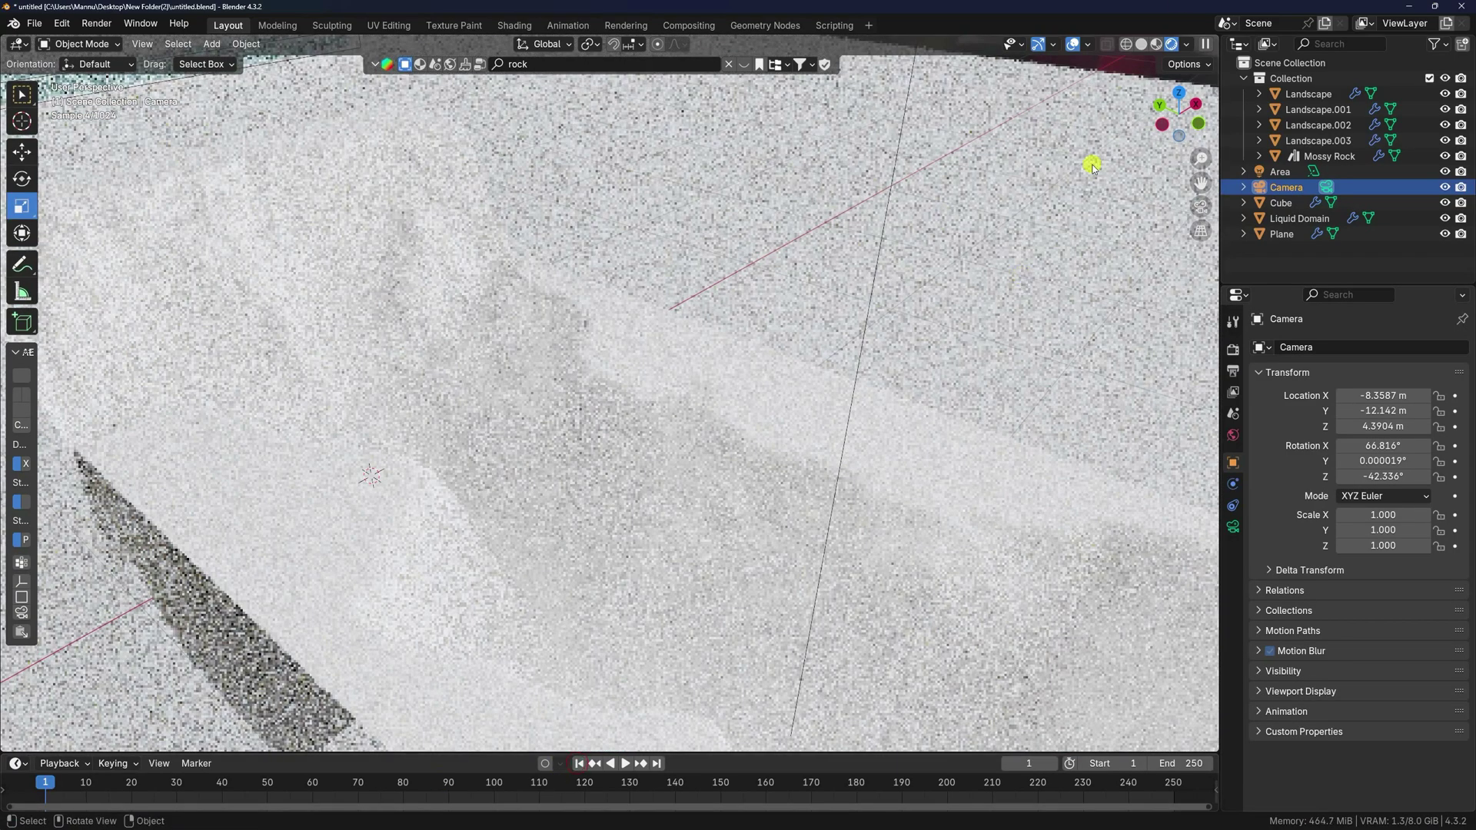
click(1157, 44)
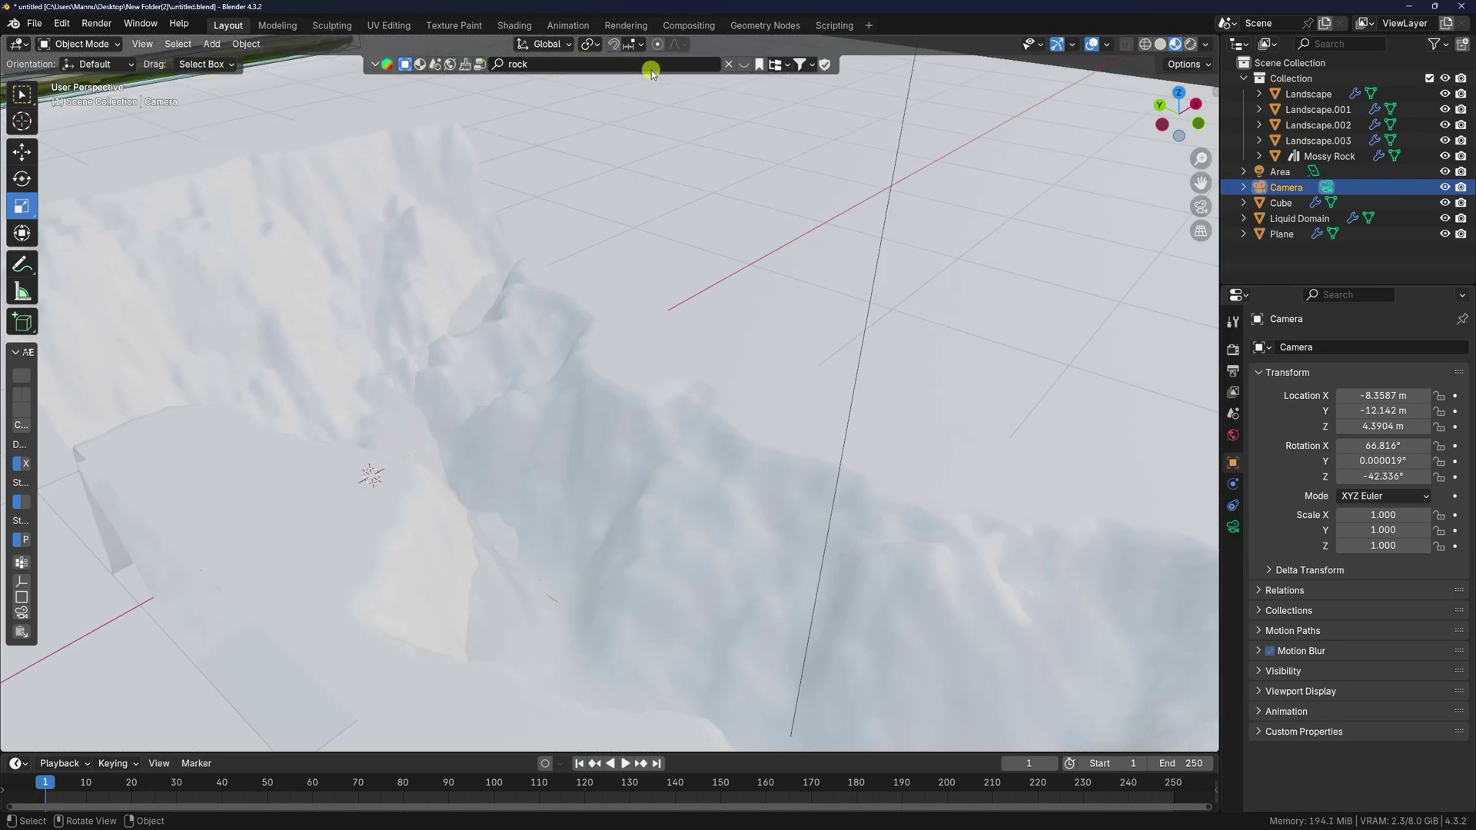
click(428, 69)
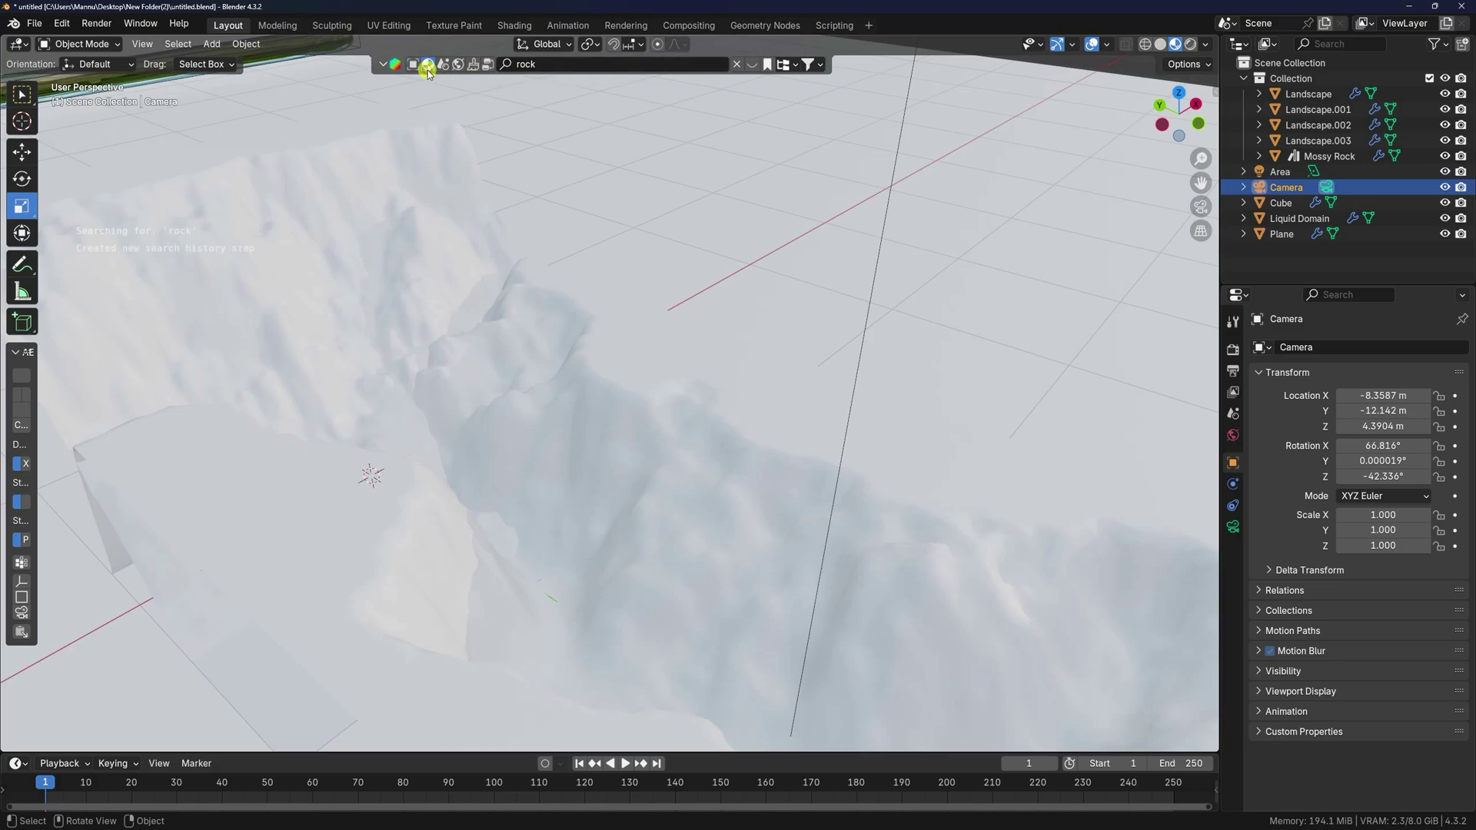
click(551, 62)
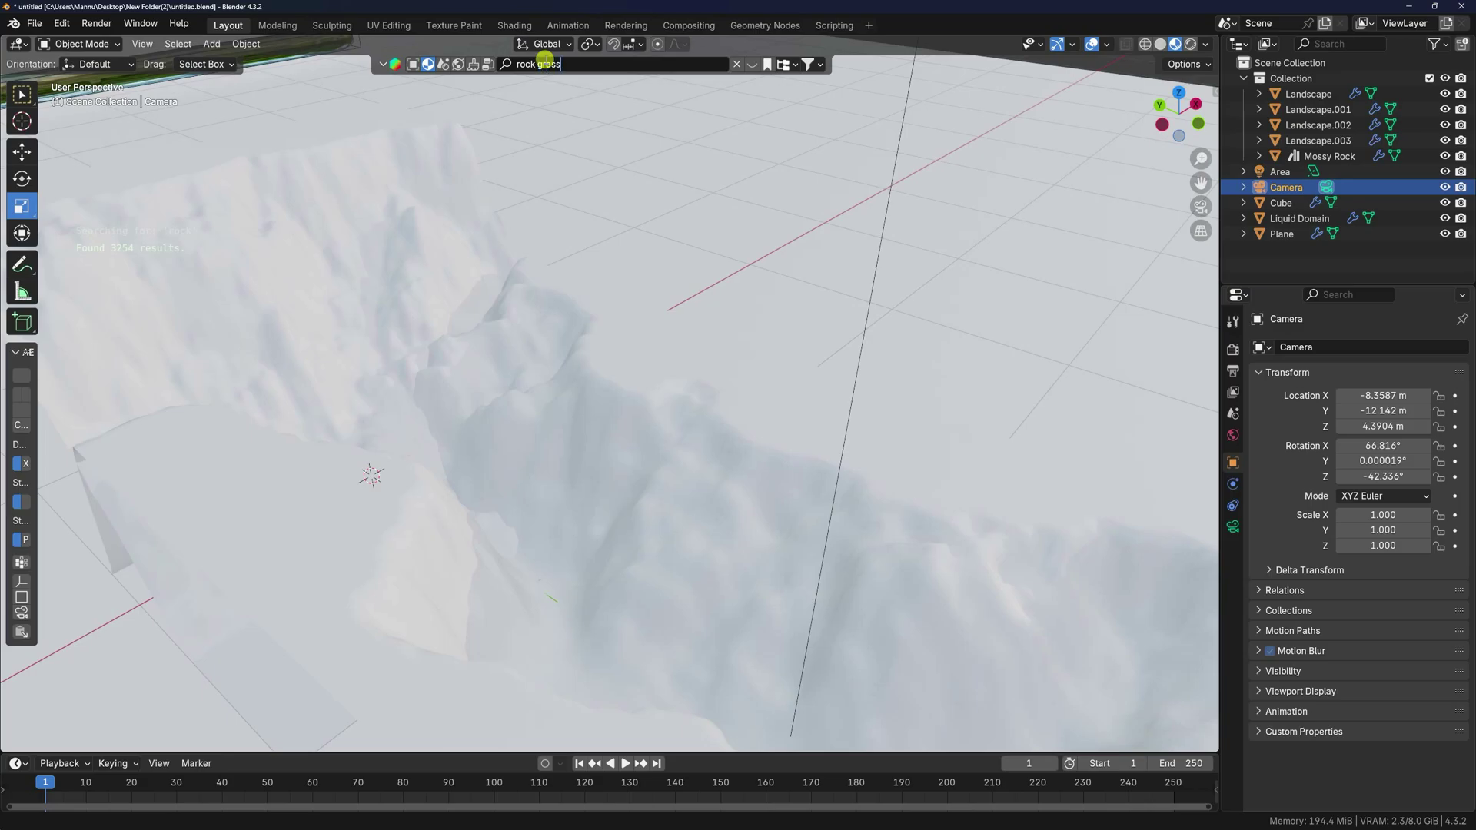
text(grass)
key(Return)
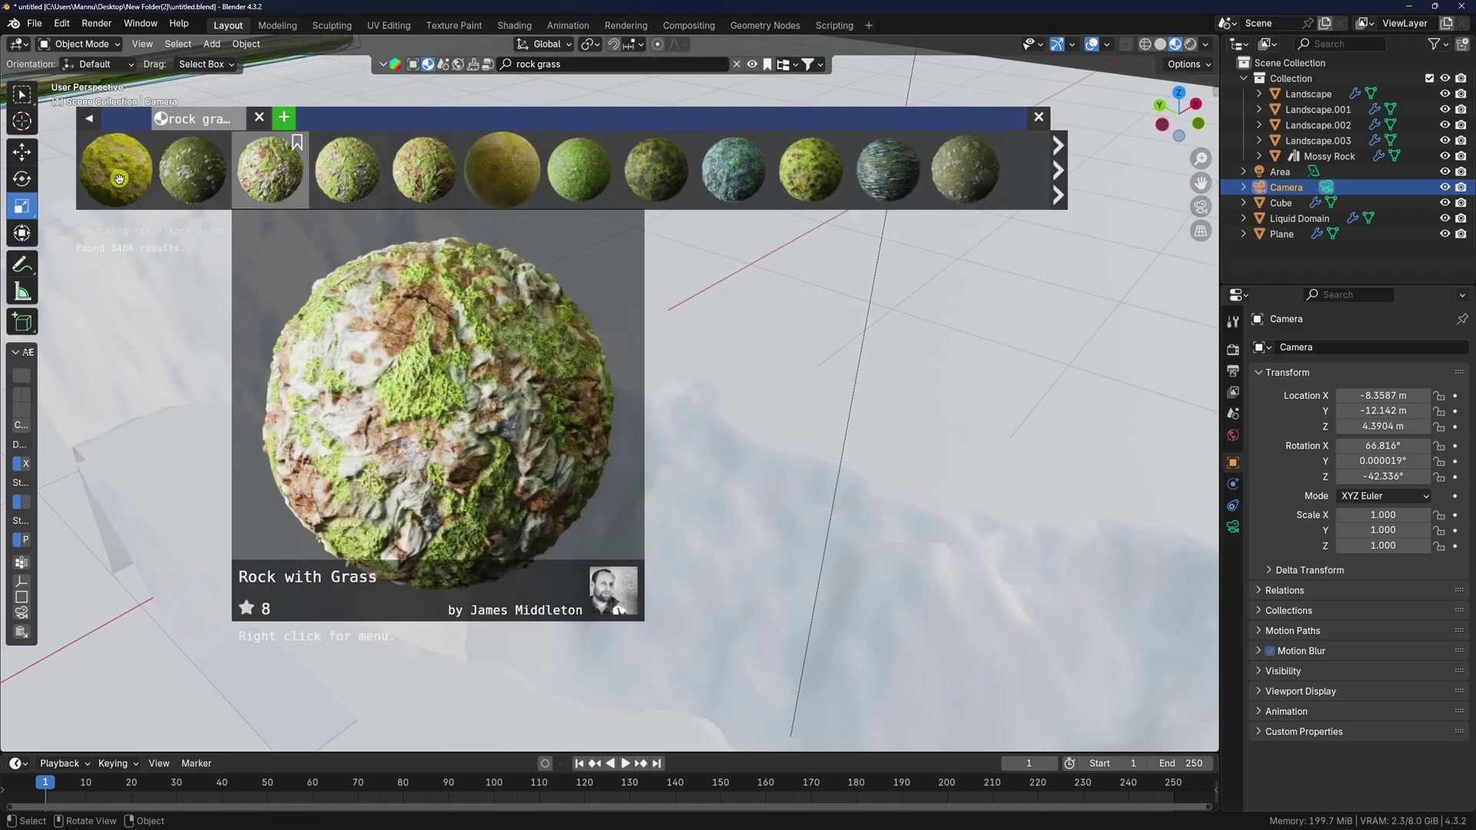
- Apply the Grass Rock Ground material to the two upper terrain pieces, Landscape and Landscape.001
scroll(933, 238, down, 4)
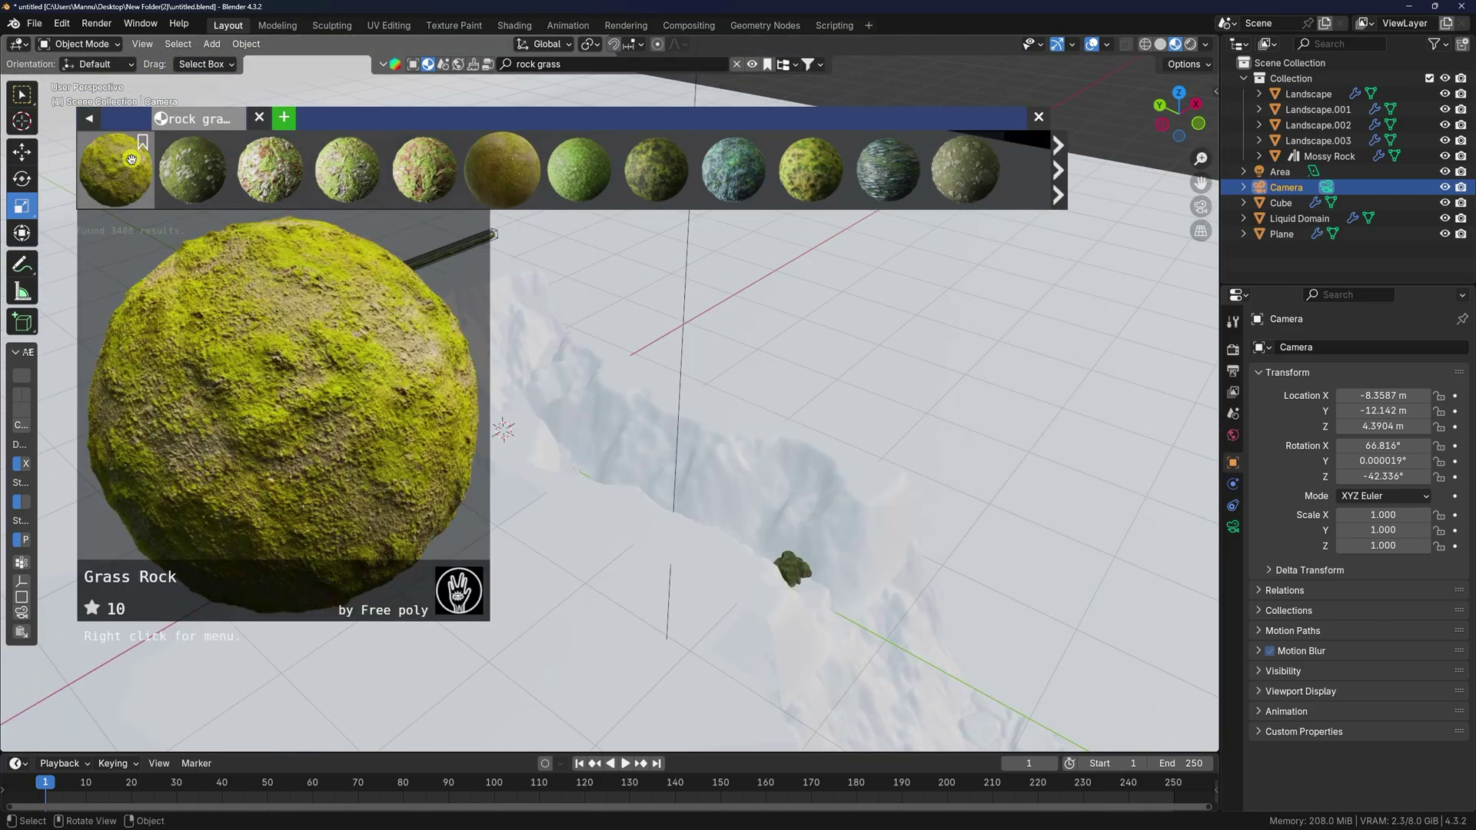
mouse_move(191, 167)
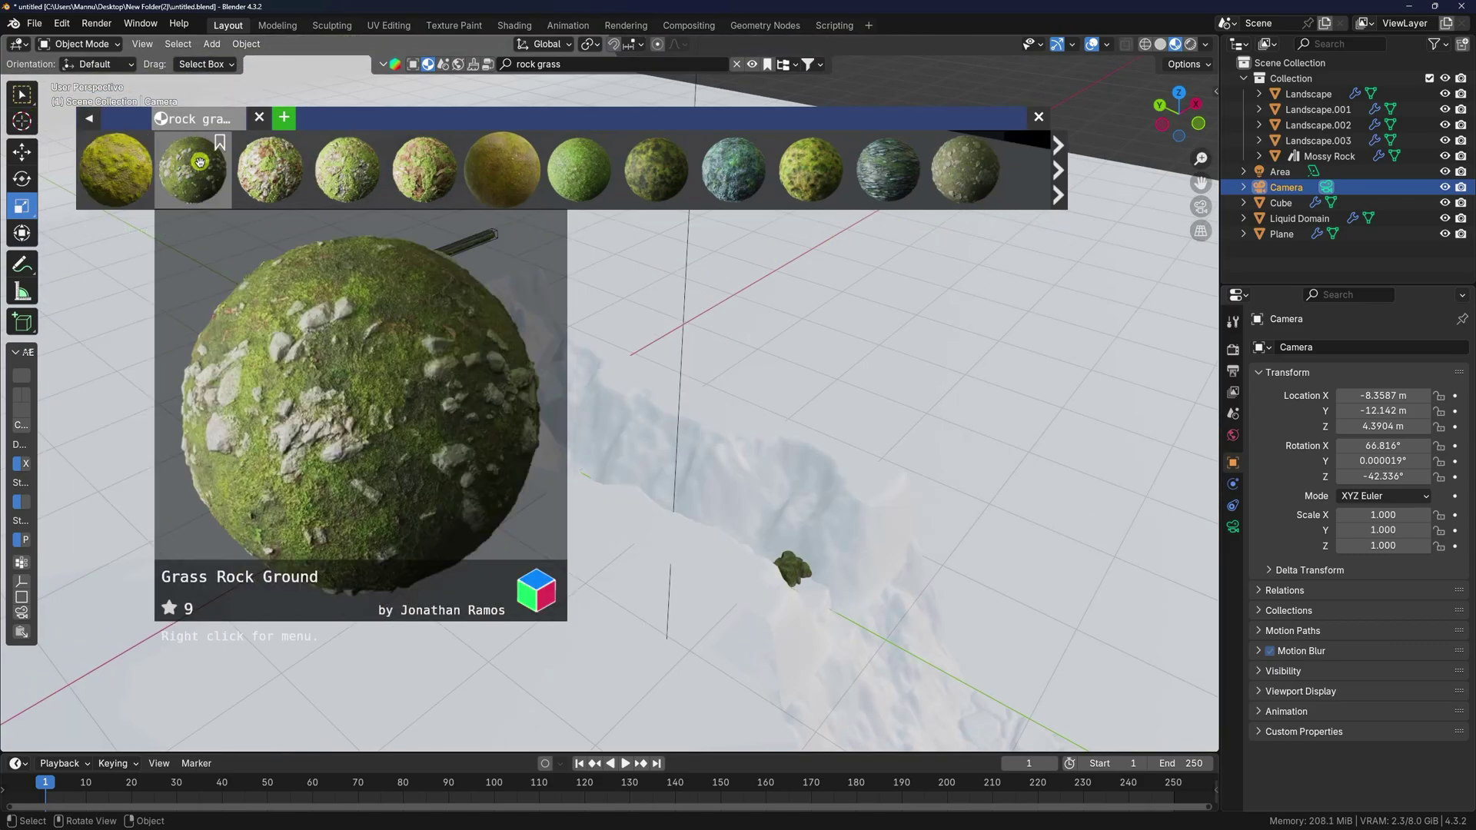
click(475, 326)
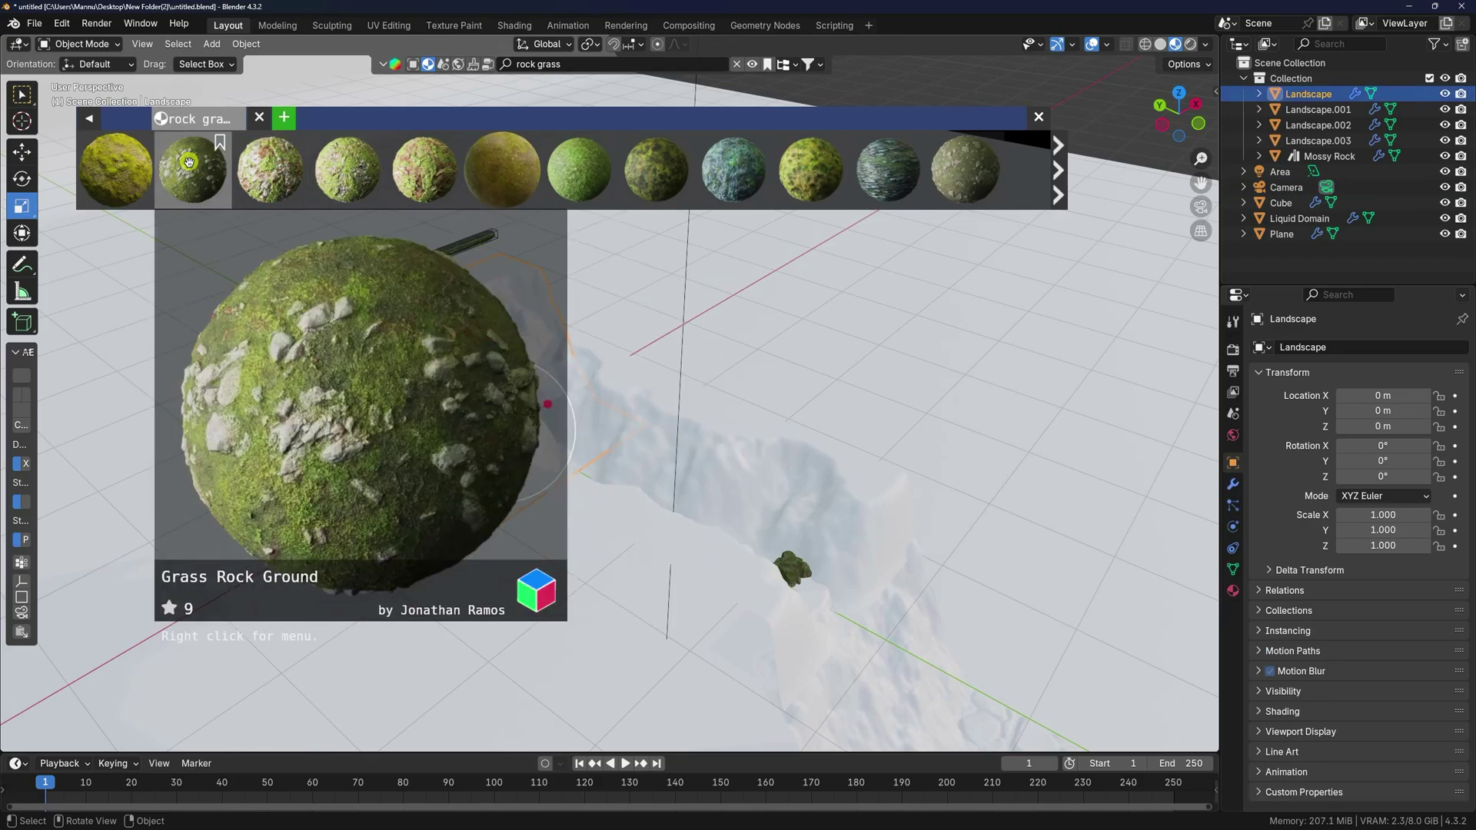
click(189, 163)
drag(191, 163, 654, 463)
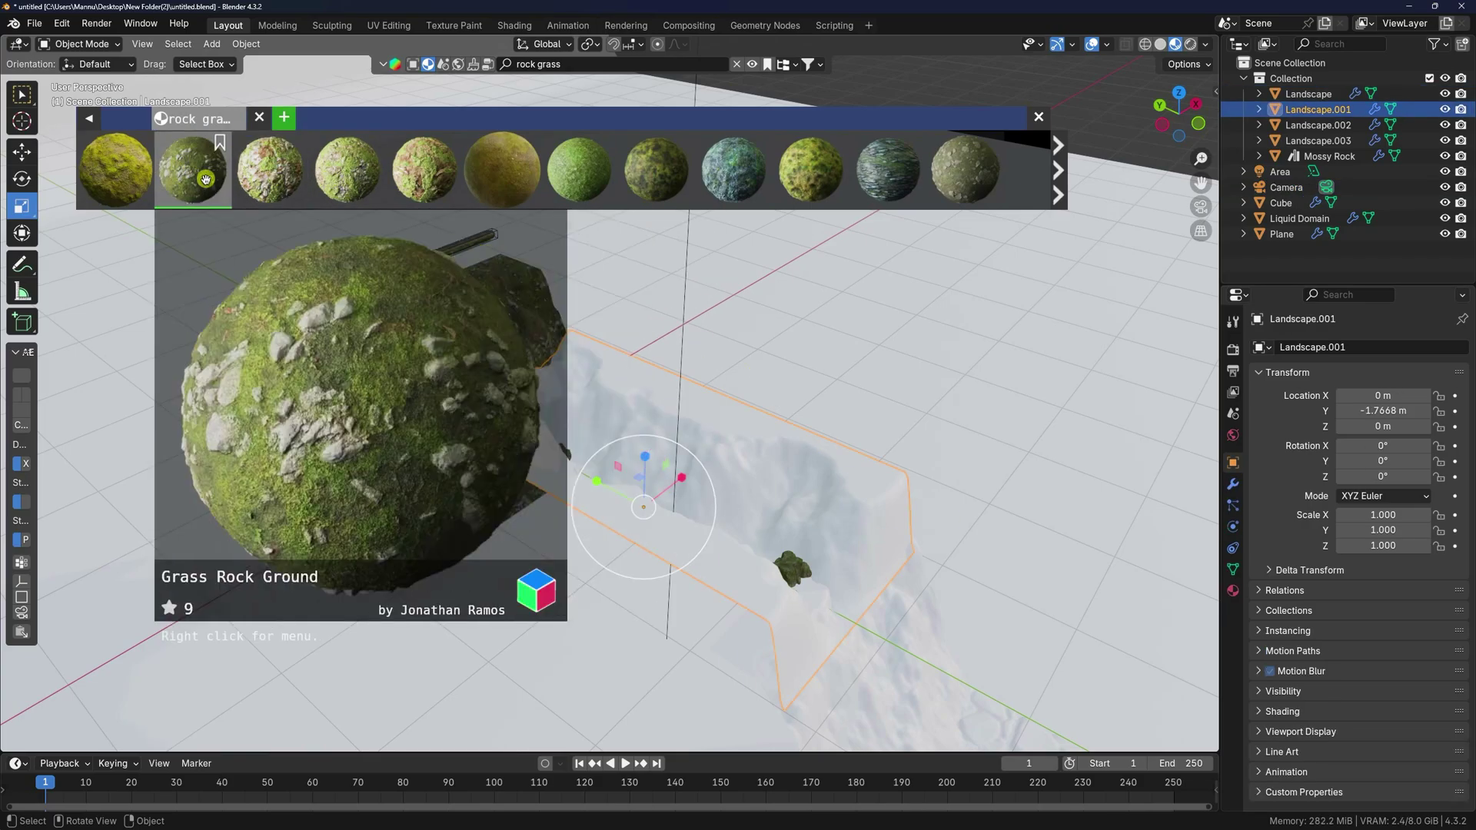
drag(192, 166, 867, 526)
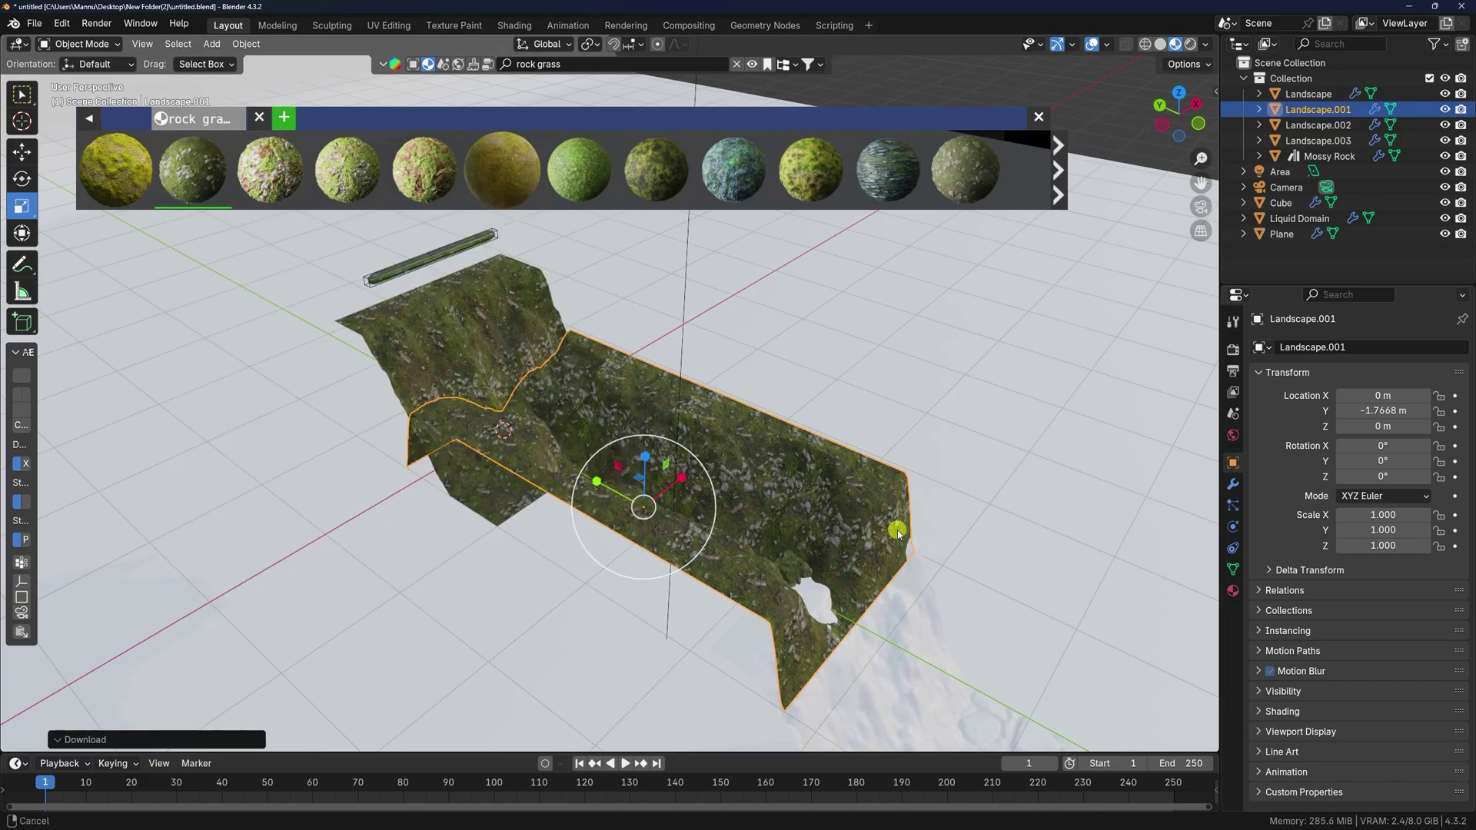
- Apply the Grass Rock Ground material to the steep cliff piece, Landscape.002
shift+middle_drag(890, 524, 758, 422)
click(689, 489)
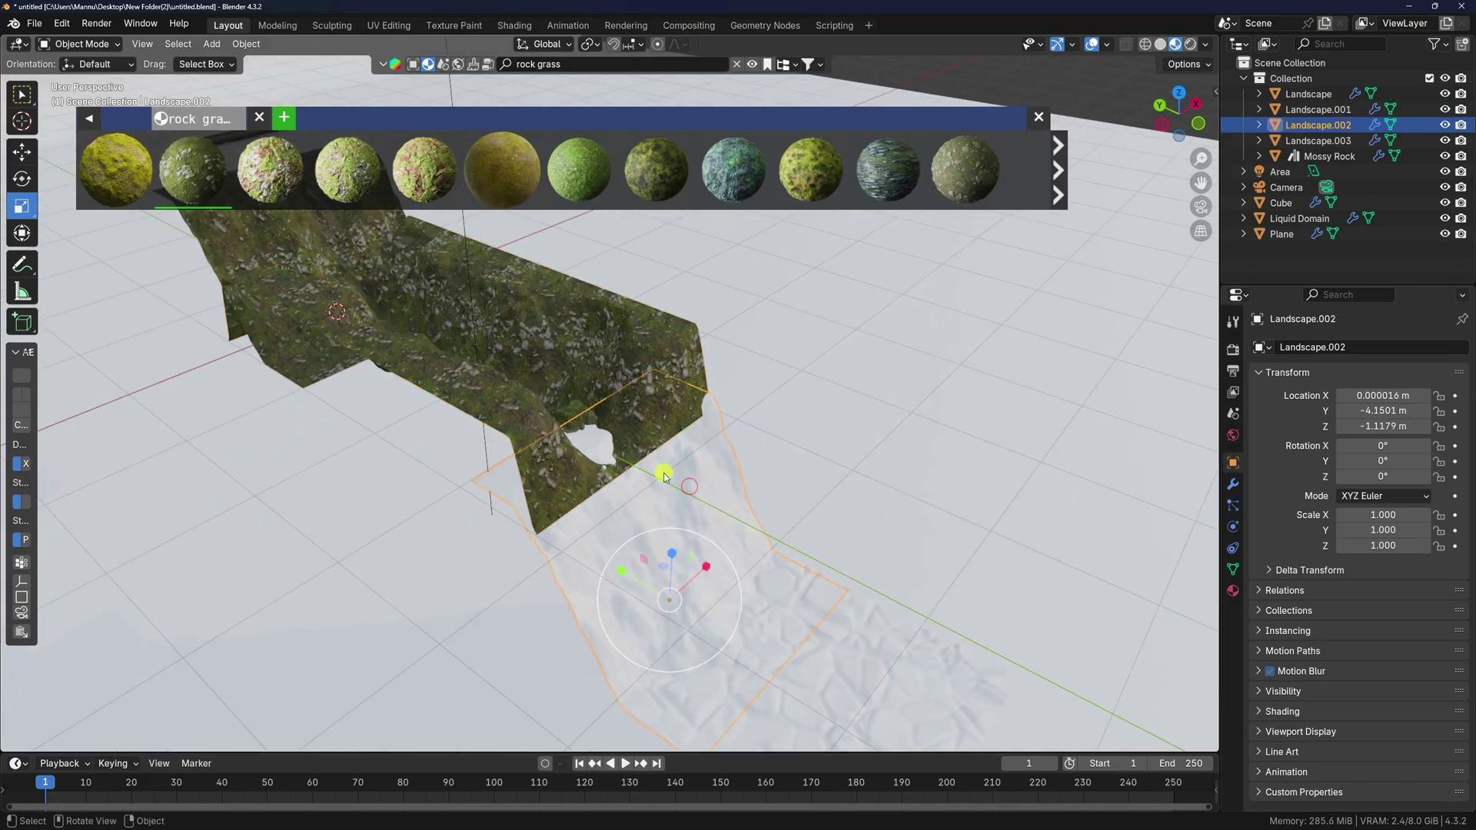
mouse_move(198, 166)
drag(200, 168, 661, 492)
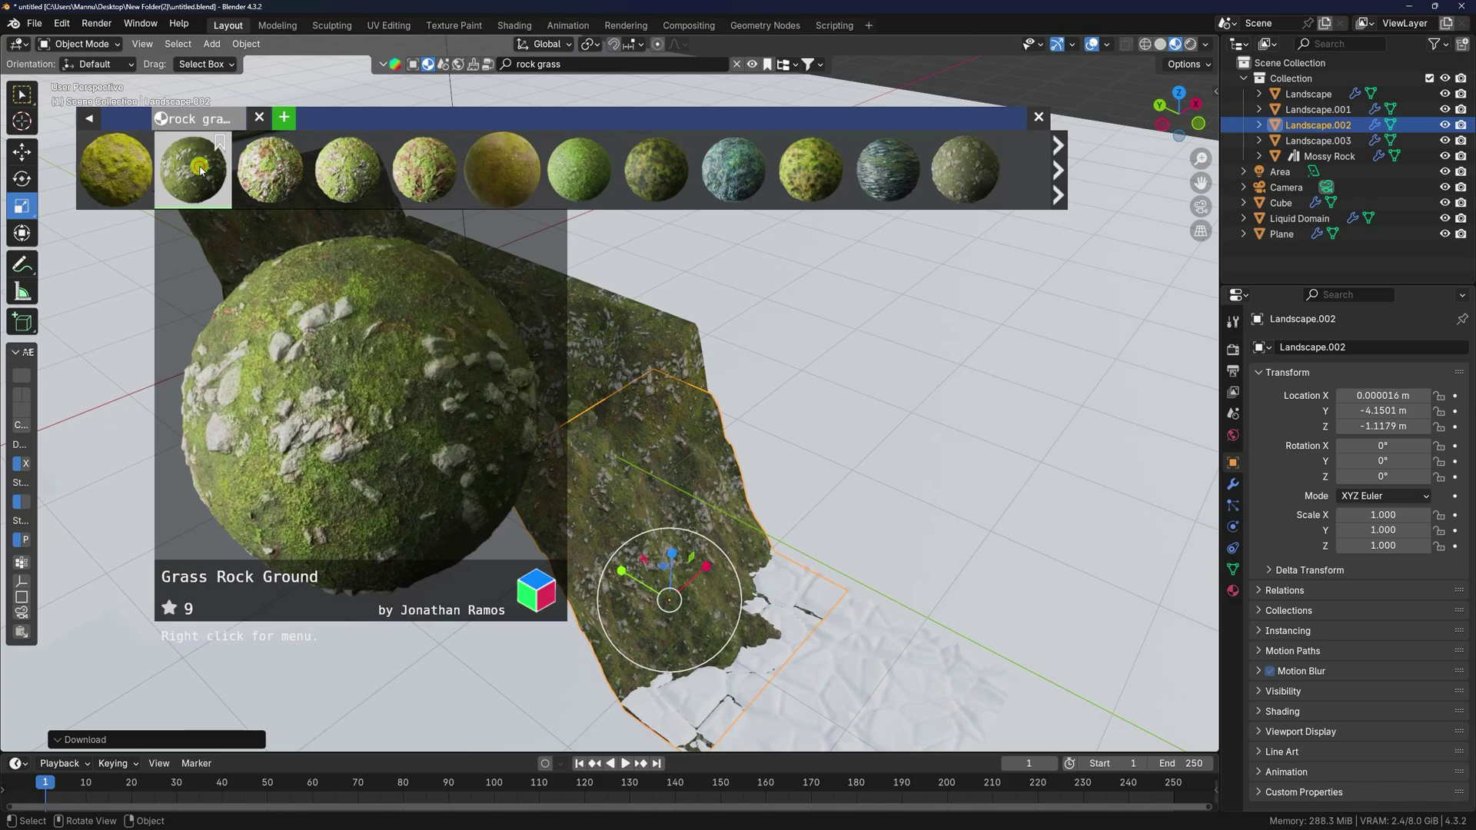
- Select the flat ground piece Landscape.003 and search the material library for "rainy stone"
shift+middle_drag(542, 369, 499, 323)
click(742, 607)
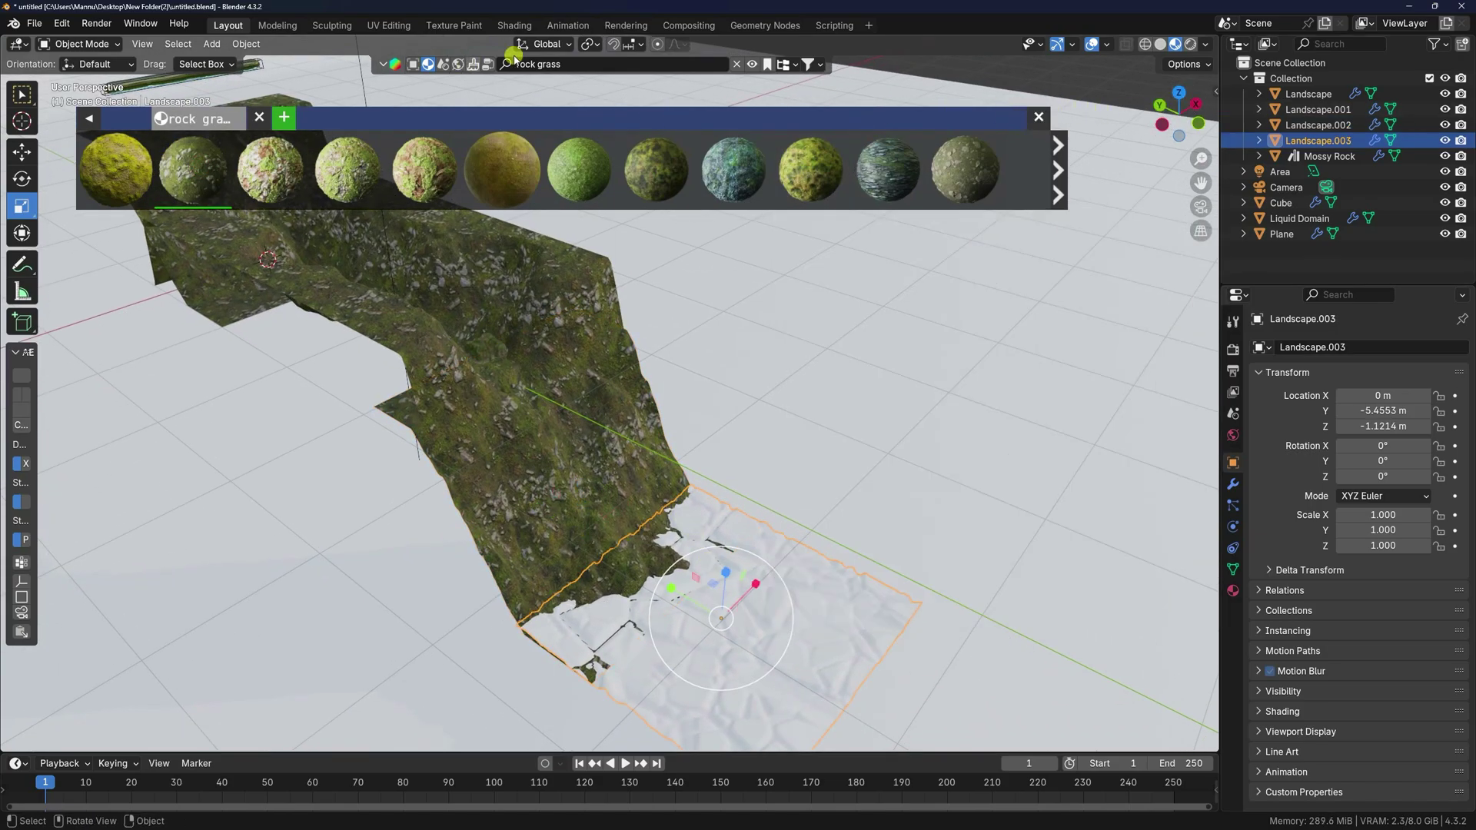
click(582, 65)
key(ctrl+a)
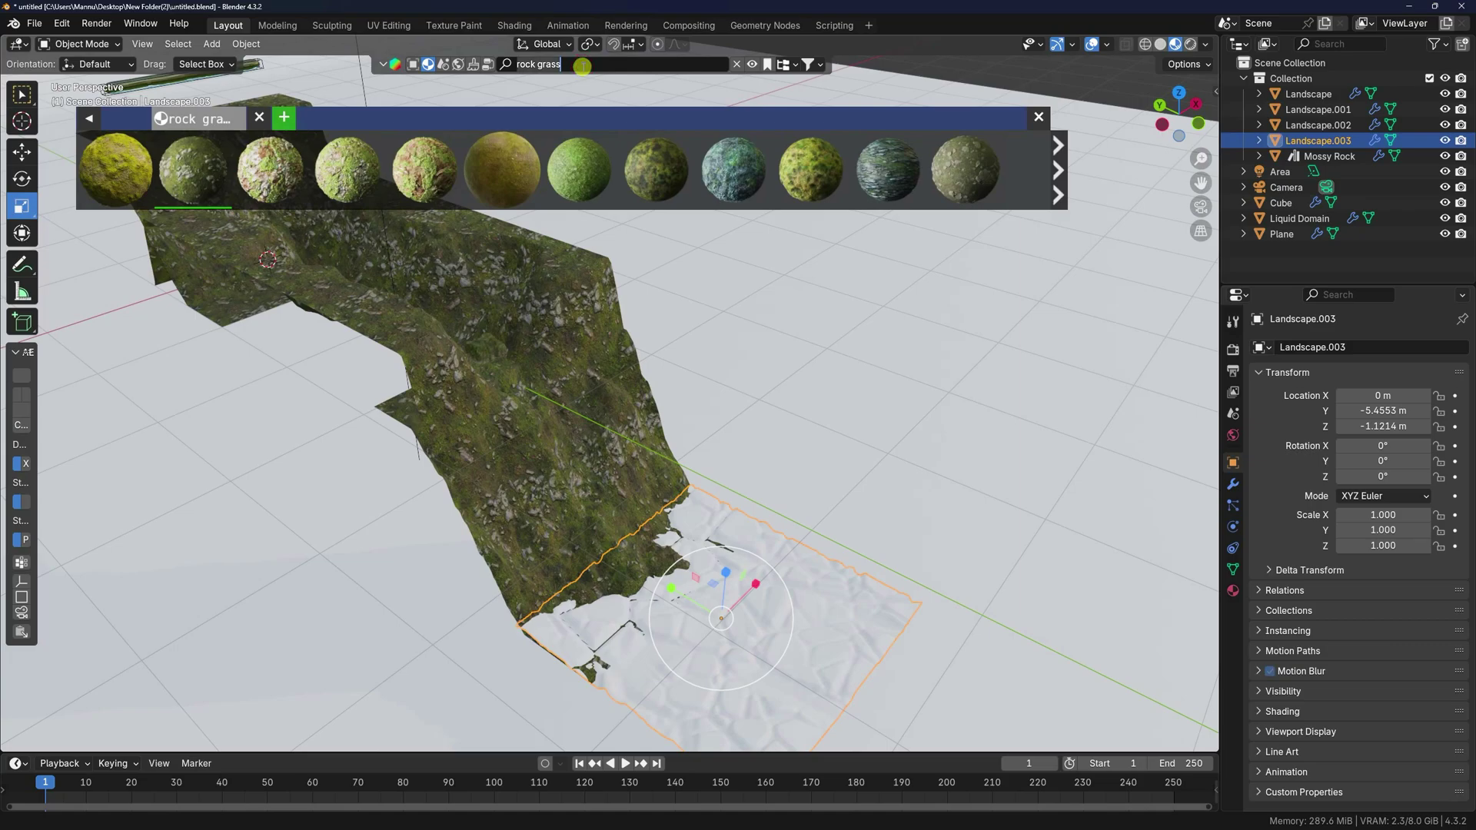
text(rainy stone)
key(Return)
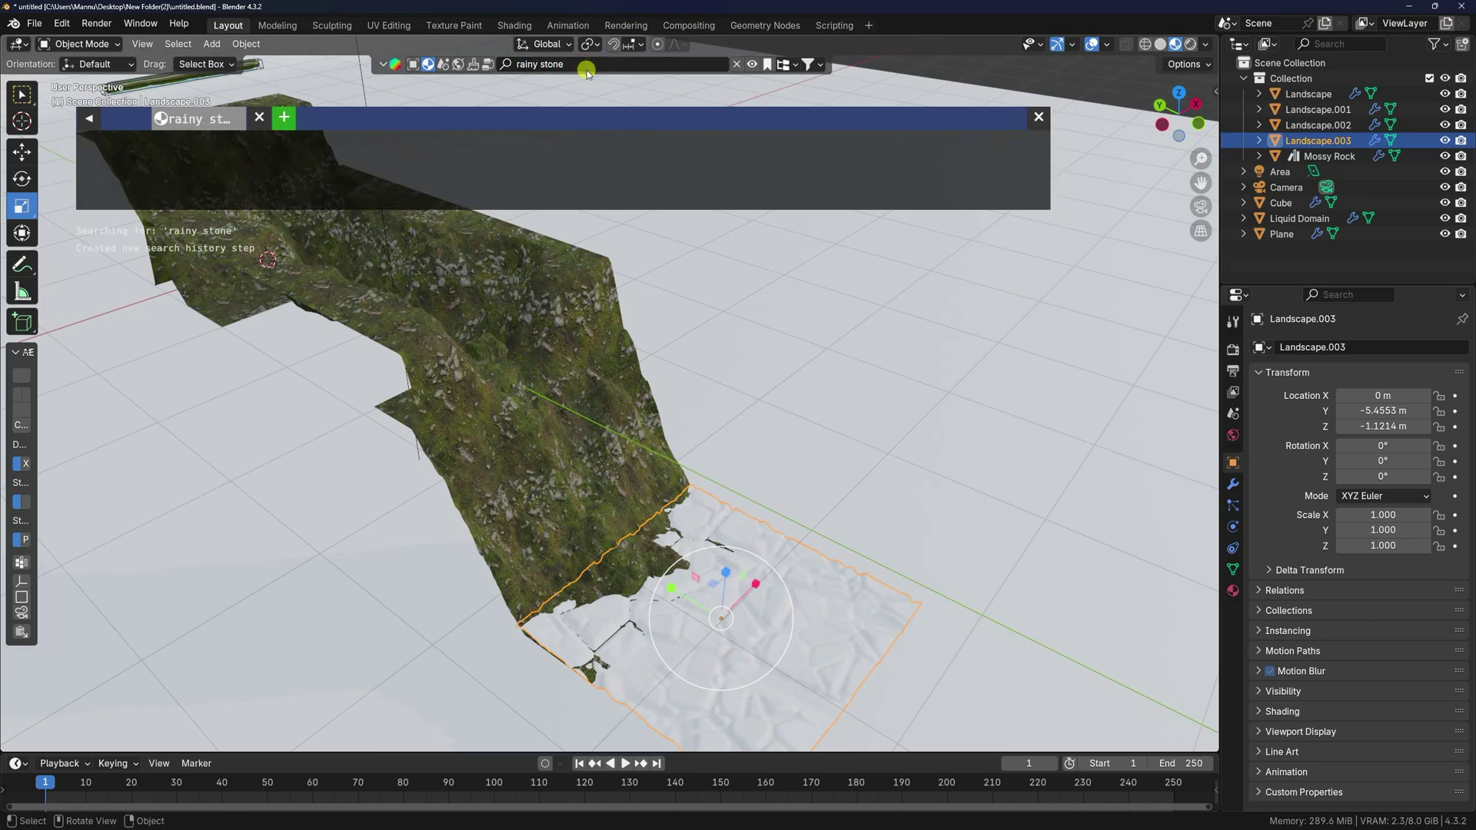
- Apply the Rainy Stone Rock Ground material to the flat ground piece Landscape.003
mouse_move(116, 173)
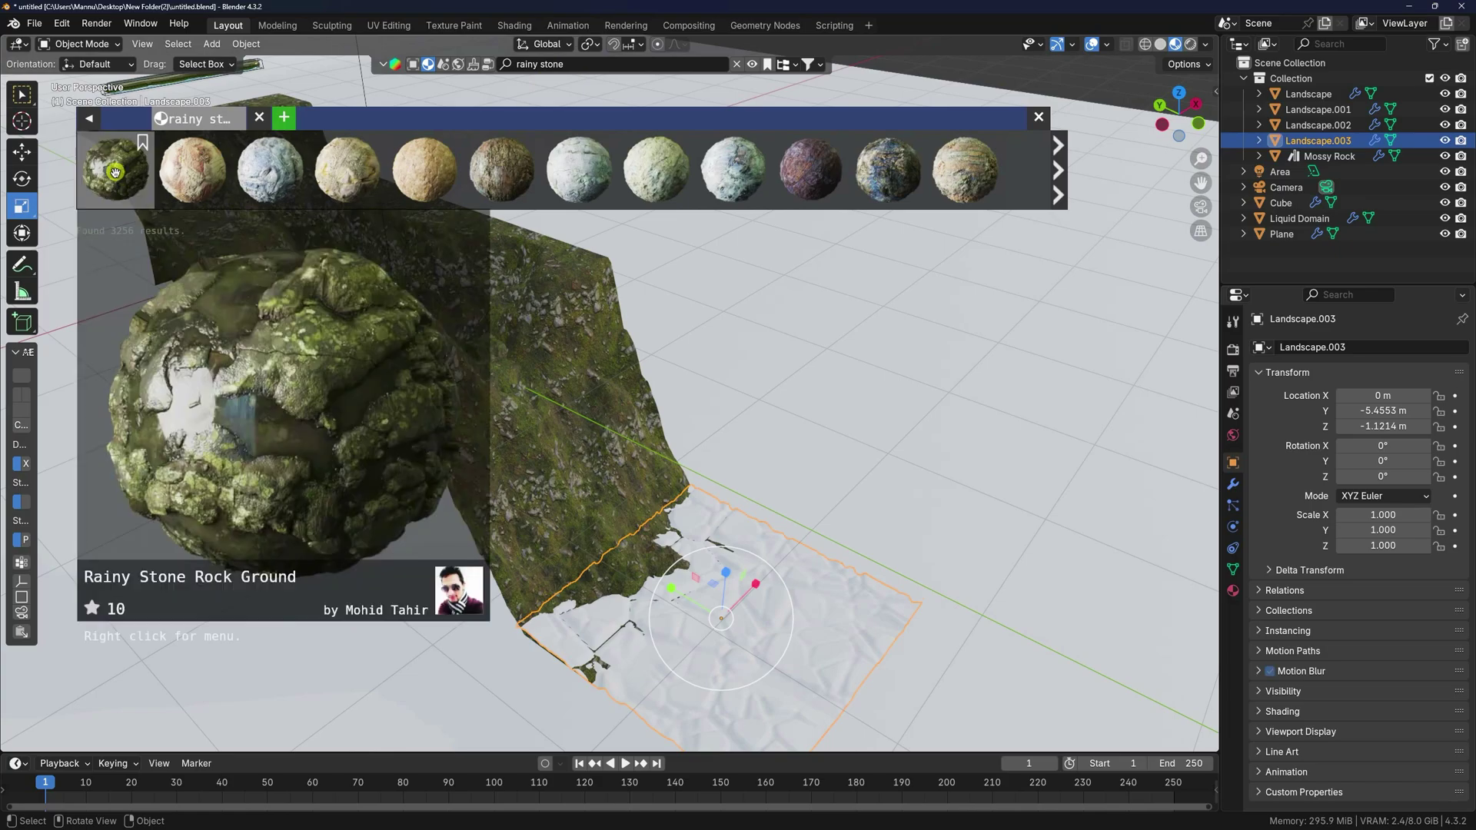
scroll(679, 586, up, 4)
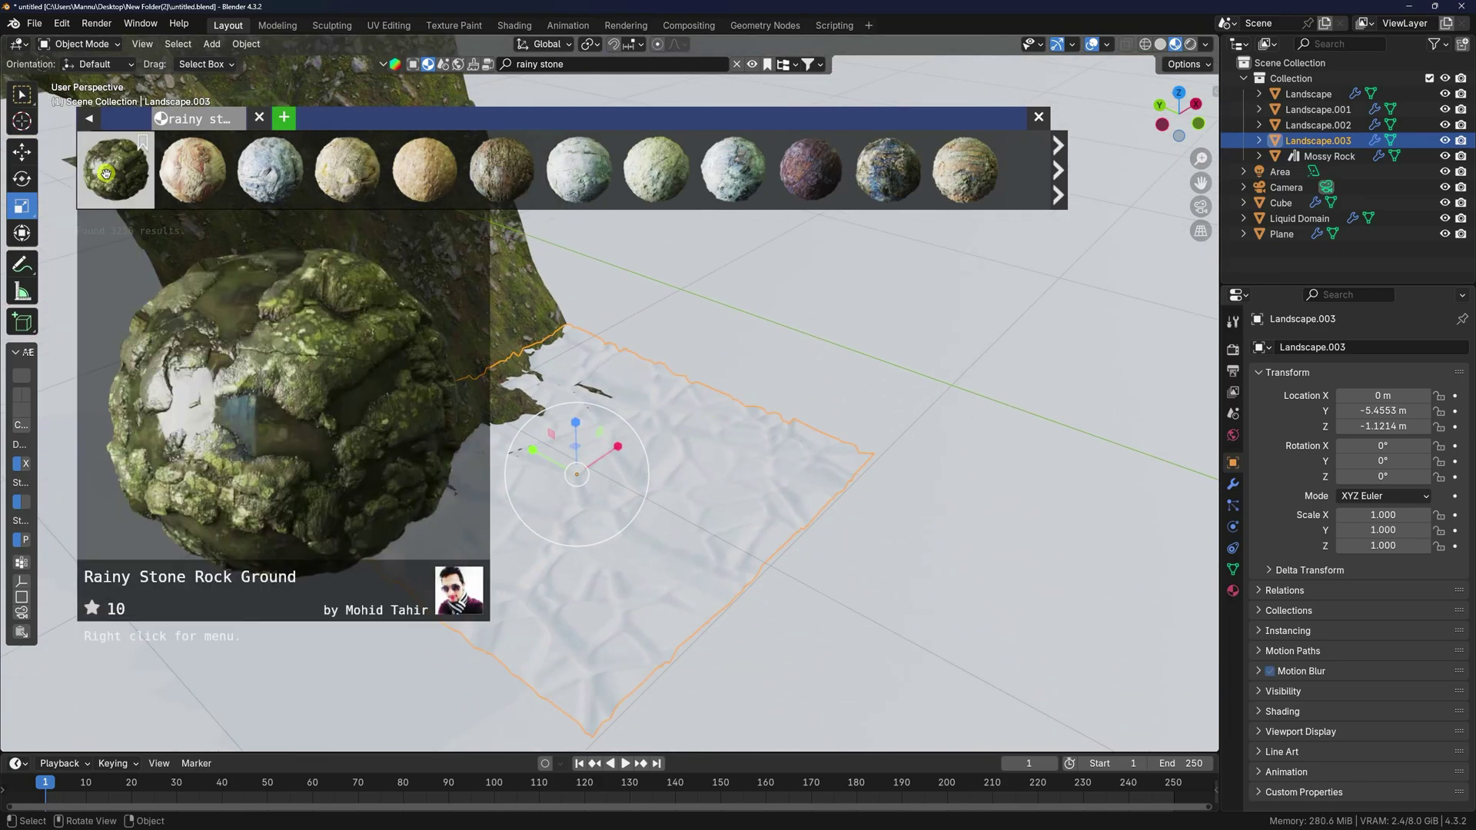
click(111, 176)
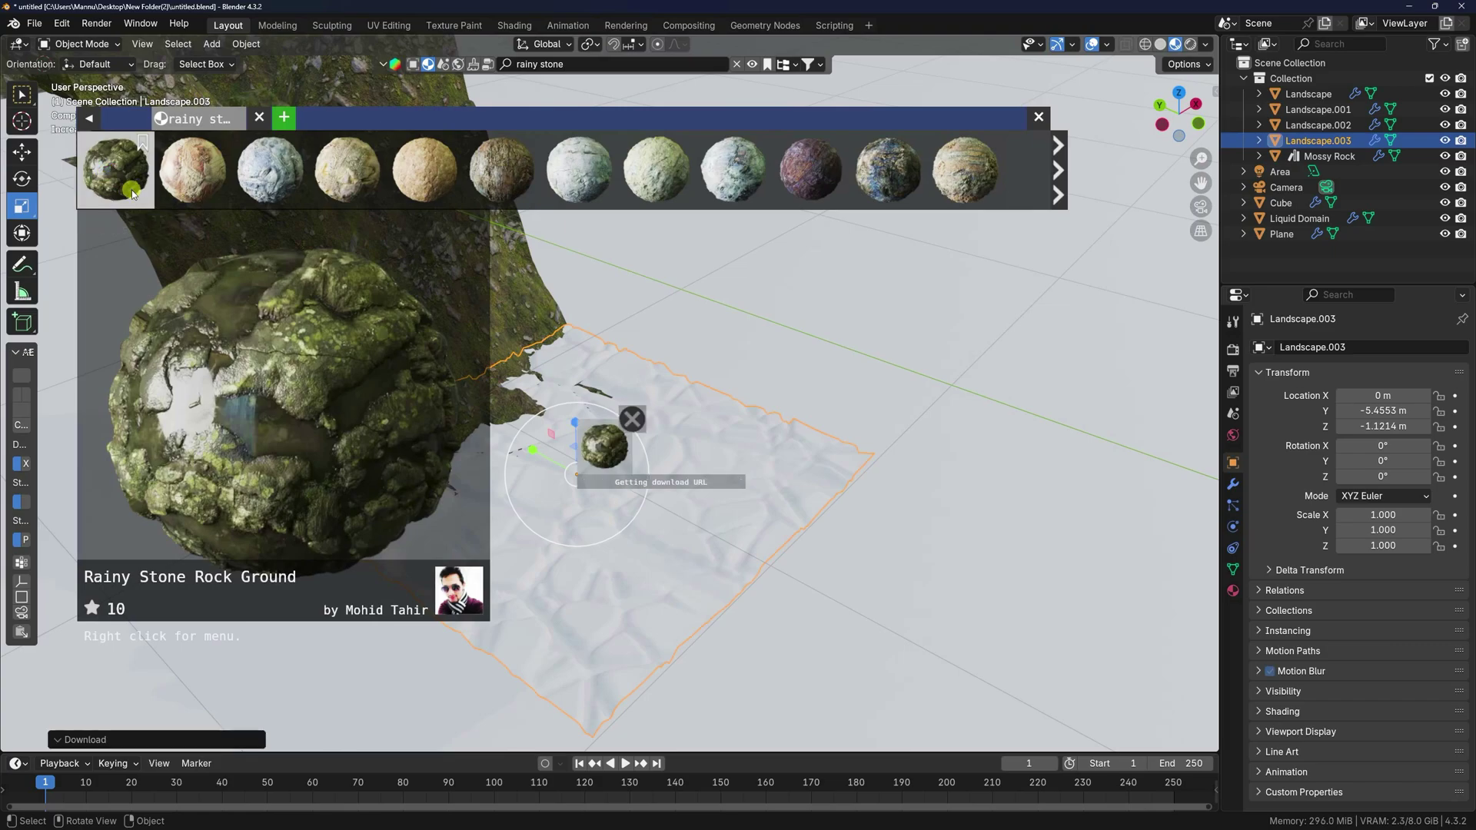
- Examine the rocky ground material up close in rendered shading and close the asset search results
scroll(445, 386, up, 6)
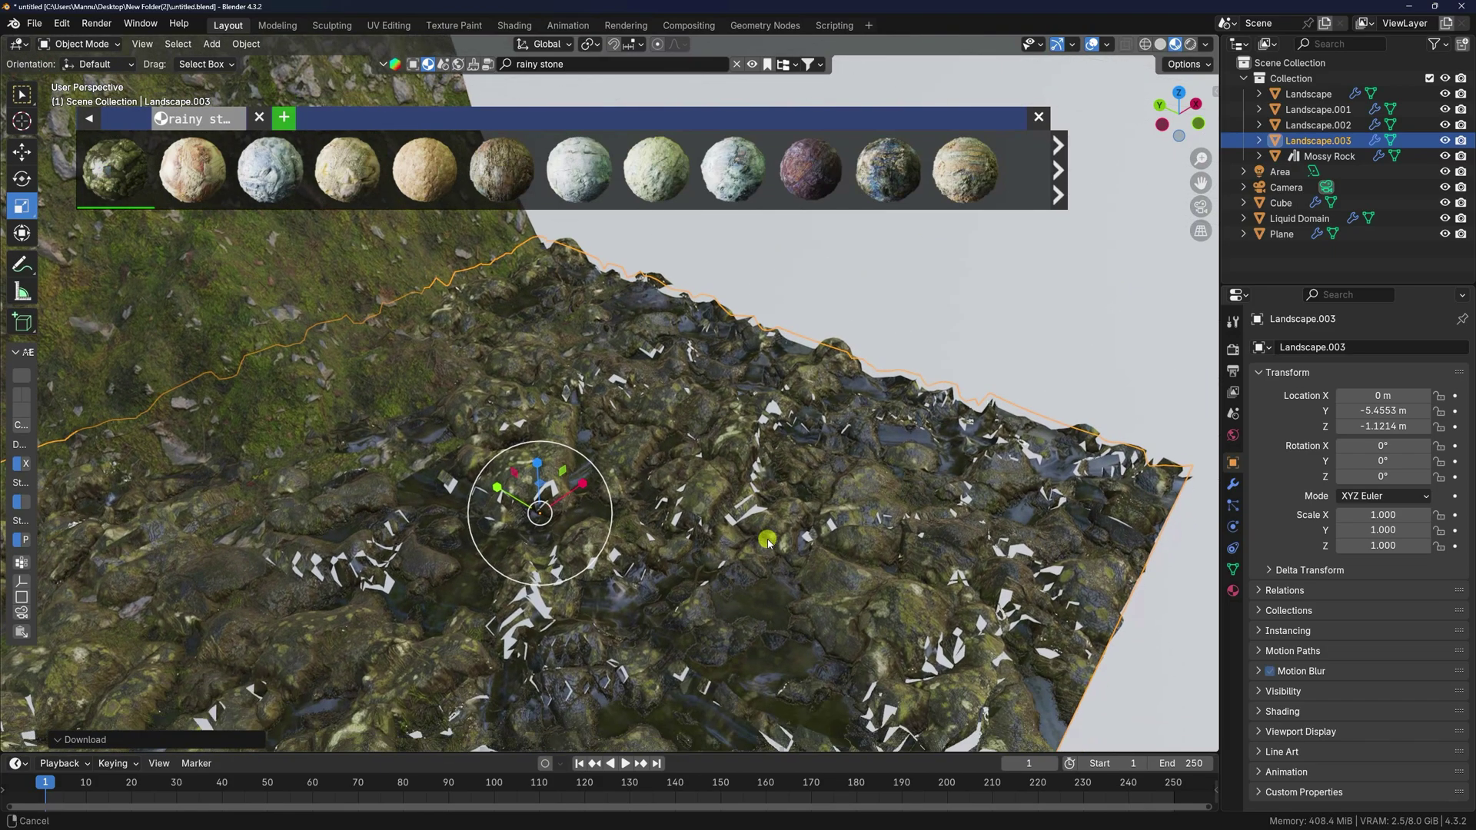
scroll(746, 554, down, 4)
scroll(635, 571, up, 6)
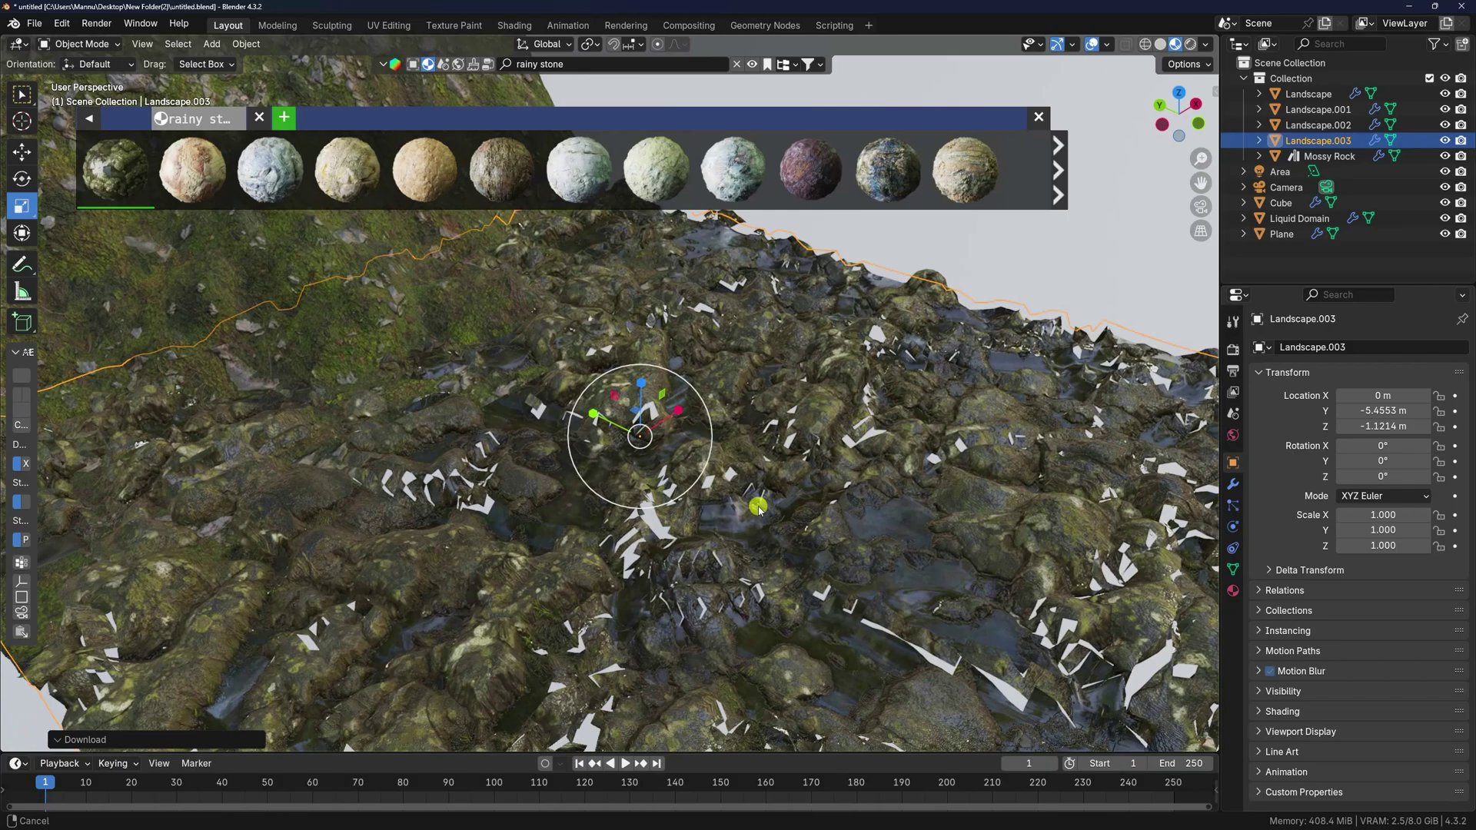
middle_drag(759, 509, 777, 494)
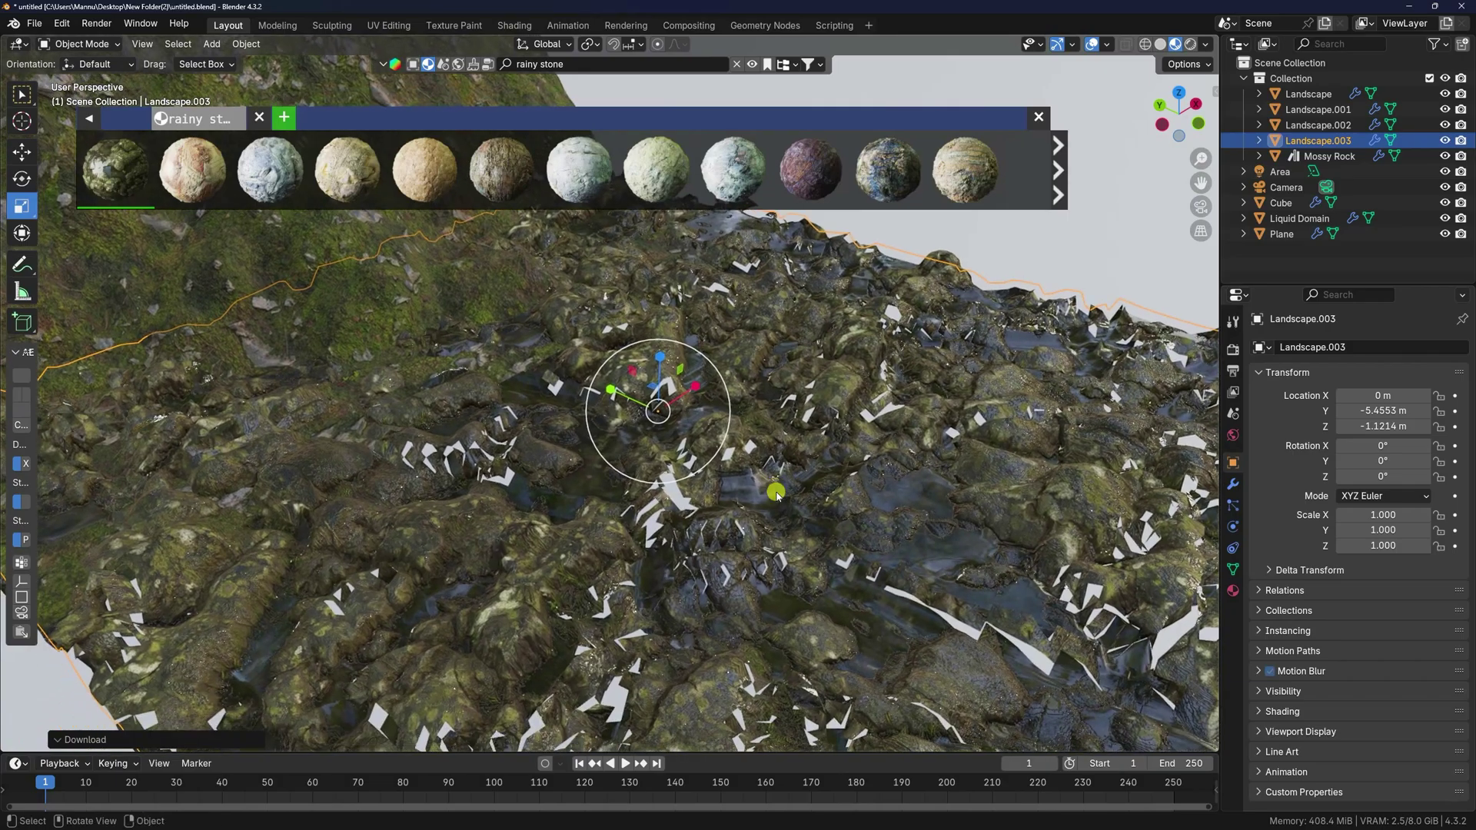
click(1192, 48)
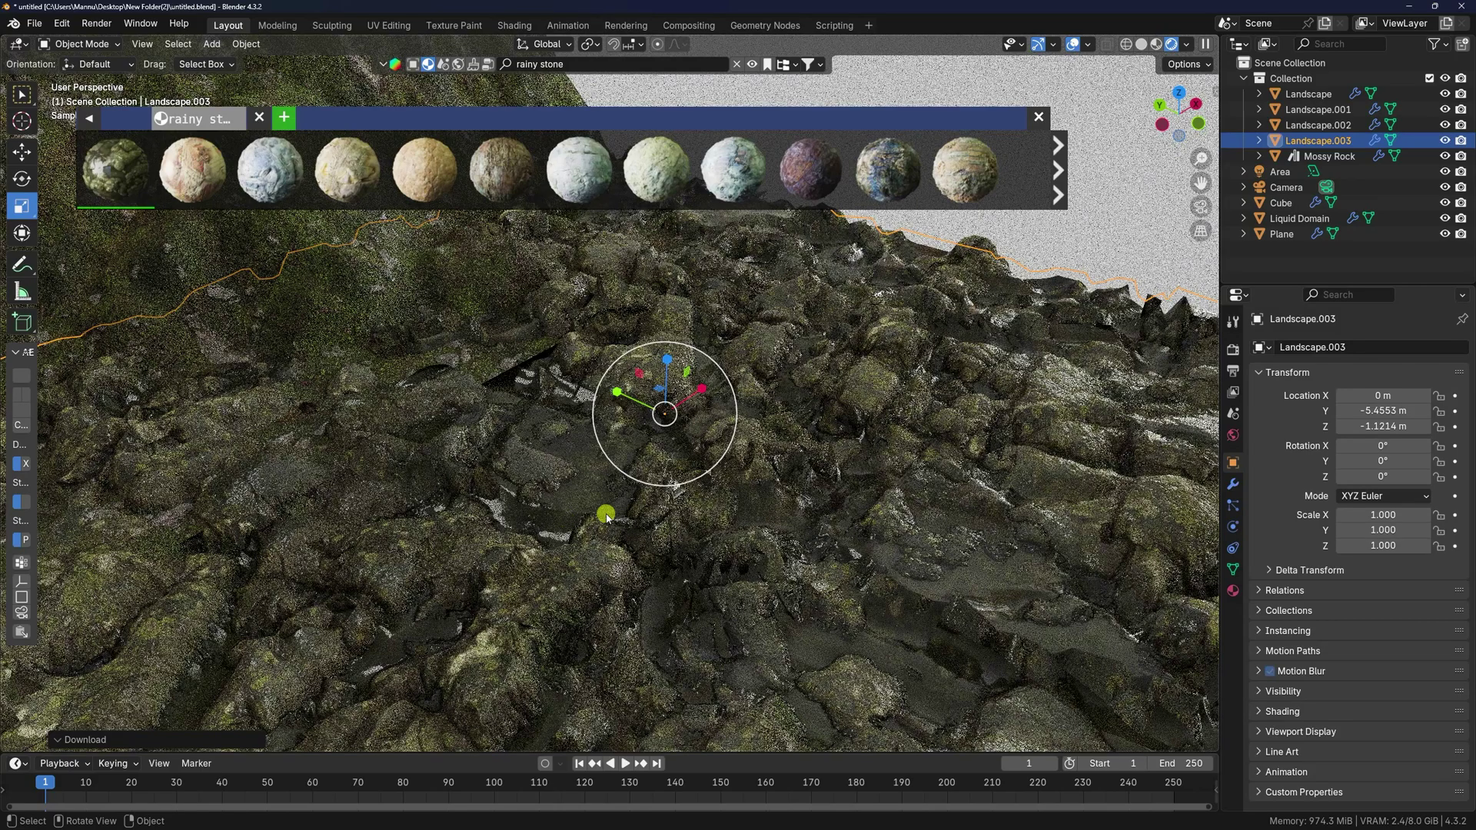
click(1042, 121)
scroll(821, 466, down, 5)
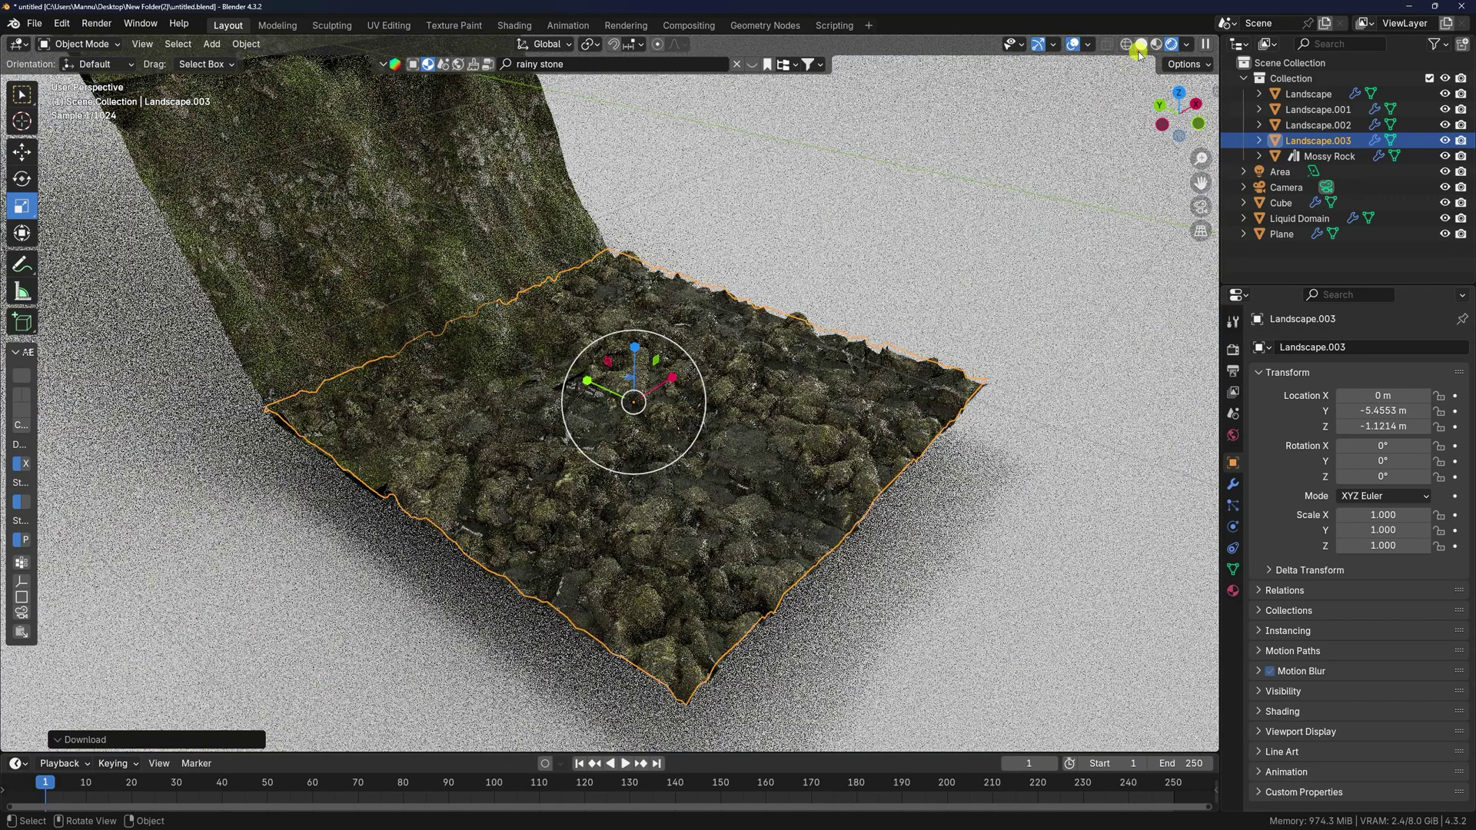
- Switch the viewport to solid shading and free all baked fluid data of the Liquid Domain
click(1141, 44)
click(1299, 219)
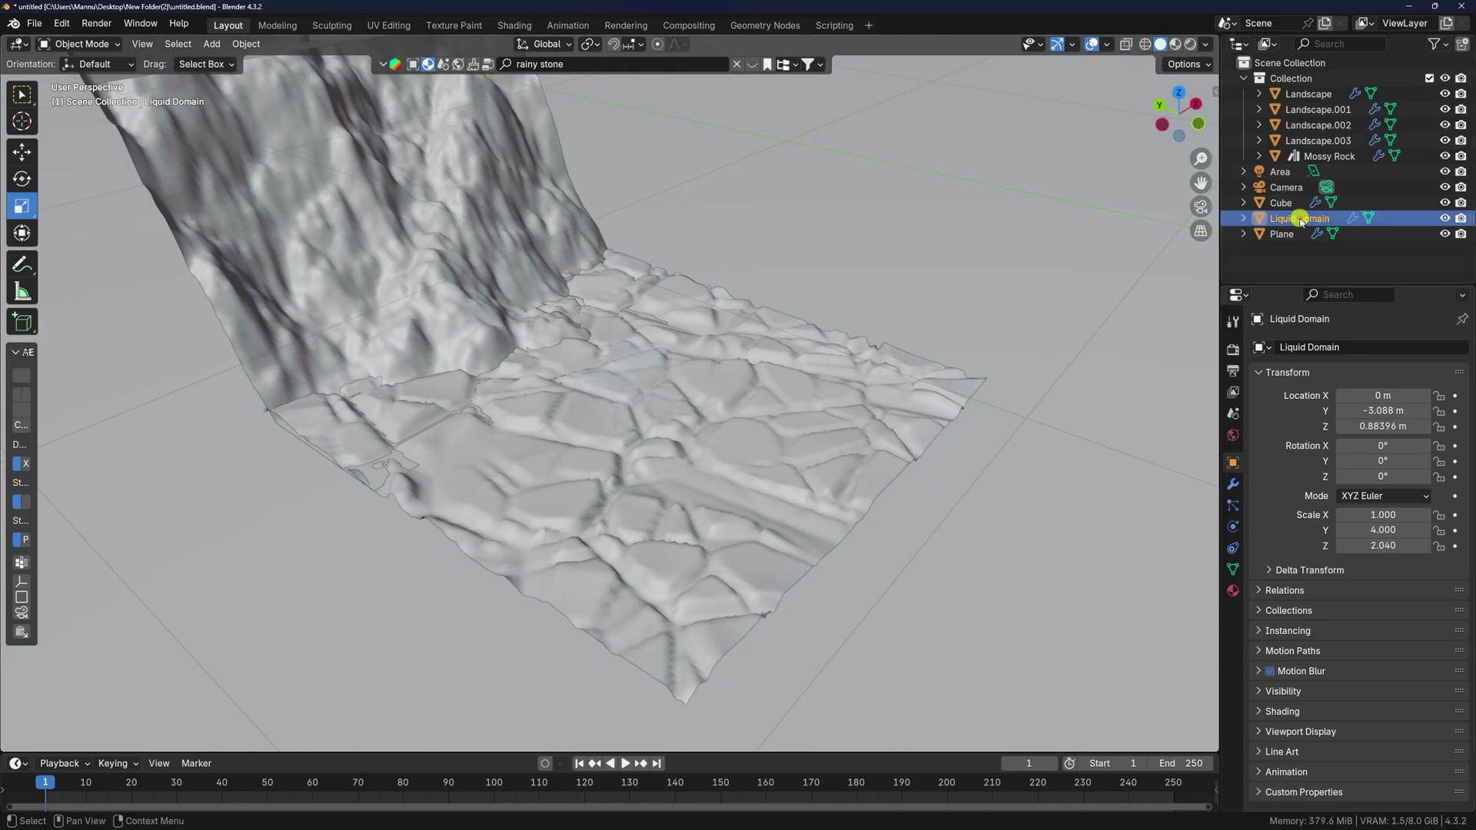
click(1233, 527)
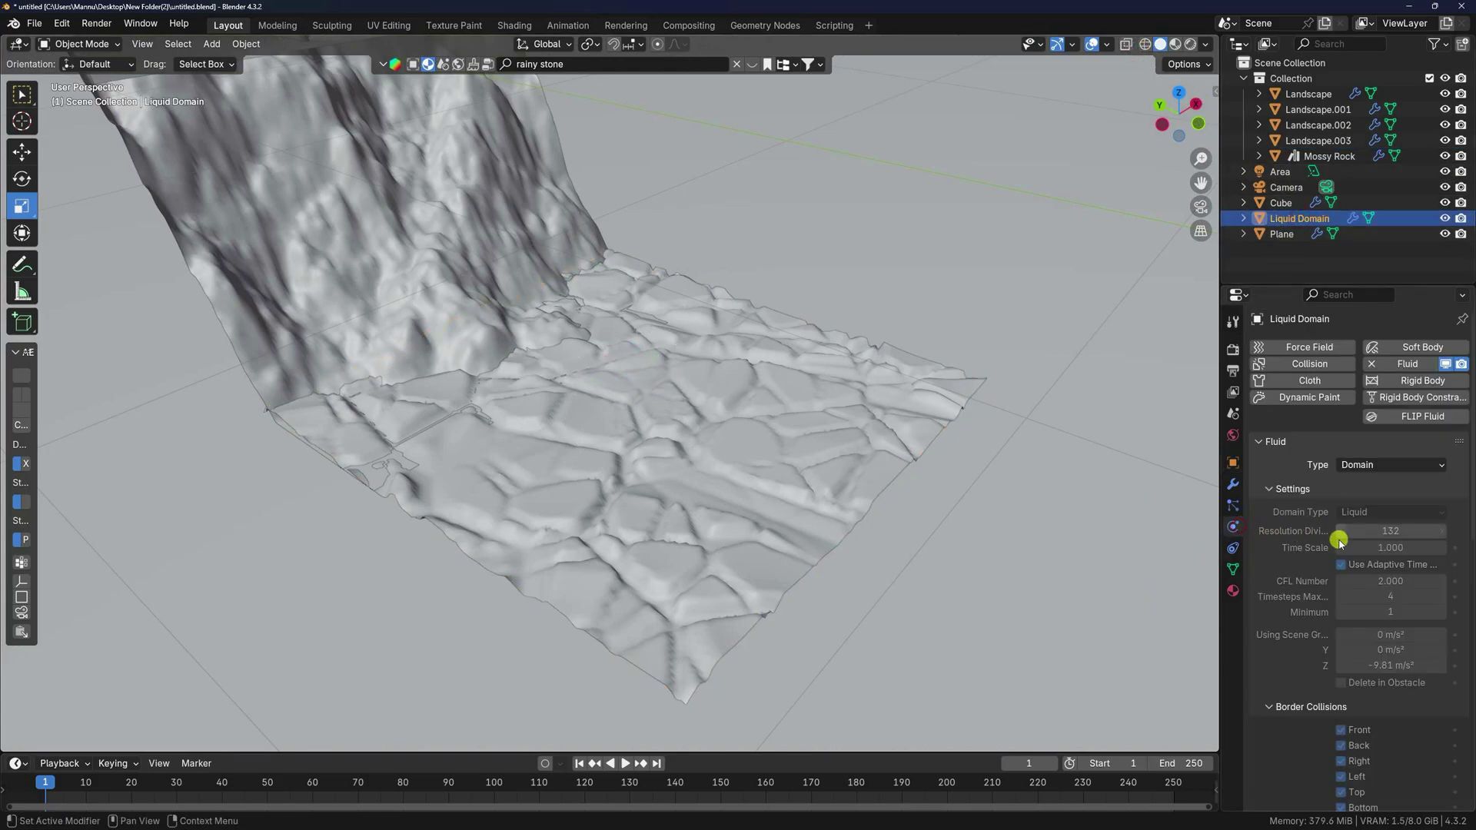
scroll(1307, 667, down, 15)
click(1345, 734)
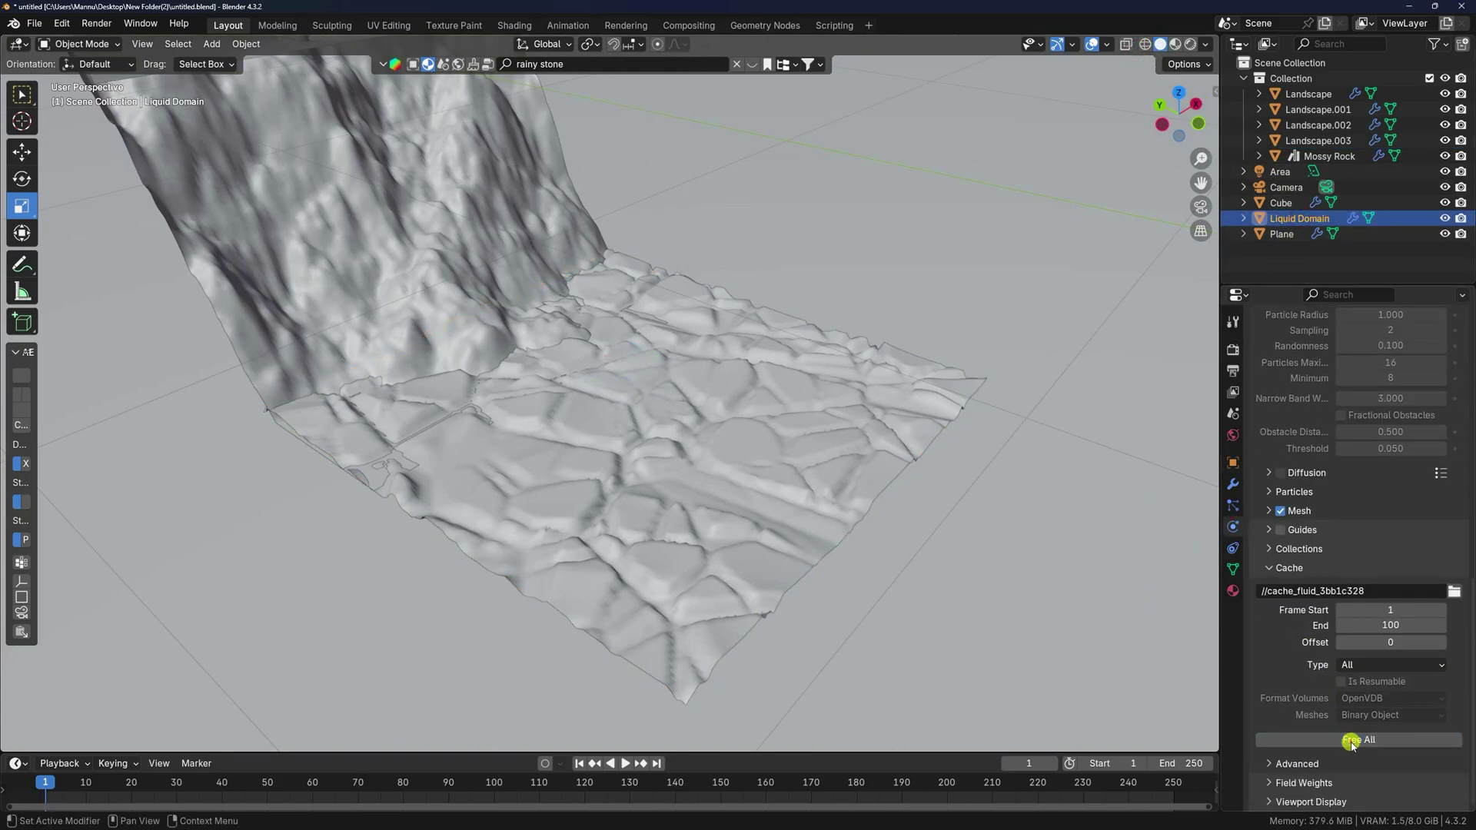
- Set the Liquid Domain's resolution divisions to 500 and its particle sampling to 3, saving the file in between
scroll(1330, 726, up, 15)
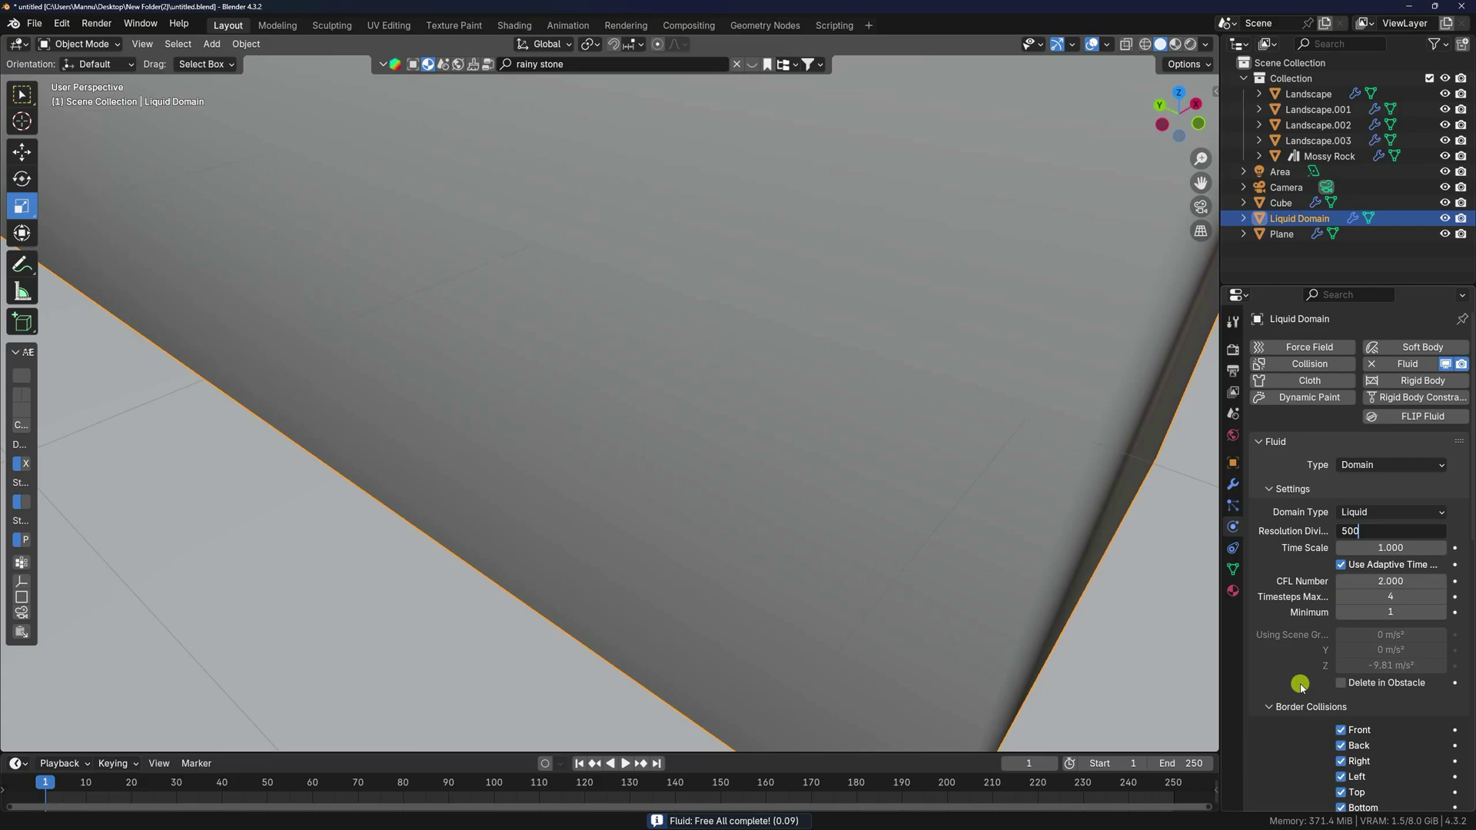
key(Return)
scroll(1320, 645, down, 10)
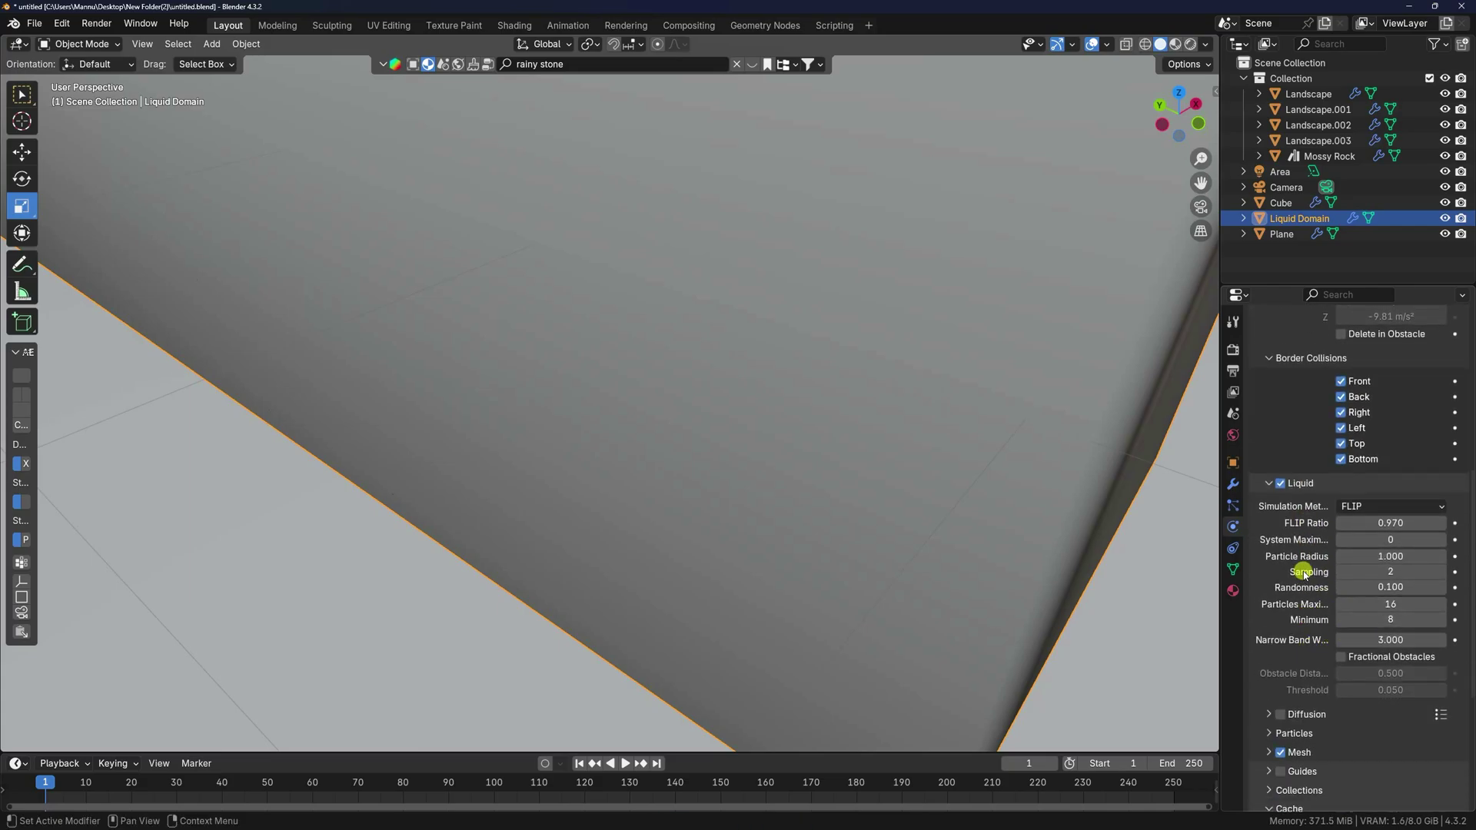
key(ctrl+s)
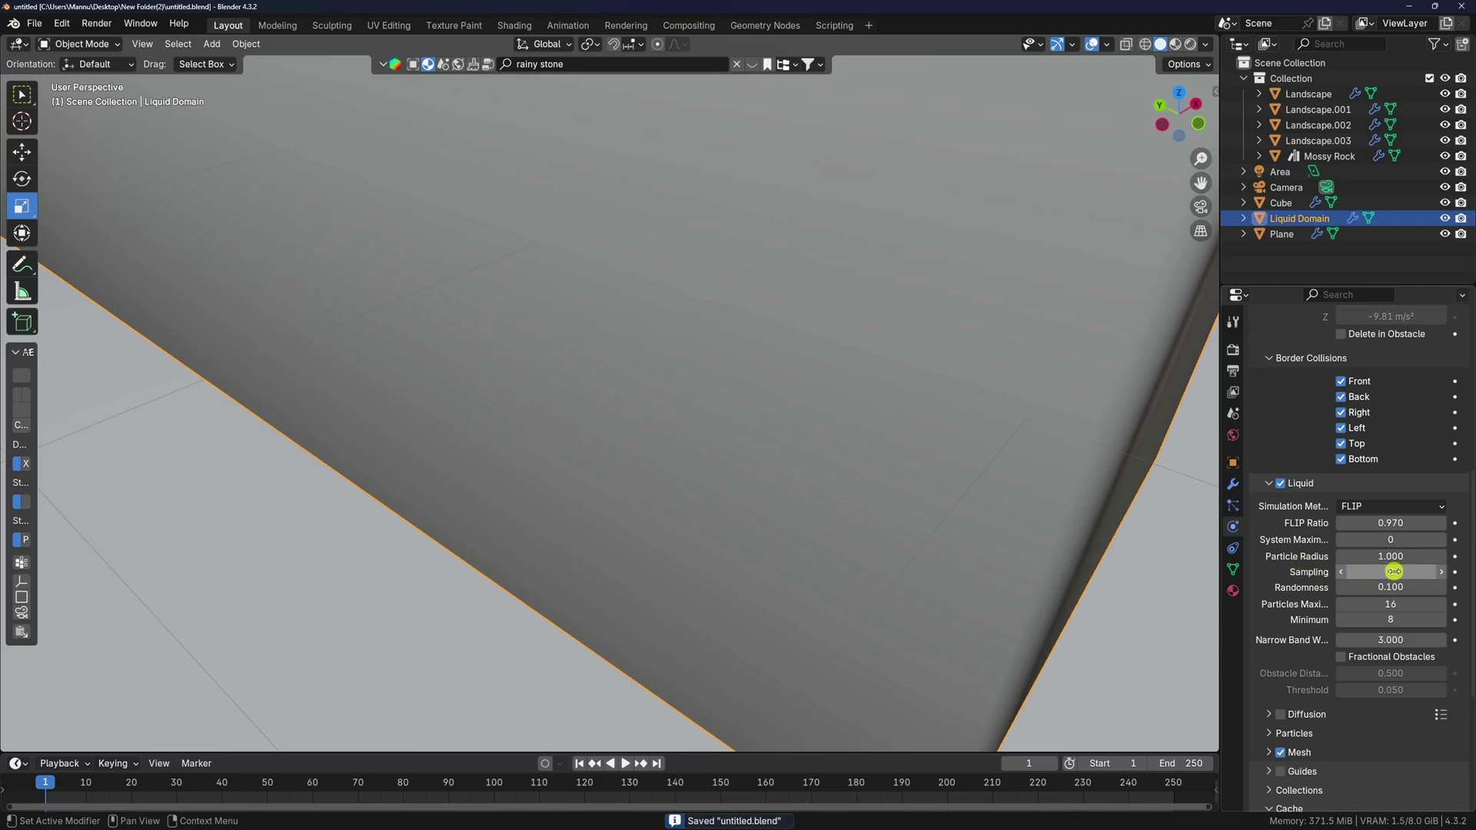
click(1435, 572)
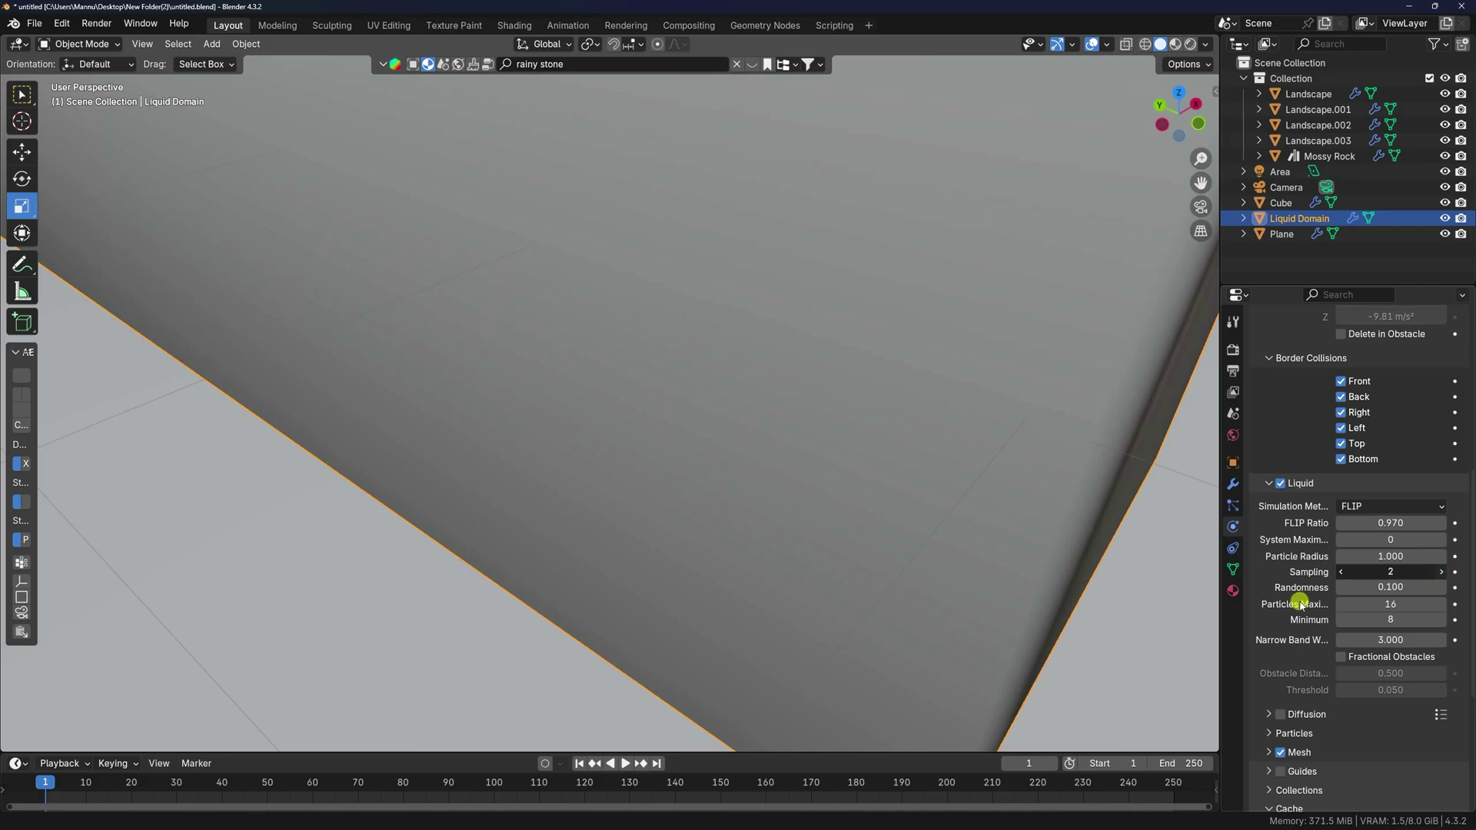
- Set the fluid cache's end frame to 300 and bake the whole liquid simulation
scroll(1304, 615, down, 5)
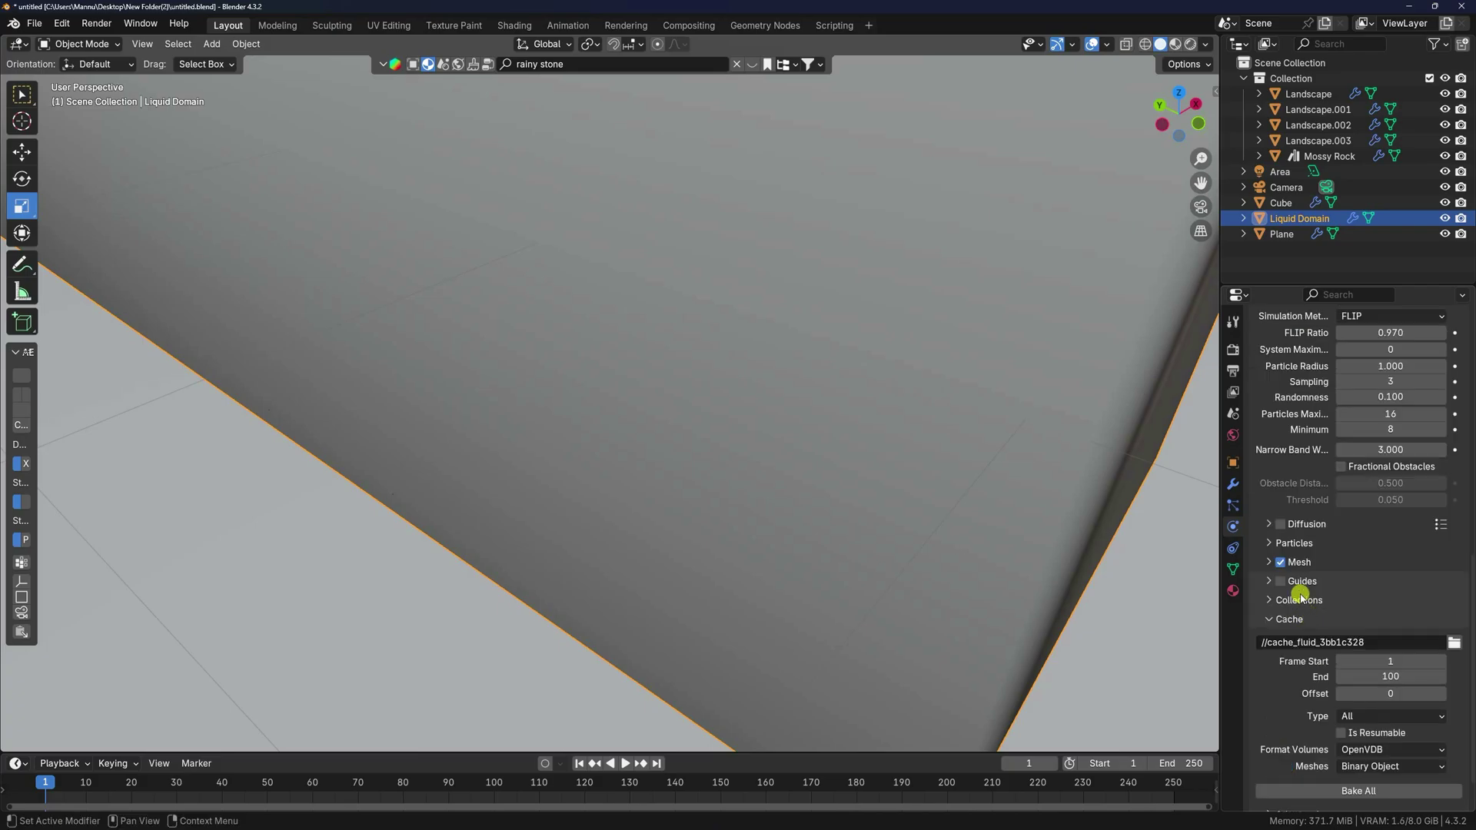
click(1377, 676)
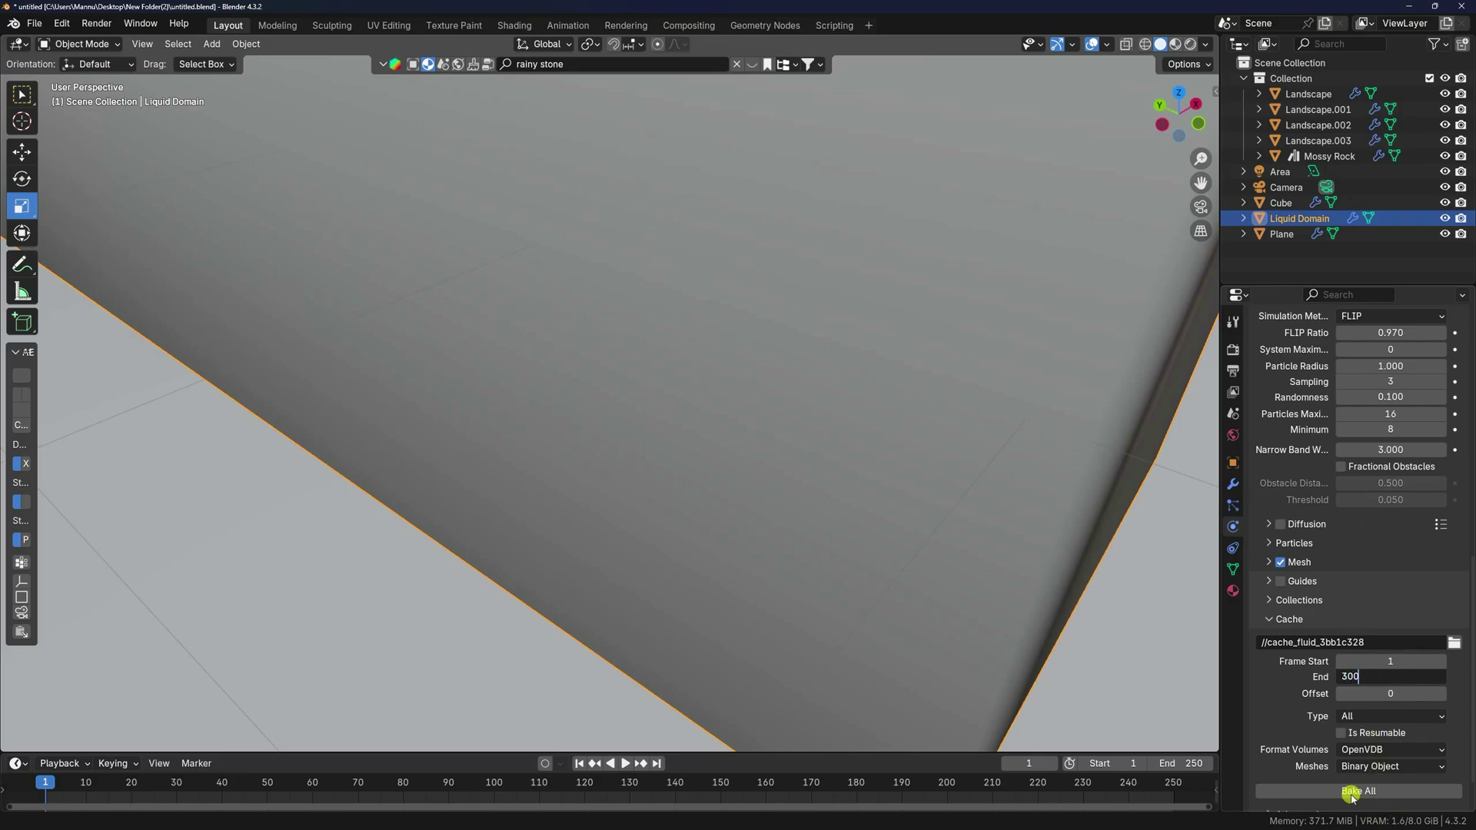
key(Return)
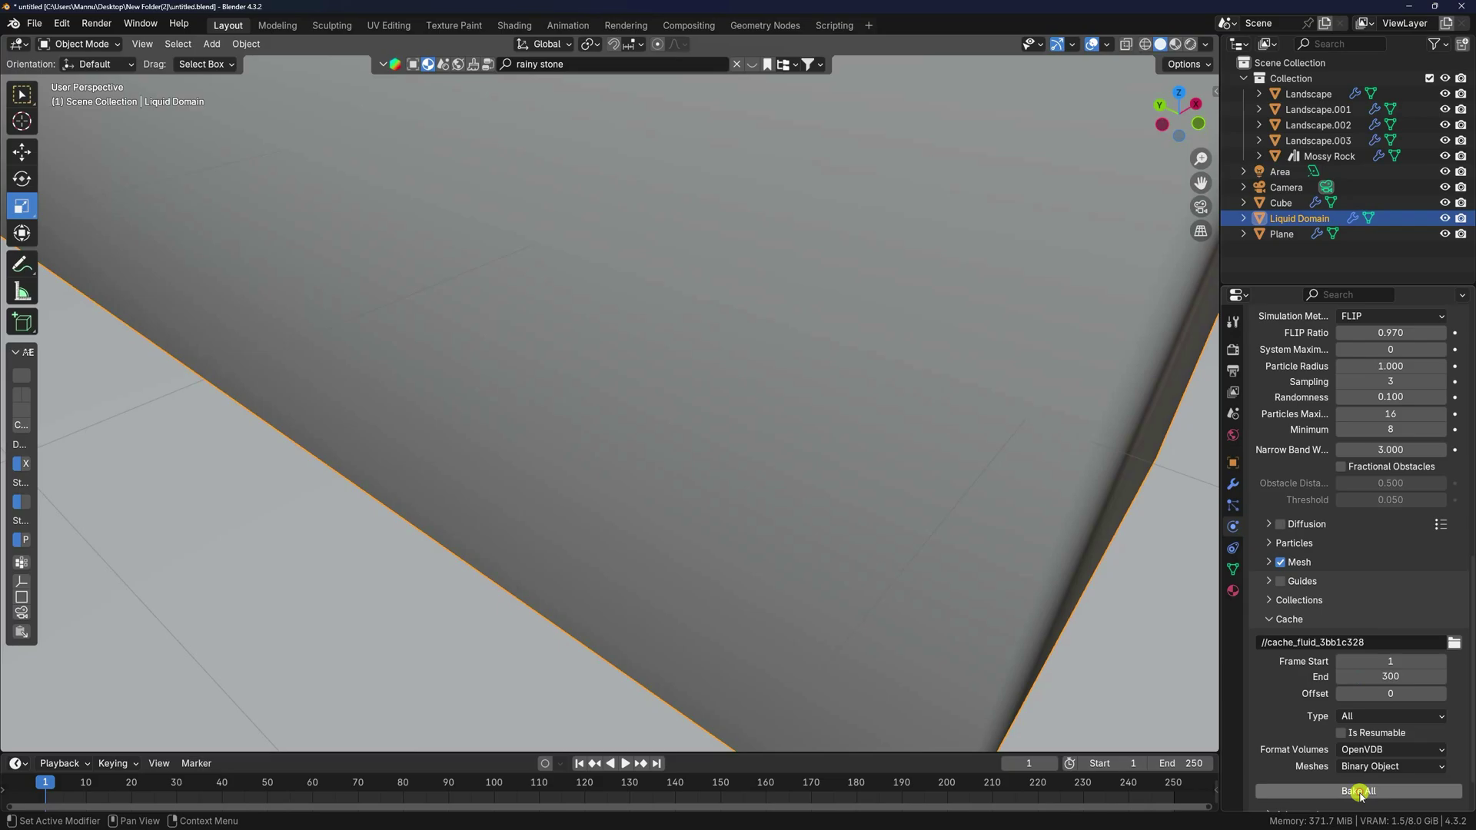
click(1338, 793)
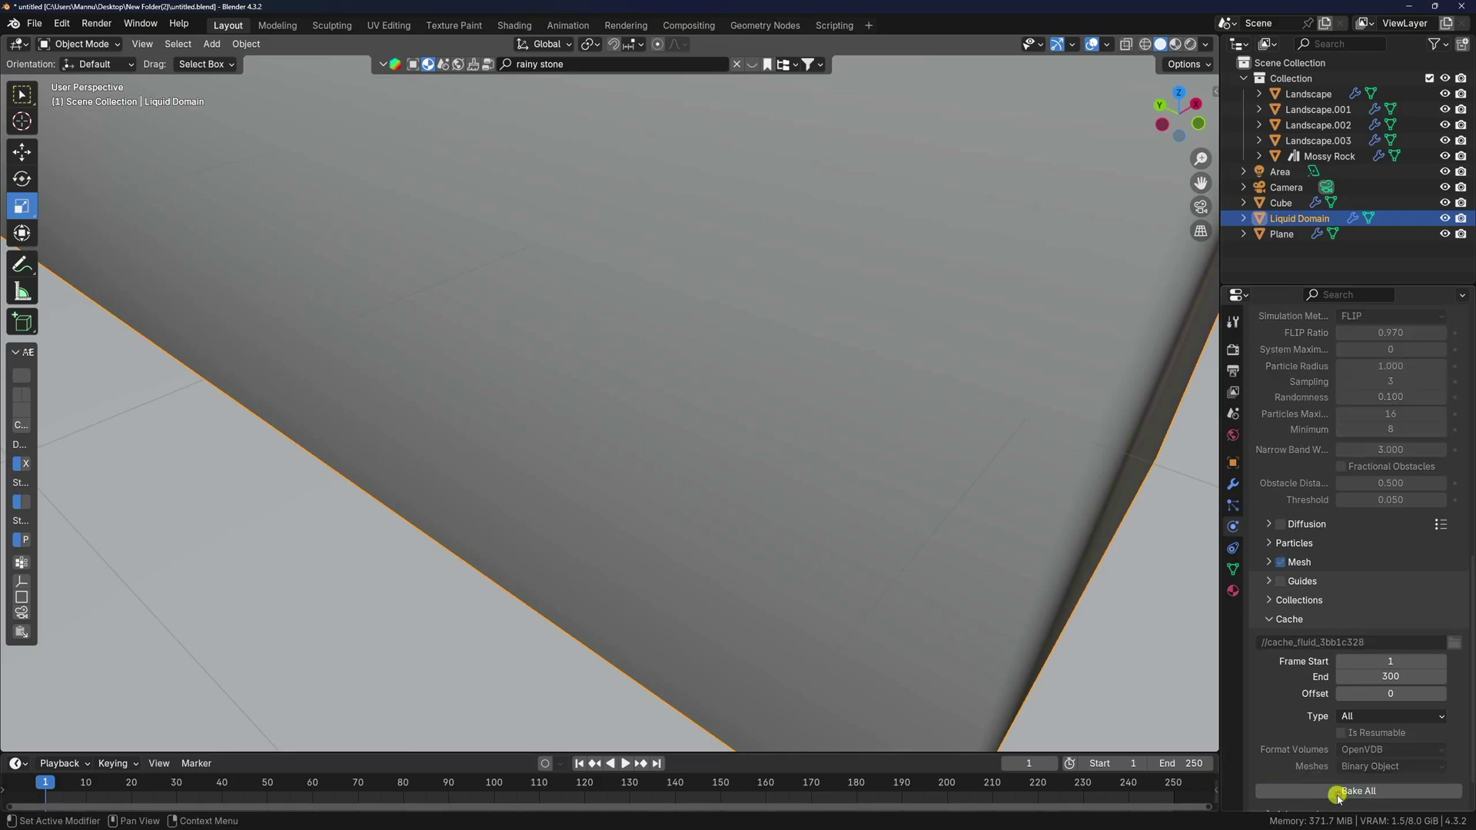